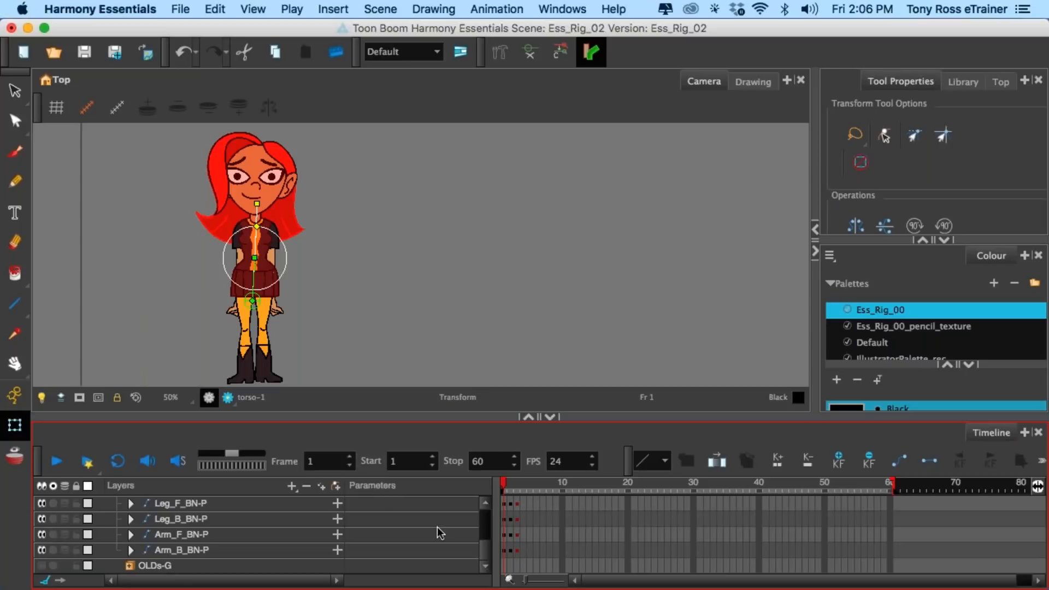
- Collapse and re-expand the Master-P peg to review the rig's layer hierarchy down to the leg and arm pegs
scroll(488, 544, up, 1)
scroll(488, 544, up, 5)
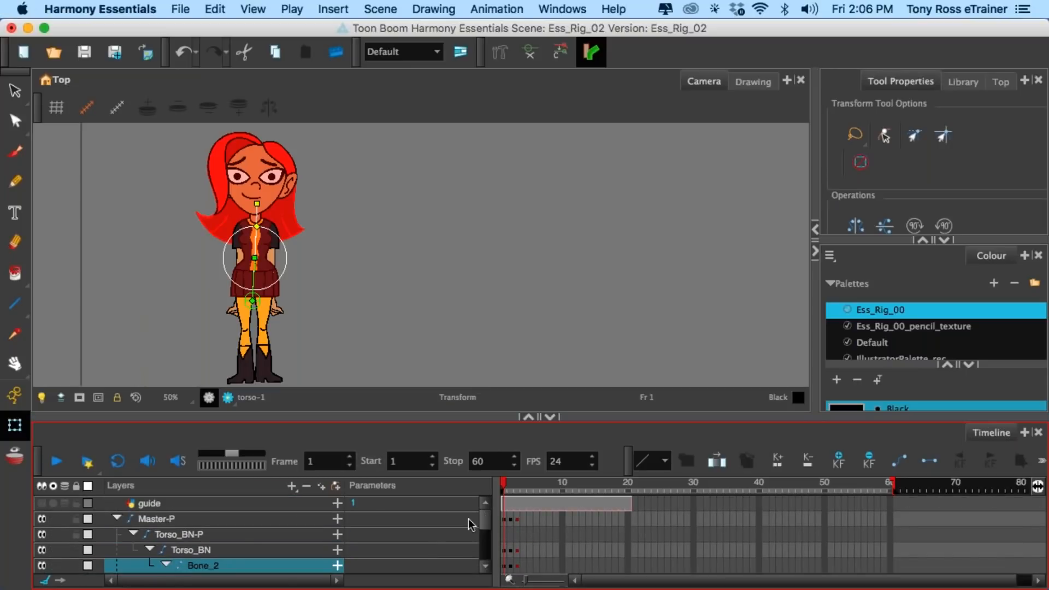
click(116, 518)
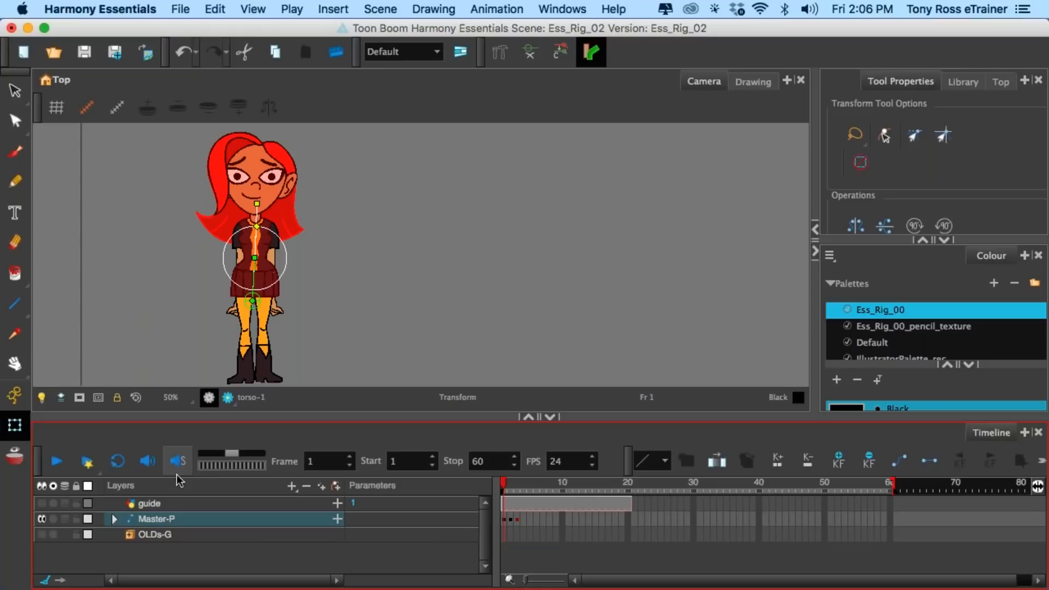
click(114, 519)
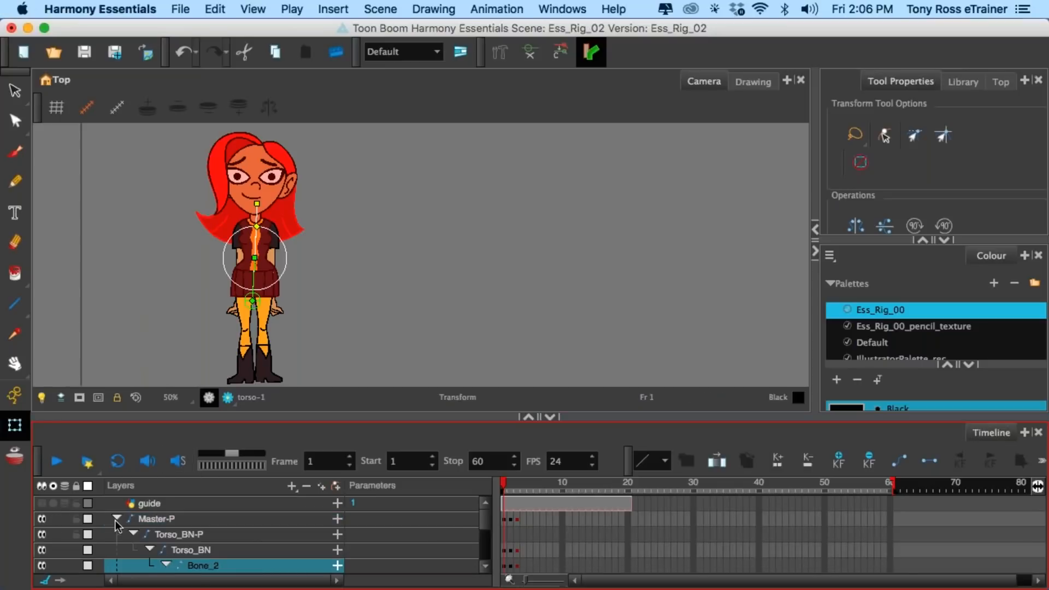
scroll(174, 542, down, 4)
scroll(175, 544, down, 2)
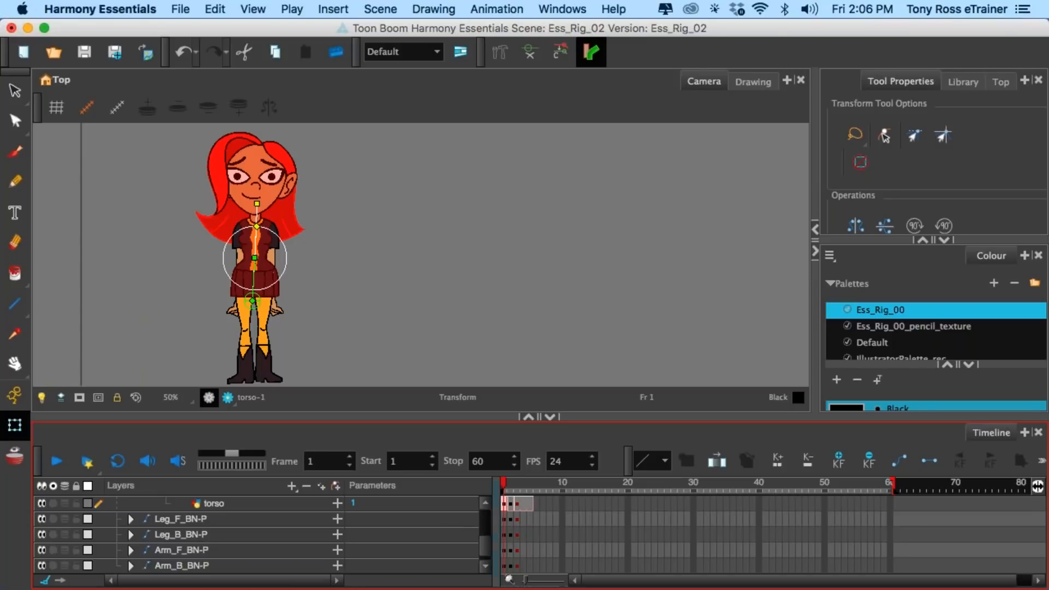
- Scrub through frames 1 to 3 to review the rig's front, three-quarter and side poses, ending on frame 1
mouse_move(504, 487)
mouse_down()
mouse_move(517, 488)
mouse_move(503, 488)
mouse_up()
drag(503, 488, 510, 488)
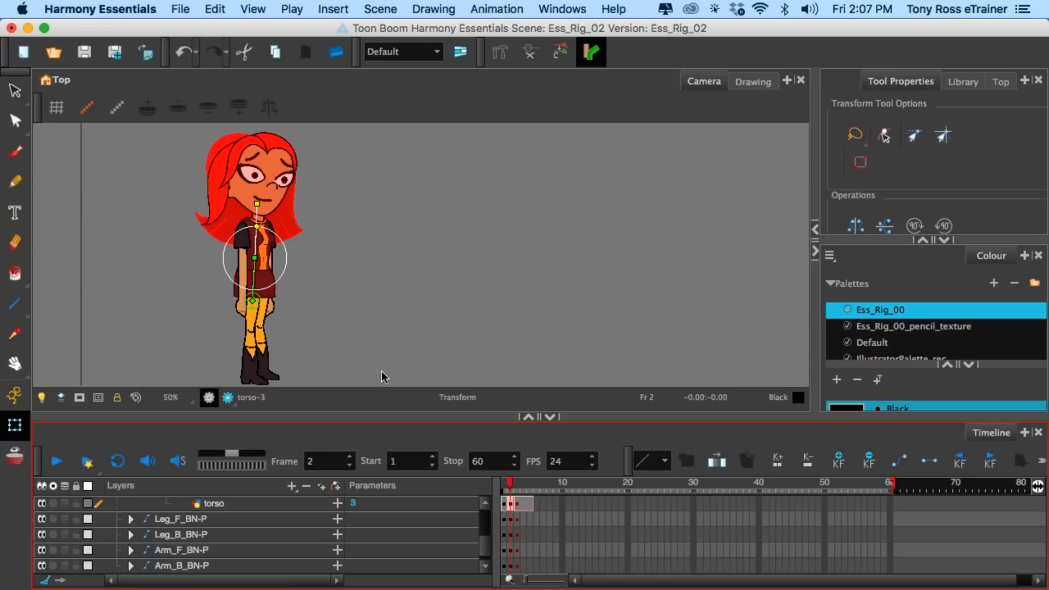
click(512, 487)
drag(506, 488, 518, 488)
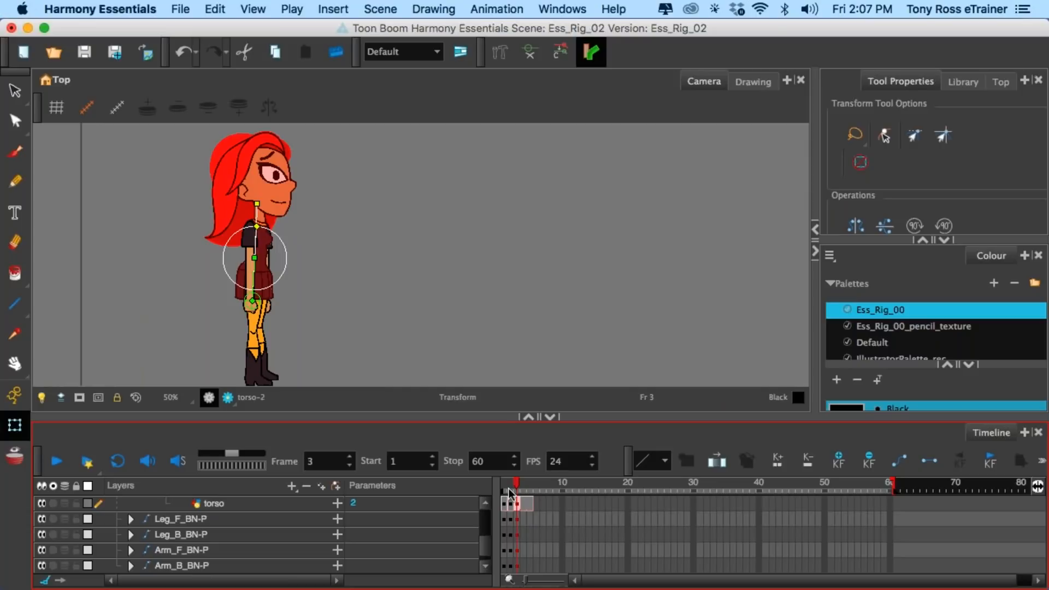
drag(509, 490, 503, 488)
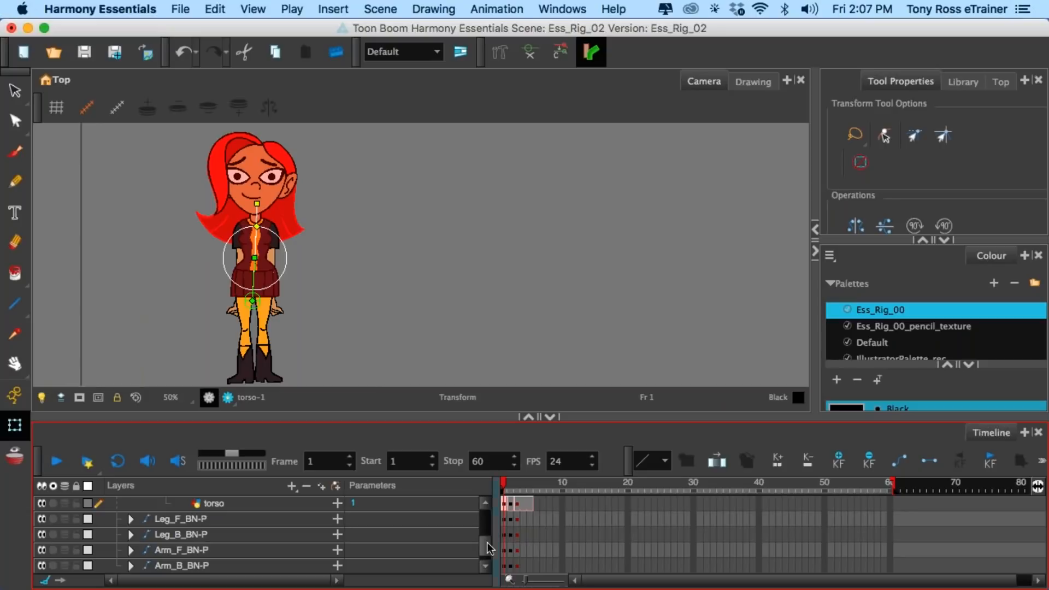
- Hide the Arm_B_BN-P and Arm_F_BN-P layers so the torso can be seen without arms
scroll(488, 552, down, 1)
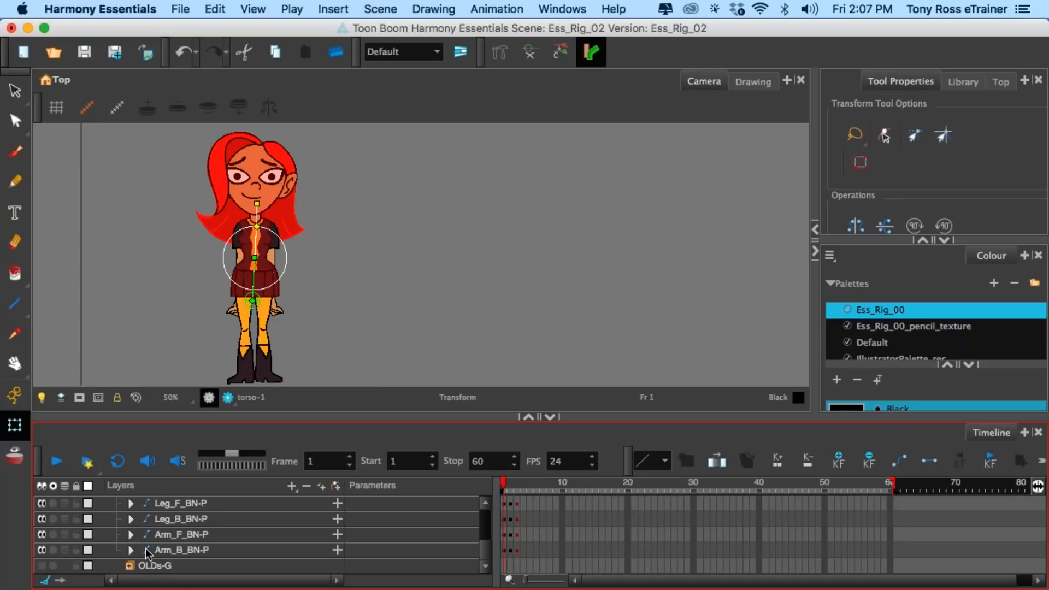
click(42, 550)
click(42, 535)
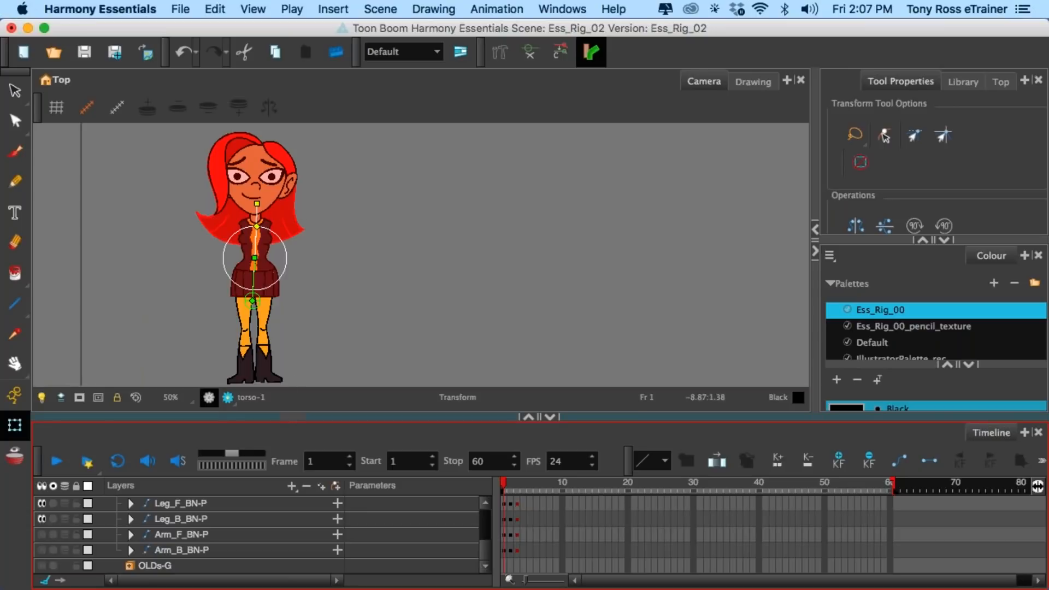
- Test the upper torso bone by bending it to each side, viewing frames 1 and 3, and straightening it on frame 1
mouse_move(254, 236)
mouse_down()
mouse_move(240, 240)
mouse_move(272, 241)
mouse_move(239, 242)
mouse_up()
drag(508, 486, 519, 486)
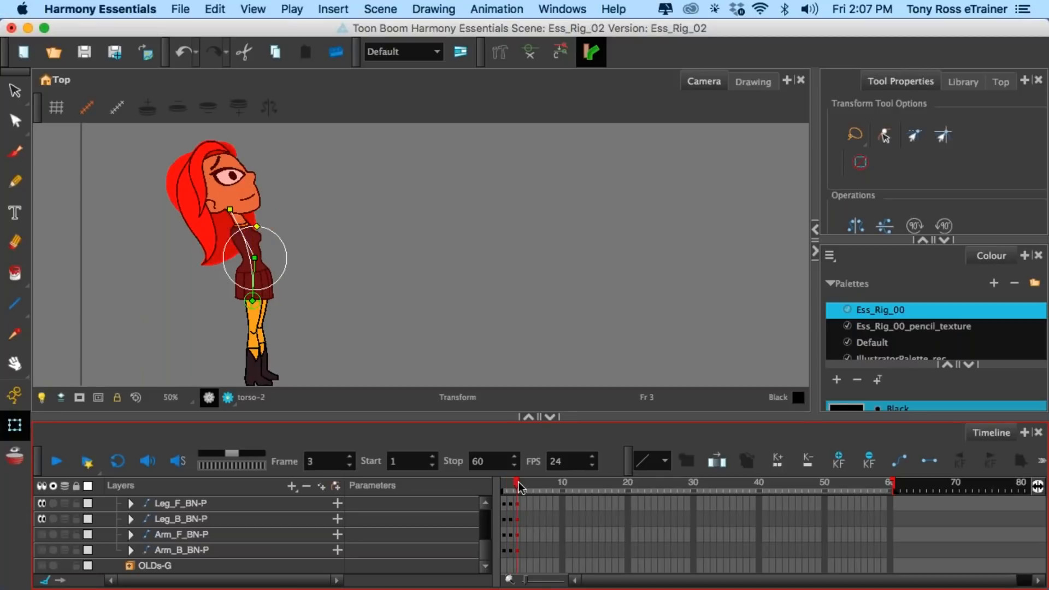
drag(244, 238, 278, 247)
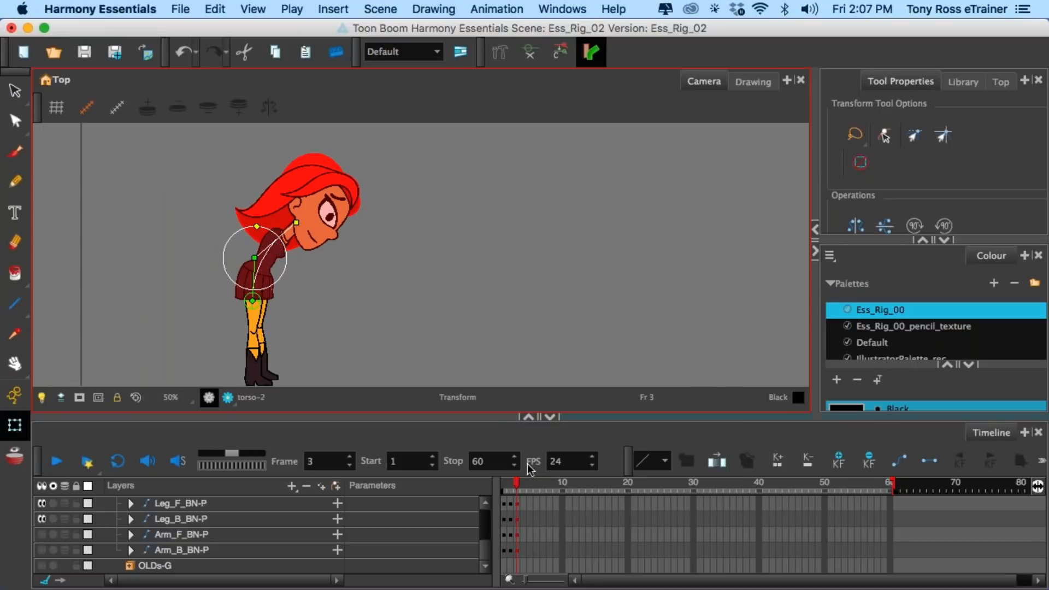
click(501, 485)
mouse_move(495, 484)
mouse_down()
mouse_move(517, 485)
mouse_move(497, 485)
mouse_up()
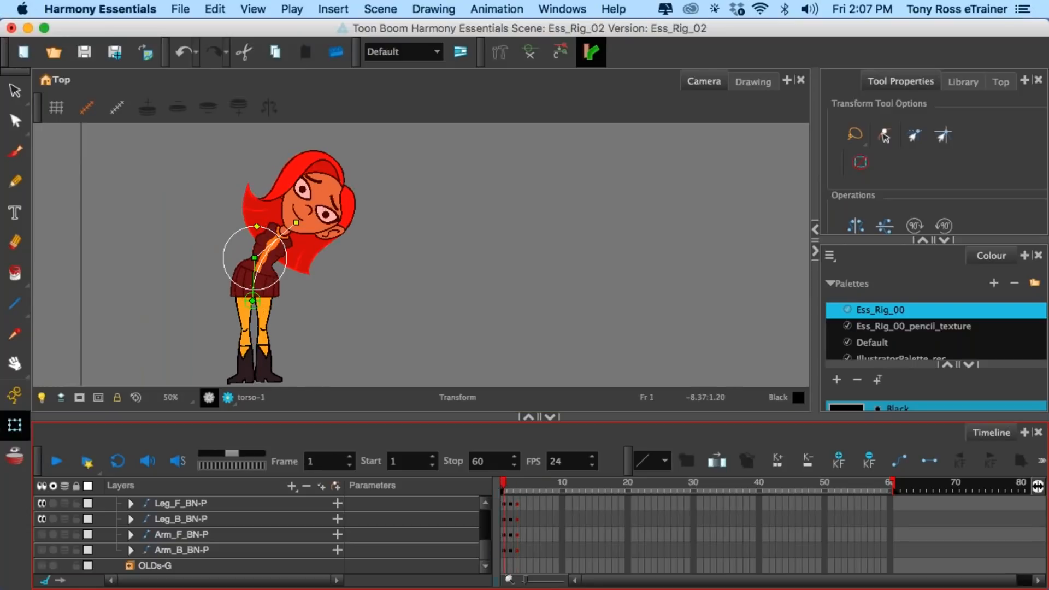
drag(273, 243, 256, 240)
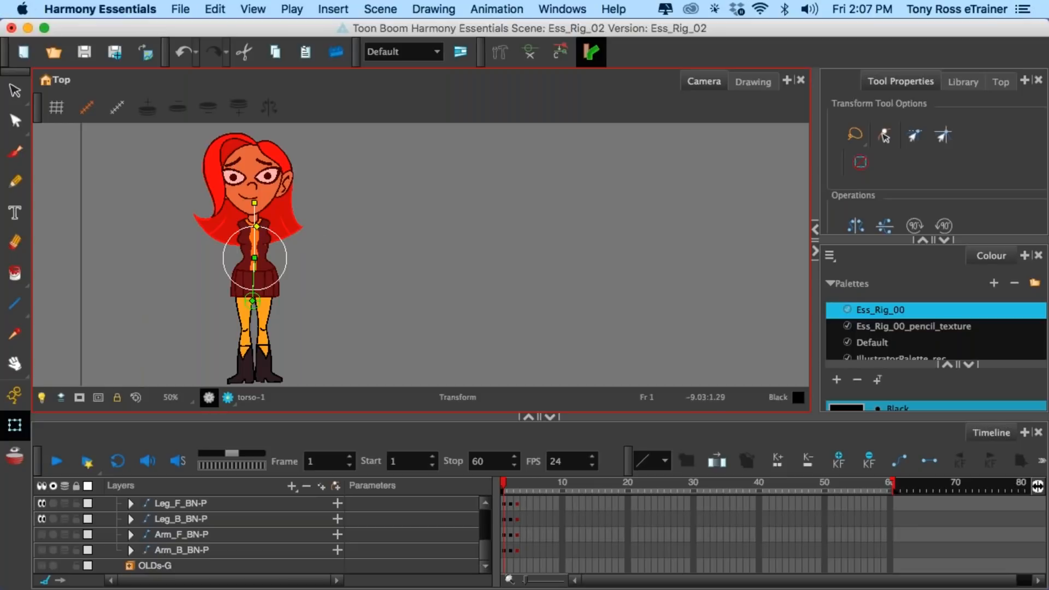
- Switch to the Ess_Rig_START scene and zoom in on the character in an enlarged Camera view
mouse_move(744, 584)
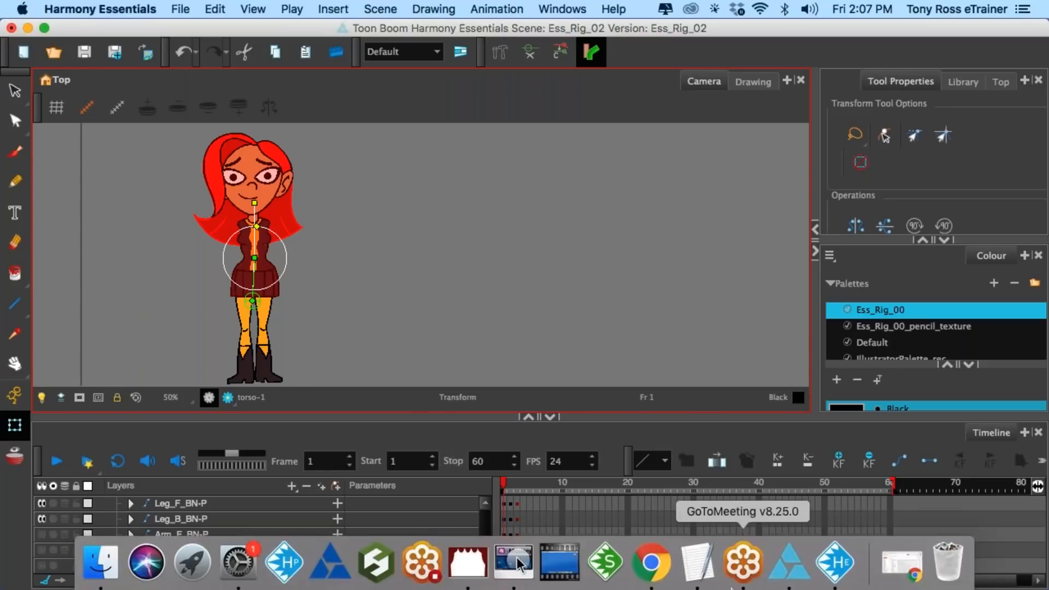
click(842, 569)
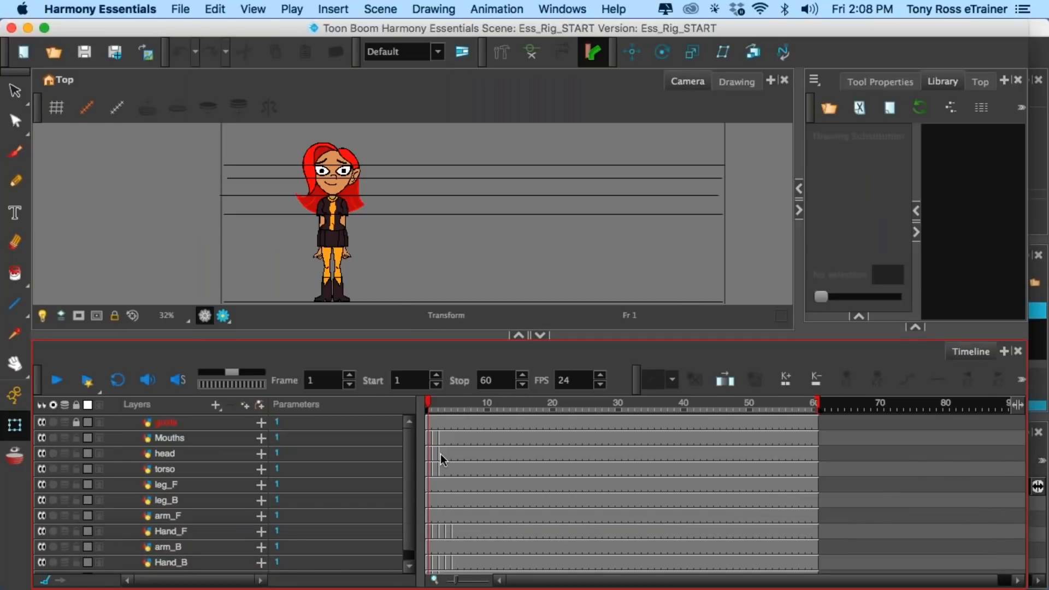
drag(403, 335, 404, 373)
scroll(326, 290, up, 2)
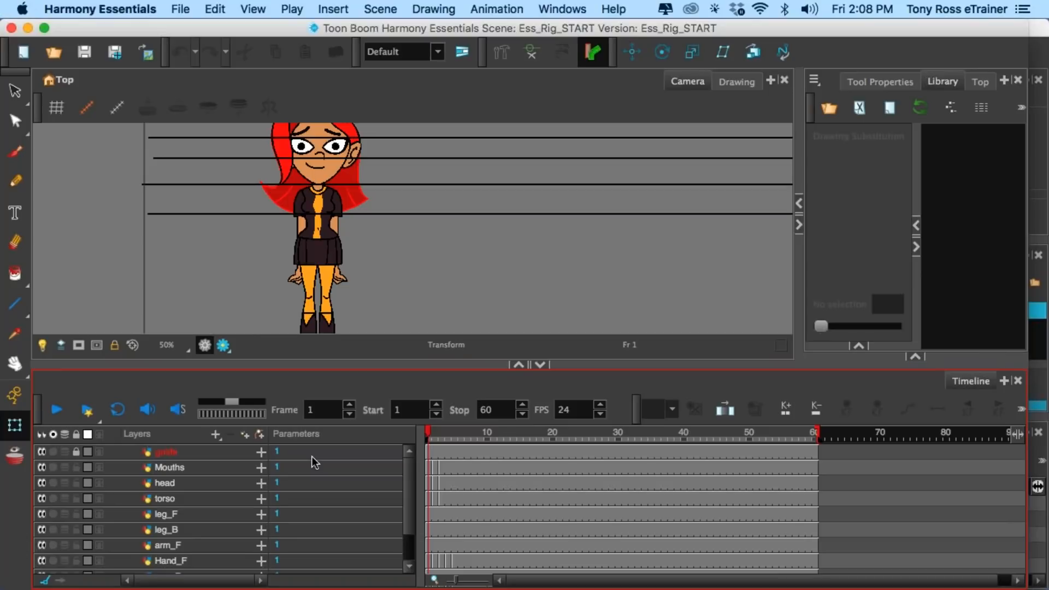
- Scrub between frames 1 and 3 to examine the character's front, three-quarter and side drawings, ending on frame 1
click(434, 433)
drag(435, 438, 442, 437)
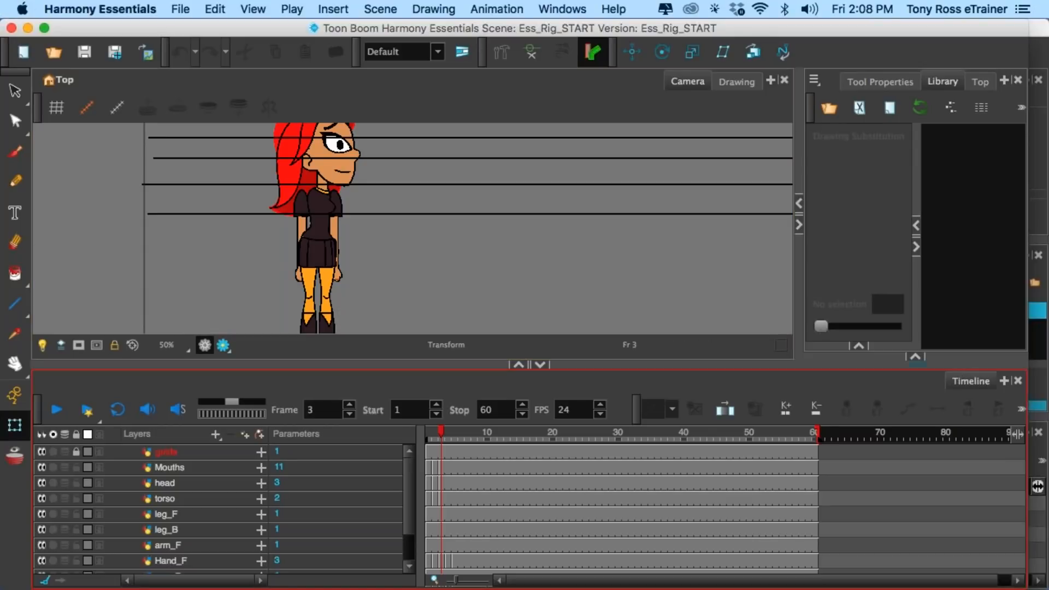
drag(337, 365, 337, 349)
scroll(361, 235, down, 2)
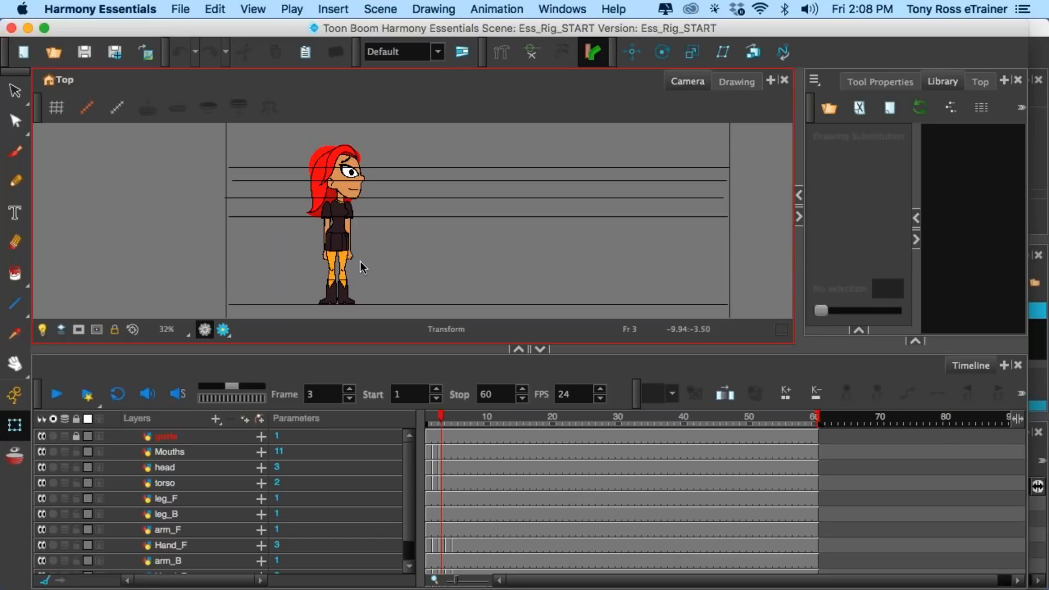
scroll(353, 208, up, 1)
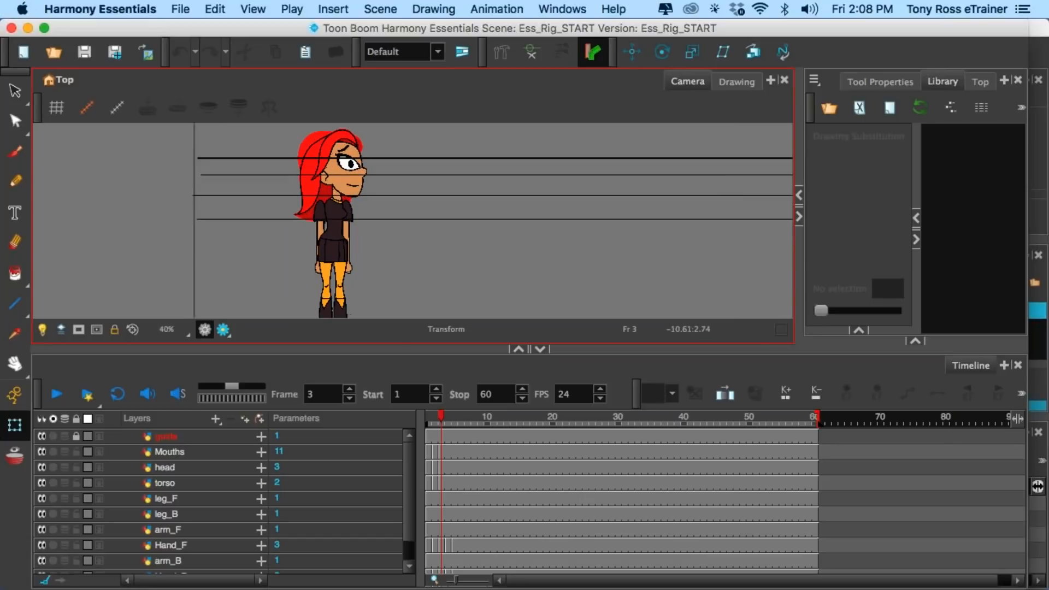
drag(440, 420, 426, 420)
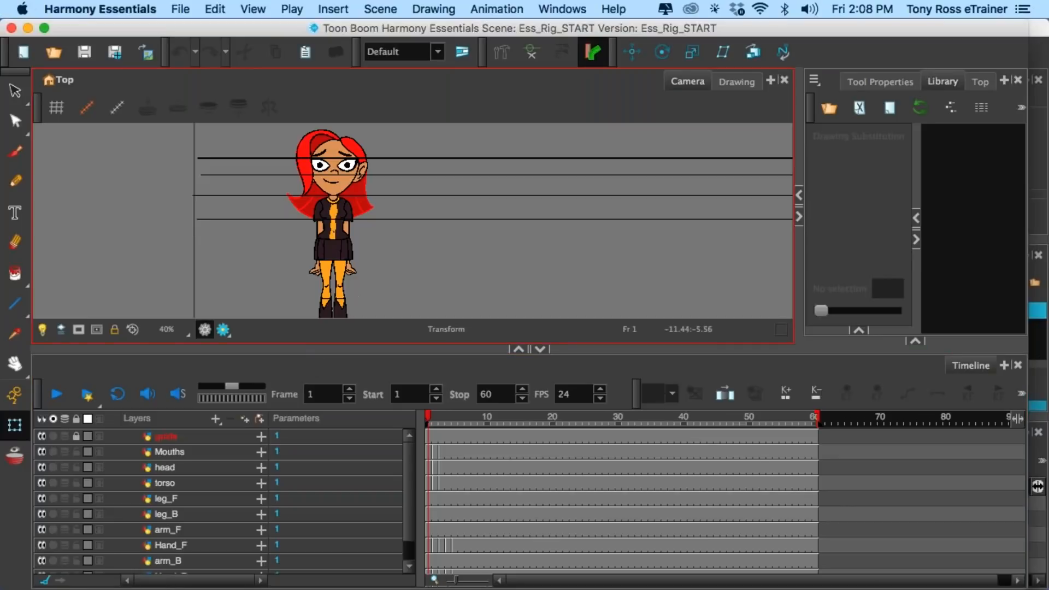
click(435, 420)
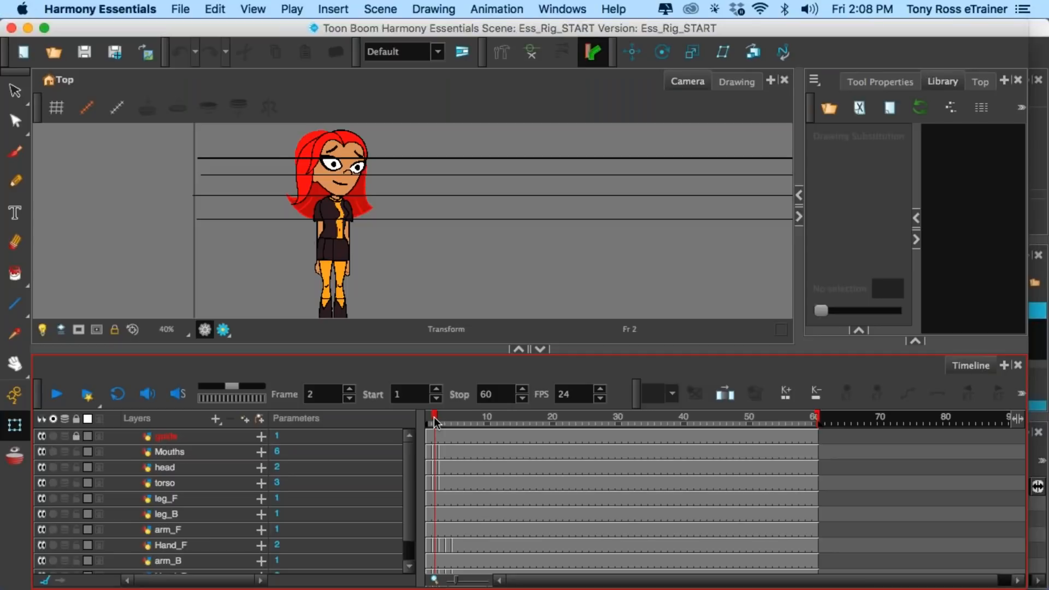
click(441, 420)
click(428, 419)
- Enlarge the Camera view and zoom out until the whole character fits in it
click(301, 214)
key(2)
key(2)
key(2)
drag(310, 350, 309, 400)
key(1)
key(1)
key(1)
key(1)
click(280, 457)
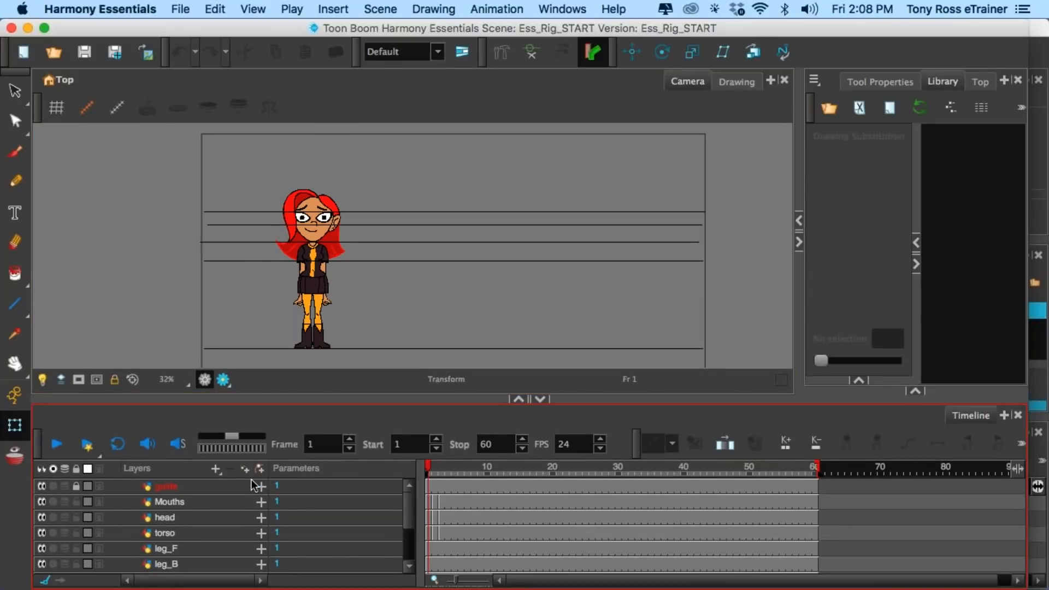
- In the general preferences, enable Default Separate Position for Pegs and disable Add Keyframes at Beginning and End and Extend Exposure of Previous Drawing
click(82, 186)
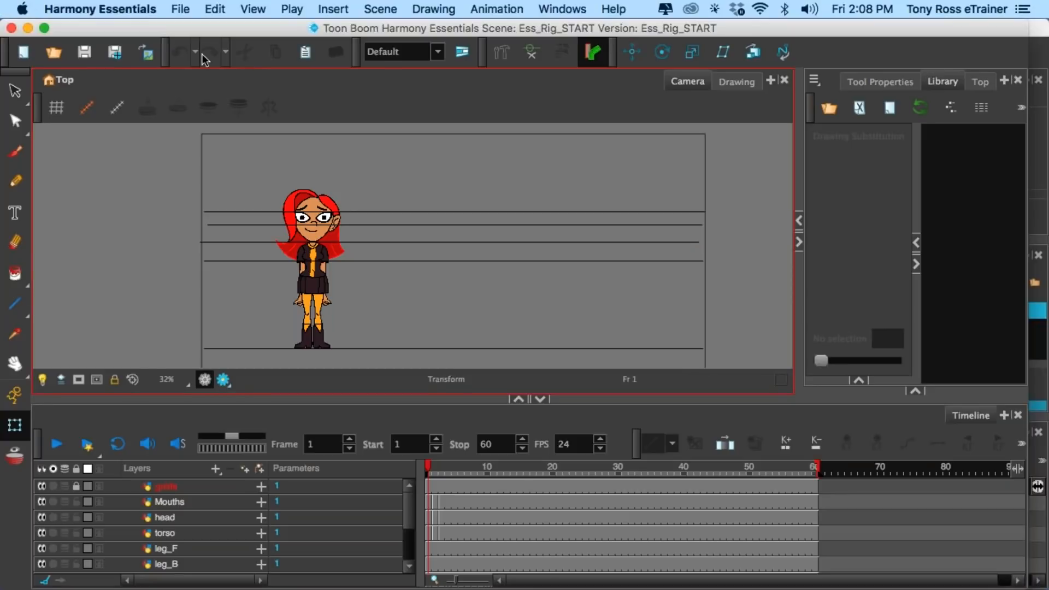
click(180, 9)
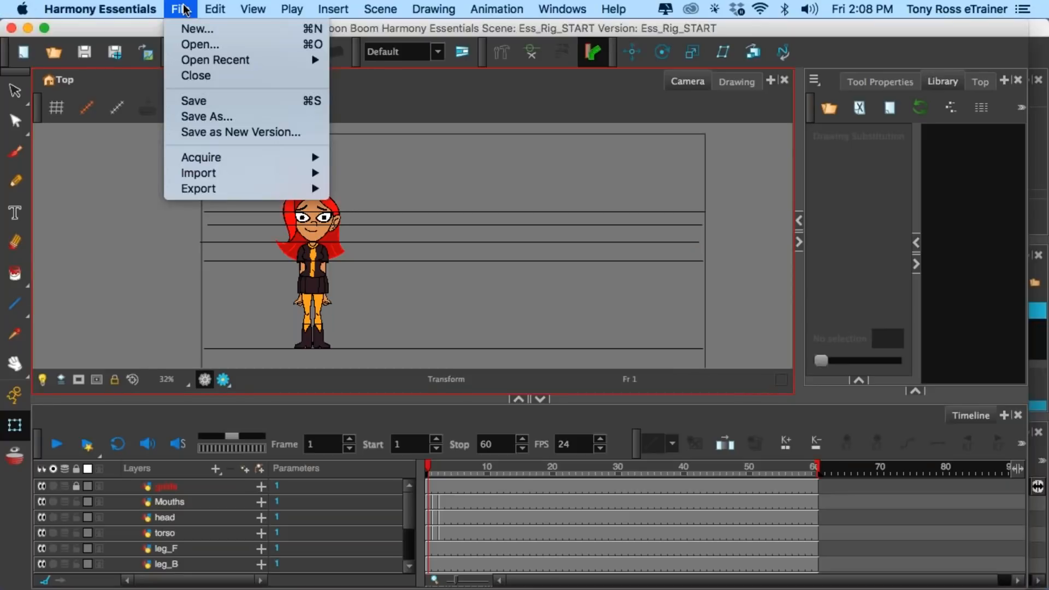
mouse_move(155, 9)
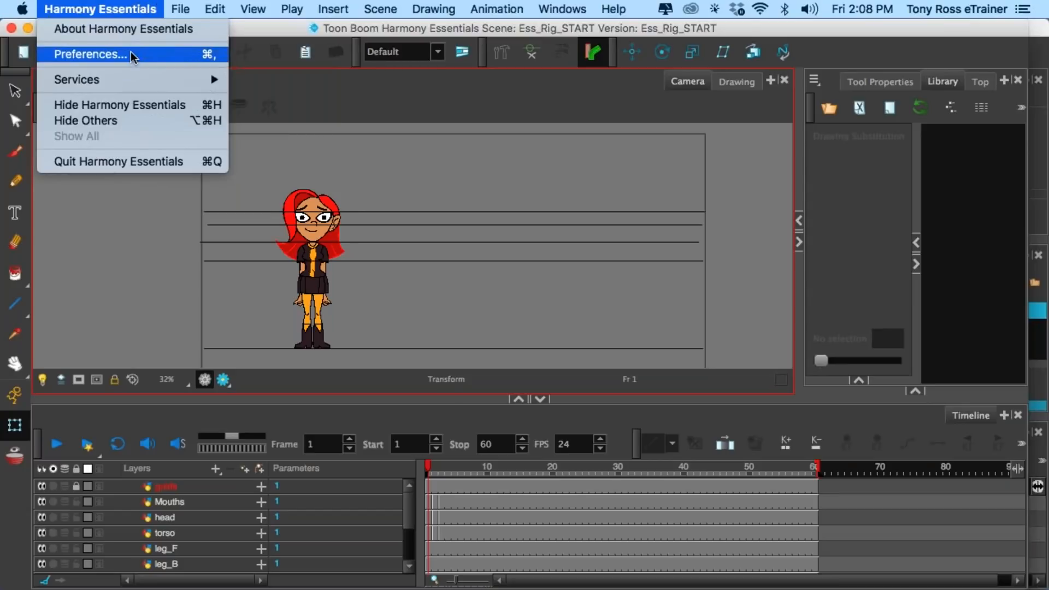
mouse_move(217, 12)
click(109, 54)
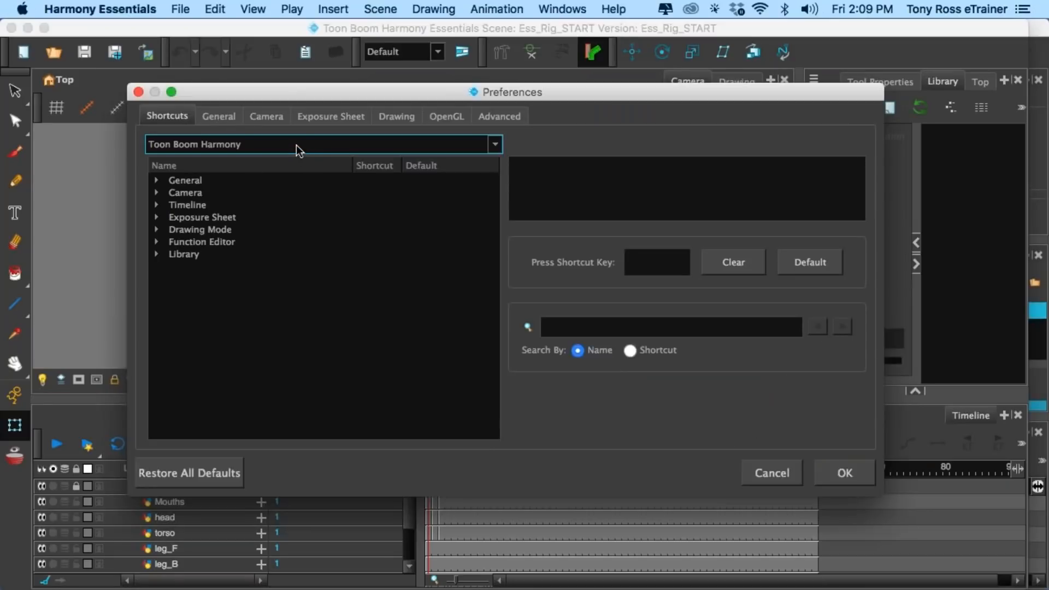
click(222, 119)
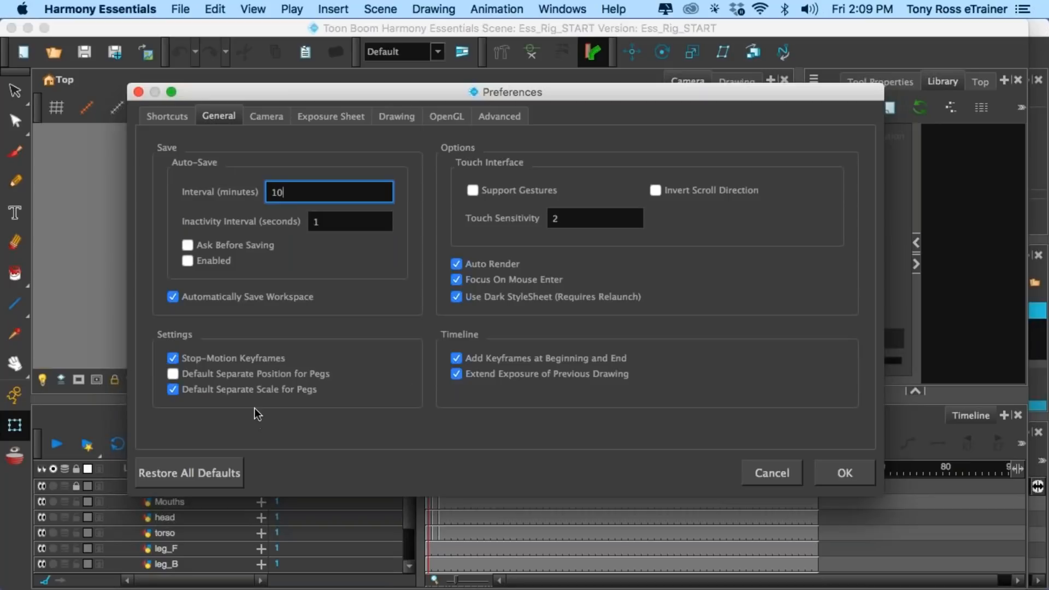
click(173, 373)
mouse_move(455, 360)
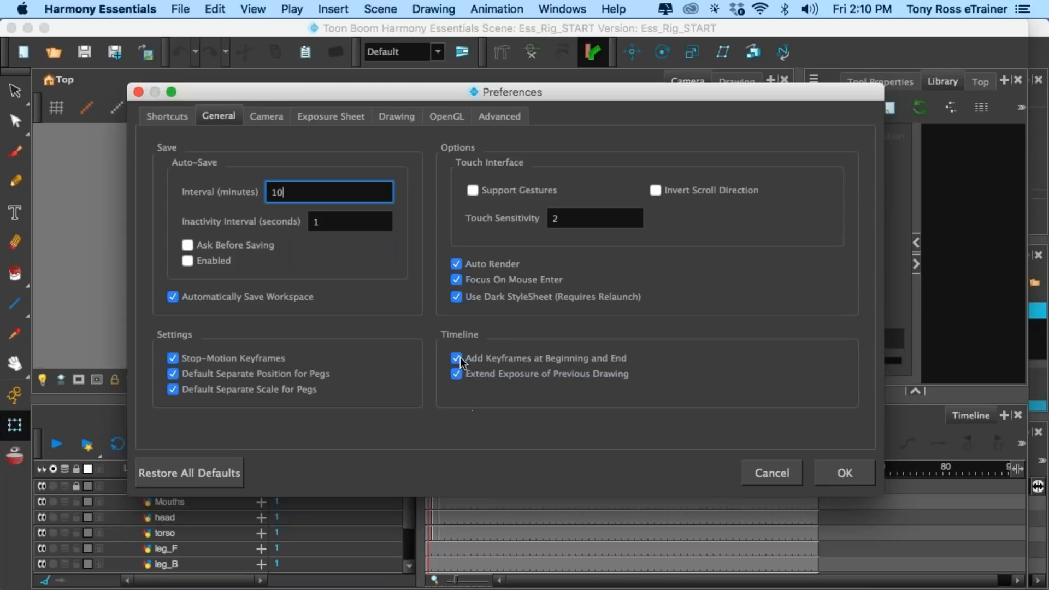
click(458, 360)
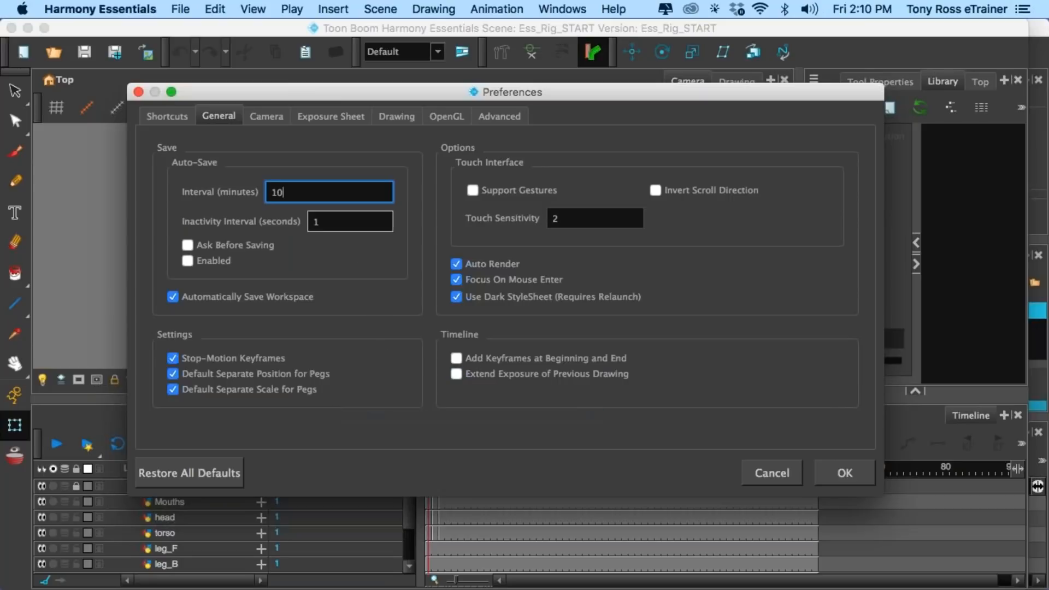
- Enable Brush Size Cursor in the drawing preferences, review the advanced options and apply the preferences
click(267, 117)
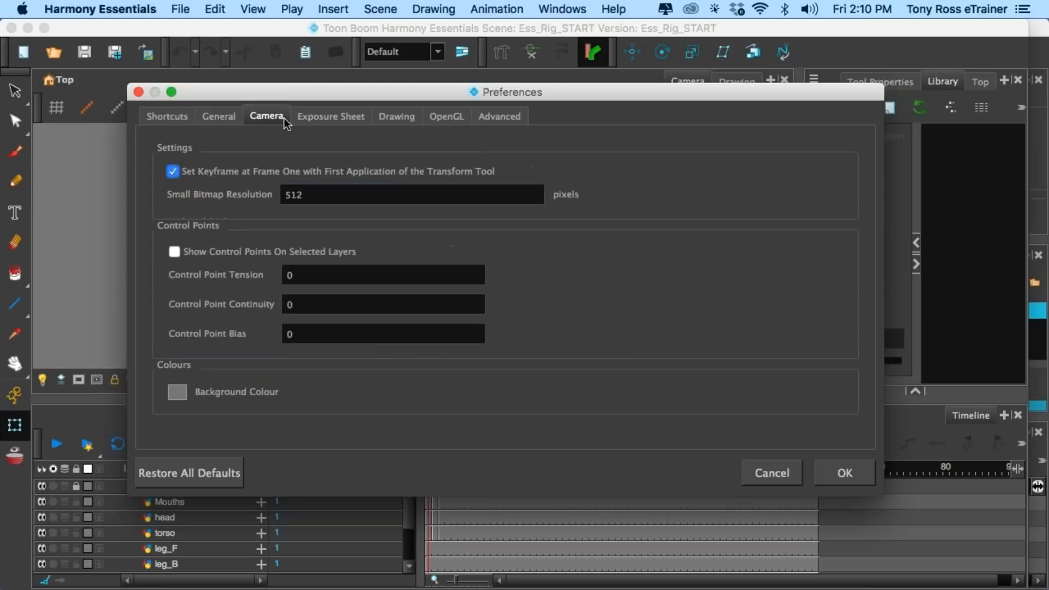
click(318, 116)
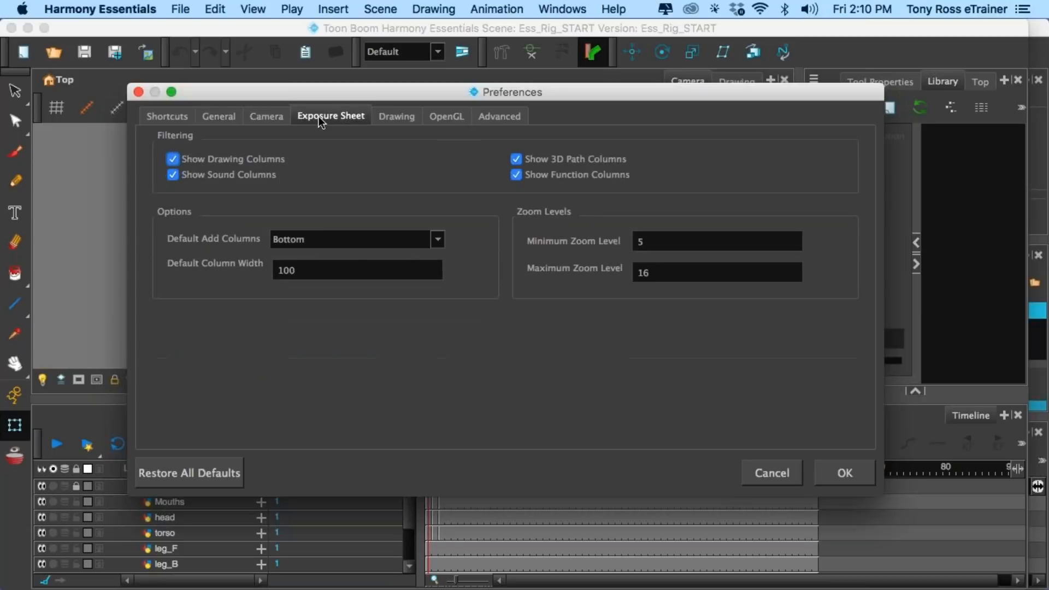
click(387, 117)
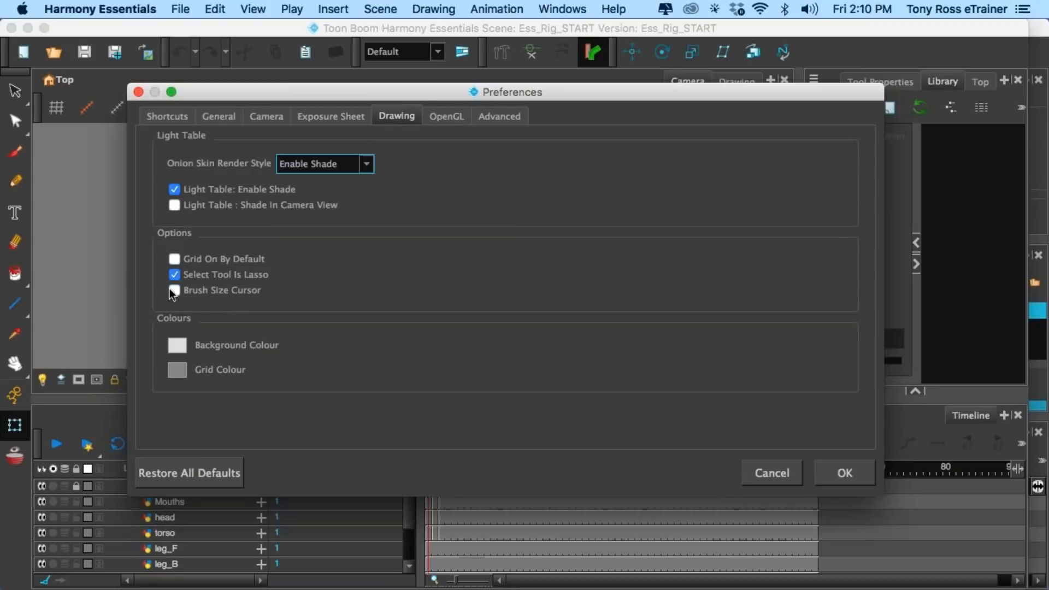
click(173, 290)
click(481, 116)
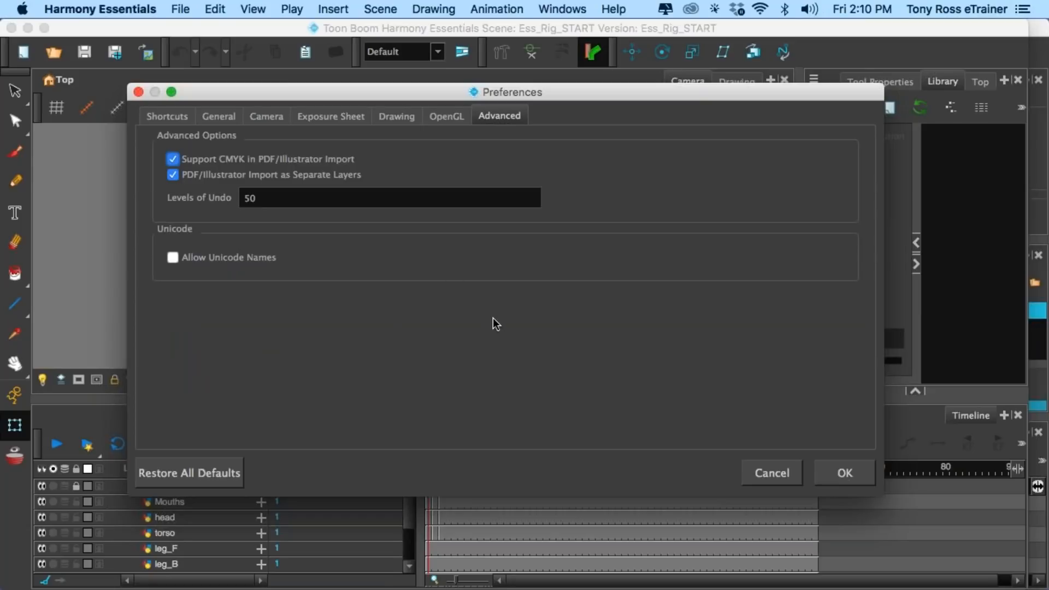
click(838, 471)
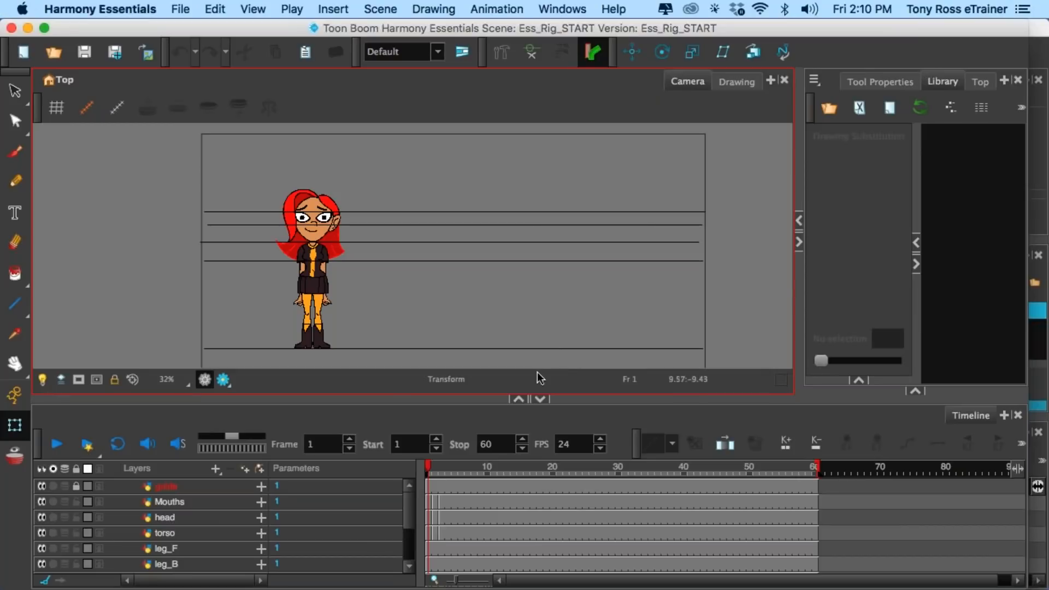
- Enlarge the Timeline view to show more of the character's layers
drag(388, 398, 388, 358)
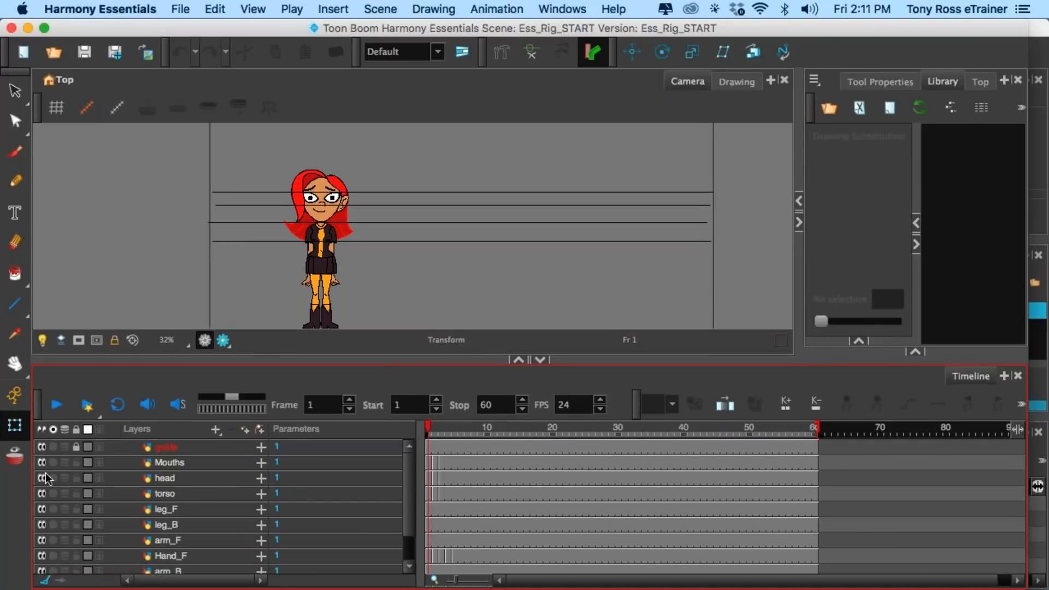
- Switch the Mouths, head and torso layers off and back on to identify the body part on each
scroll(264, 261, up, 5)
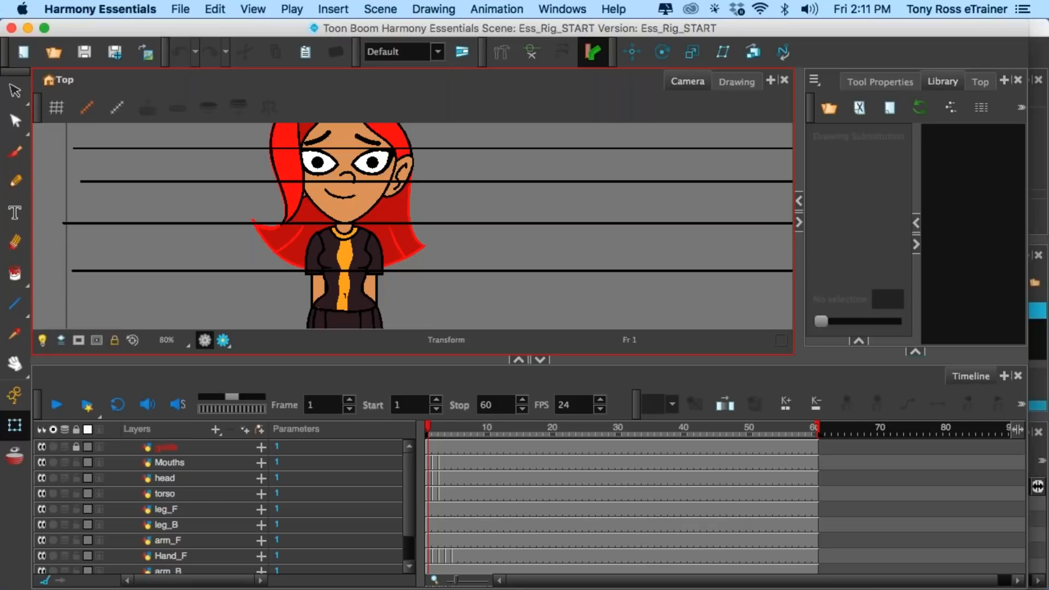
click(44, 461)
click(43, 461)
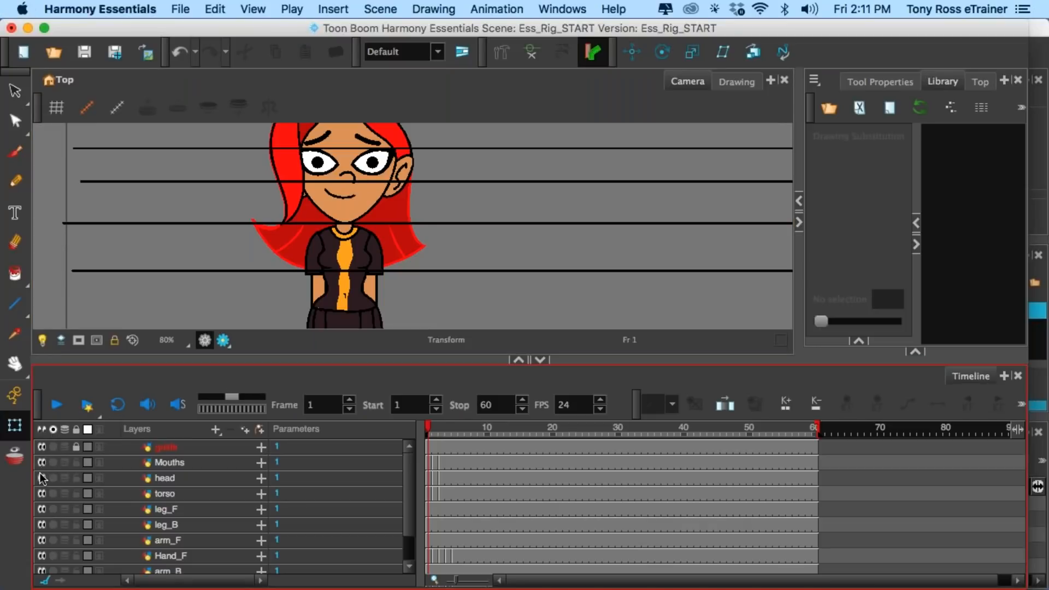
click(42, 478)
click(42, 478)
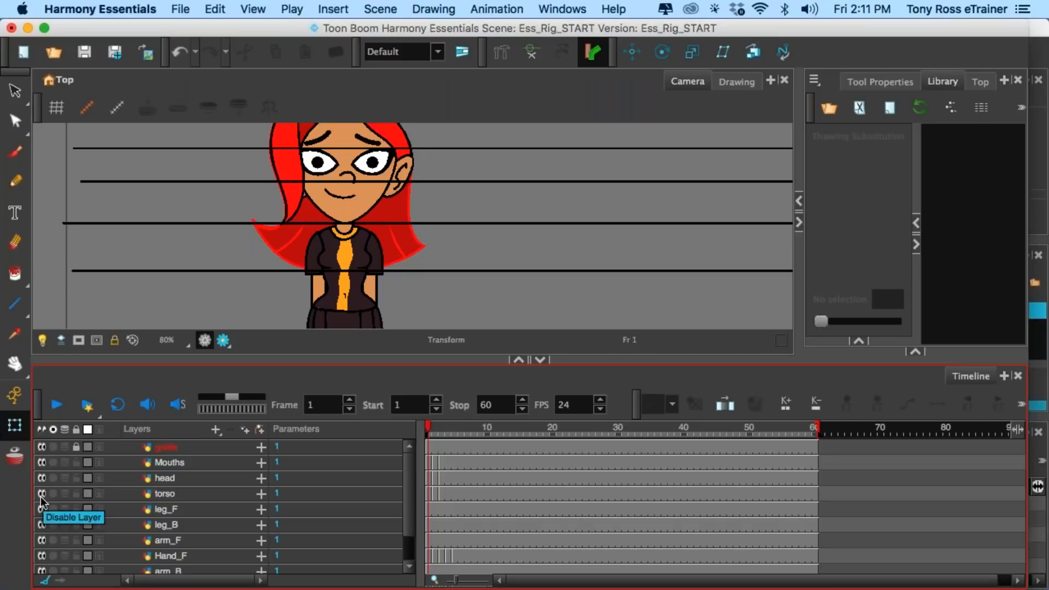
click(41, 494)
click(41, 494)
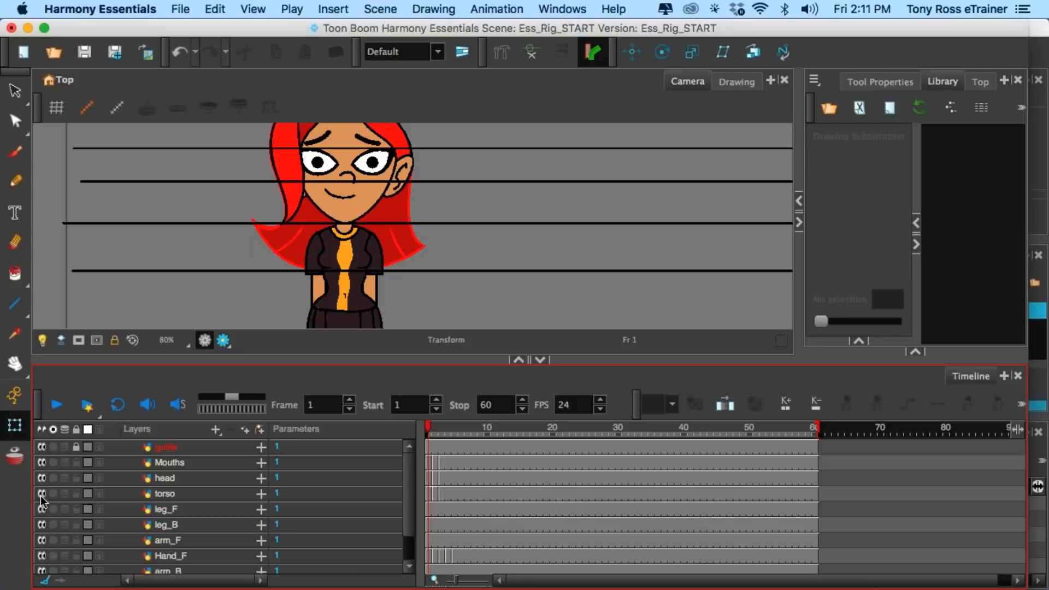
click(350, 234)
click(42, 480)
click(41, 480)
- Highlight the leg_F, leg_B and arm_F layers one by one to identify their parts on the character
scroll(336, 510, down, 3)
scroll(234, 498, up, 3)
scroll(311, 236, down, 2)
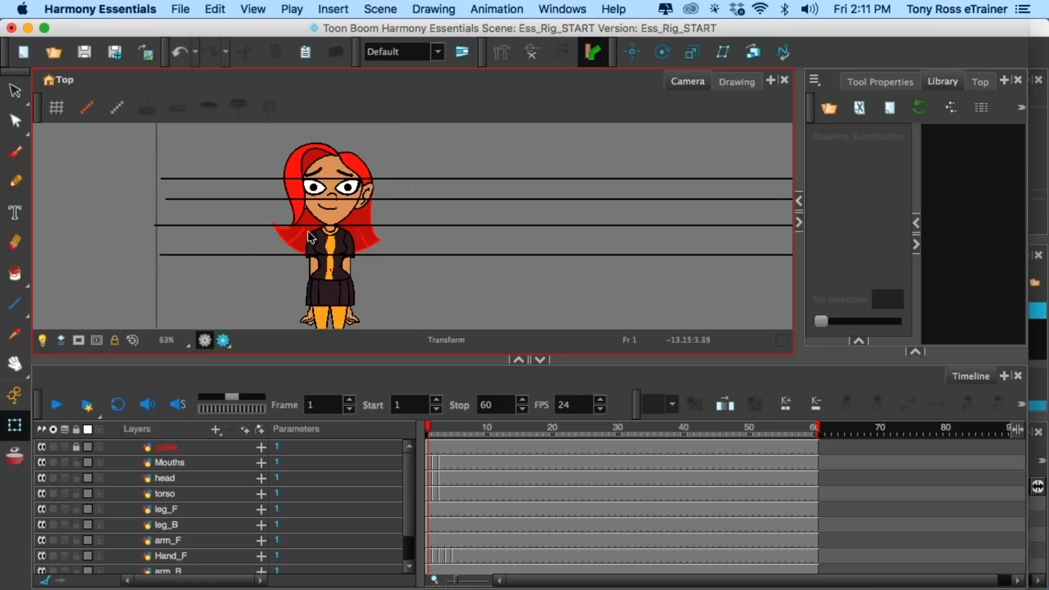
scroll(311, 241, down, 2)
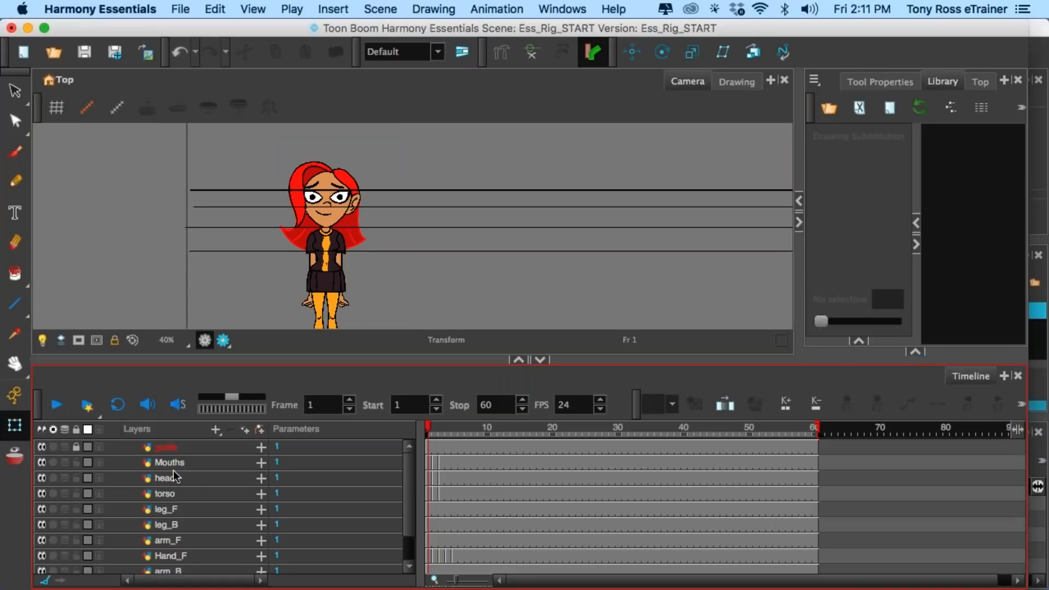
click(182, 510)
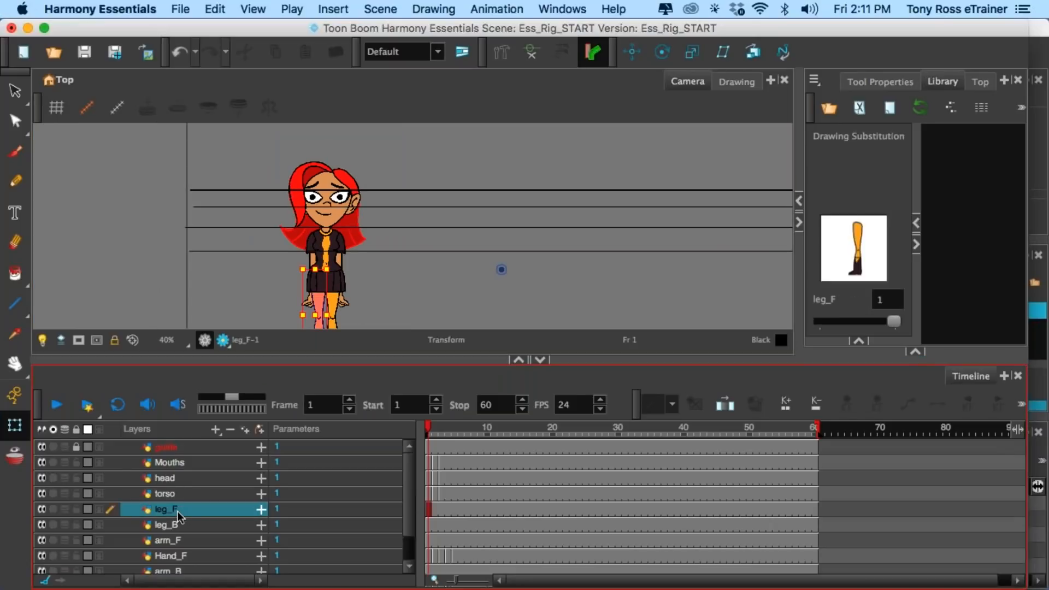
click(177, 526)
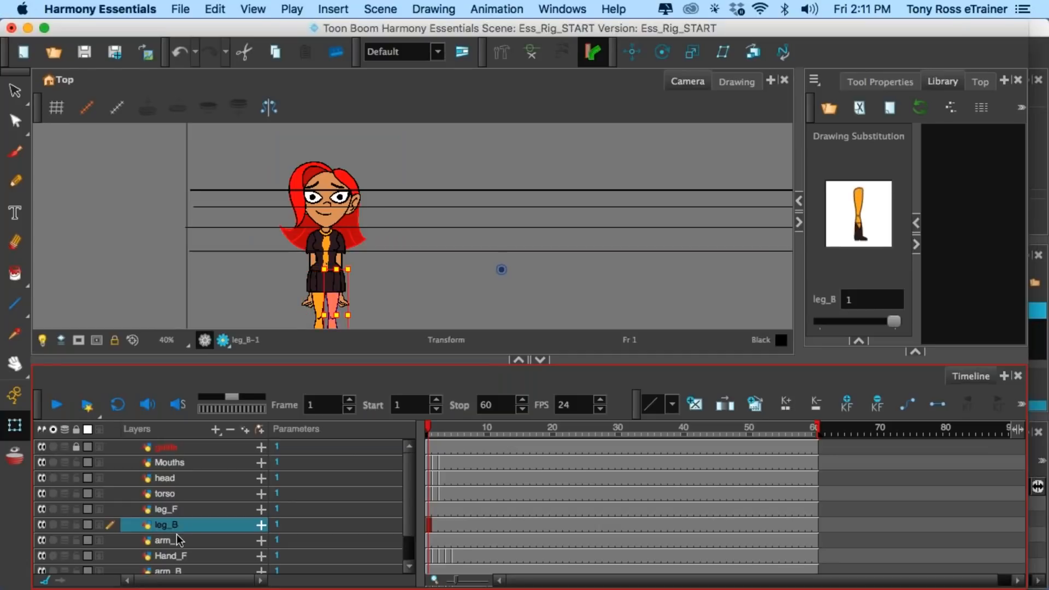
click(179, 541)
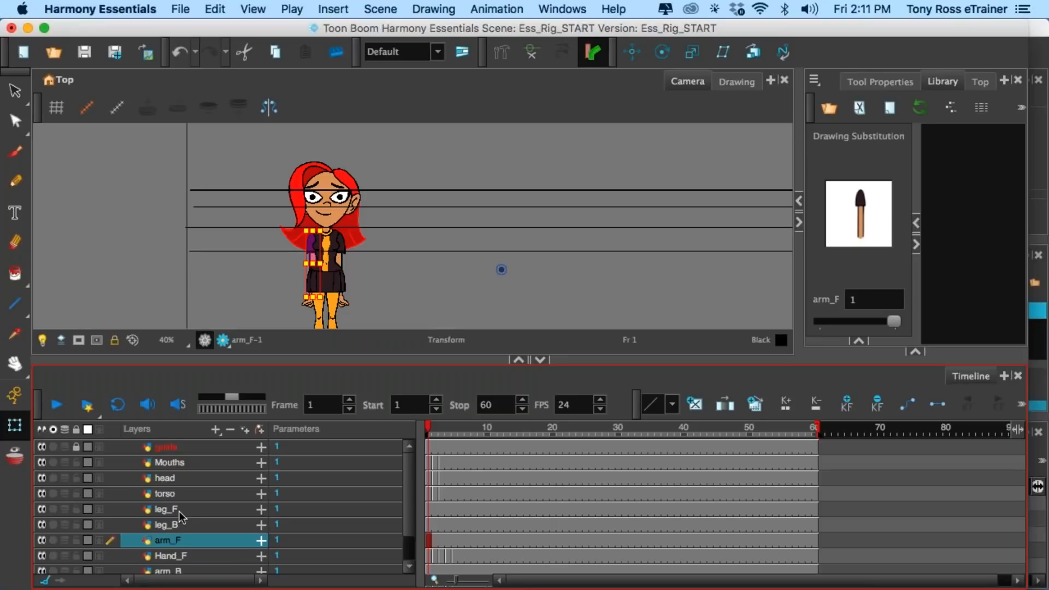
- Enlarge the Timeline to list layers down to Hand_B and reposition the view so the whole character shows
drag(335, 359, 335, 335)
key(1)
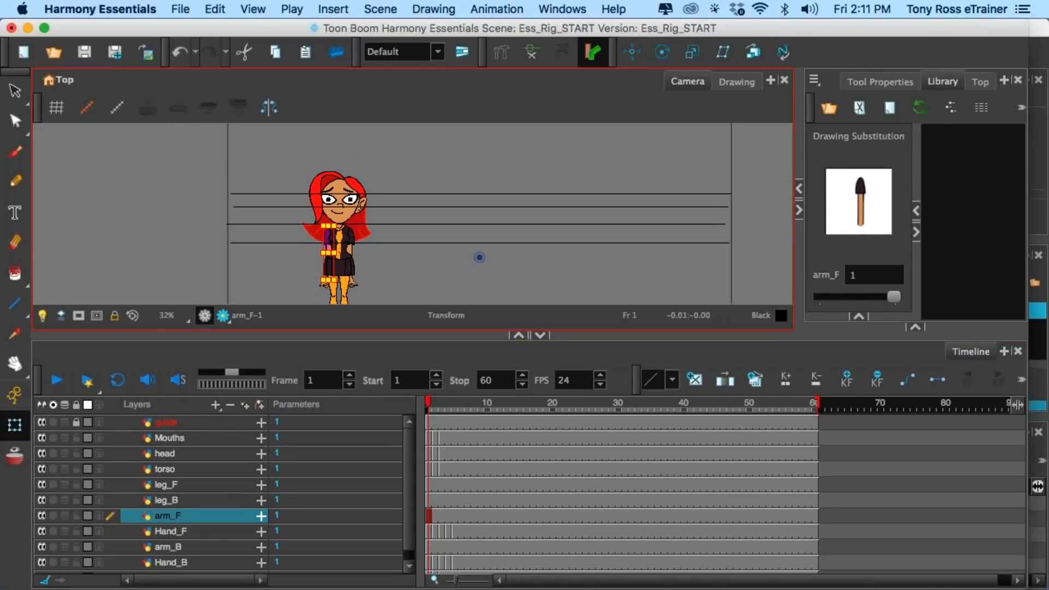
drag(350, 271, 346, 239)
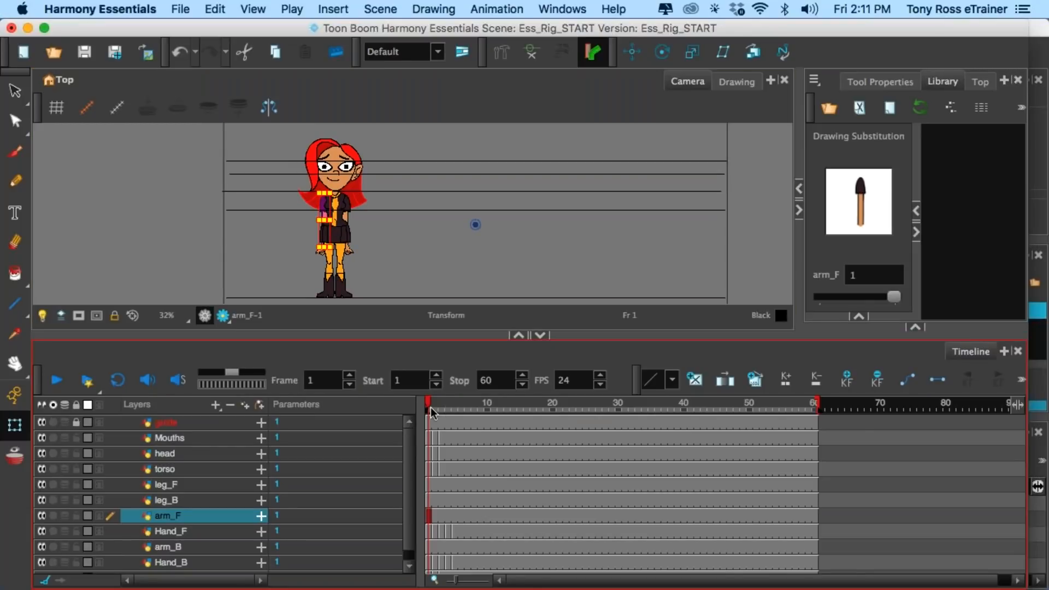
- Check the Mouths drawings on the first frames and highlight the head, torso, leg_F, Hand_B and arm_B layers
click(434, 438)
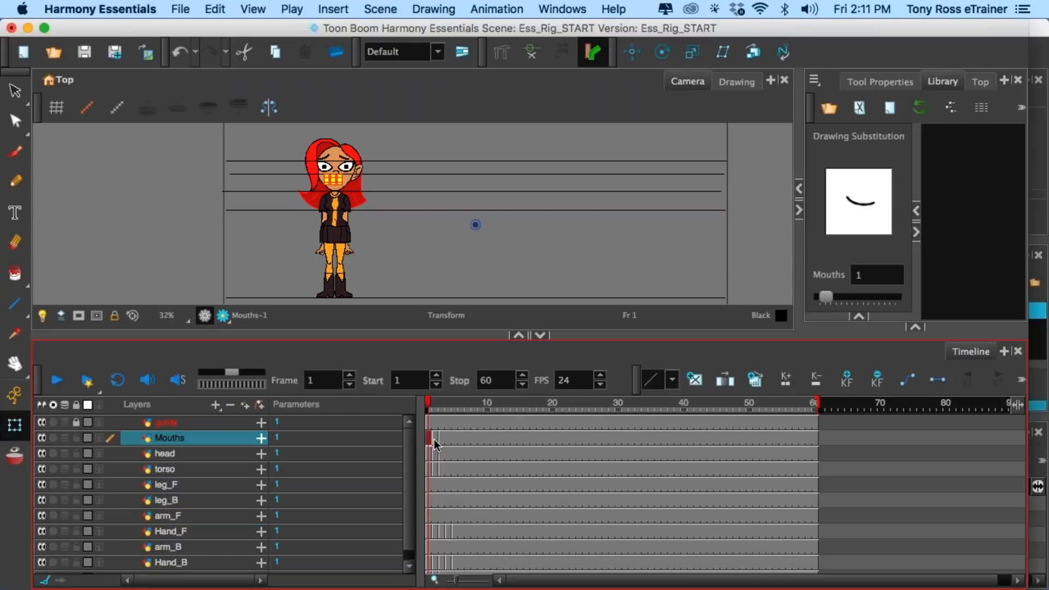
click(432, 409)
mouse_move(432, 407)
mouse_down()
mouse_move(442, 408)
mouse_move(427, 408)
mouse_up()
click(183, 455)
click(185, 470)
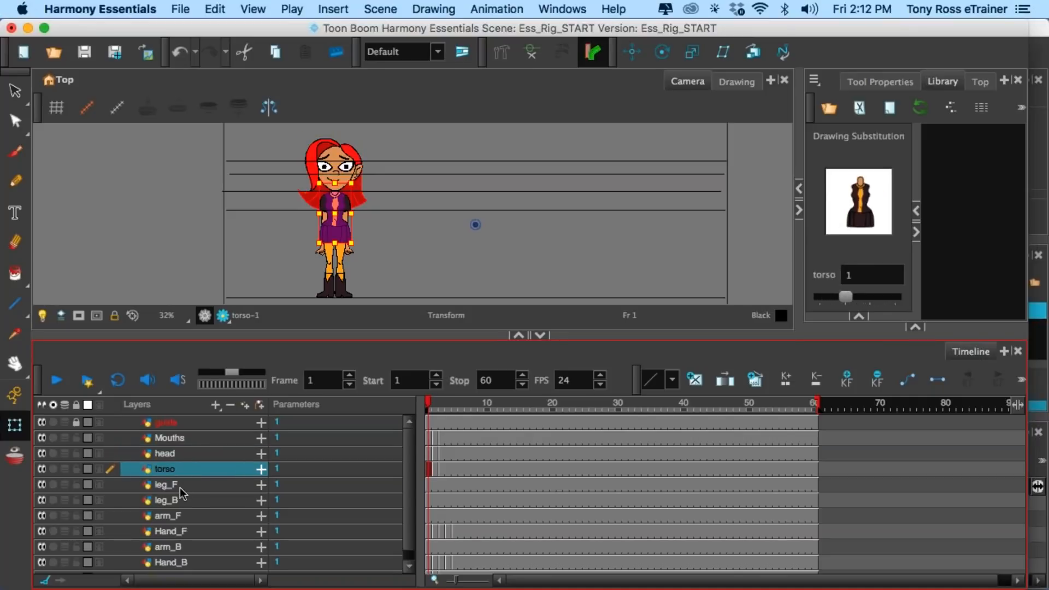
click(184, 487)
scroll(473, 228, down, 3)
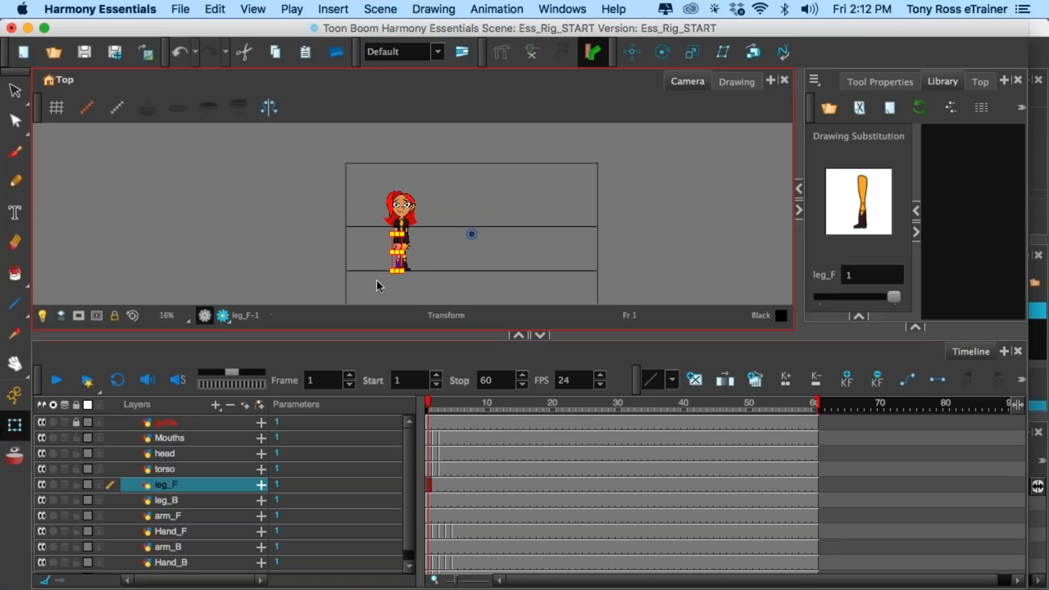
key(space)
drag(438, 257, 399, 241)
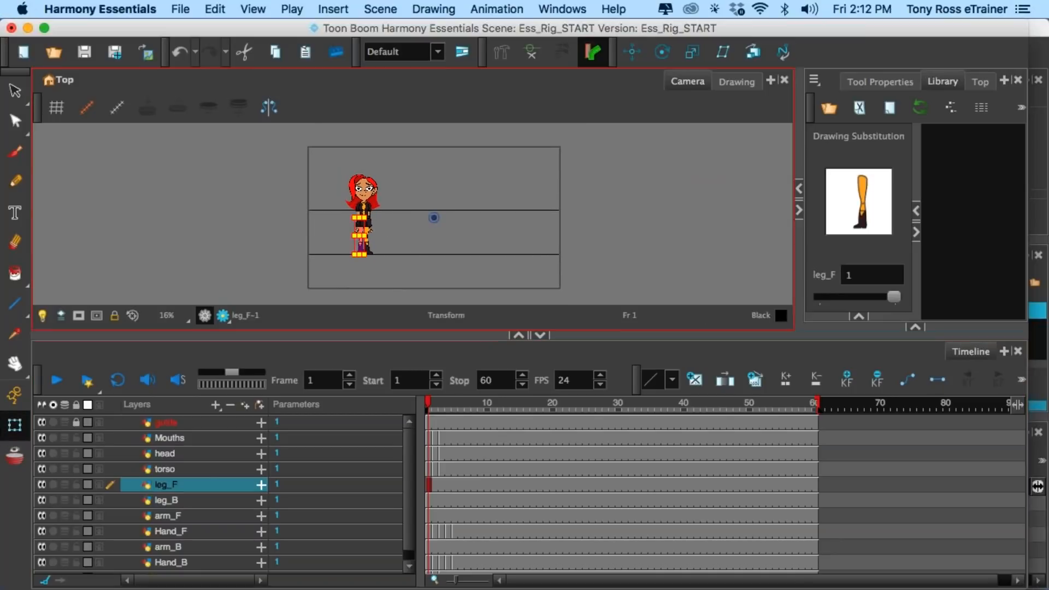
click(175, 563)
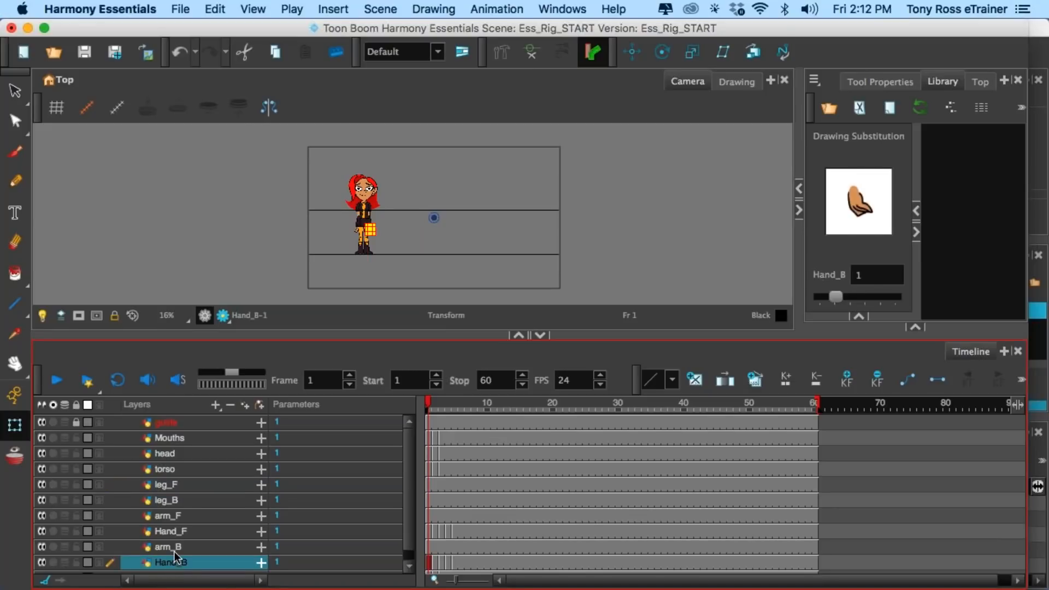
click(175, 547)
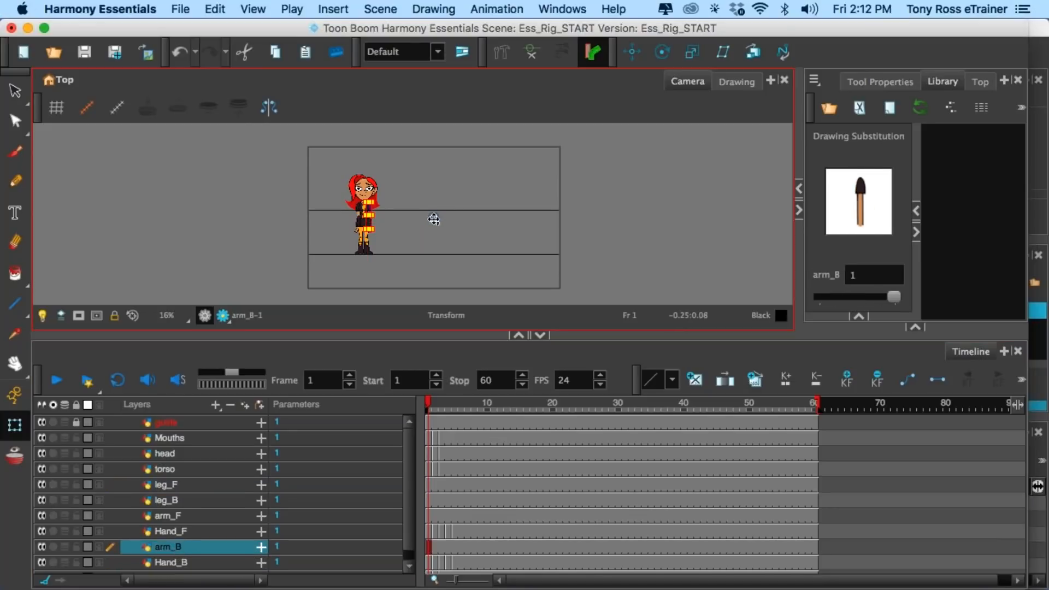
- Try rotating the arm_B layer around its off-character pivot and undo the transformation
scroll(384, 219, up, 3)
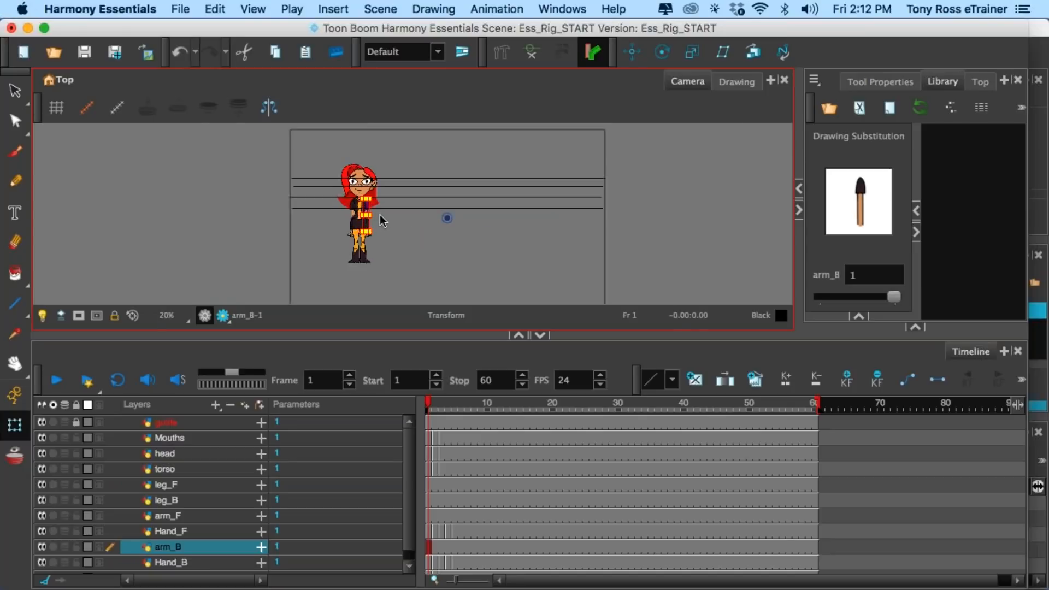
drag(377, 177, 429, 188)
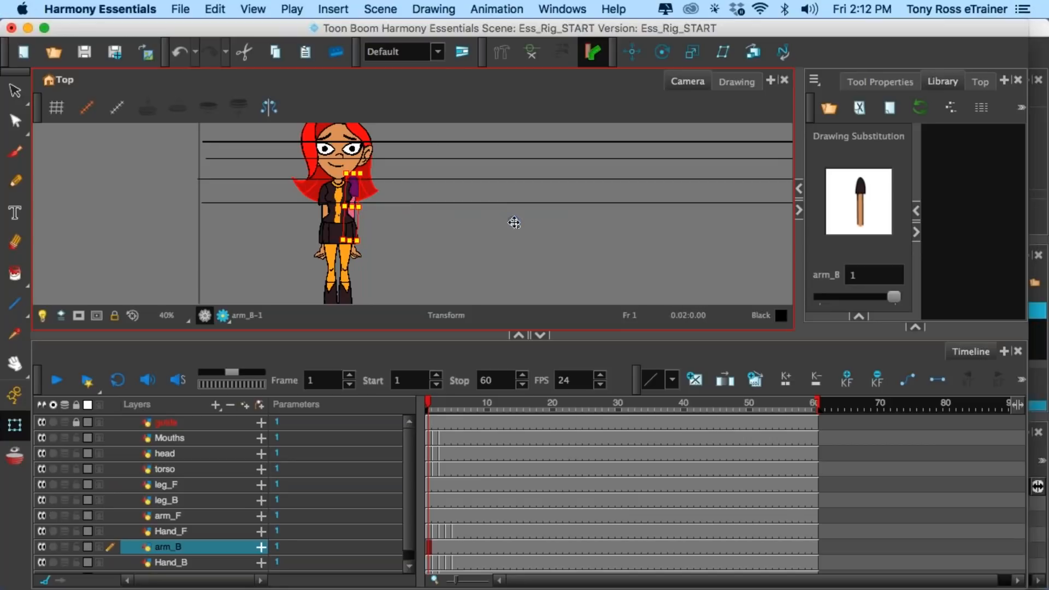
key(super+z)
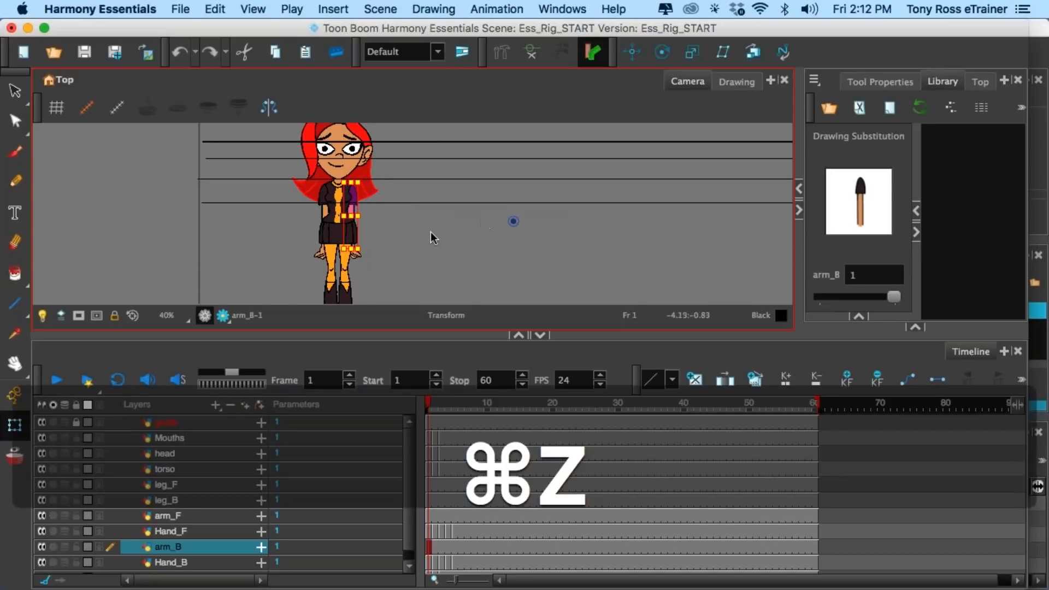
scroll(431, 232, down, 2)
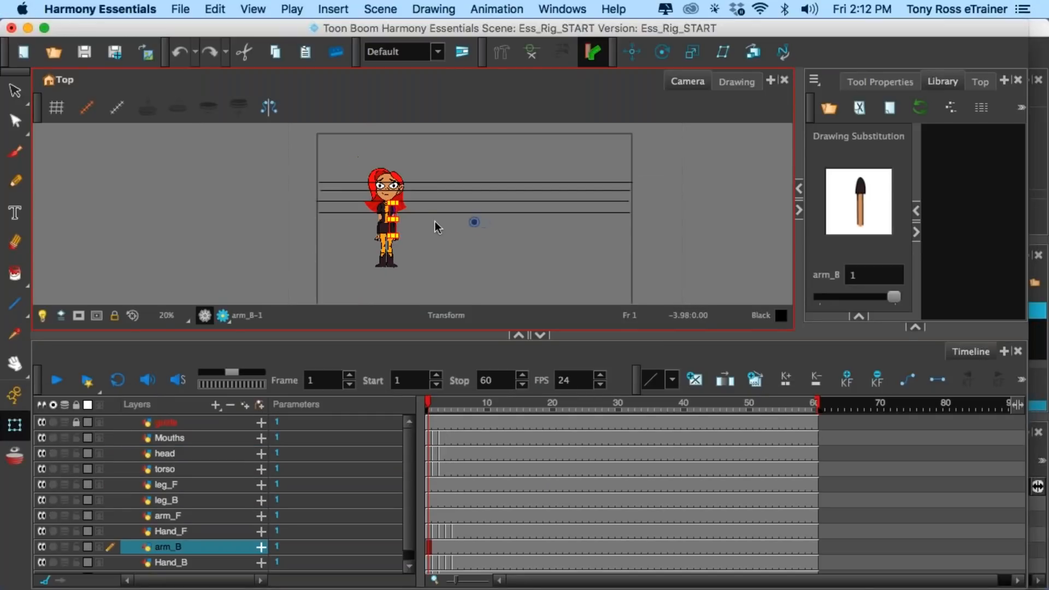
scroll(434, 221, up, 1)
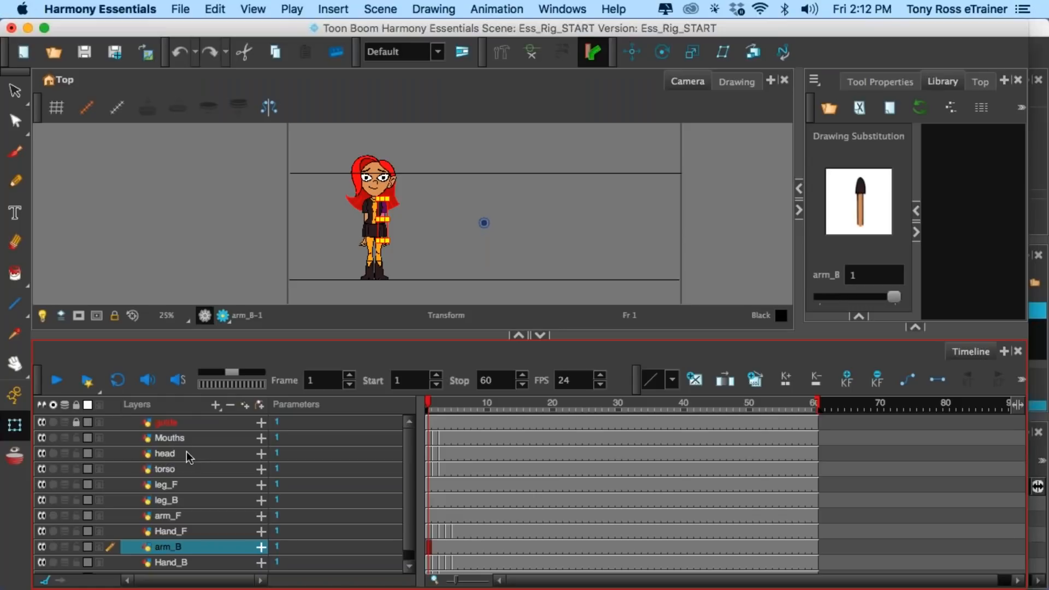
- With the Rotate tool, place the Mouths layer's pivot on the character's mouth at frame 1
click(184, 440)
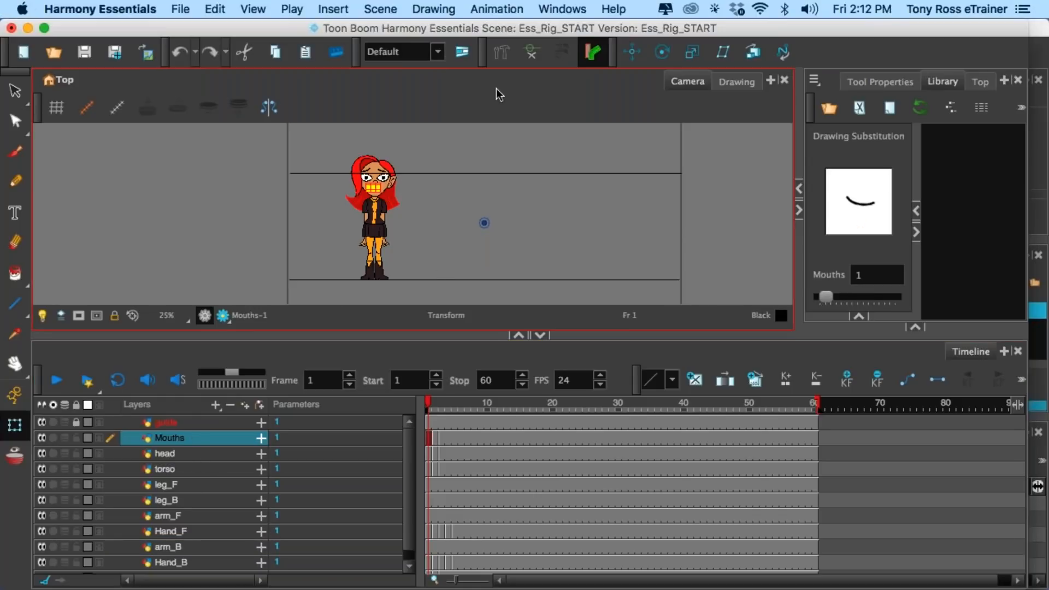
click(661, 52)
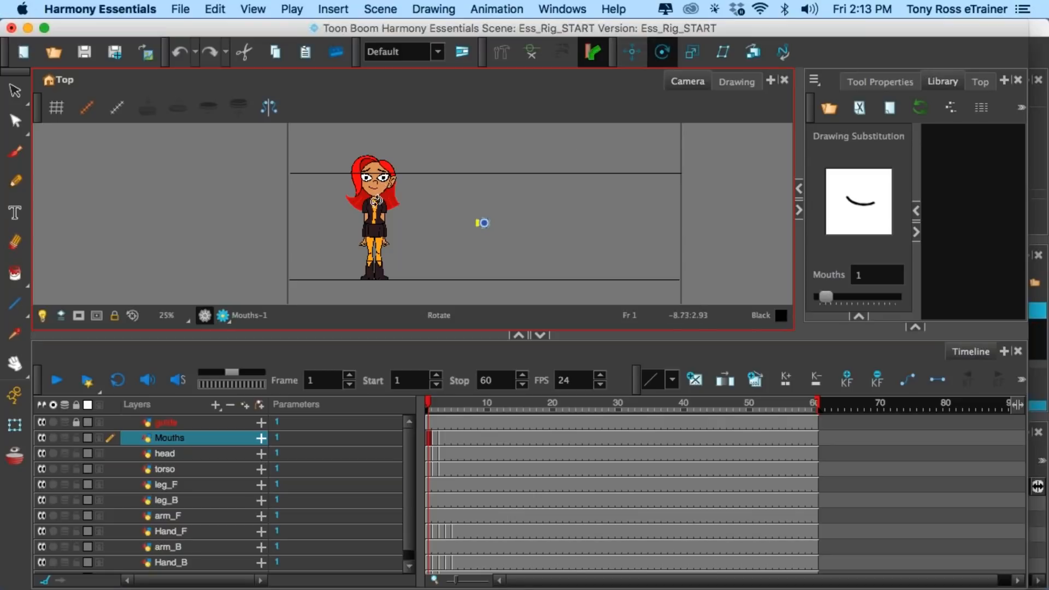
scroll(386, 203, up, 3)
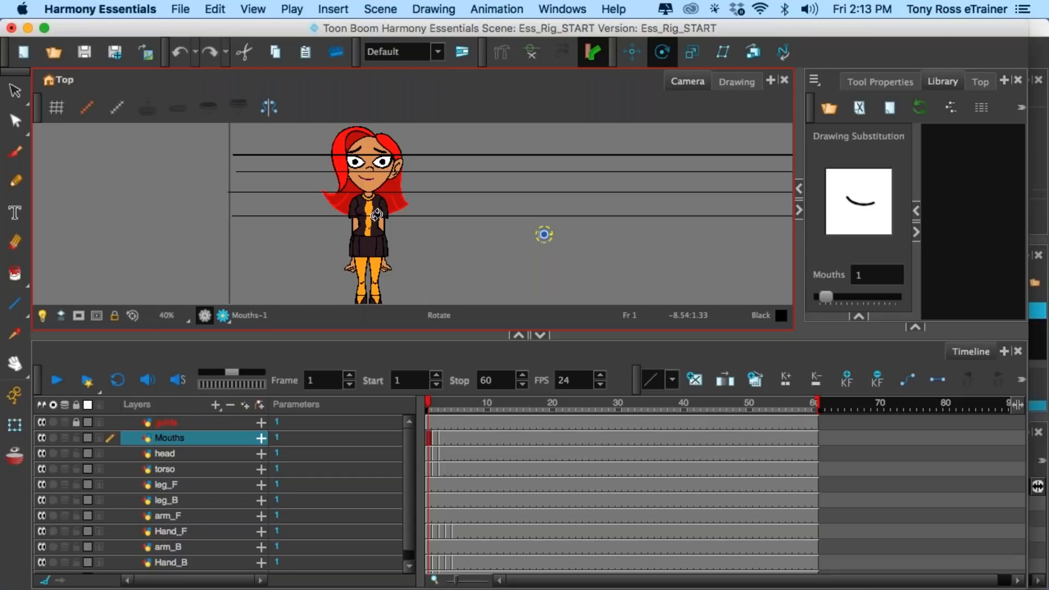
scroll(404, 181, up, 1)
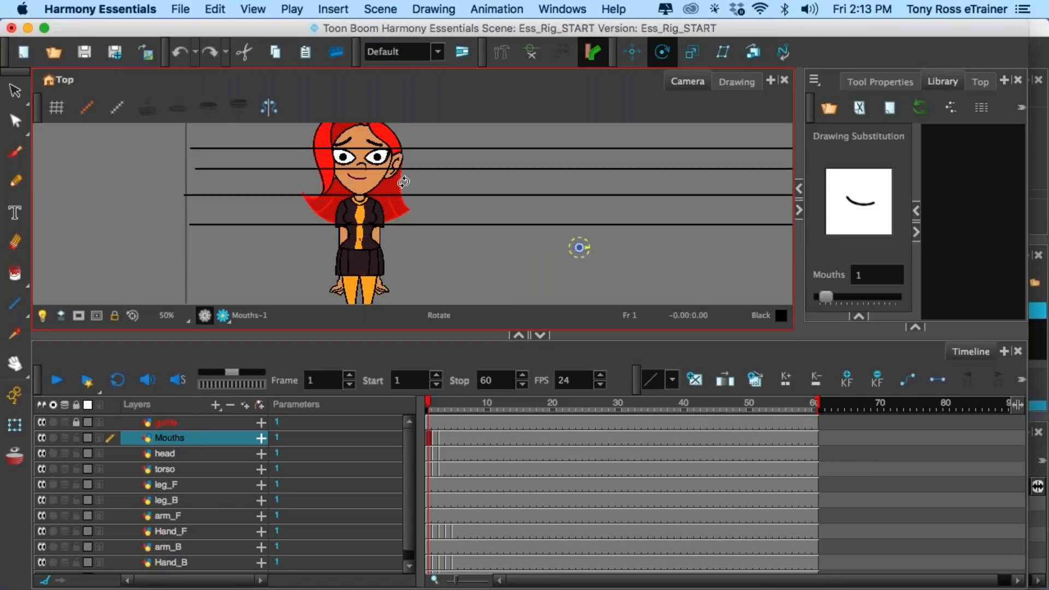
scroll(404, 181, up, 1)
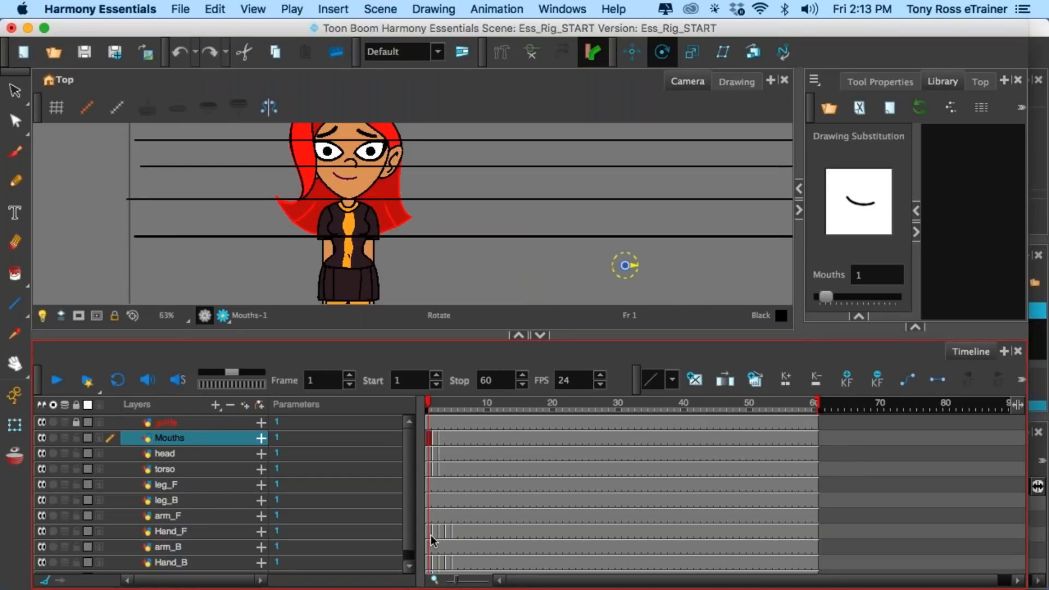
drag(433, 534, 453, 531)
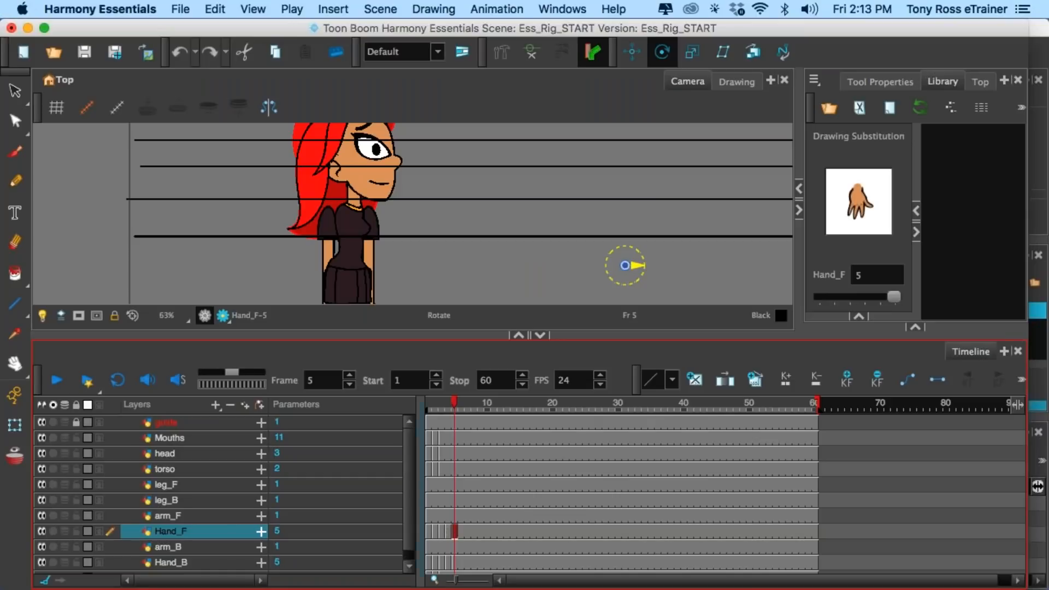
click(432, 437)
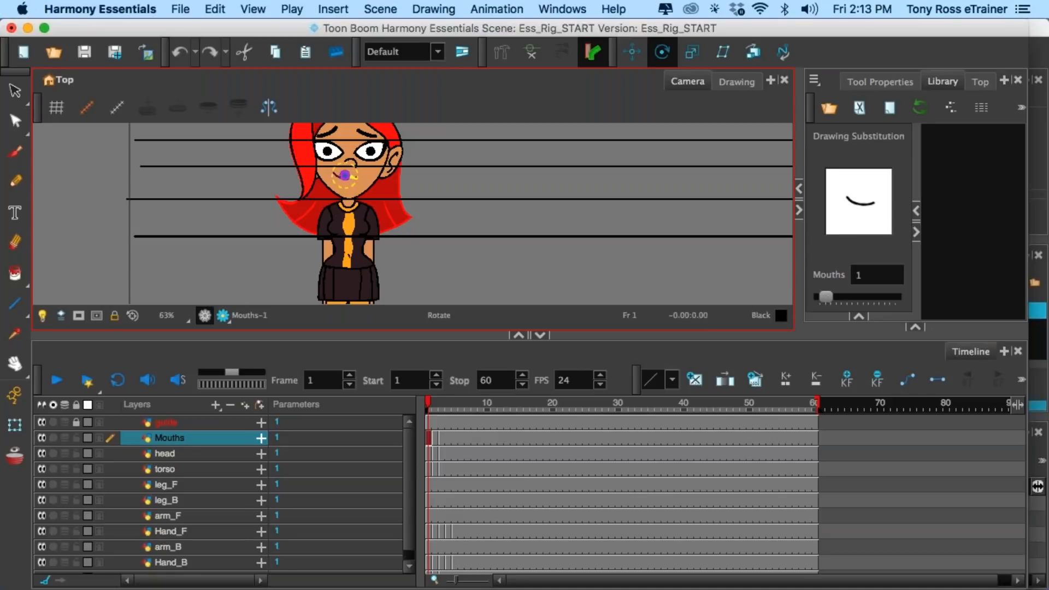
- Move the head layer's pivot to the base of the head, near the chin
click(188, 457)
scroll(489, 232, down, 1)
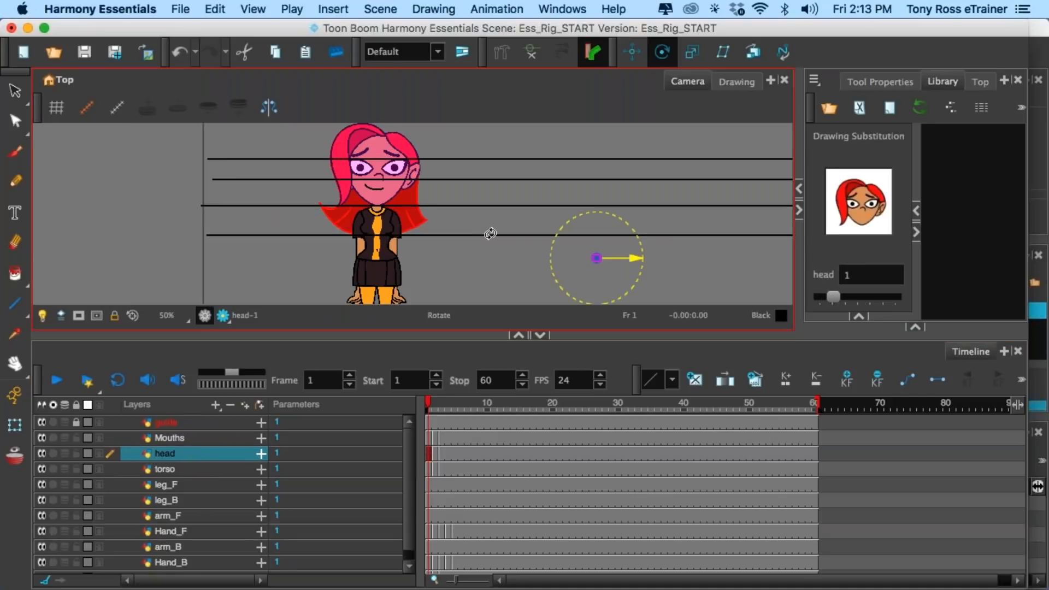
drag(597, 258, 376, 198)
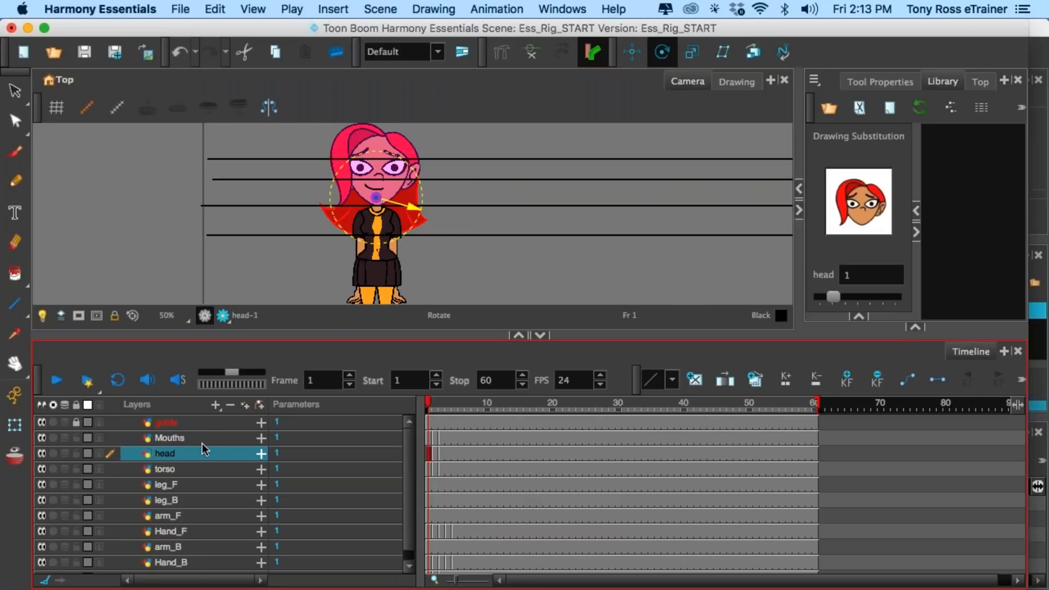
- Solo the torso layer, move its pivot to the centre of the hips, and turn solo off again
click(183, 471)
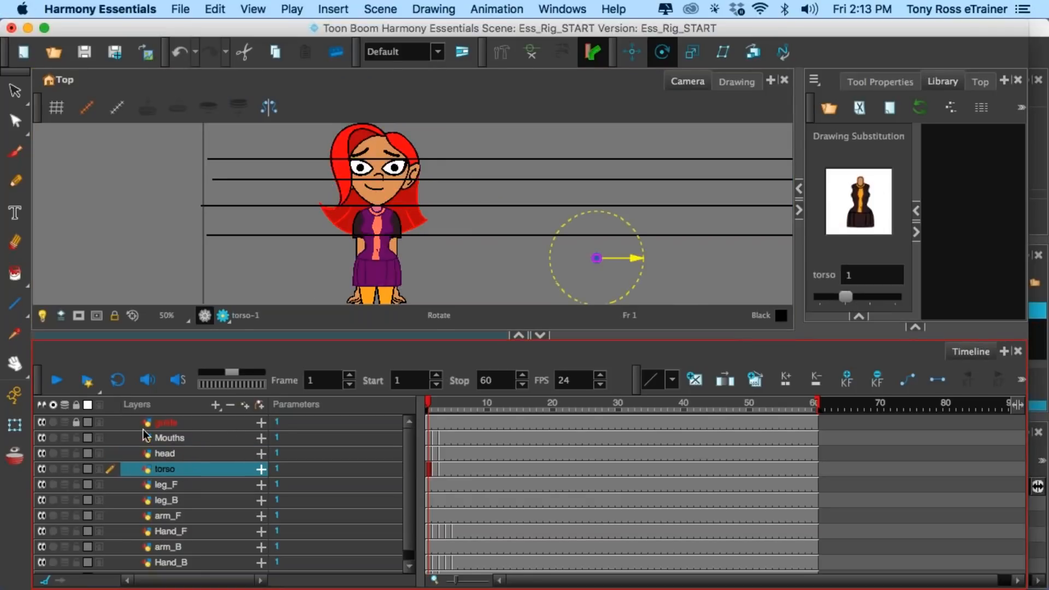
click(54, 470)
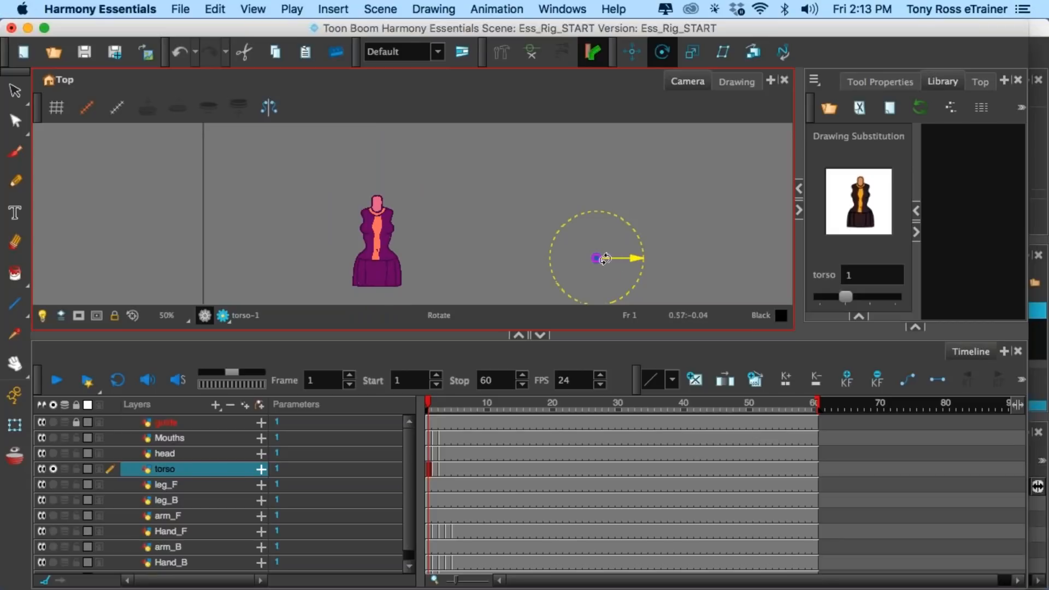
drag(604, 259, 377, 280)
click(79, 468)
click(53, 470)
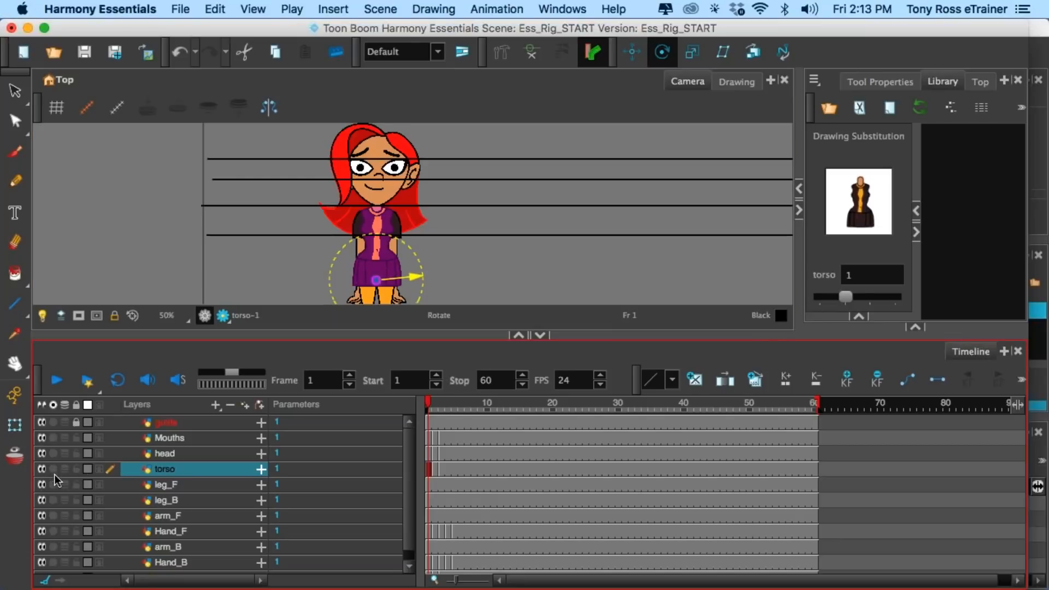
- Solo leg_F, move the still-selected torso layer's pivot to the top of that leg, and turn solo off
click(54, 484)
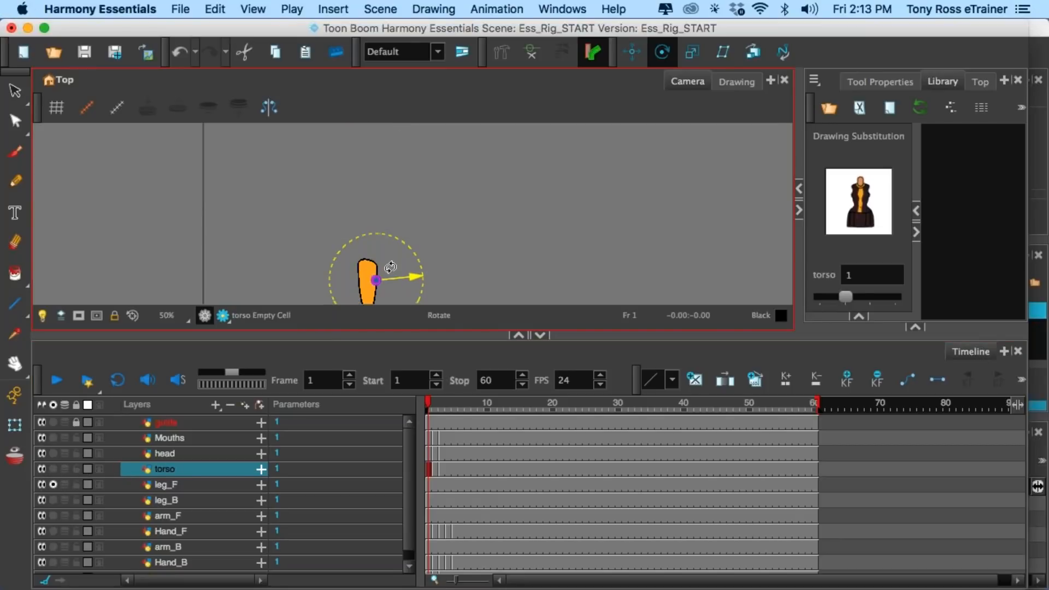
drag(376, 280, 369, 267)
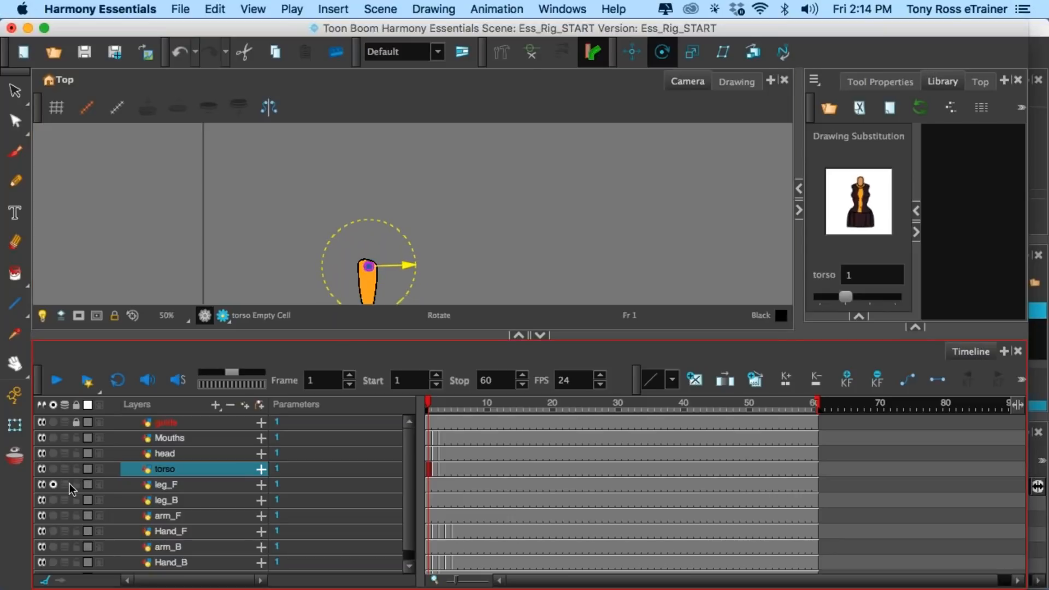
scroll(71, 480, down, 1)
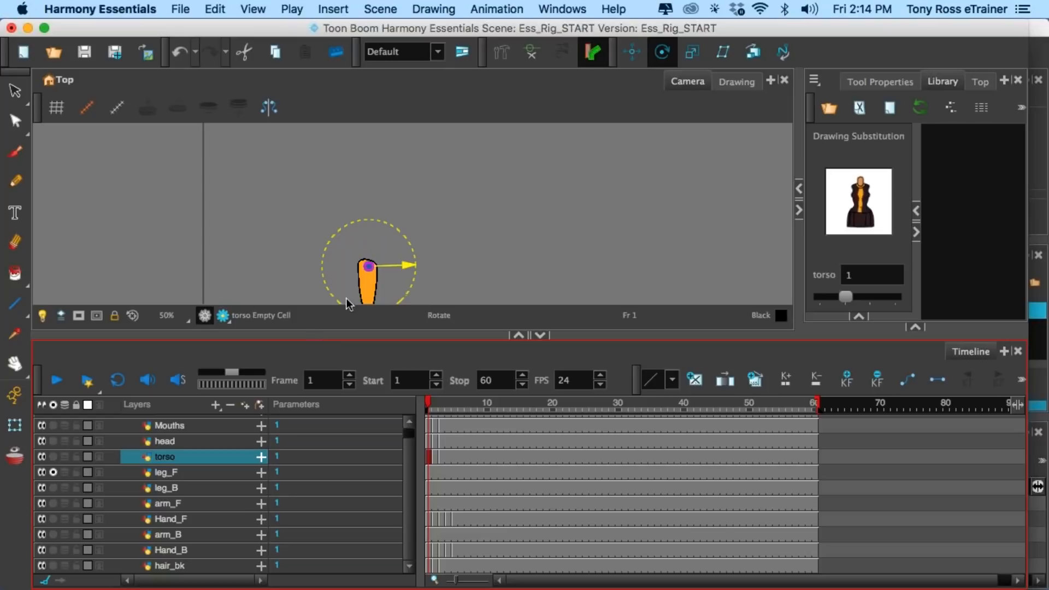
click(53, 473)
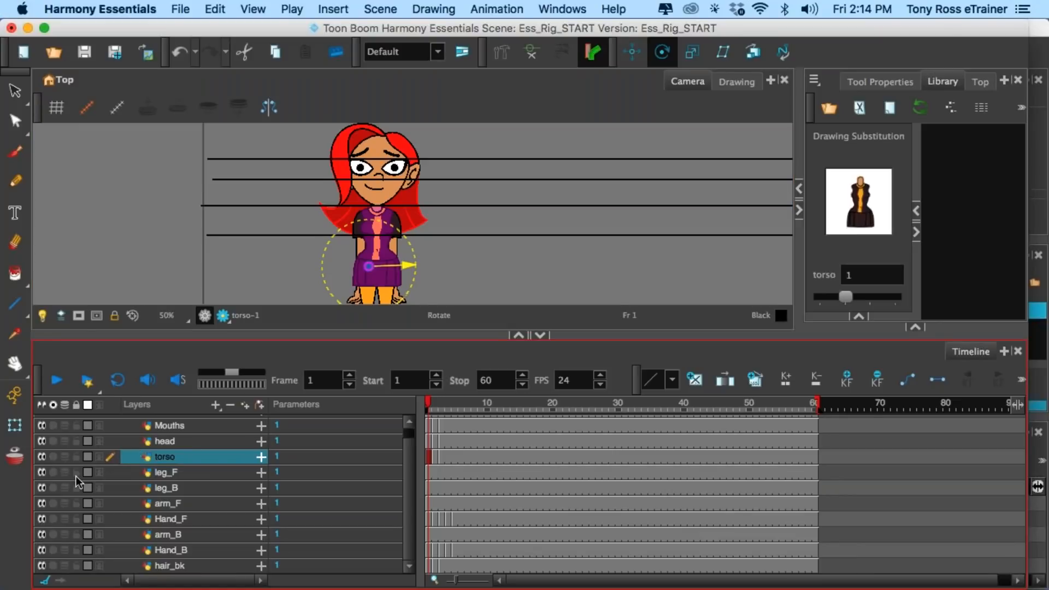
- Isolate the leg_B layer, move its pivot to the top of the leg, and turn solo off
click(53, 472)
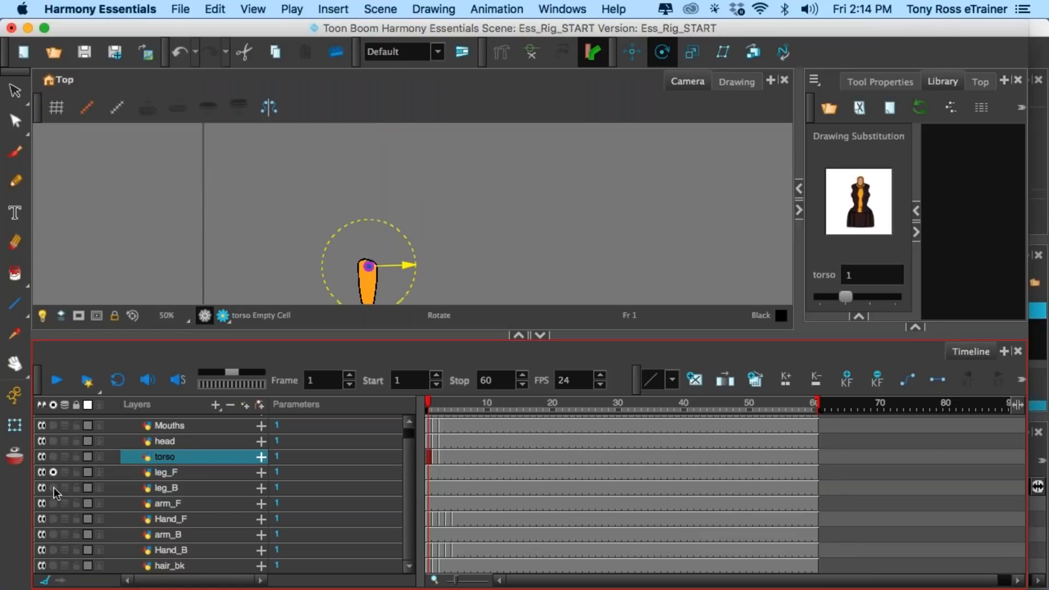
click(170, 488)
click(53, 488)
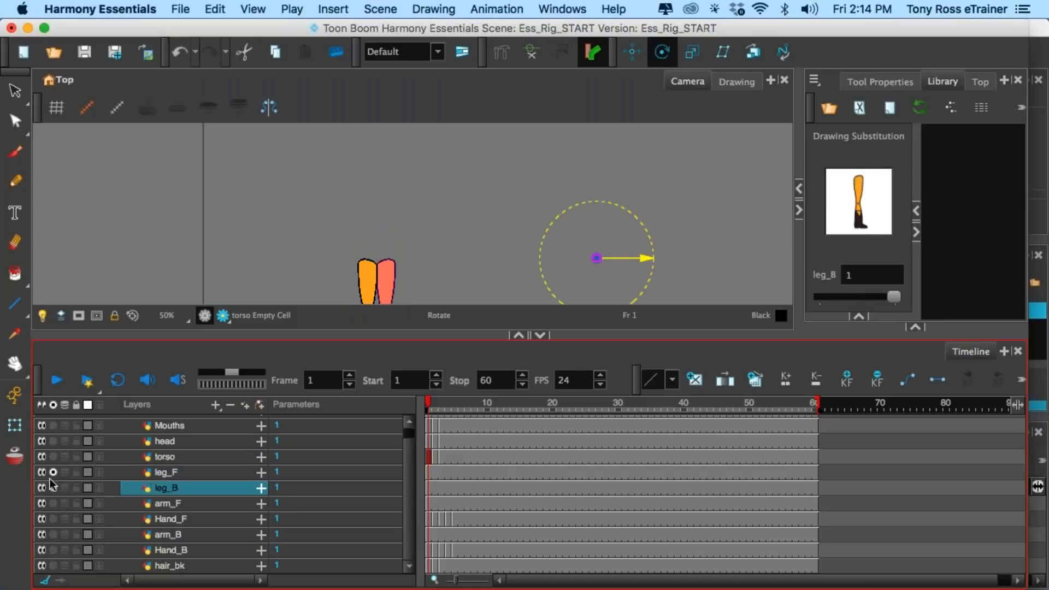
click(53, 472)
mouse_move(597, 257)
mouse_down()
mouse_move(476, 253)
mouse_move(389, 267)
mouse_up()
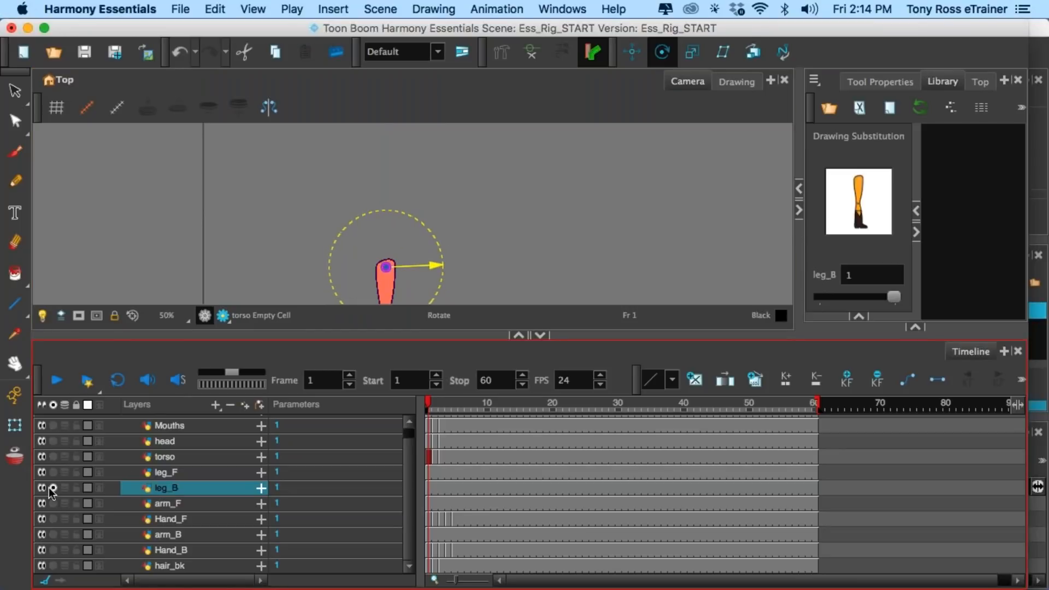
click(52, 488)
- Solo arm_F and move the still-selected leg_B layer's pivot to the shoulder at the top of the arm
click(53, 503)
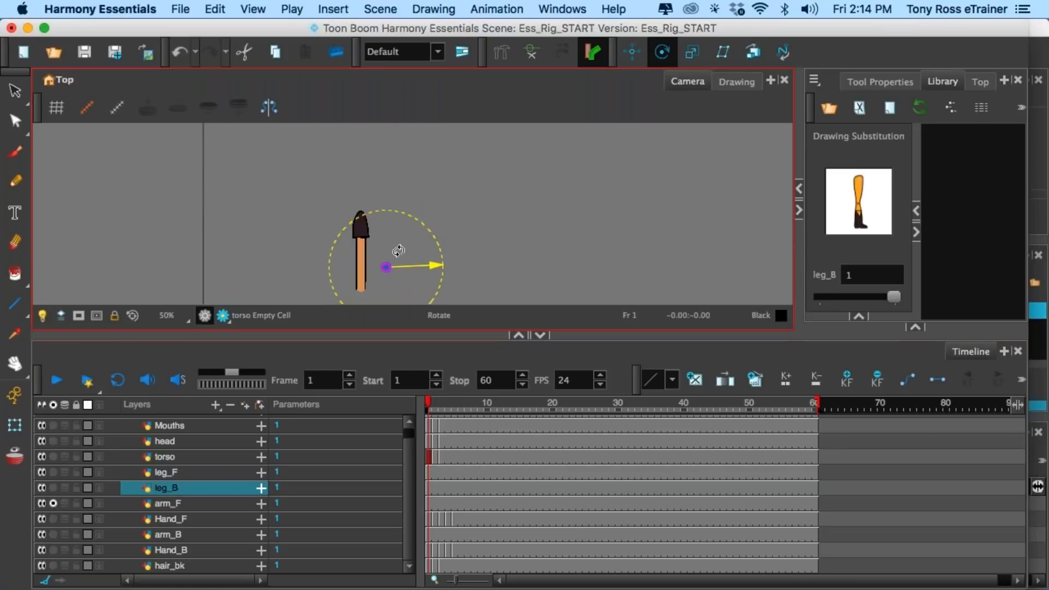
drag(386, 267, 358, 192)
key(space)
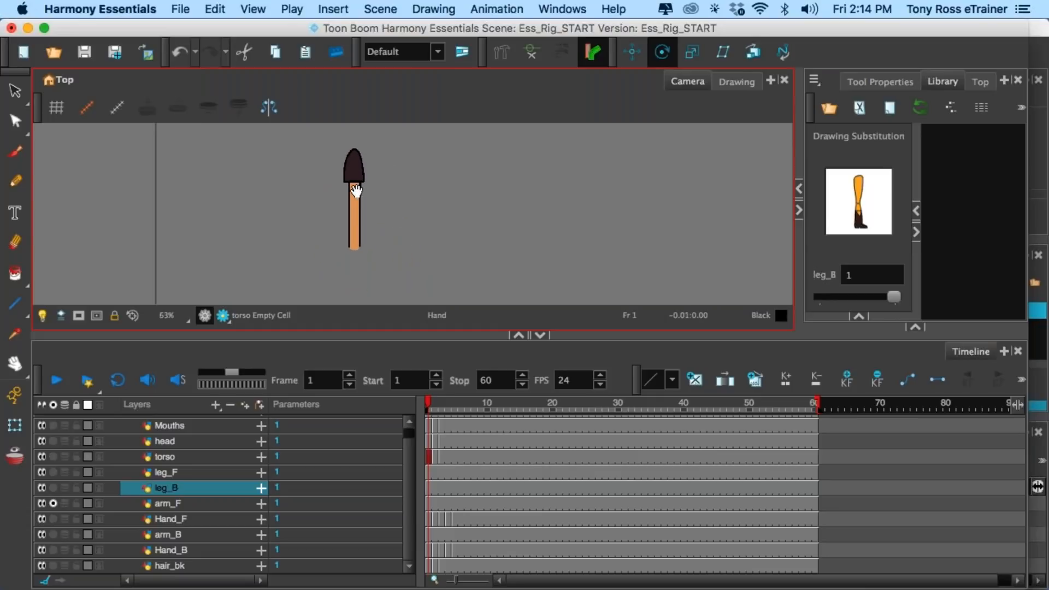
scroll(358, 193, up, 2)
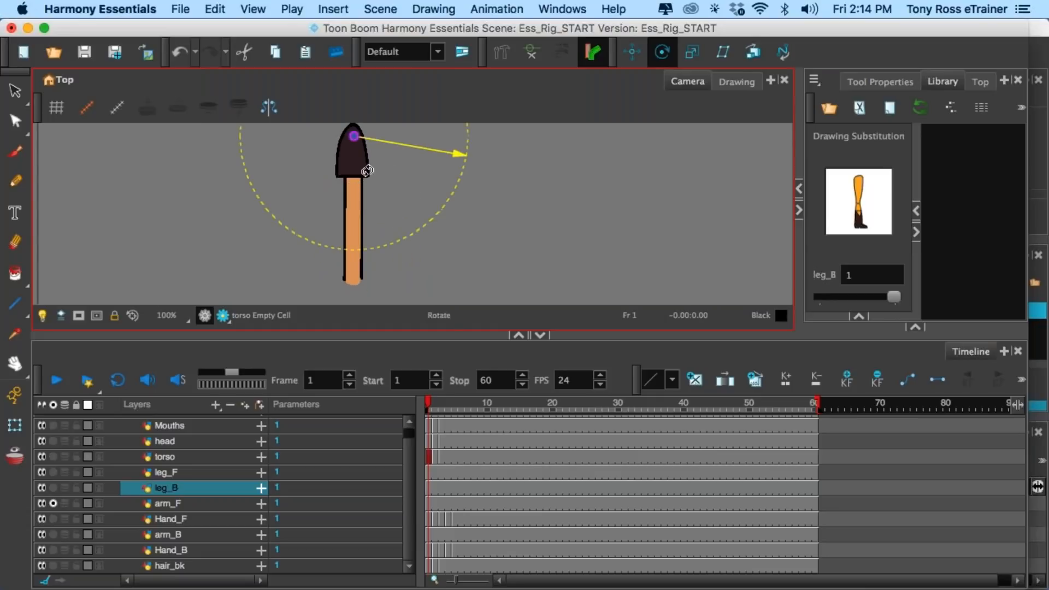
drag(354, 136, 354, 129)
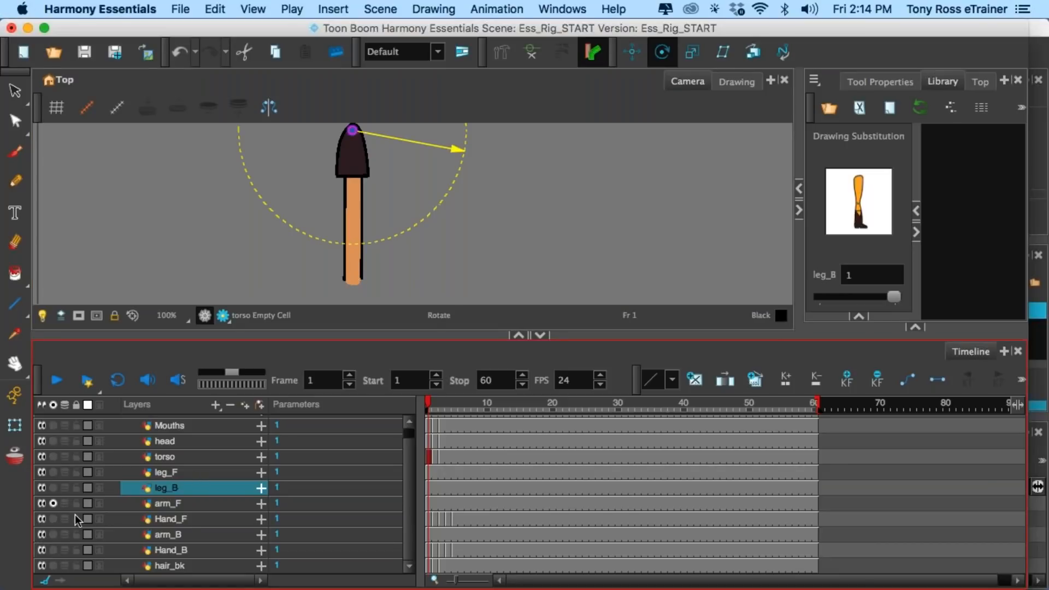
- Isolate the Hand_F layer instead of arm_F, move its pivot to the wrist, and turn solo off
click(53, 519)
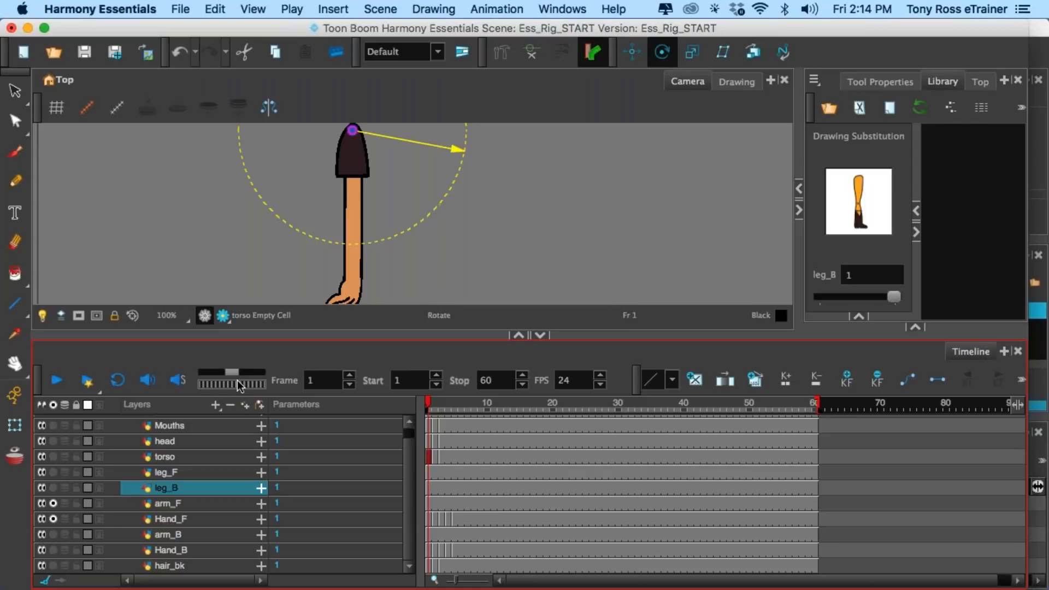
click(53, 503)
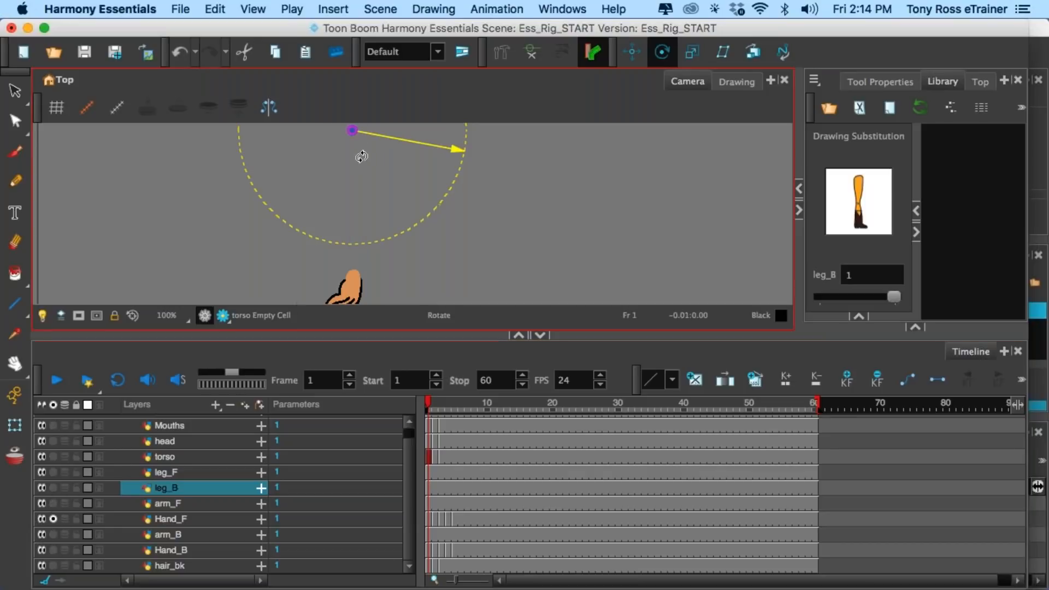
click(175, 517)
scroll(370, 225, down, 2)
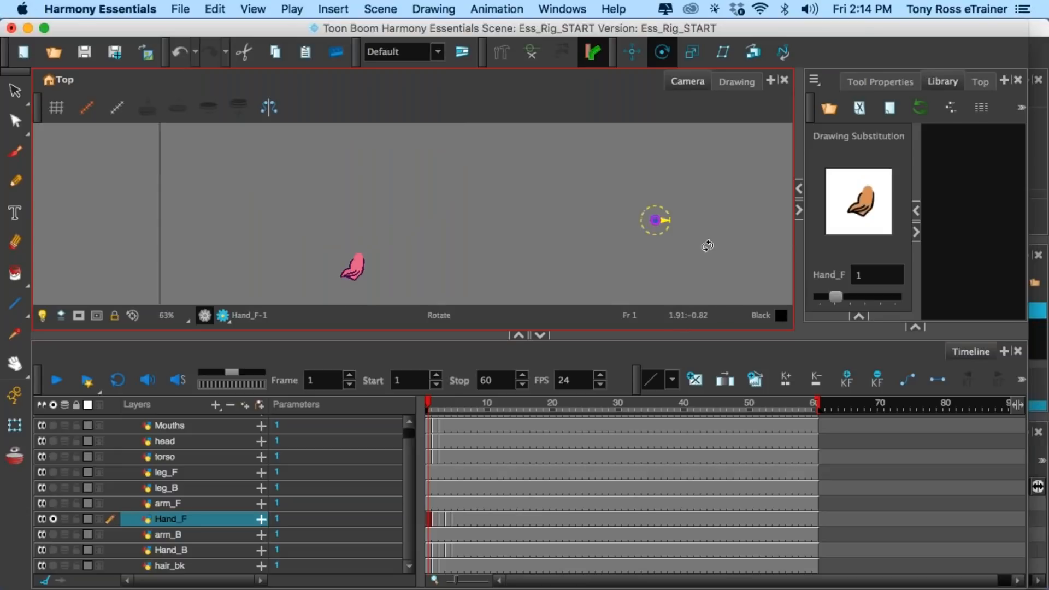
drag(656, 220, 358, 261)
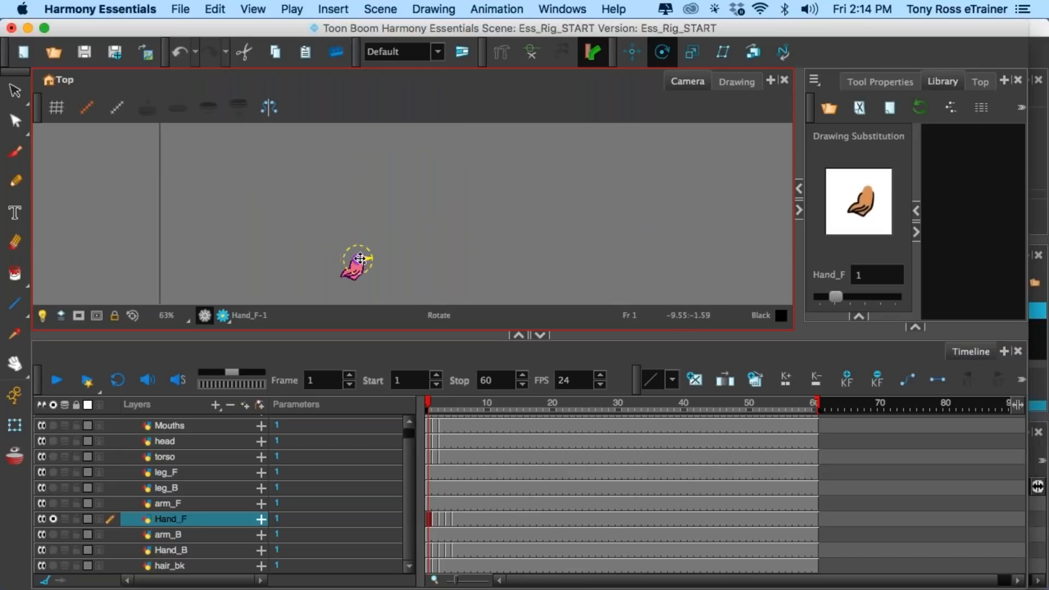
click(53, 520)
- Solo the arm_B layer, move its pivot to the shoulder at the top of the arm, and turn solo off
click(53, 535)
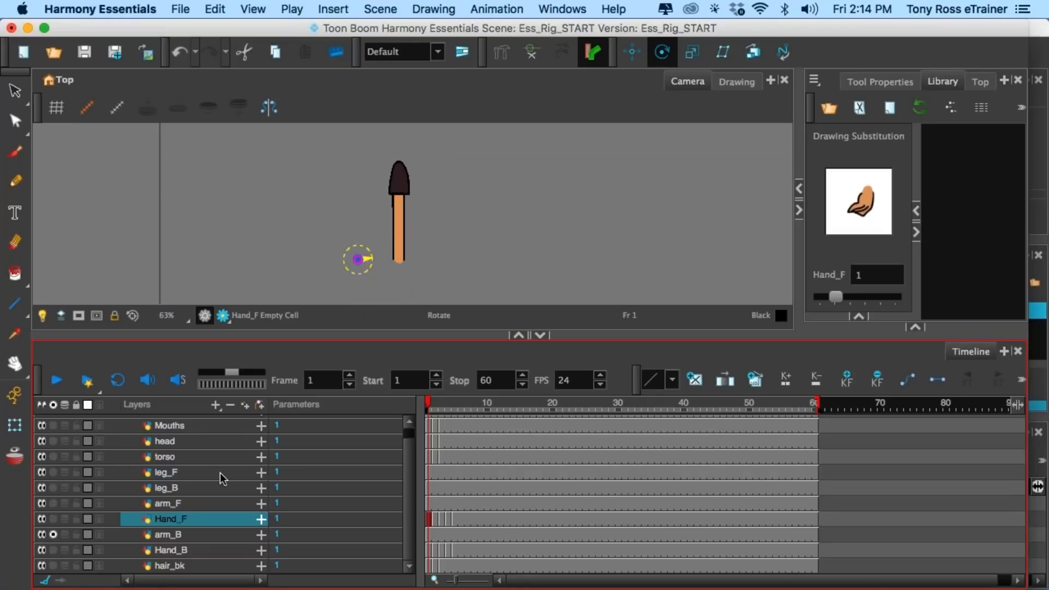
drag(357, 260, 351, 237)
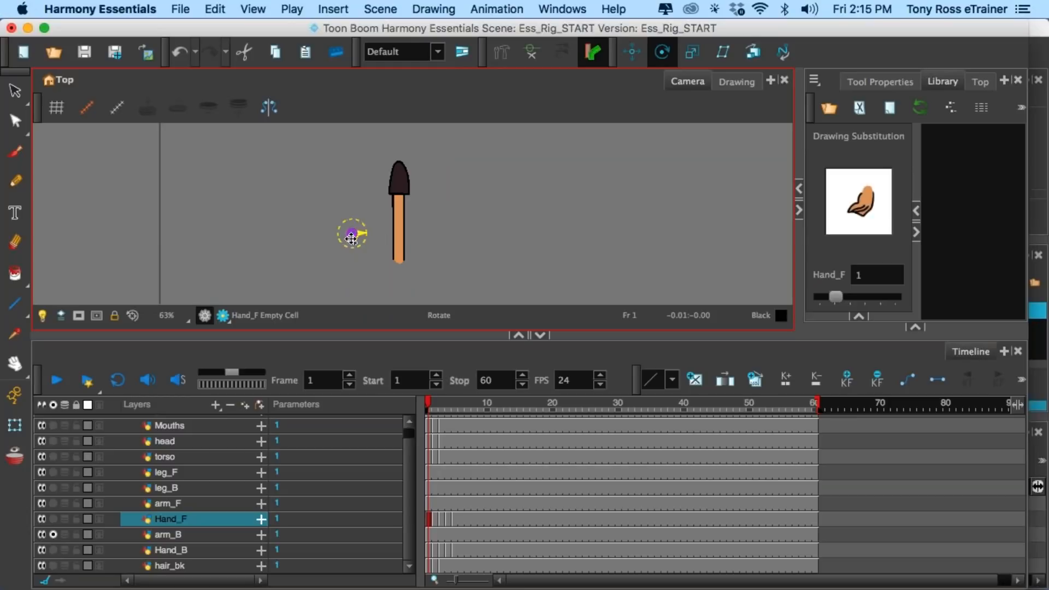
key(super+z)
click(166, 534)
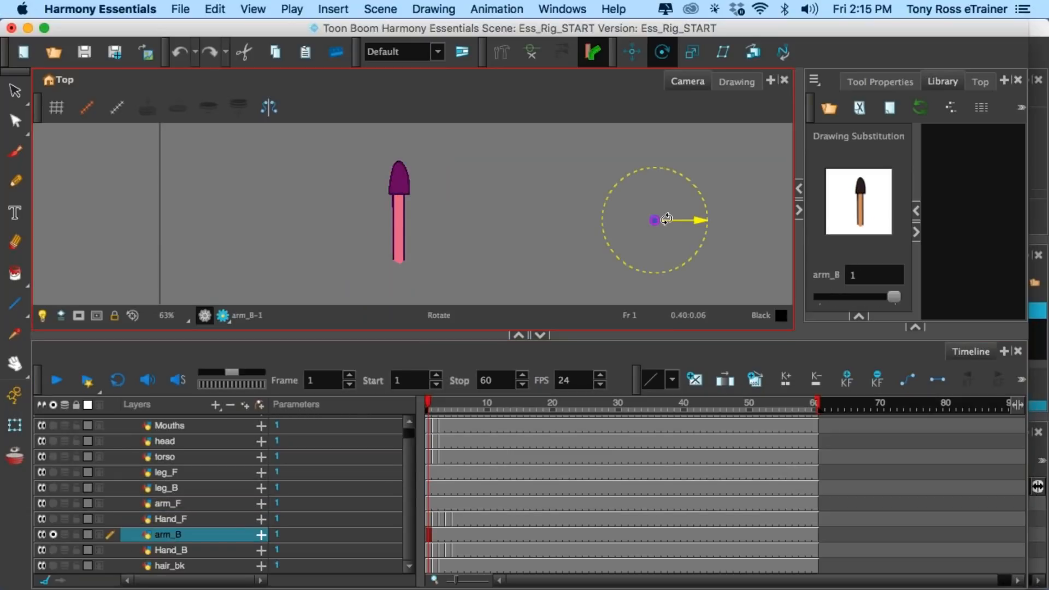
drag(653, 219, 399, 167)
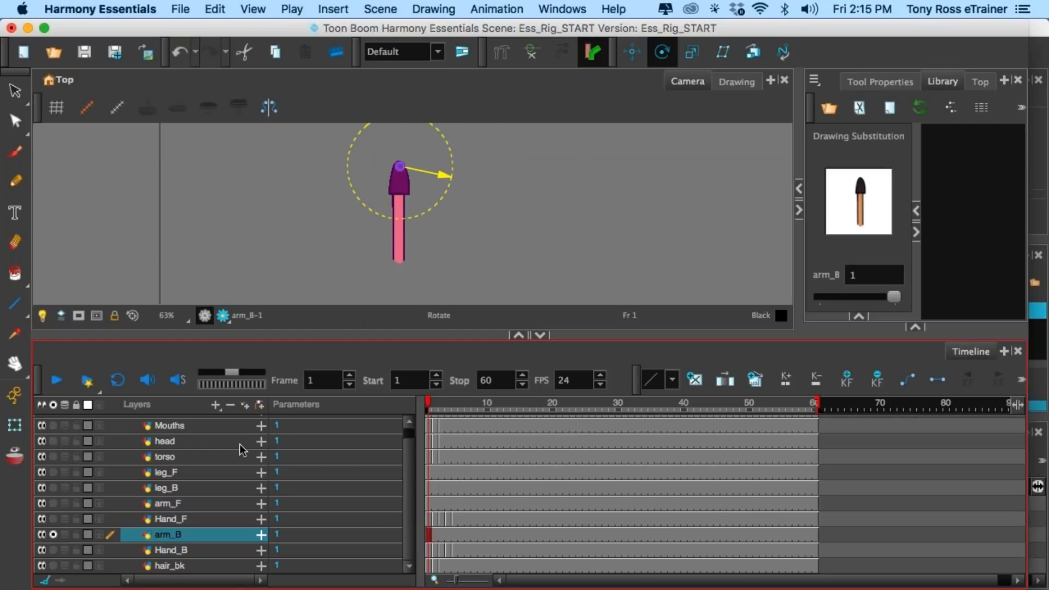
click(53, 535)
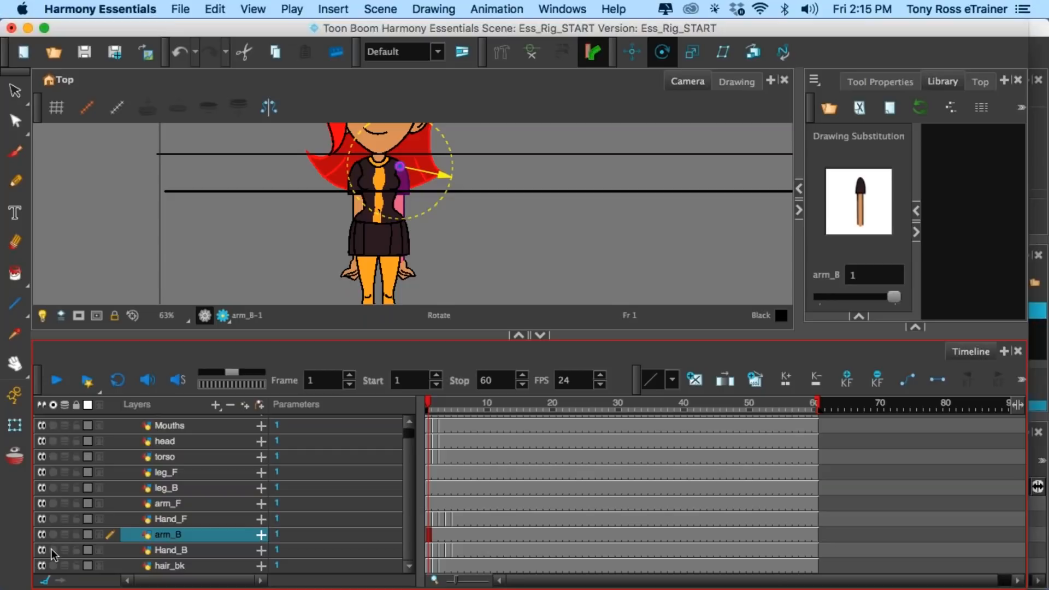
- Solo Hand_B, try arm_B's pivot at the wrist, and return it to the shoulder with arm_B soloed too
click(53, 550)
drag(400, 166, 400, 258)
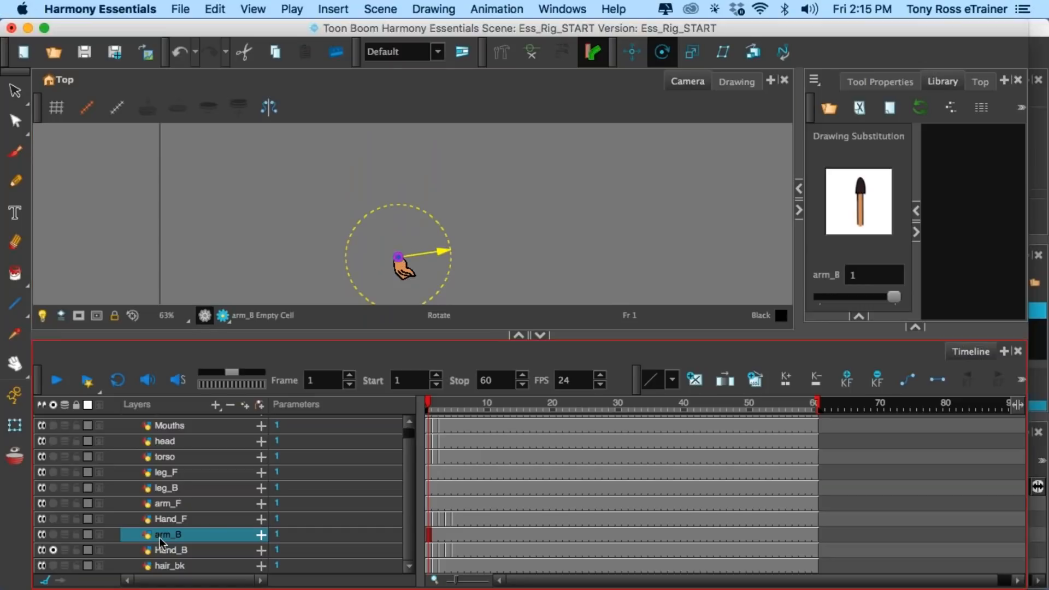
click(54, 536)
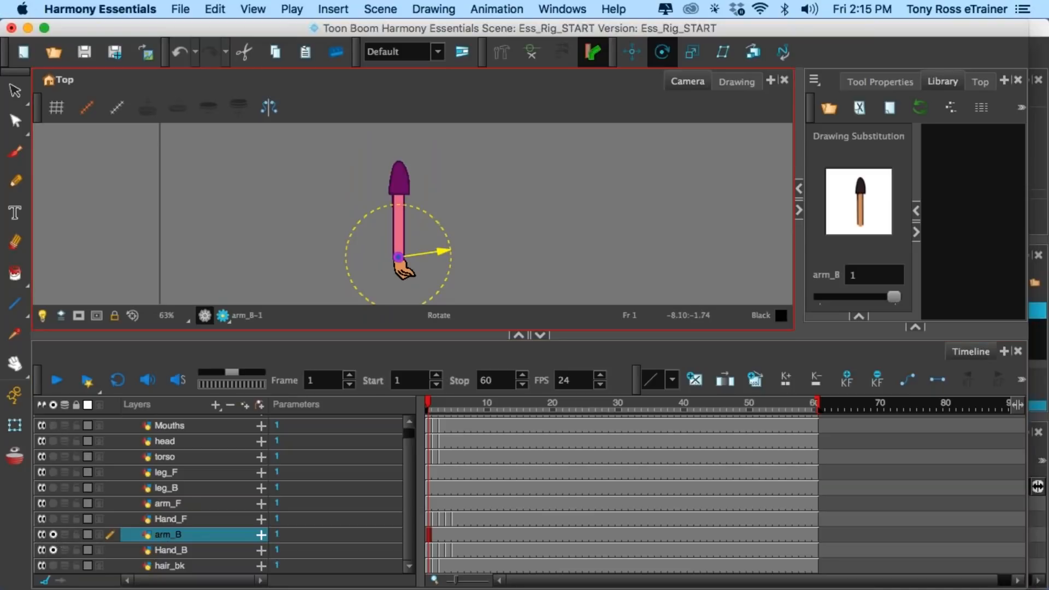
drag(399, 254, 401, 172)
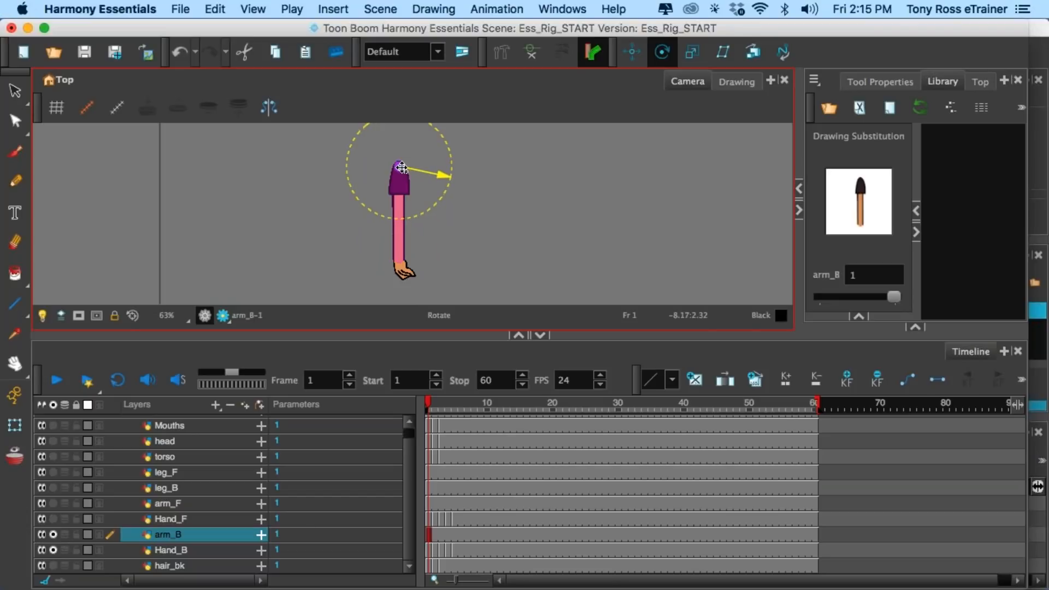
- Move the Hand_B layer's pivot to the wrist and turn solo off for both arm_B and Hand_B
click(172, 550)
drag(656, 220, 403, 259)
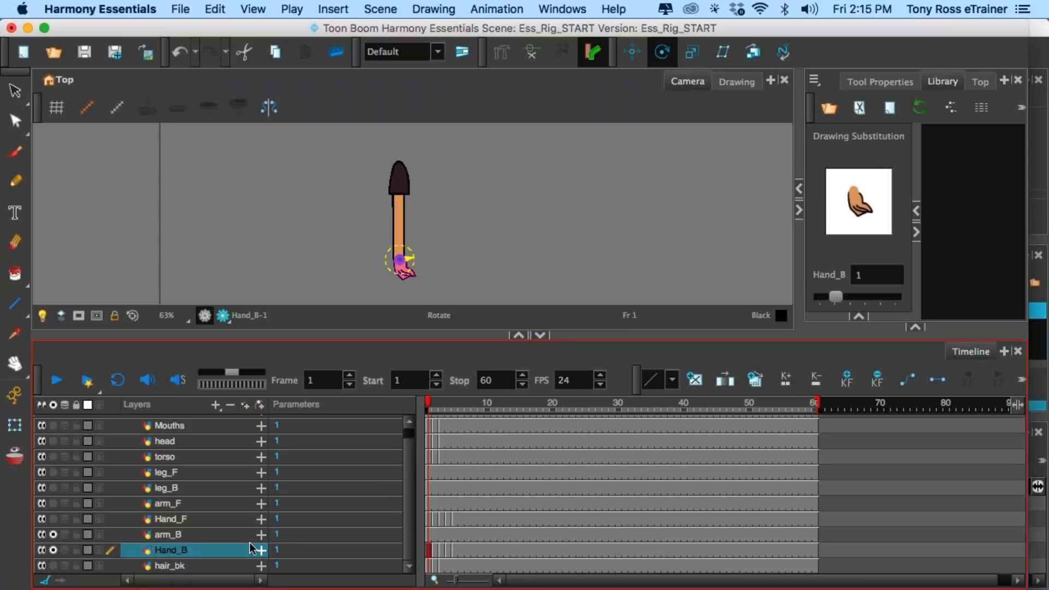
click(53, 536)
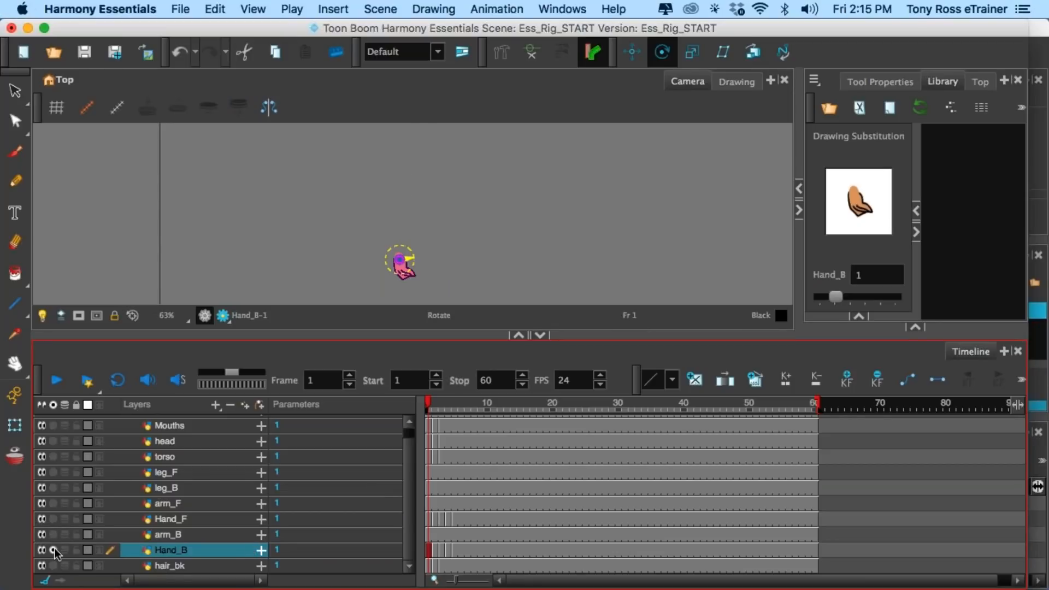
click(53, 549)
- Solo the hair_bk layer, move its pivot to the upper part of the hair, and turn solo off
click(53, 566)
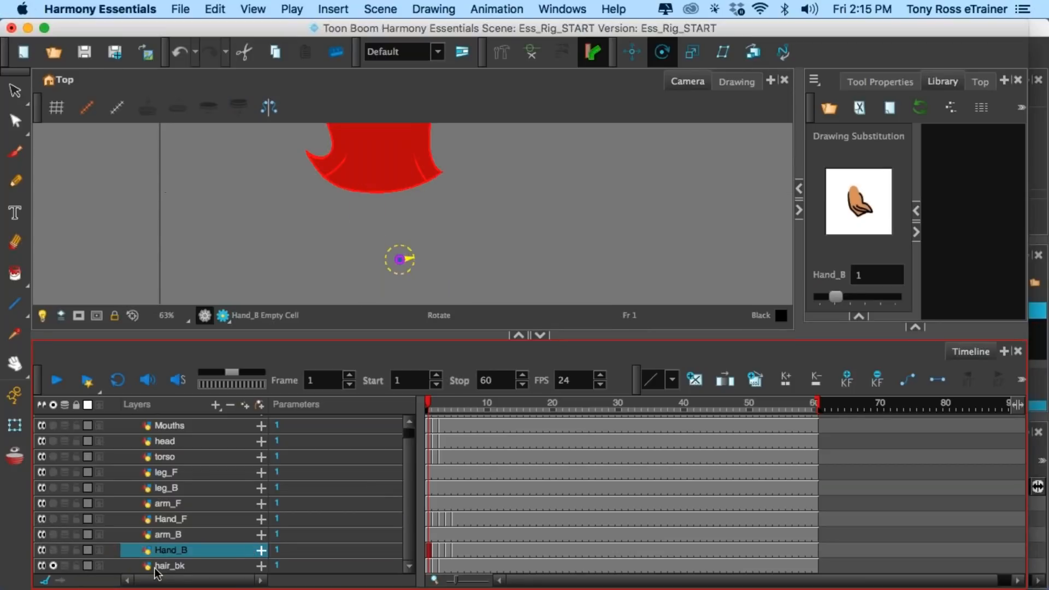
click(429, 564)
scroll(408, 192, down, 3)
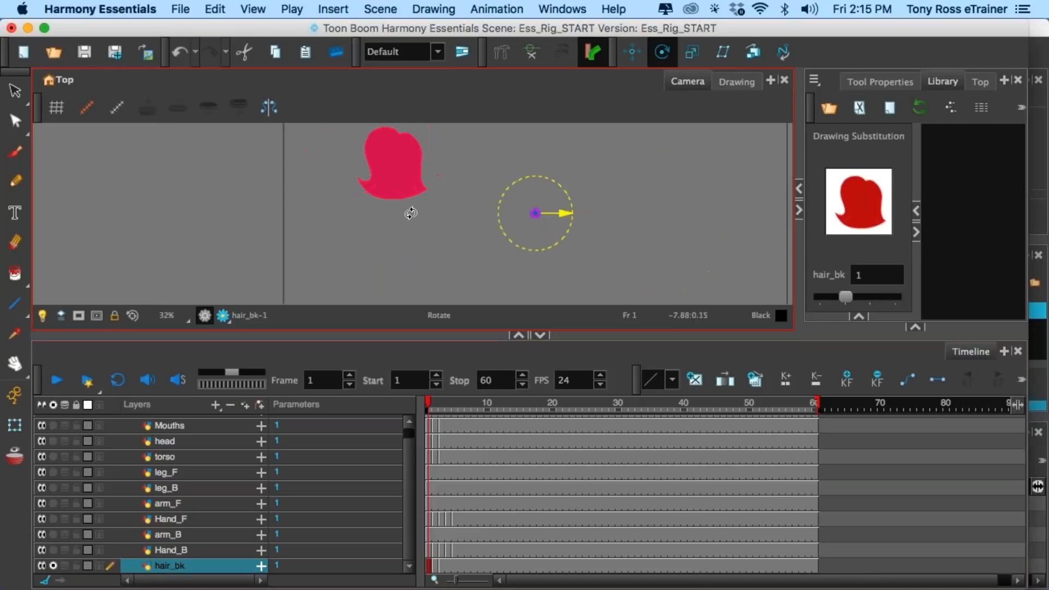
drag(511, 215, 398, 155)
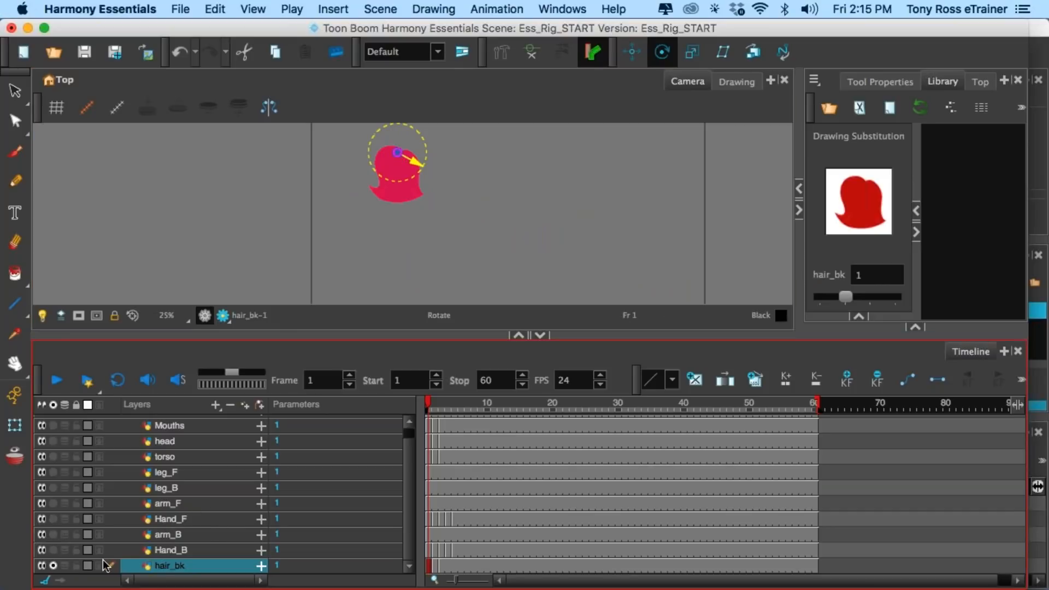
click(53, 566)
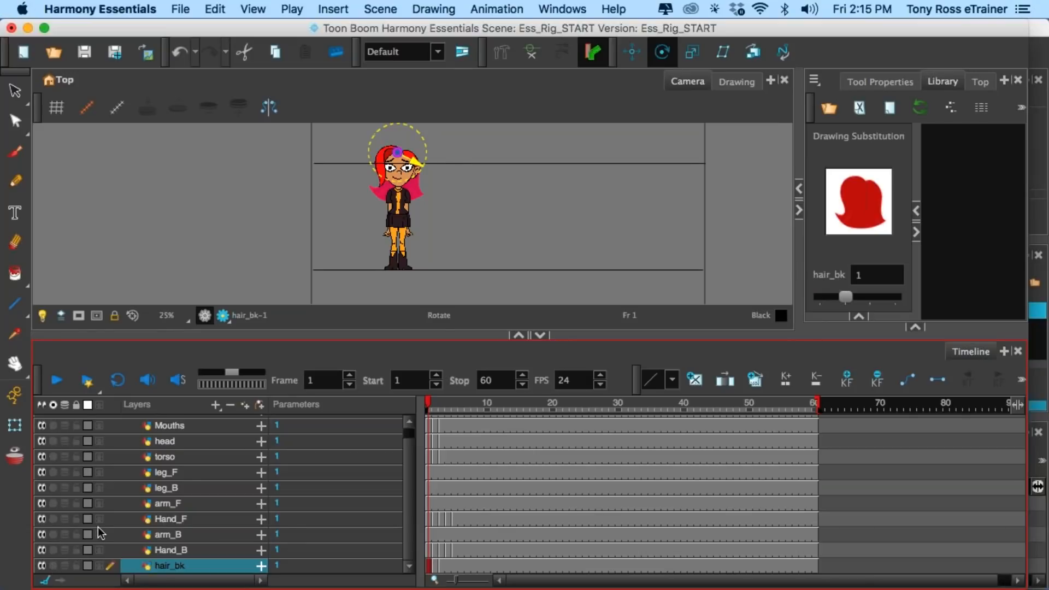
- Hide and show the hair_bk layer to check which part of the character's hair it contains
scroll(99, 527, up, 1)
scroll(367, 144, up, 4)
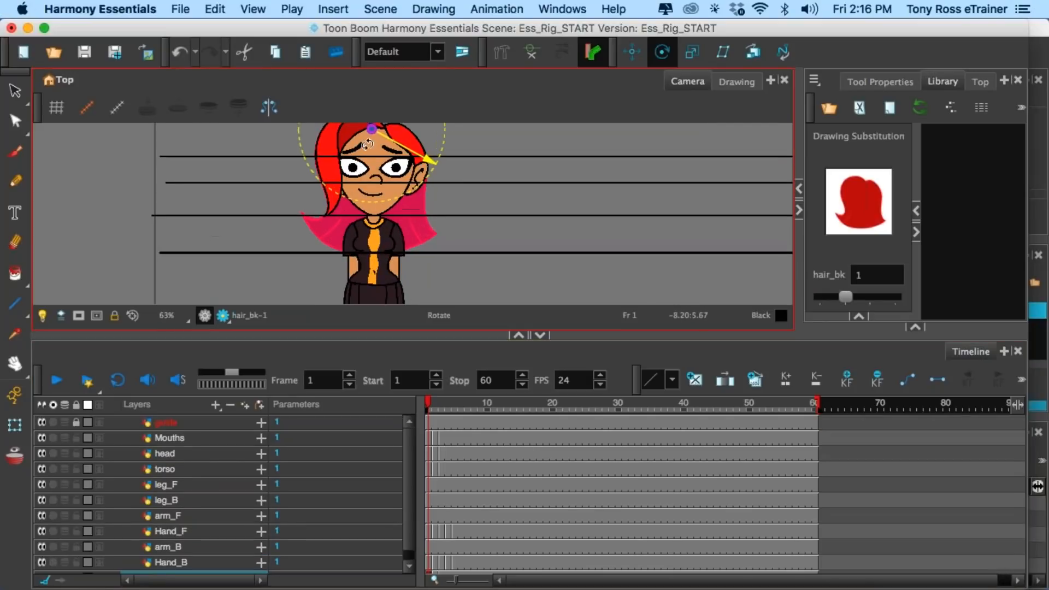
scroll(56, 569, down, 1)
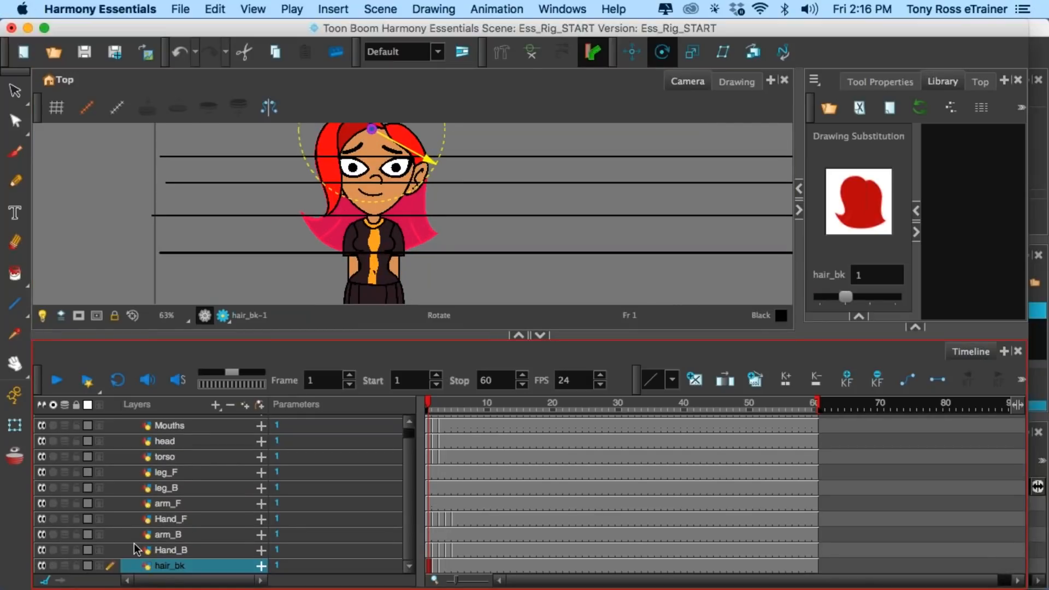
click(45, 566)
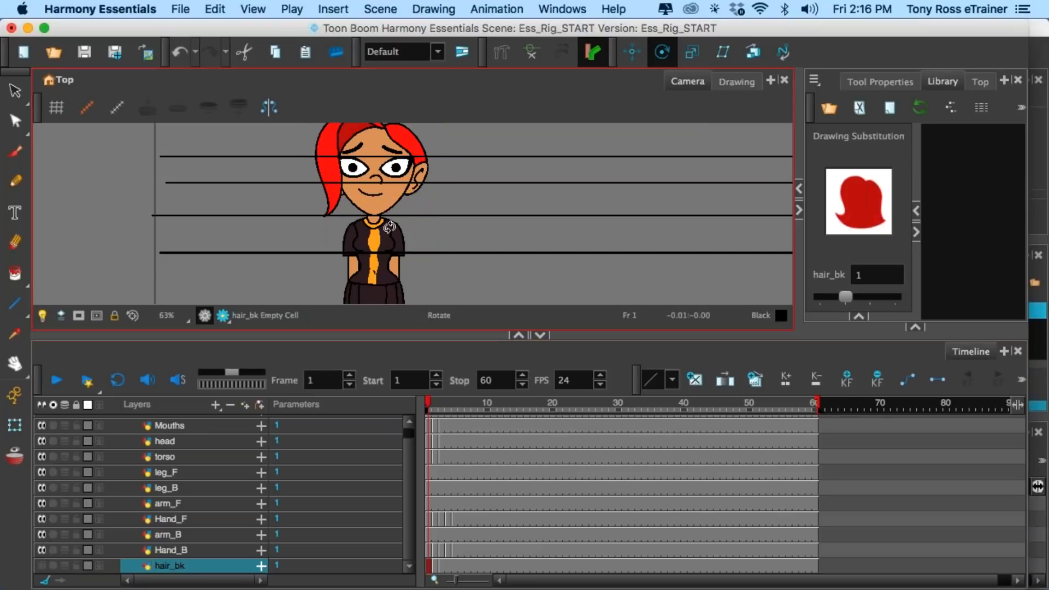
click(42, 566)
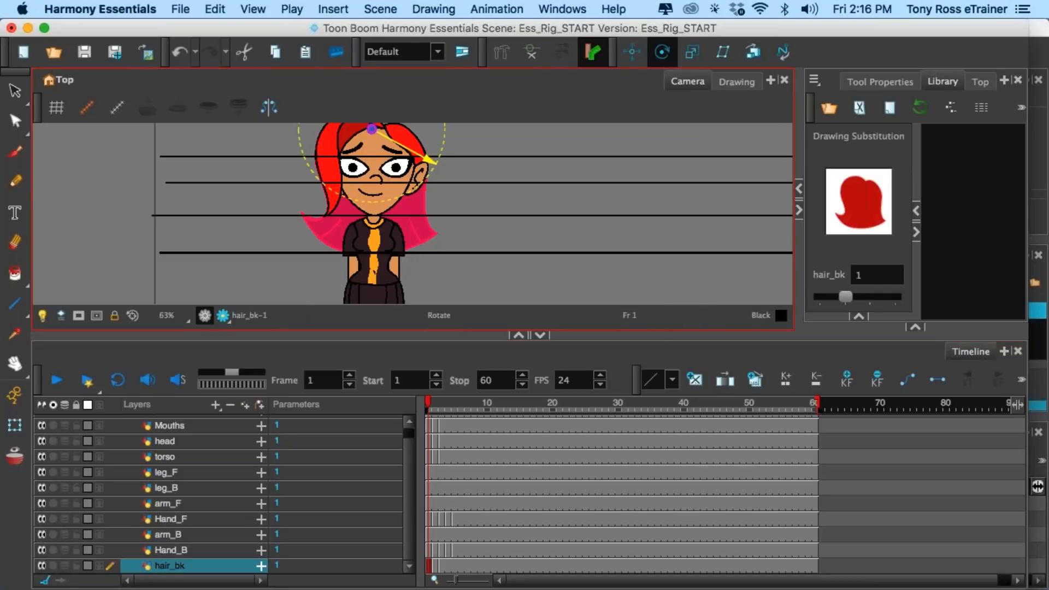
- Activate the Transform tool on the hair_bk layer
click(15, 425)
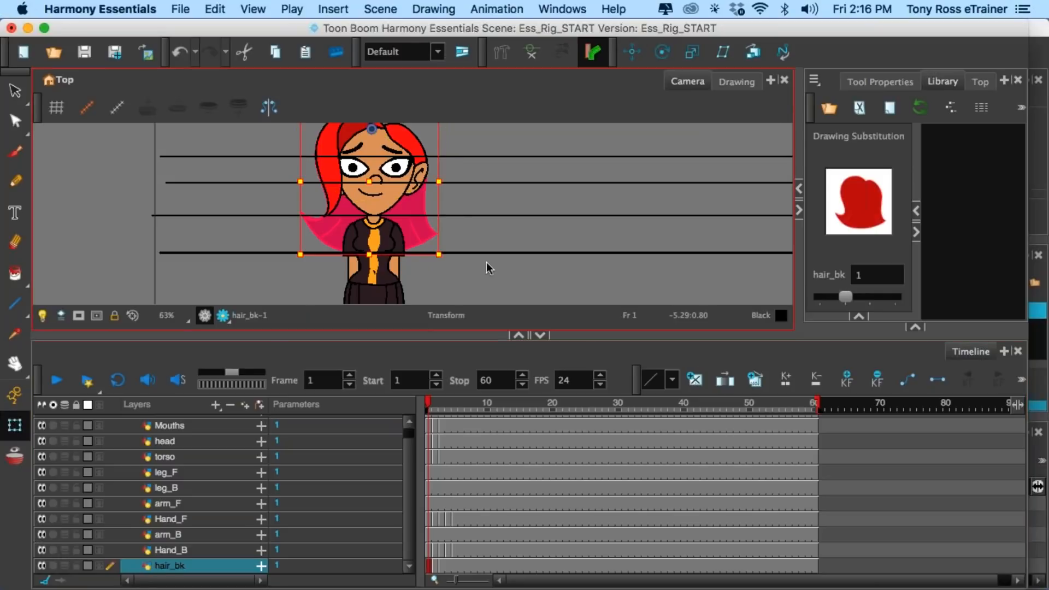
scroll(456, 213, down, 1)
scroll(457, 213, down, 2)
scroll(470, 222, up, 1)
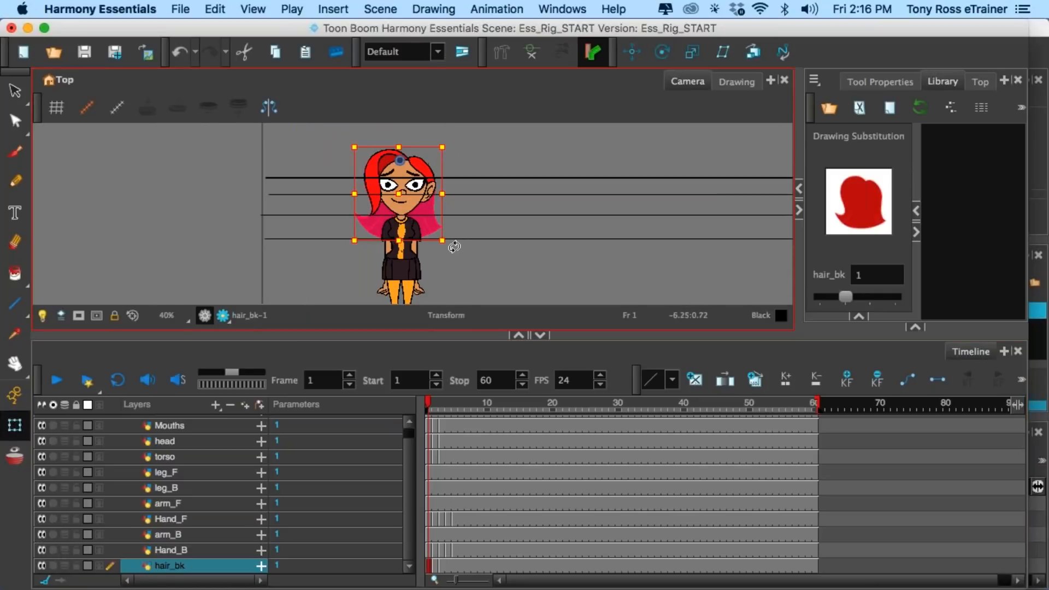
- Test-rotate the hair_bk layer around its pivot and undo the rotation
mouse_move(455, 247)
mouse_down()
mouse_move(448, 241)
mouse_move(452, 249)
mouse_up()
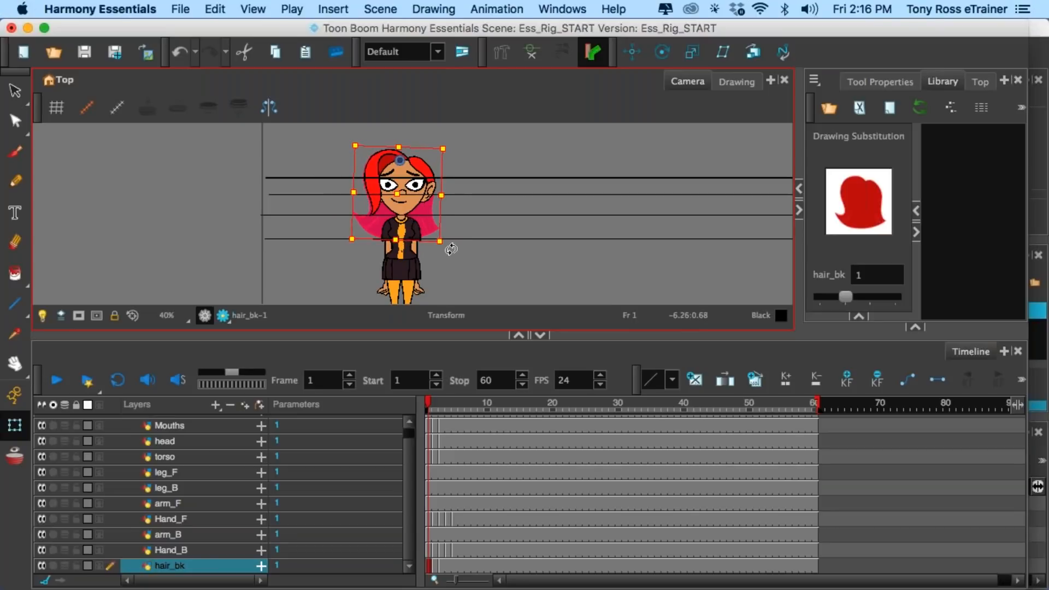
key(super+z)
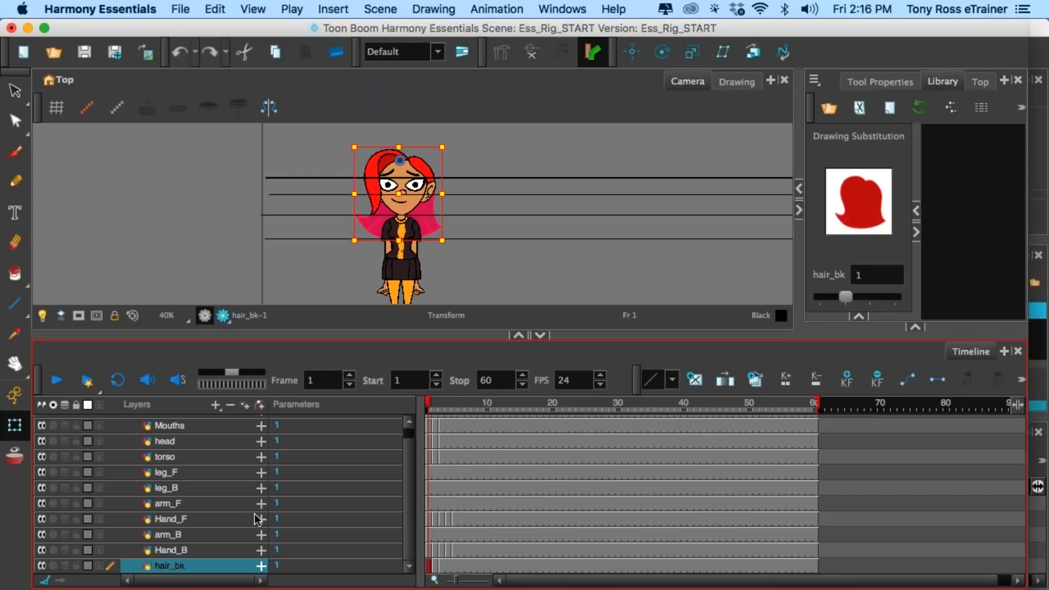
- Check the pivots of the Hand_B, hair_bk, arm_B and Hand_F layers and move the arm_F layer's pivot to the shoulder
click(183, 548)
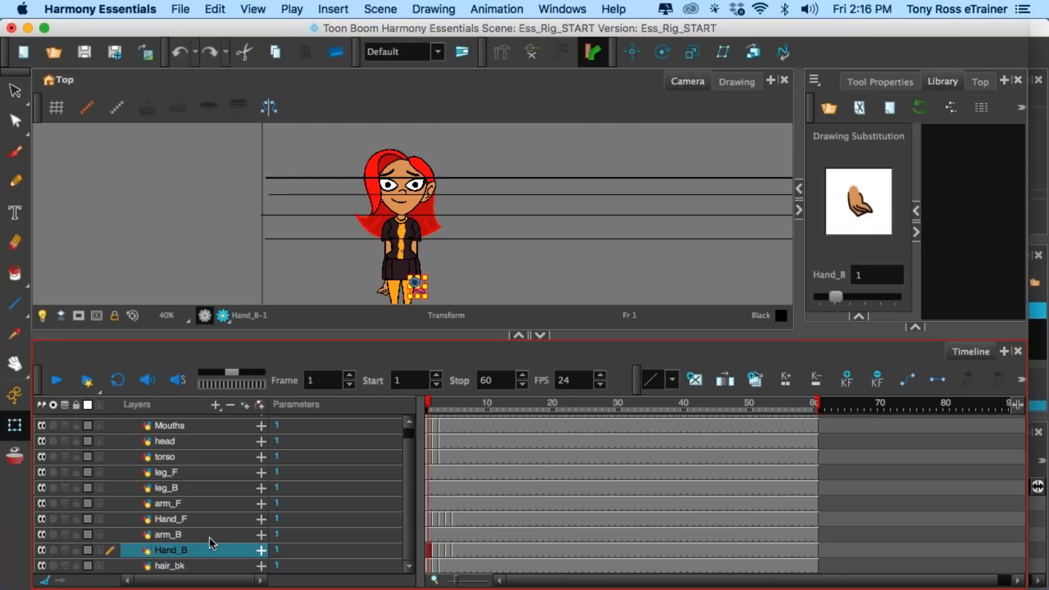
click(182, 566)
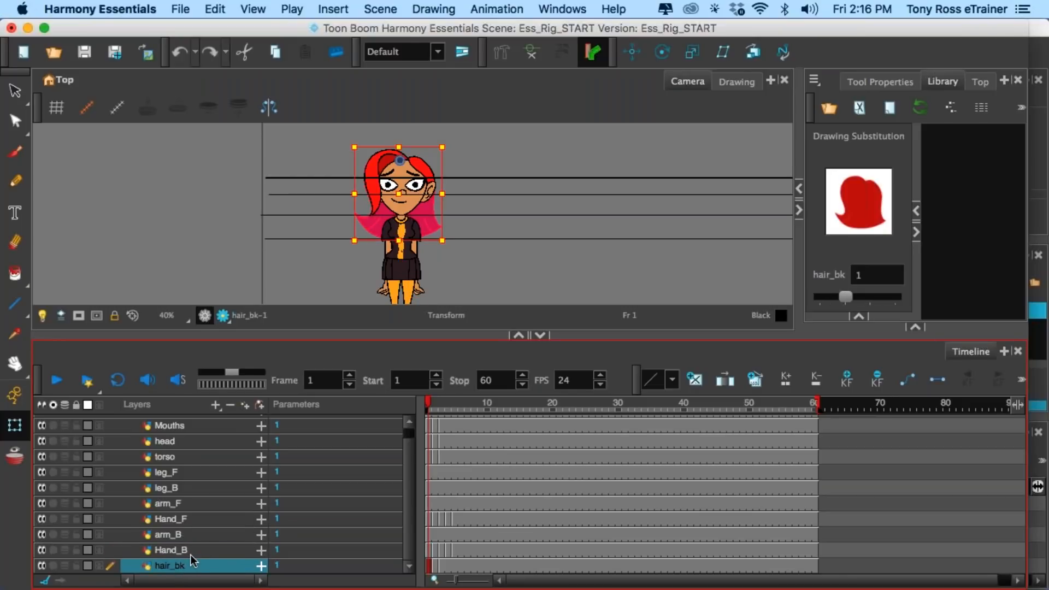
click(191, 553)
click(191, 538)
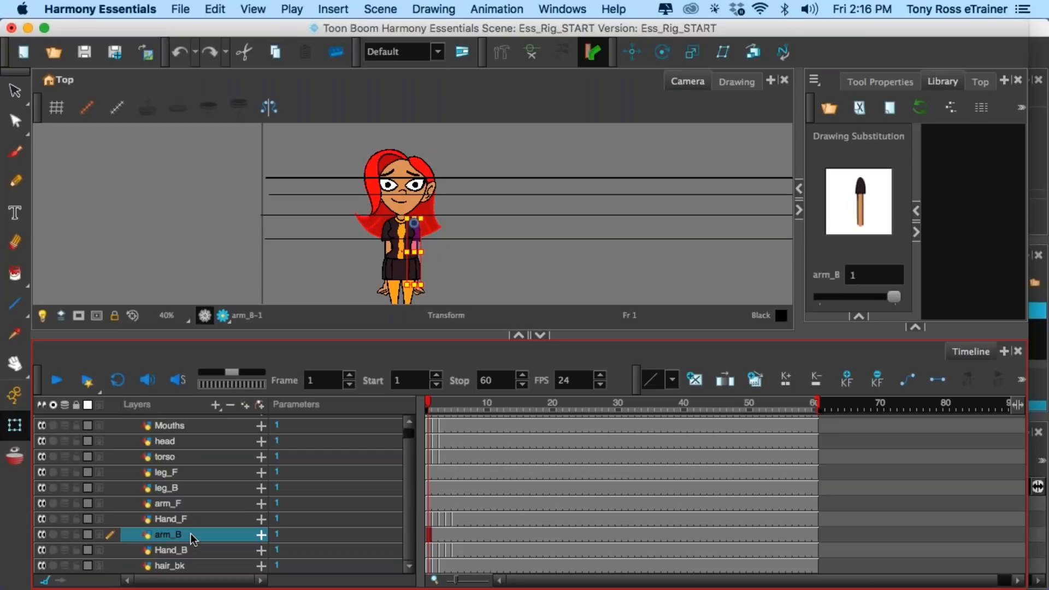
click(191, 518)
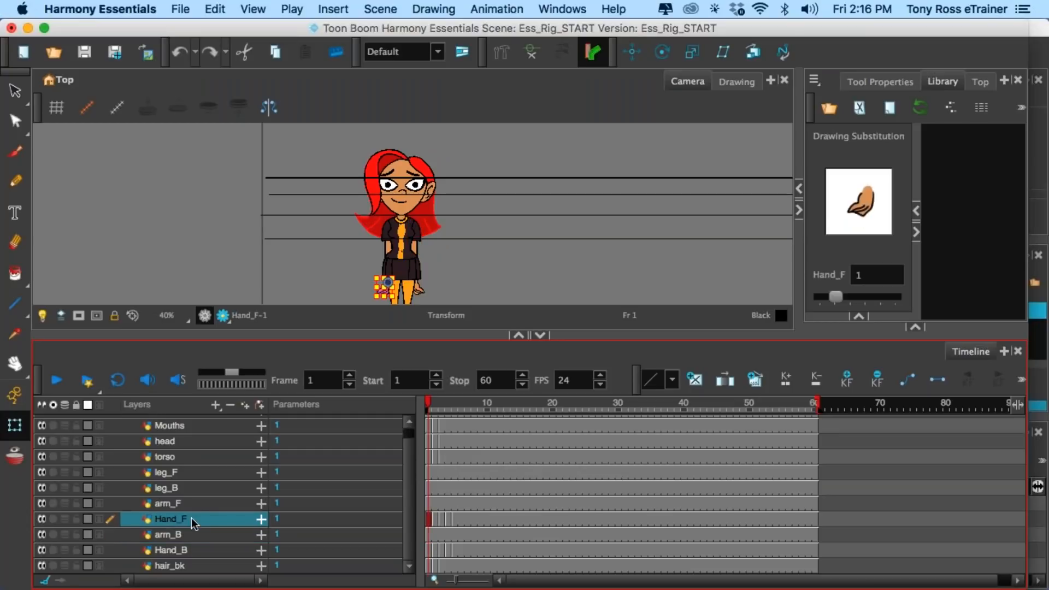
click(192, 505)
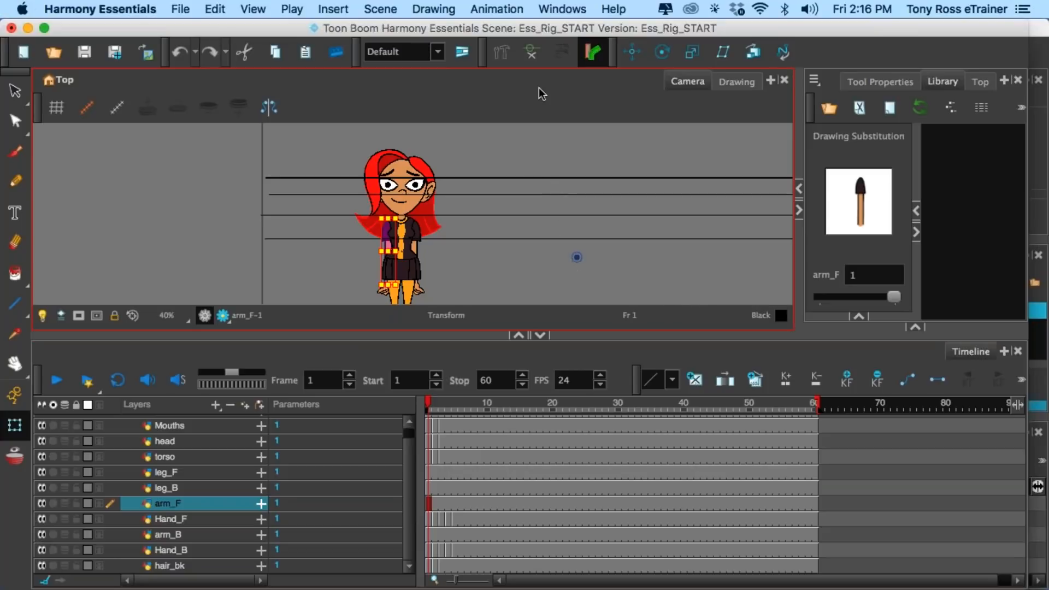
click(659, 57)
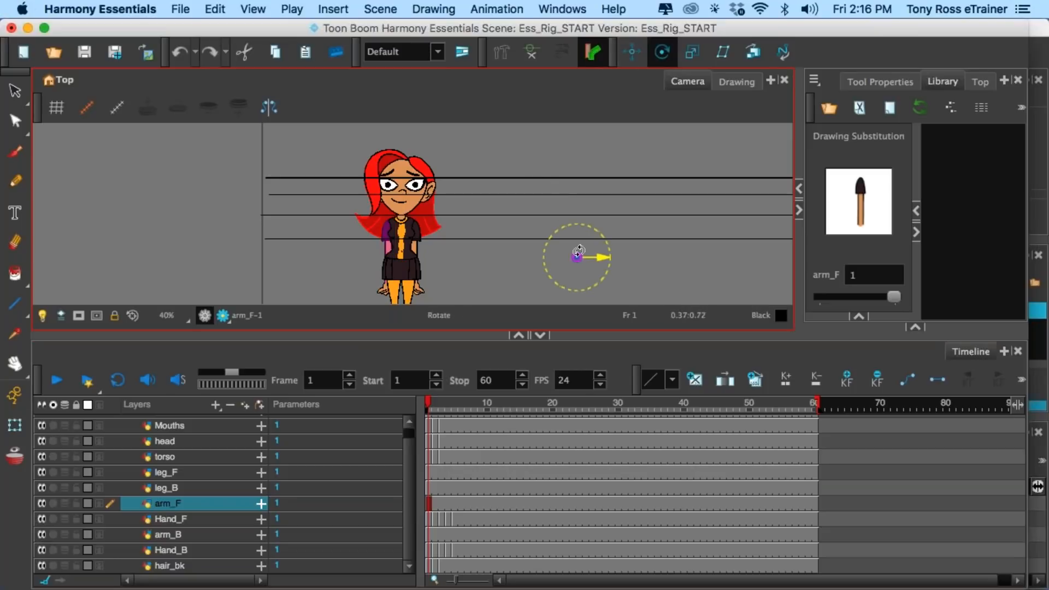
drag(576, 257, 390, 225)
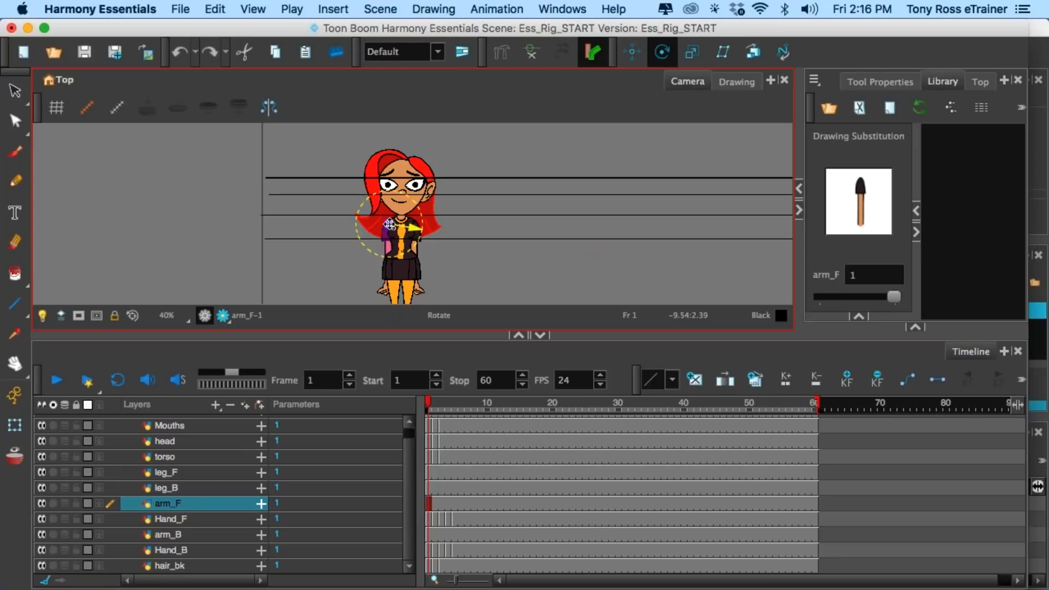
- Move the pivots of the leg_B and leg_F layers to the tops of their respective legs at the hips
click(222, 488)
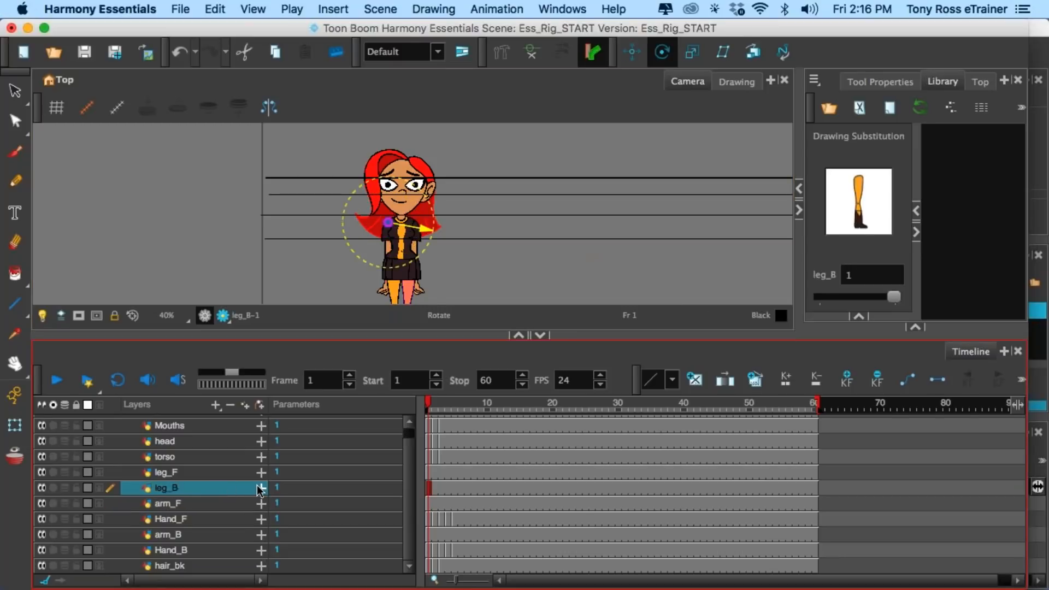
drag(388, 222, 409, 275)
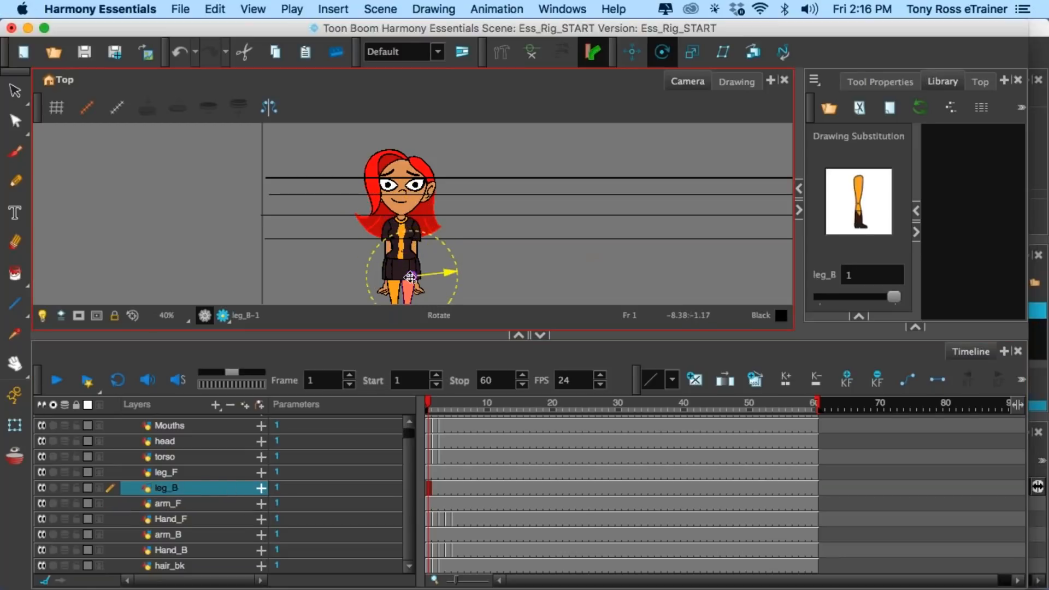
click(186, 471)
drag(576, 258, 392, 271)
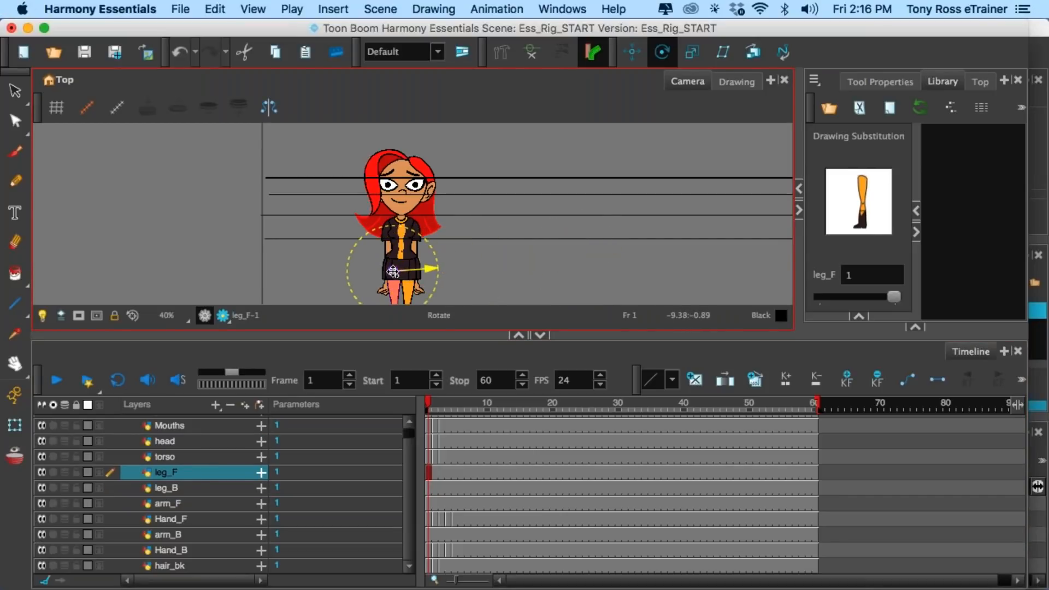
- Move the torso layer's pivot to the hips and check the pivots of the head and Mouths layers
click(178, 455)
drag(395, 264, 402, 272)
click(175, 442)
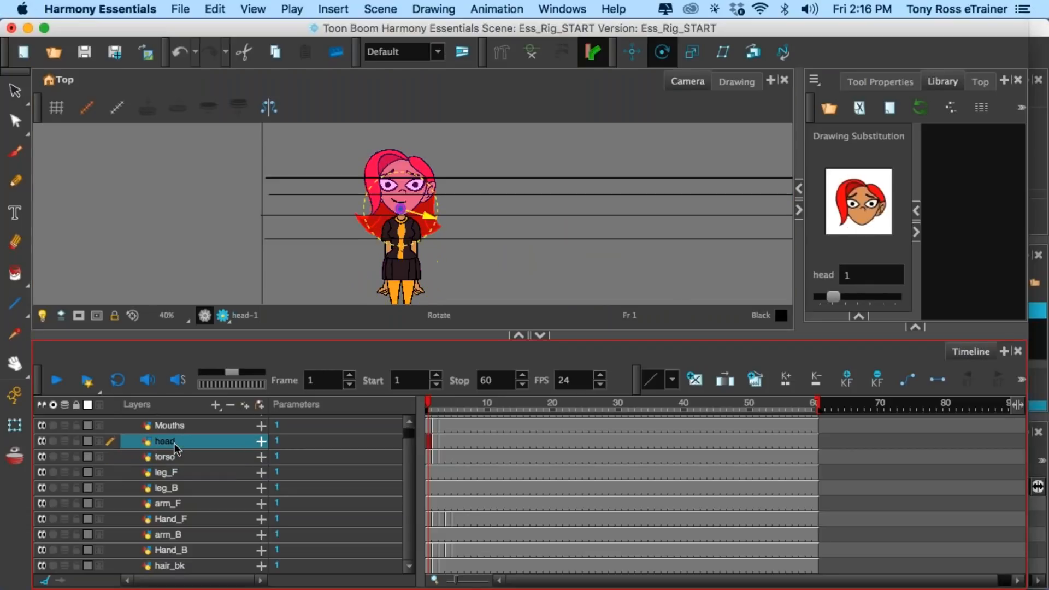
click(171, 429)
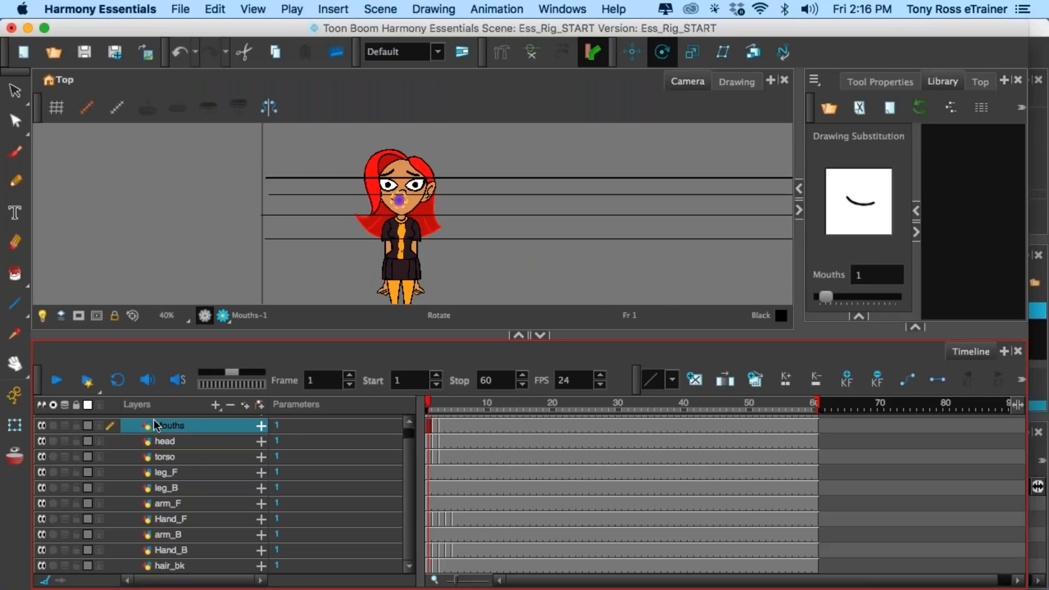
scroll(161, 448, up, 1)
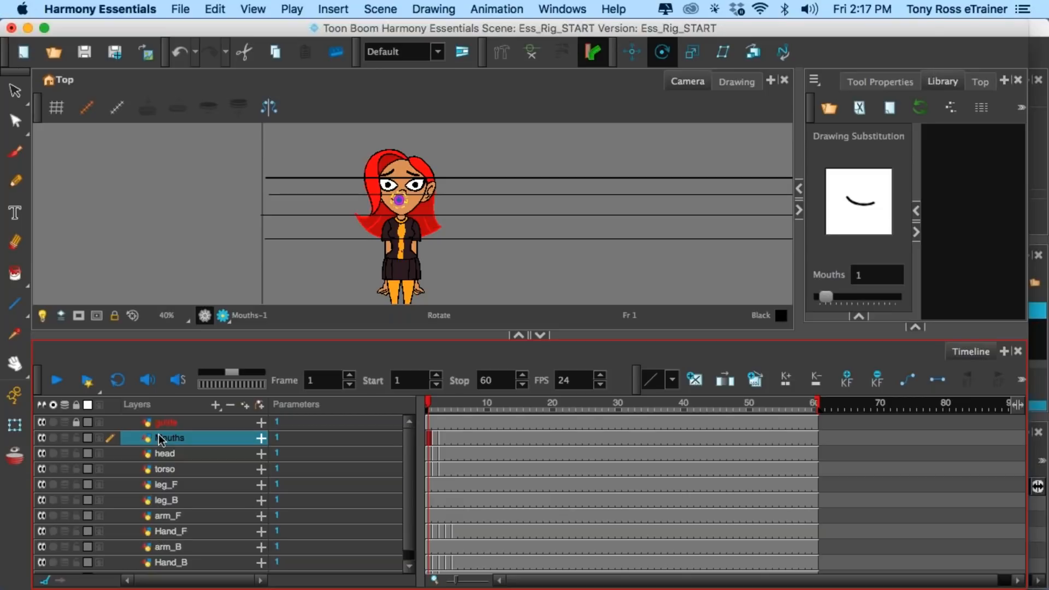
- Test-rotate the head layer around its pivot with the Transform tool and undo the rotation
click(180, 454)
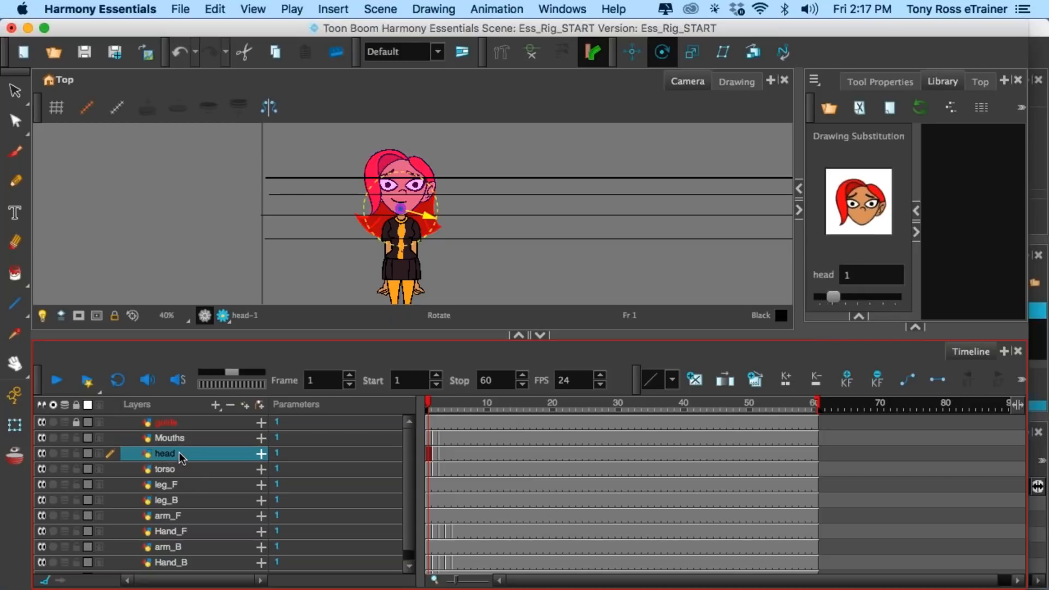
click(15, 425)
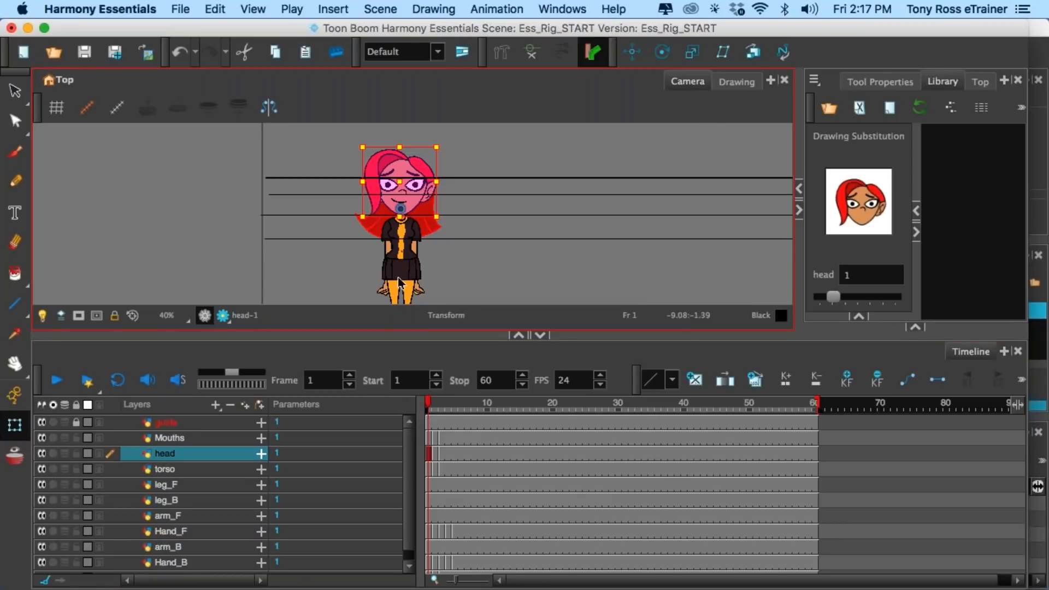
scroll(390, 214, up, 2)
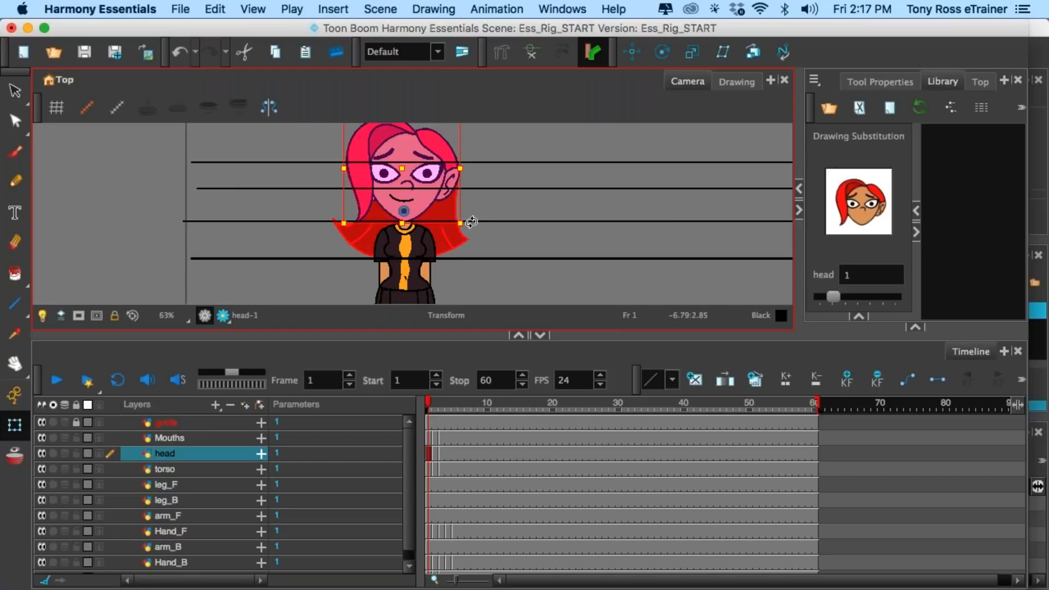
mouse_move(472, 222)
mouse_down()
mouse_move(487, 239)
mouse_move(458, 222)
mouse_up()
key(super+z)
click(212, 451)
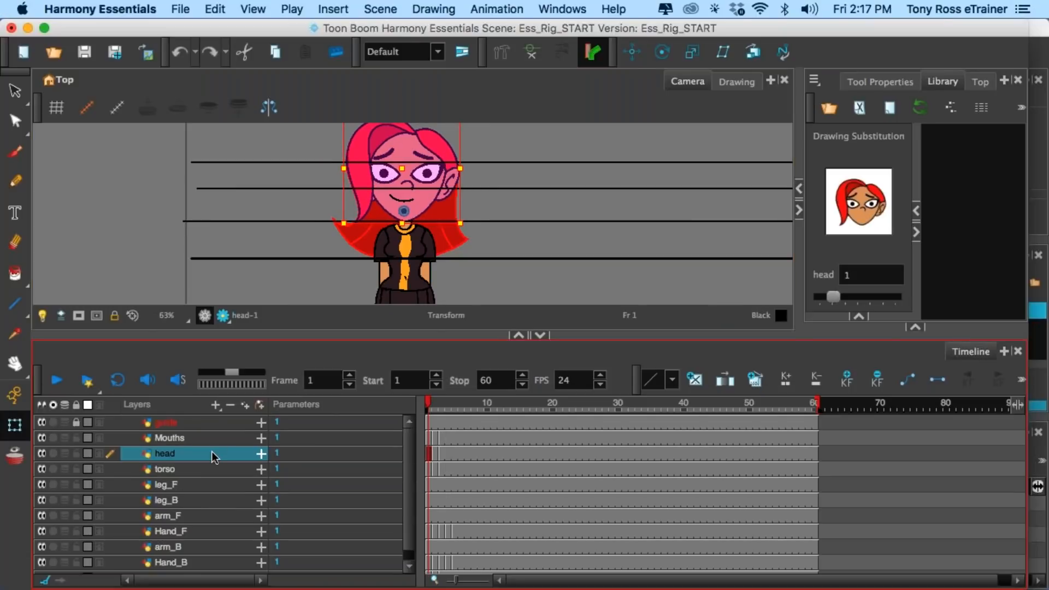
- Move the hair_bk layer directly below the head layer and make it a child of head
scroll(194, 518, down, 1)
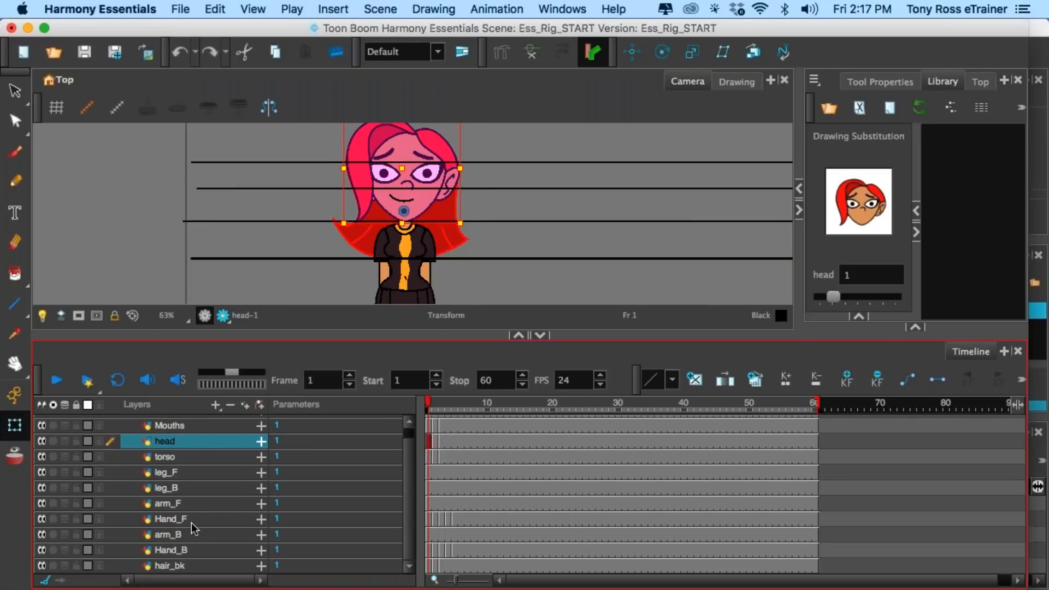
click(167, 567)
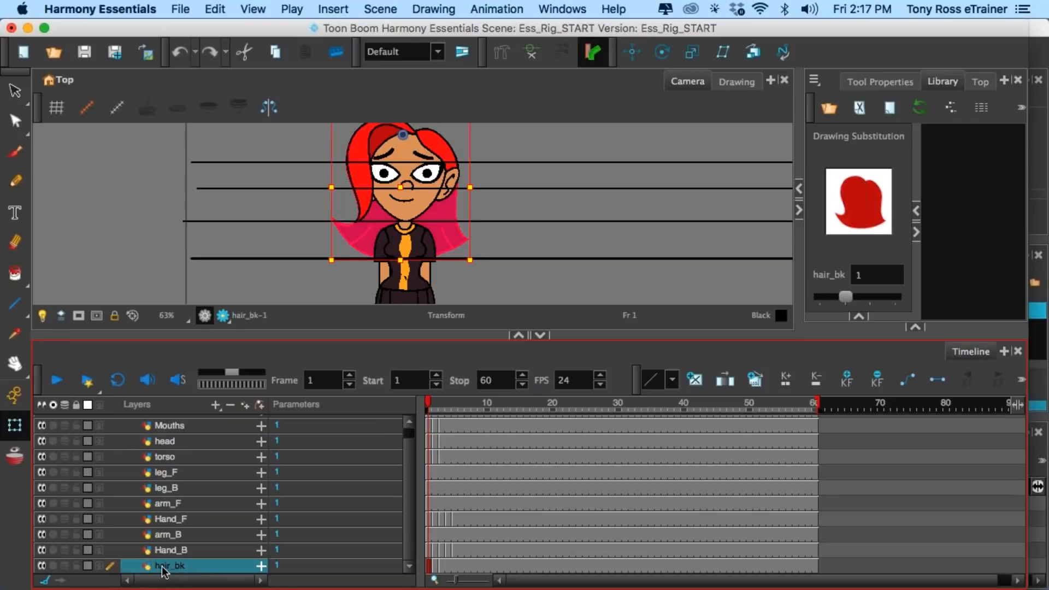
drag(162, 567, 162, 454)
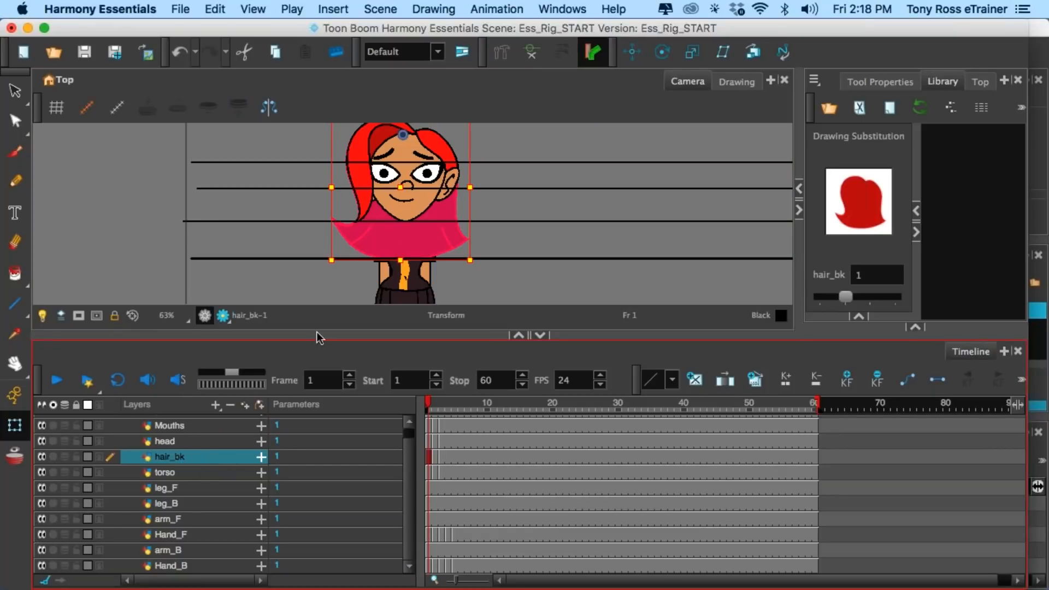
scroll(257, 445, up, 1)
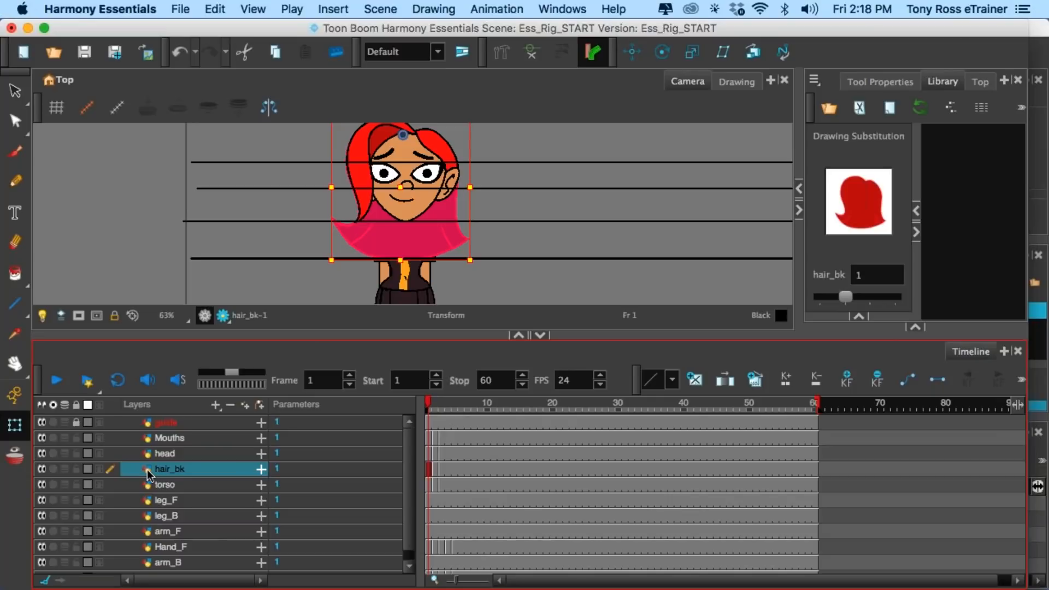
drag(147, 470, 165, 455)
- Test-rotate the head layer together with its child hair_bk and undo the rotation
click(179, 454)
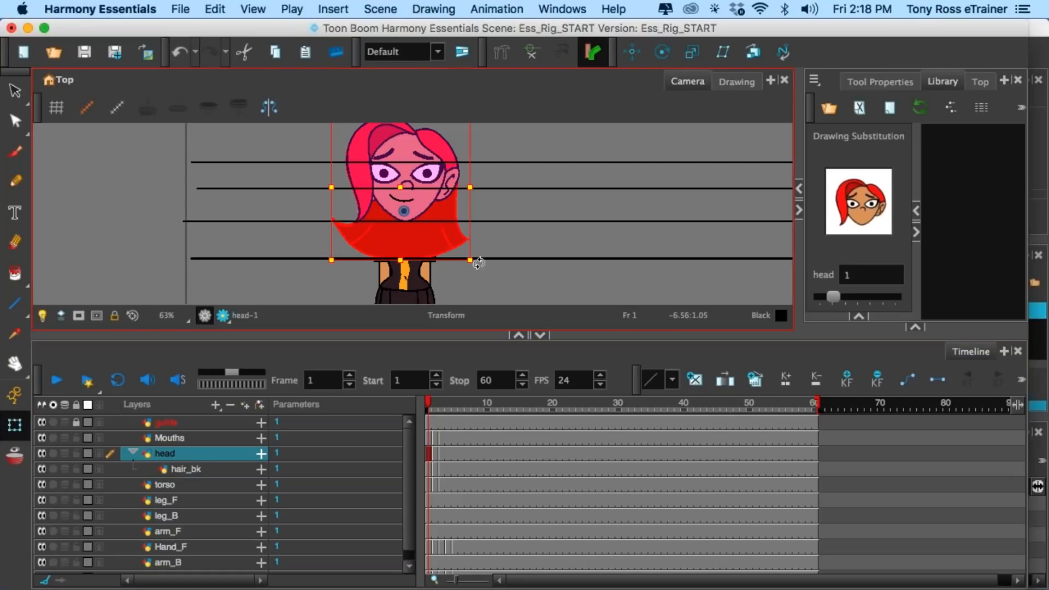
mouse_move(480, 263)
mouse_down()
mouse_move(495, 242)
mouse_move(487, 234)
mouse_move(476, 258)
mouse_up()
key(super+z)
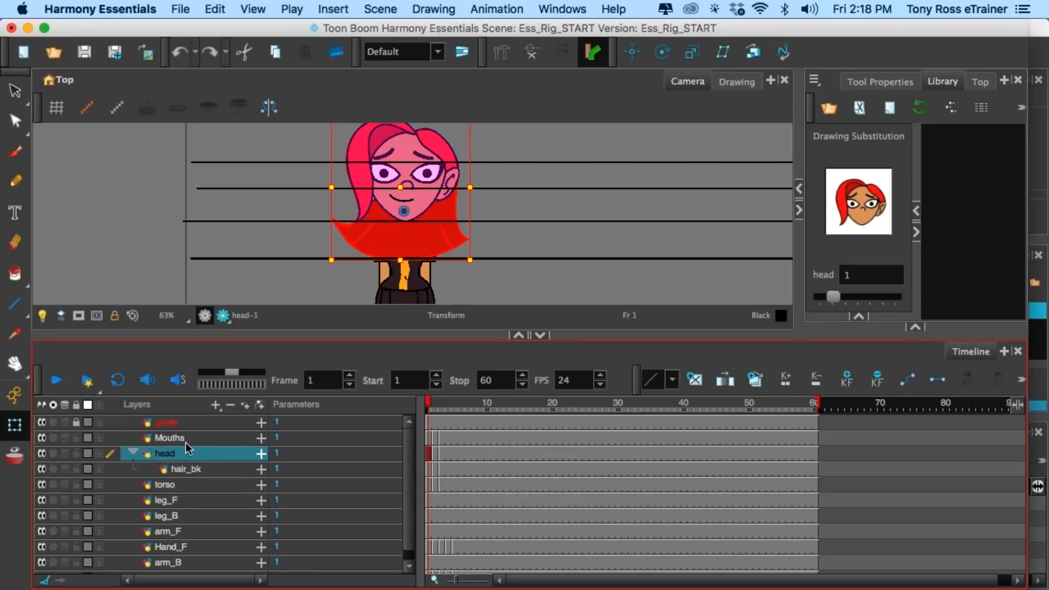
- Make the Mouths layer a child of the head layer, clear the selection and inspect the mouth area of the face
click(185, 440)
drag(187, 445, 178, 462)
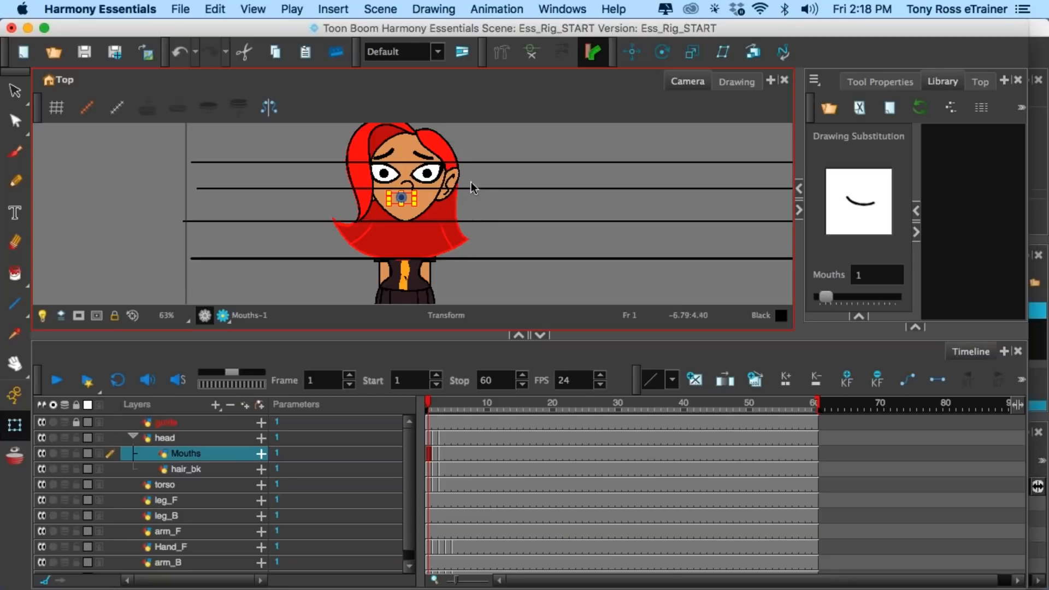
click(483, 172)
scroll(414, 193, up, 2)
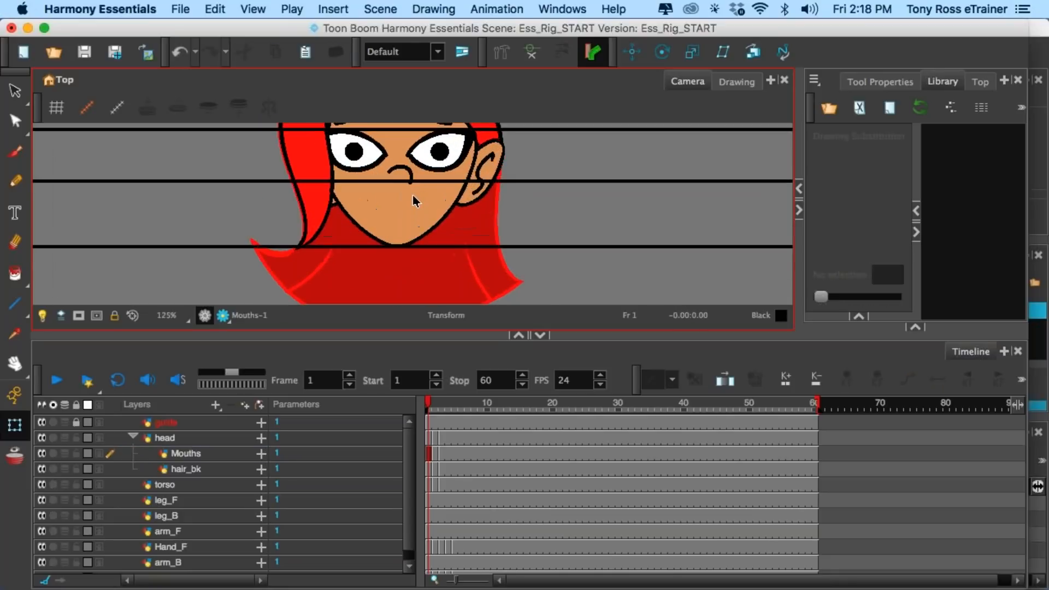
scroll(414, 201, up, 1)
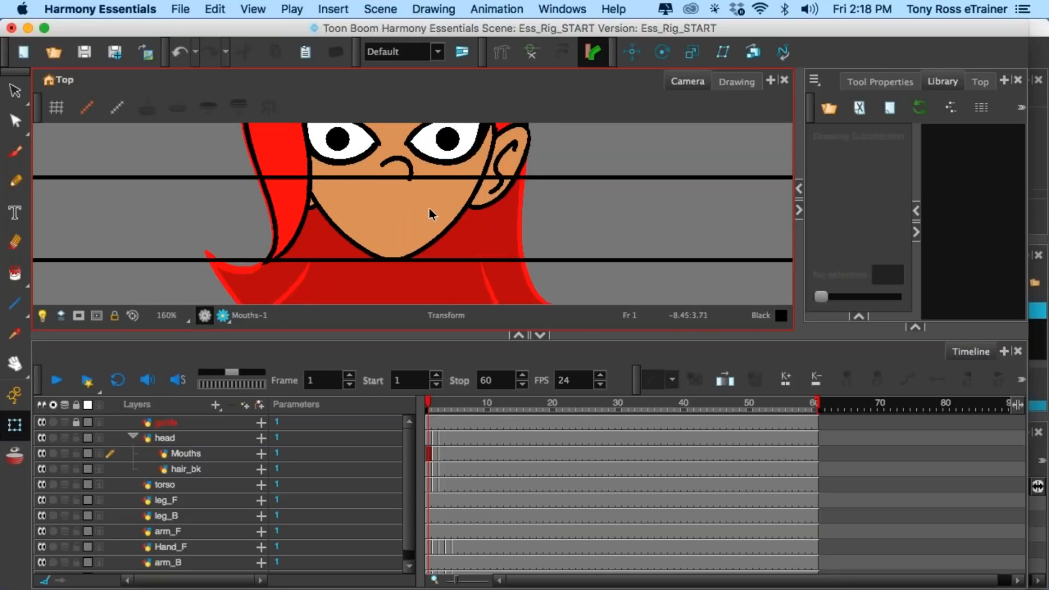
scroll(427, 211, down, 3)
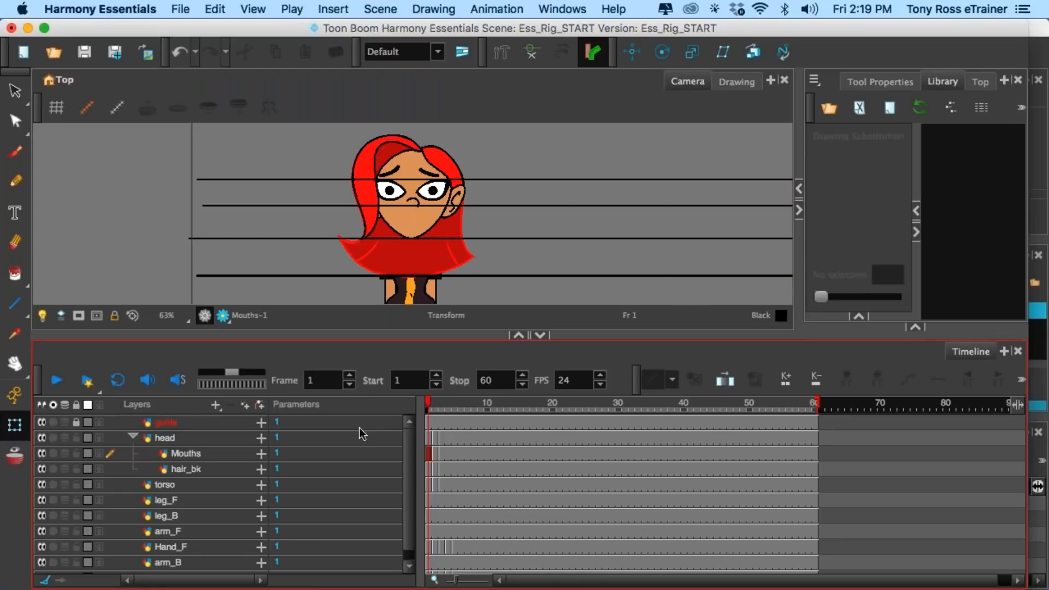
- Select the Mouths layer and nudge it forward with the Transform tool so the mouth sits in front of the head
click(204, 453)
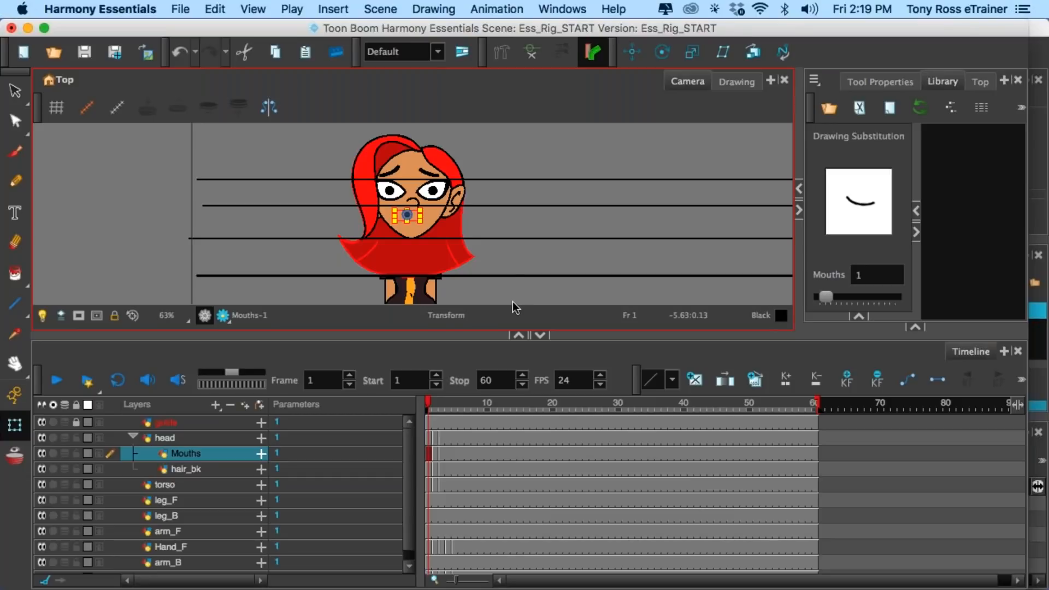
click(495, 381)
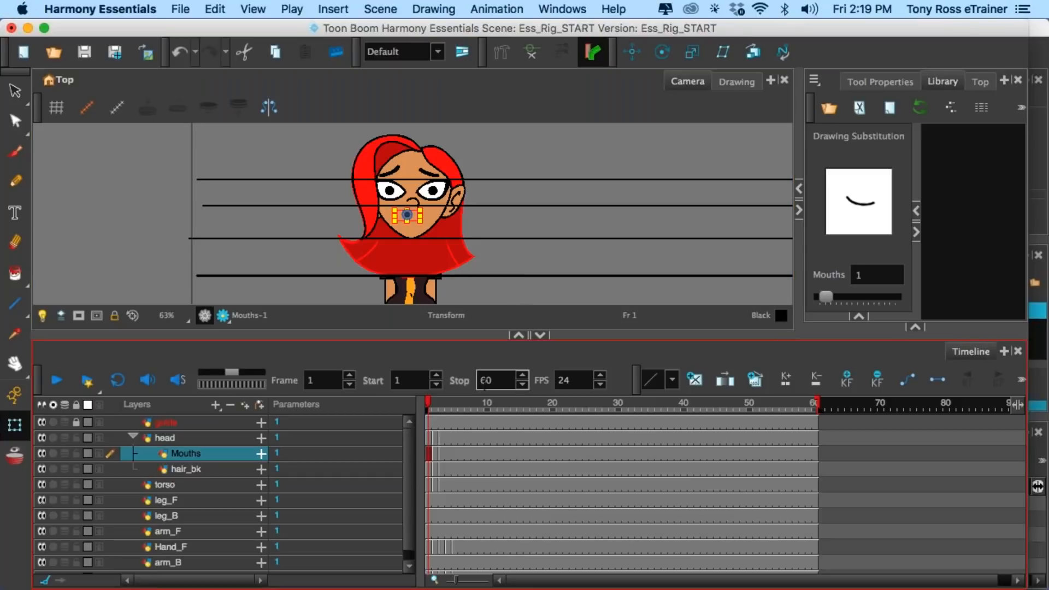
key(Return)
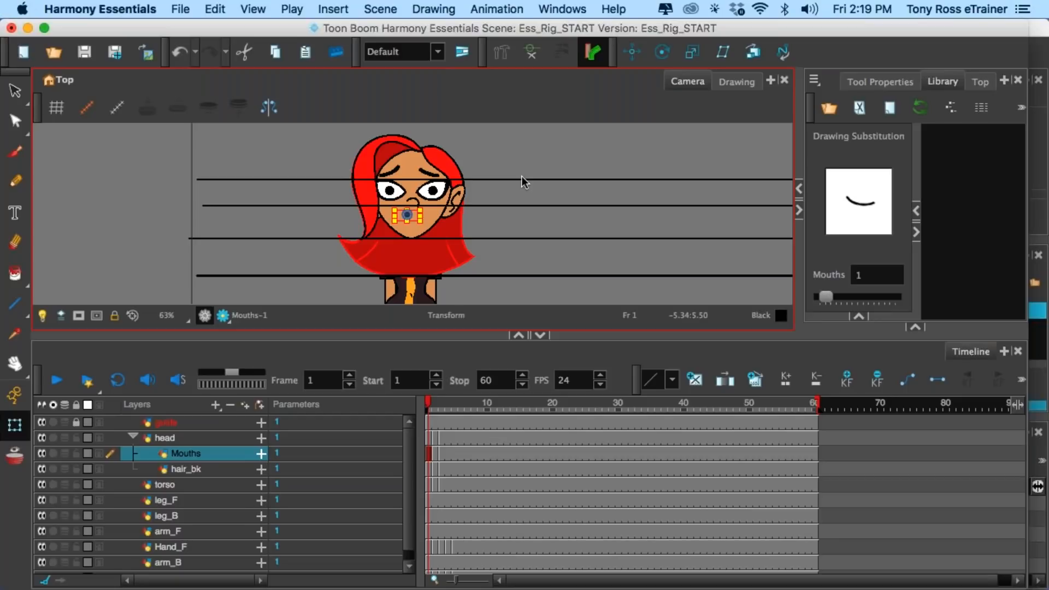
click(15, 425)
key(alt)
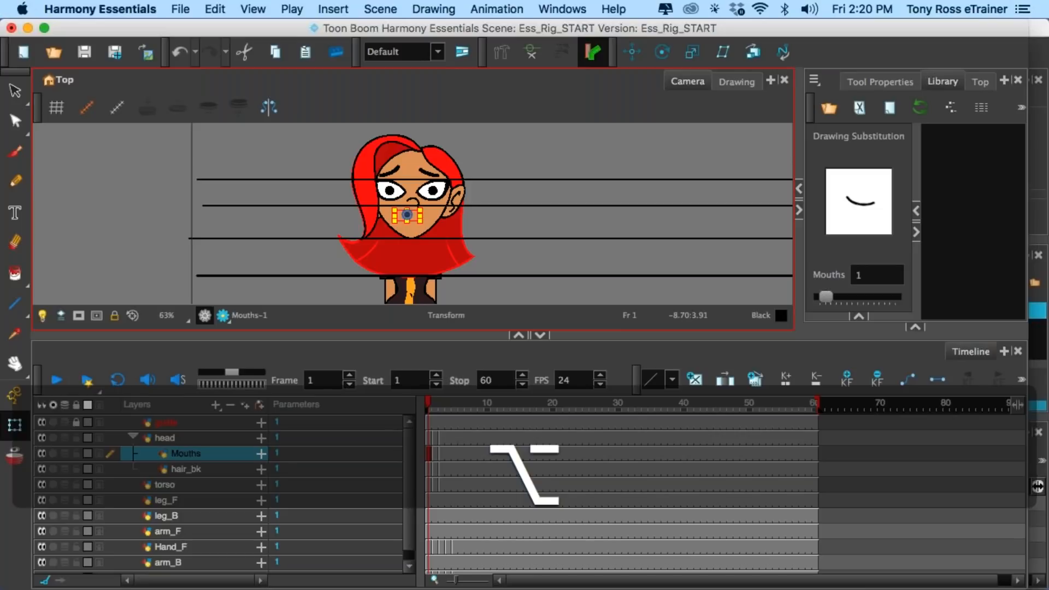
key(alt+Down)
scroll(454, 218, up, 4)
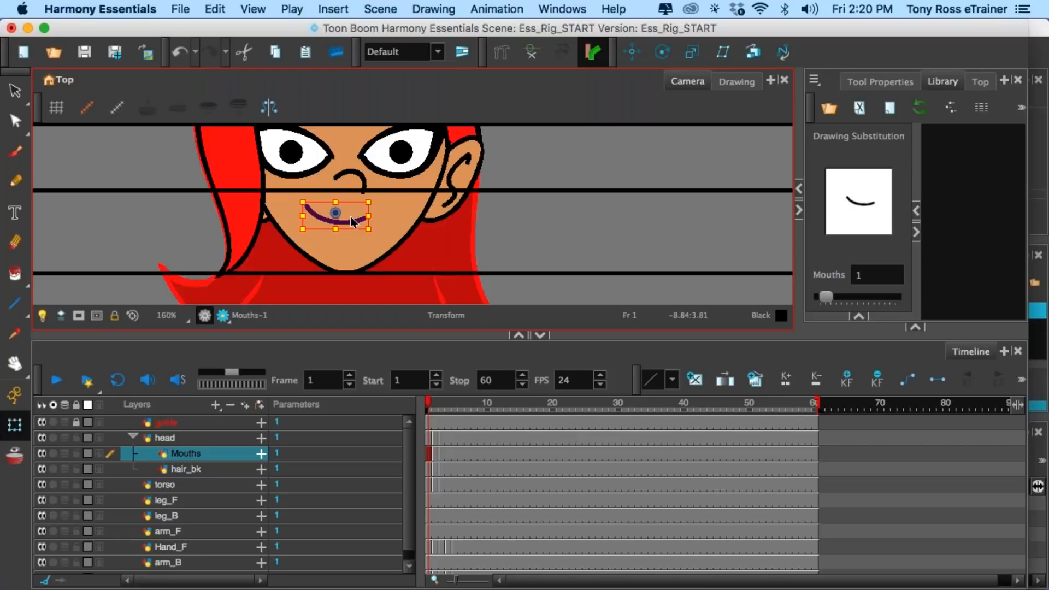
- Select the back hair layer hair_bk and nudge its depth backward so it sits behind both the head and the torso
scroll(352, 222, down, 4)
click(376, 266)
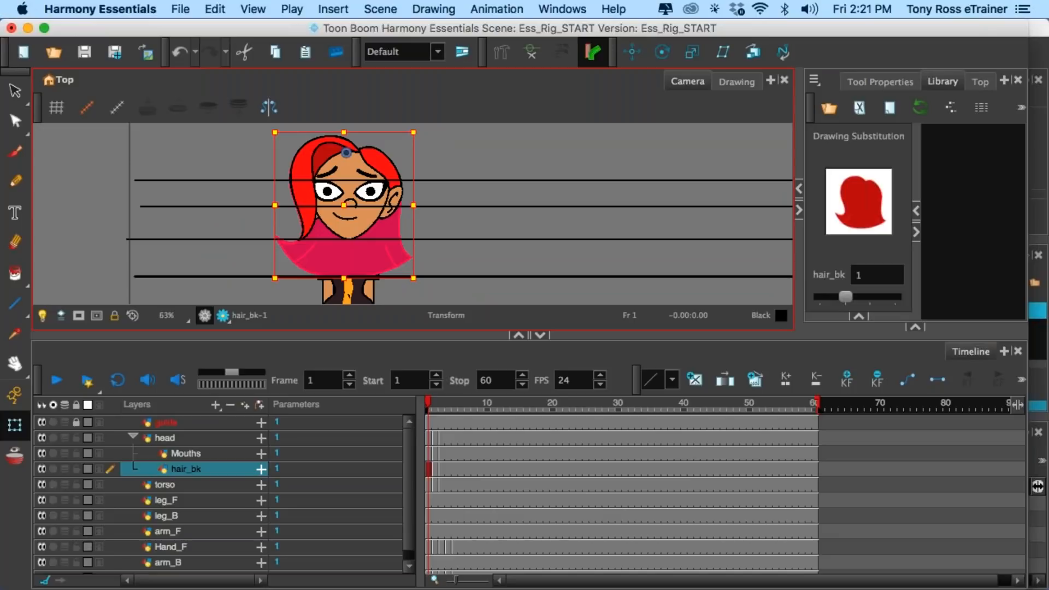
key(alt+Down)
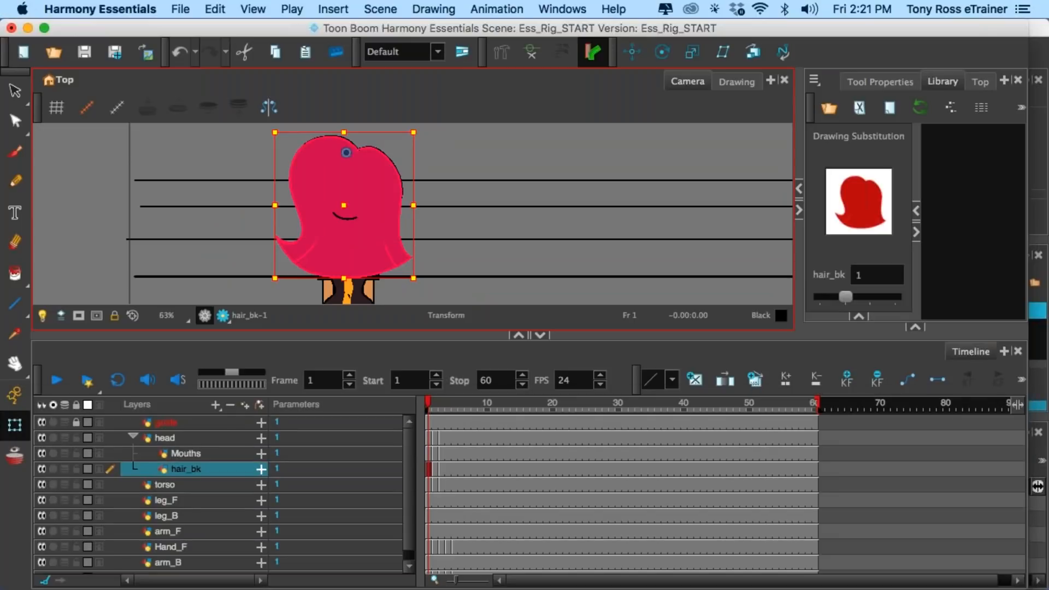
key(super+z)
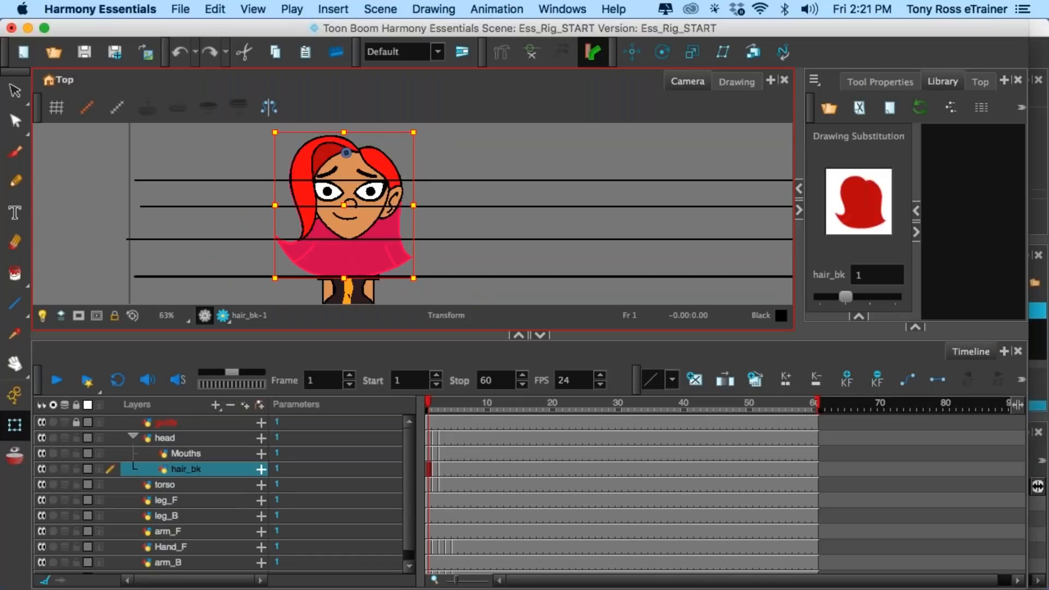
key(alt)
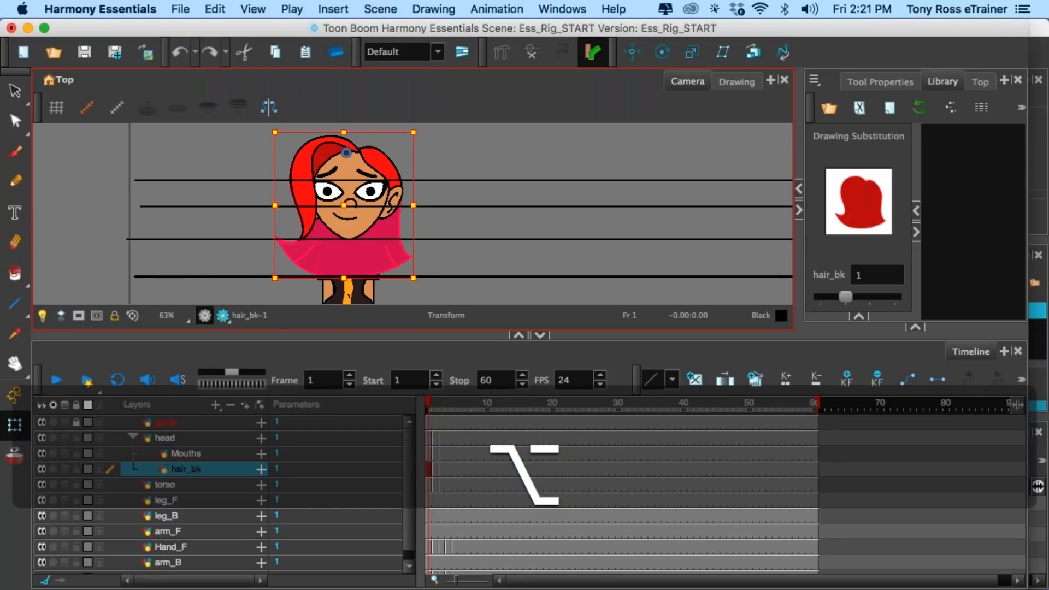
key(alt+shift+Down)
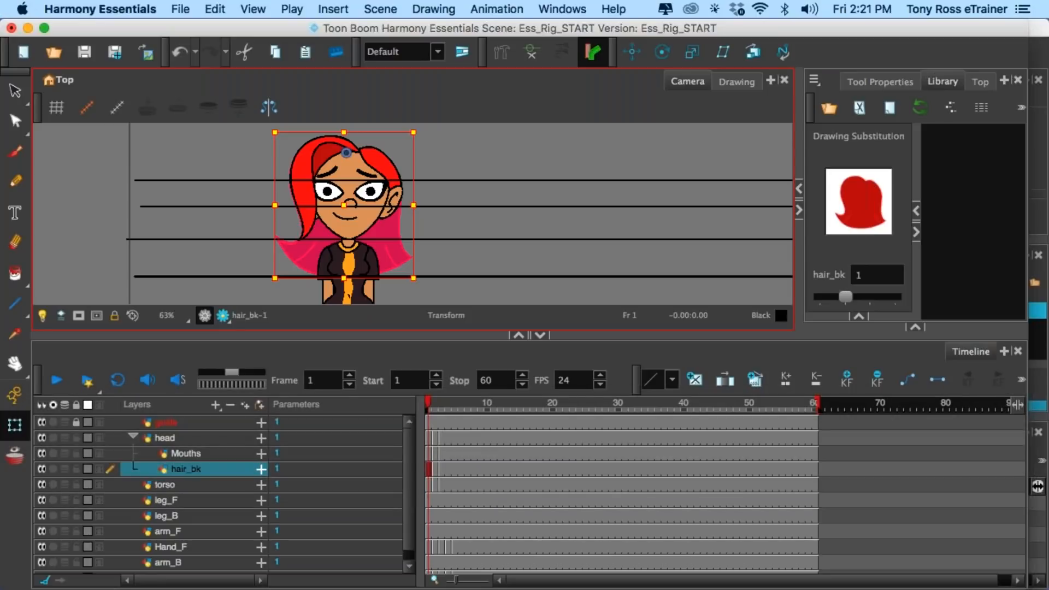
- Select the head layer, collapse its child layers, and test-rotate the whole head, undoing the rotation
click(182, 440)
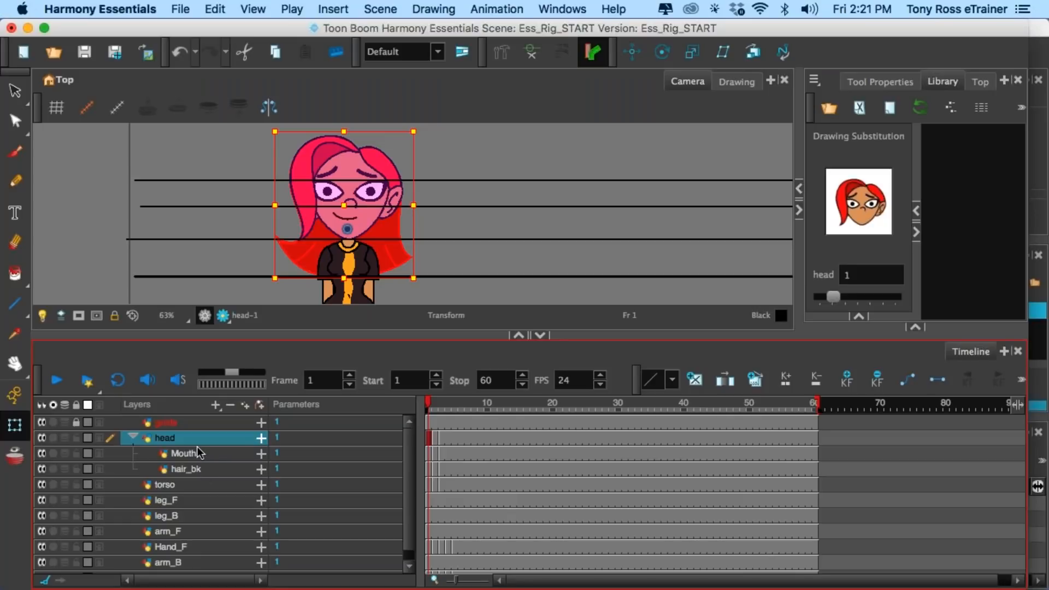
click(133, 437)
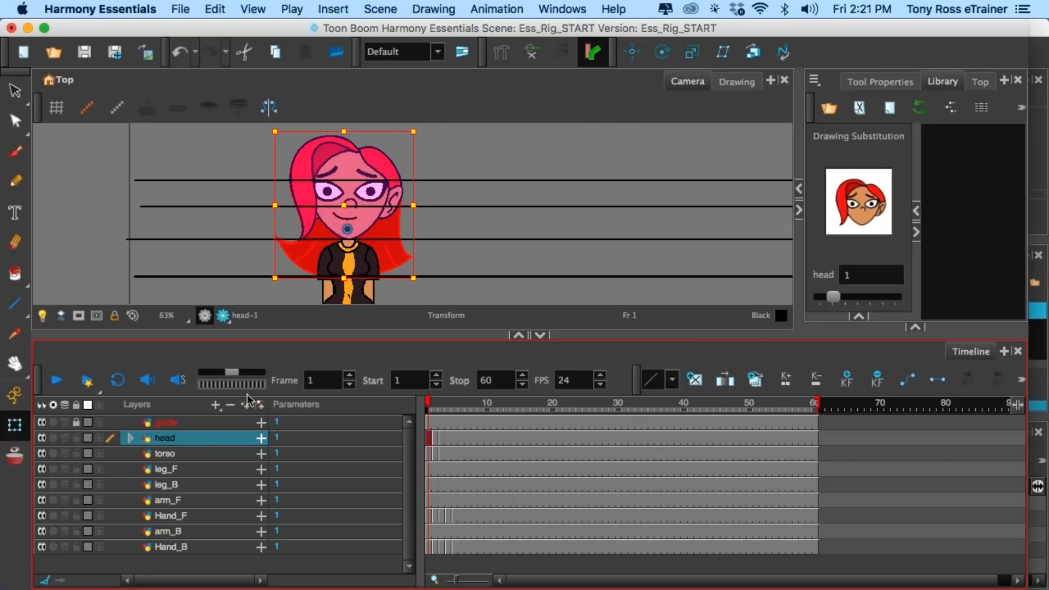
mouse_move(424, 127)
mouse_down()
mouse_move(450, 155)
mouse_move(421, 123)
mouse_move(404, 141)
mouse_move(417, 159)
mouse_move(403, 169)
mouse_move(399, 154)
mouse_move(370, 153)
mouse_move(378, 143)
mouse_move(401, 163)
mouse_move(389, 166)
mouse_move(393, 178)
mouse_up()
key(super+z)
- Enlarge the Camera view above the timeline and frame the whole character in it
drag(349, 335, 350, 403)
key(space)
drag(309, 335, 323, 275)
key(1)
key(1)
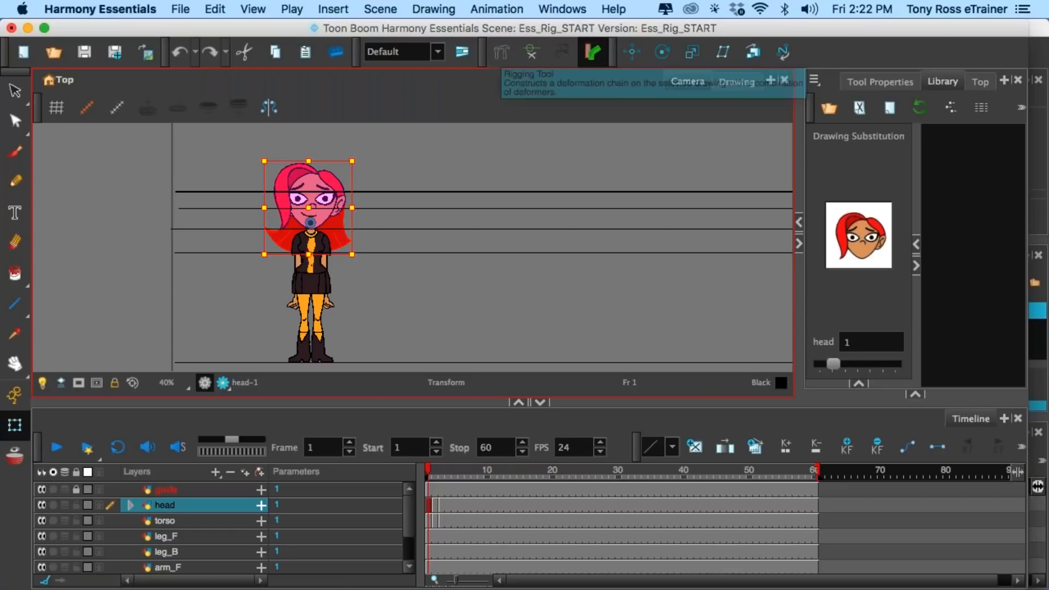
- Select the torso layer, activate the Rigging tool and solo the torso so it shows alone
click(173, 519)
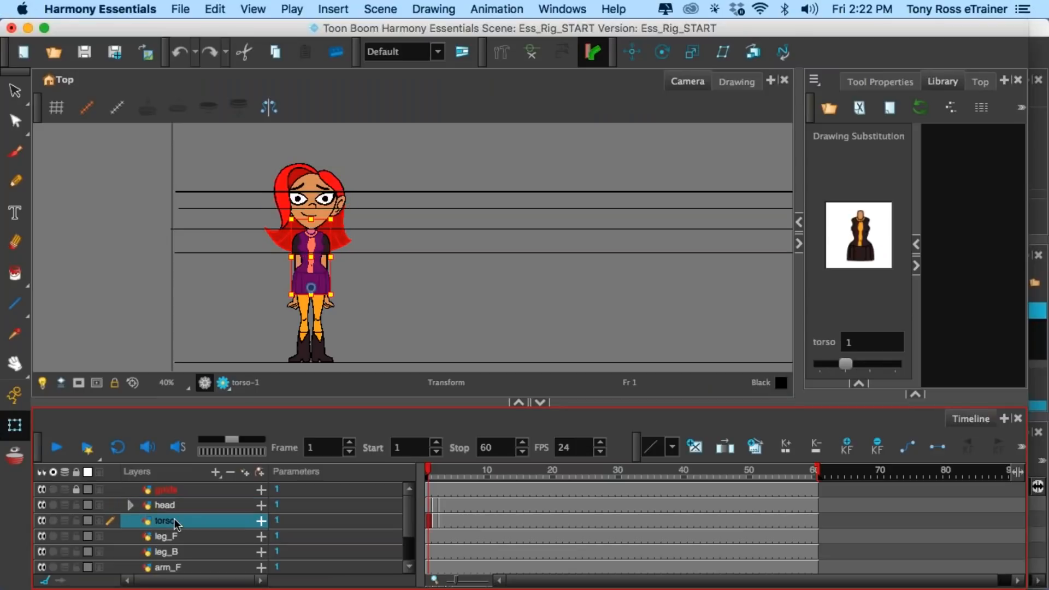
click(502, 53)
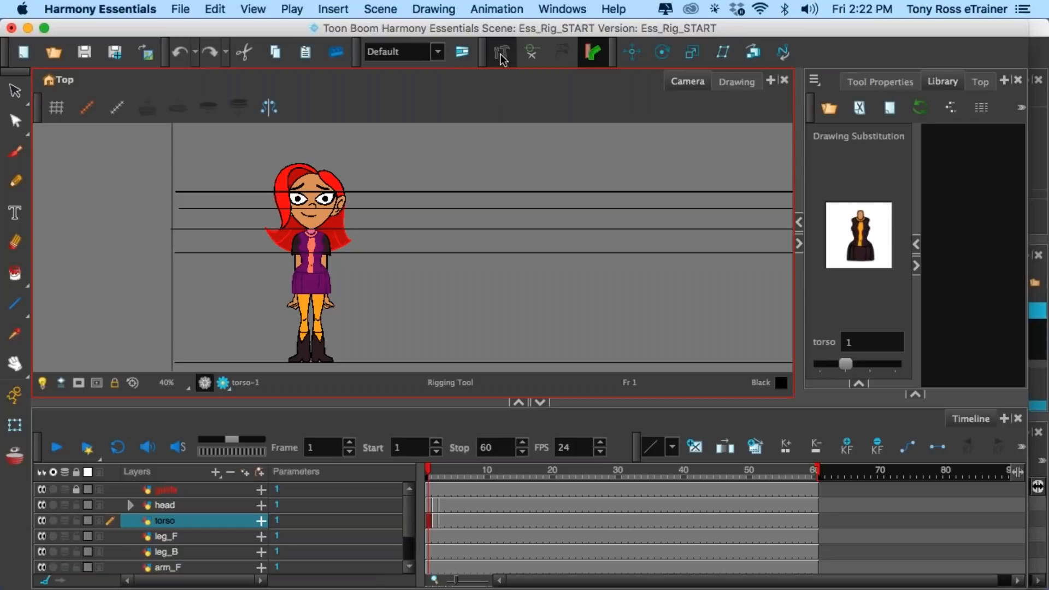
scroll(319, 281, up, 2)
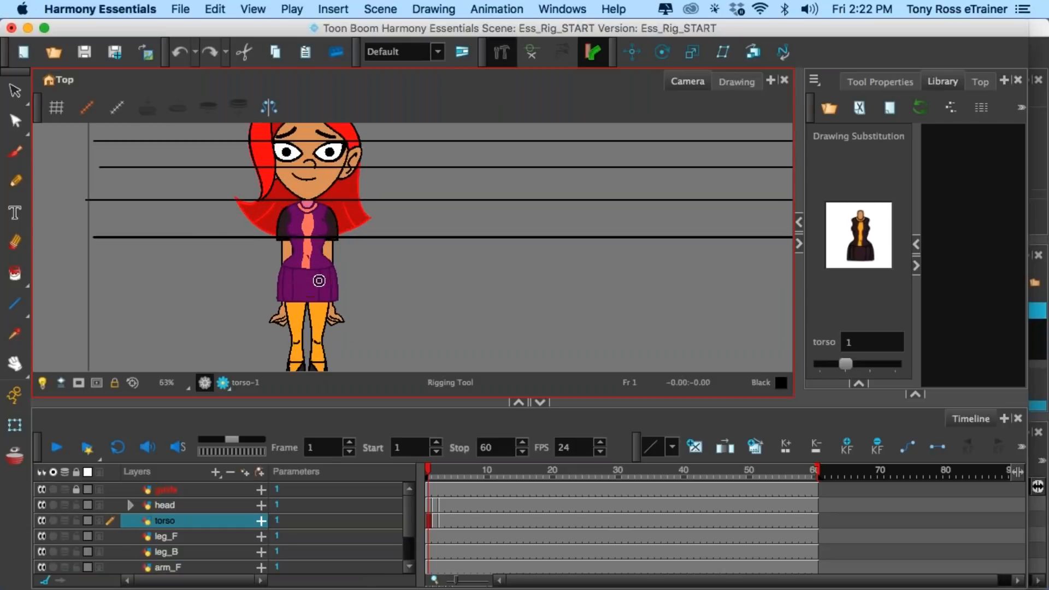
scroll(319, 280, up, 1)
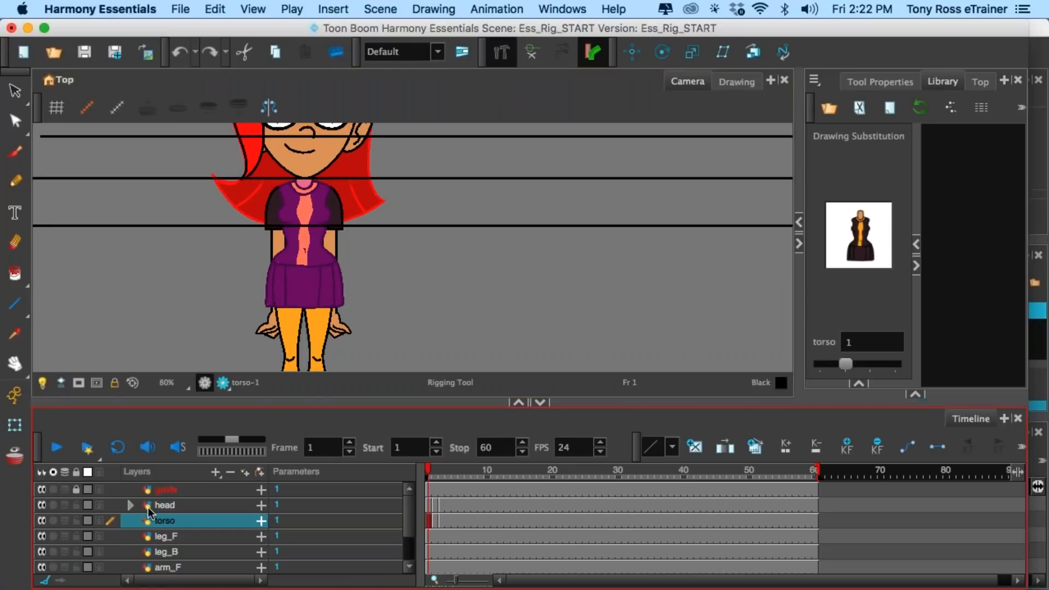
click(54, 521)
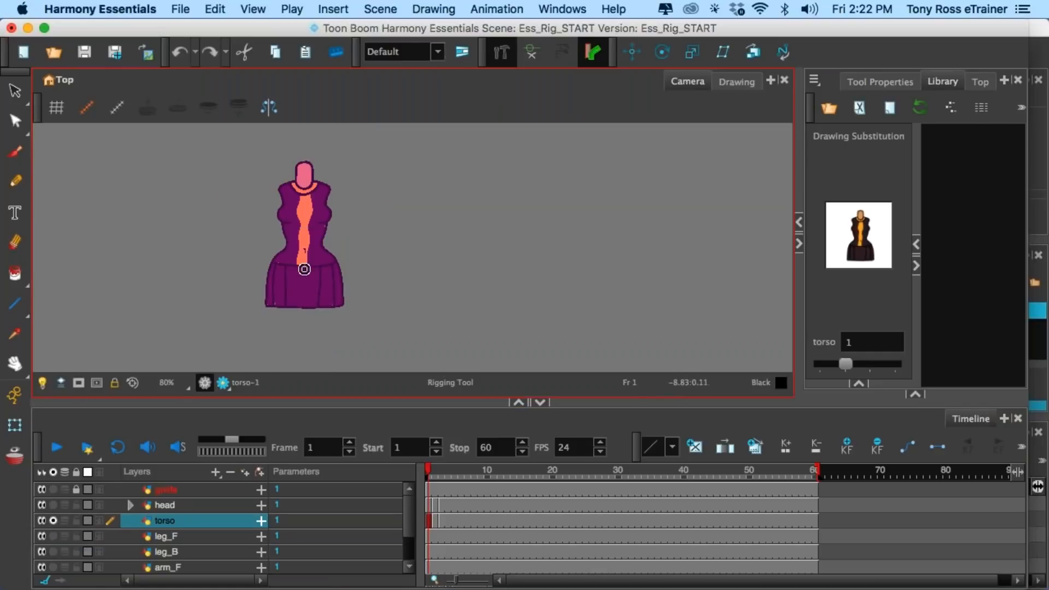
- Place a two-bone chain on the torso from the skirt hem through the waist to the neck, and adjust the waist joint
click(304, 299)
click(304, 249)
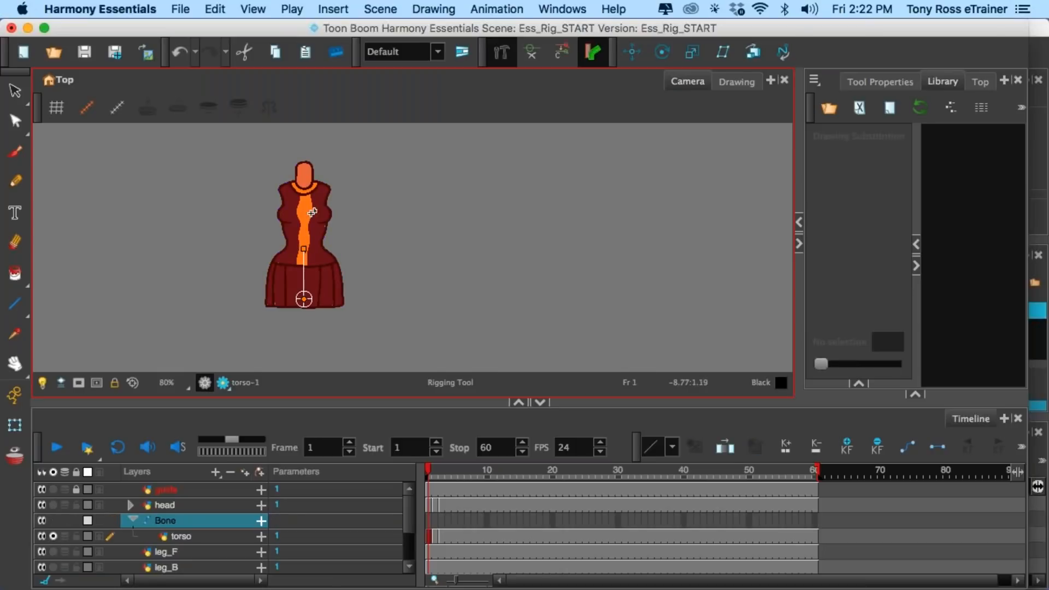
click(304, 173)
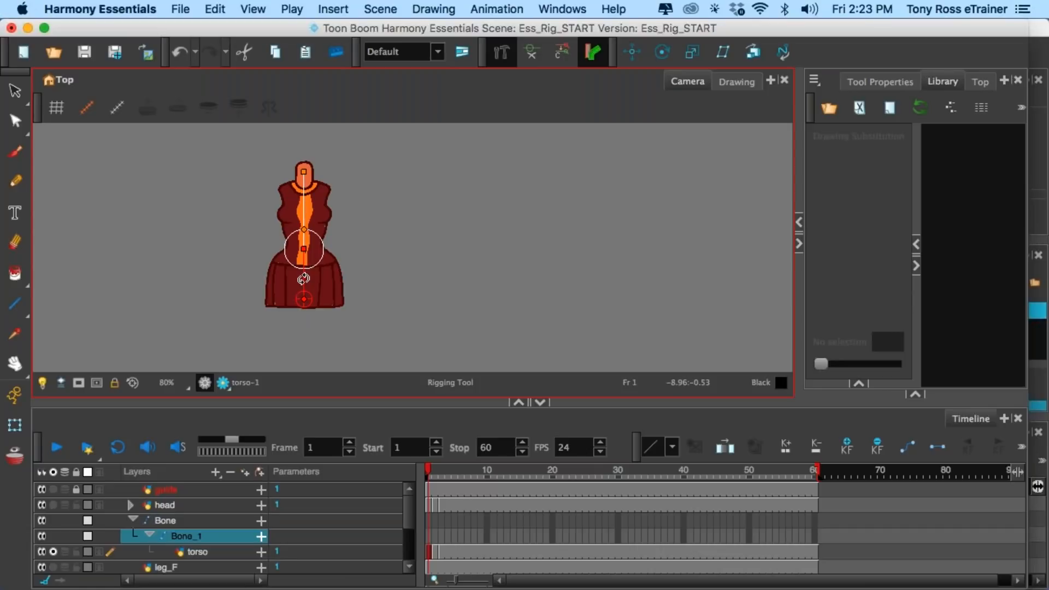
click(304, 251)
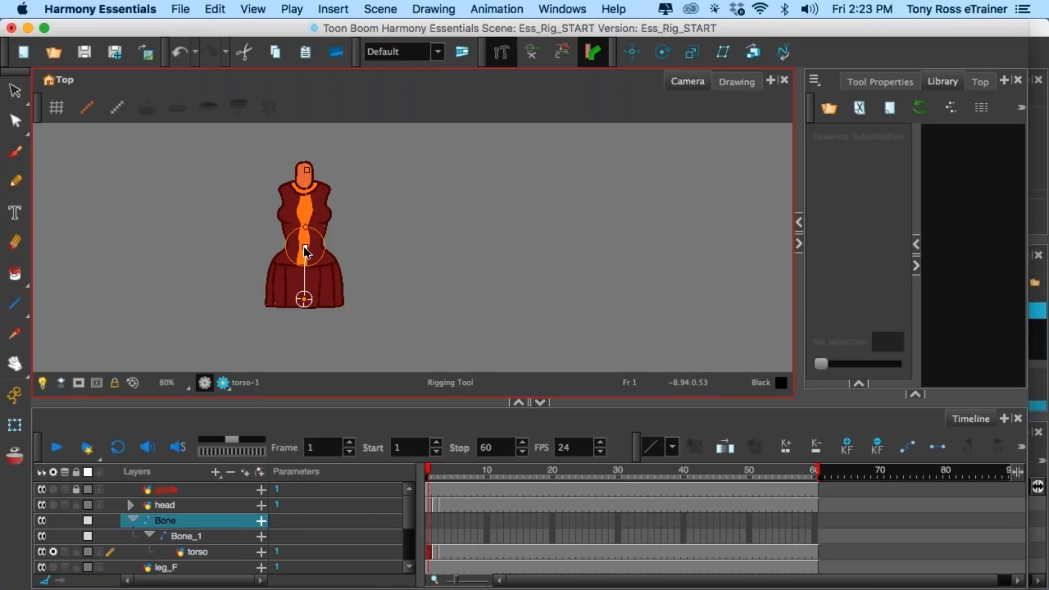
drag(304, 250, 303, 254)
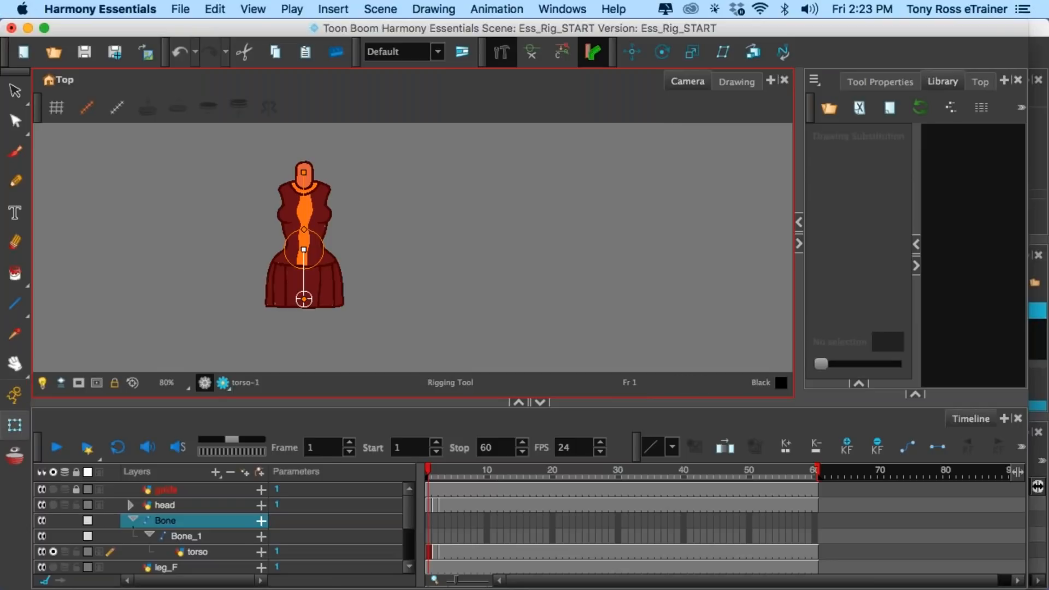
- Test-bend the torso's upper bone with the Transform tool and undo the bend
click(16, 424)
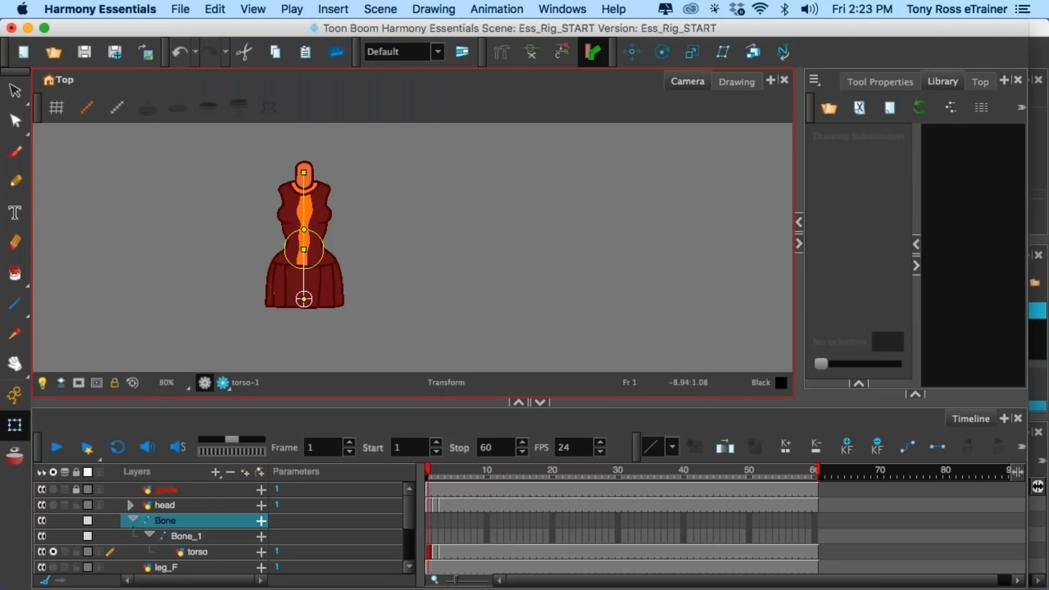
mouse_move(303, 211)
mouse_down()
mouse_move(313, 212)
mouse_move(290, 216)
mouse_move(300, 219)
mouse_up()
key(super+z)
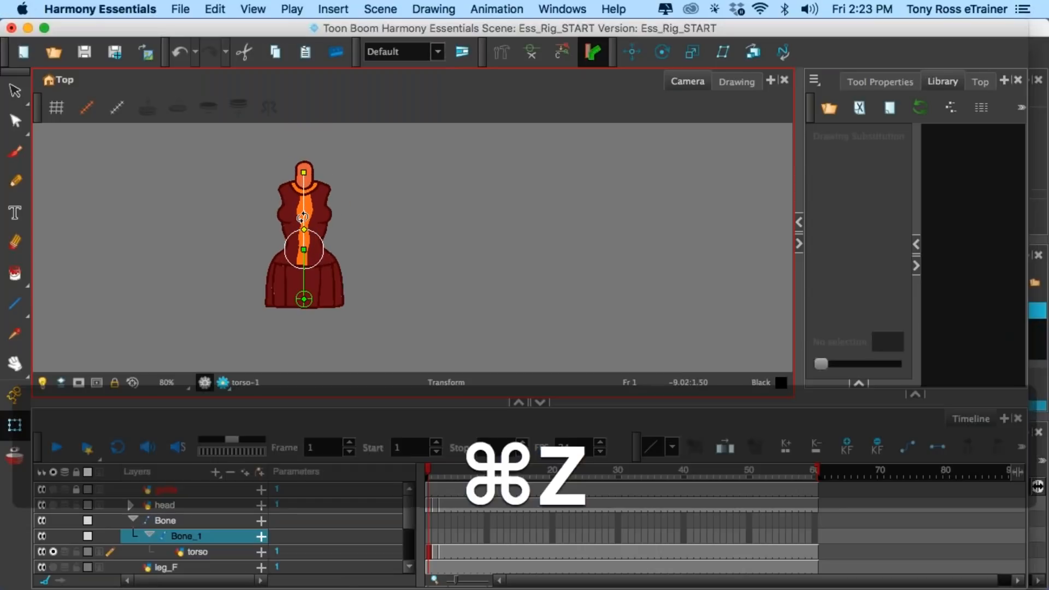
- Enlarge the waist joint's bend radius with the Rigging tool and test-bend the upper bone, undoing the bend
click(503, 57)
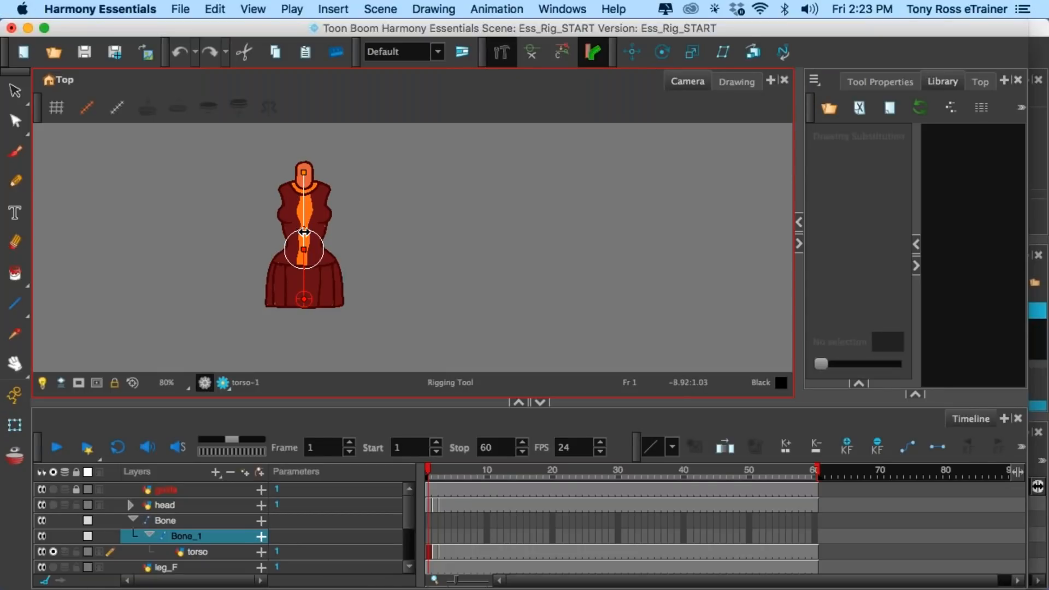
drag(304, 229, 304, 200)
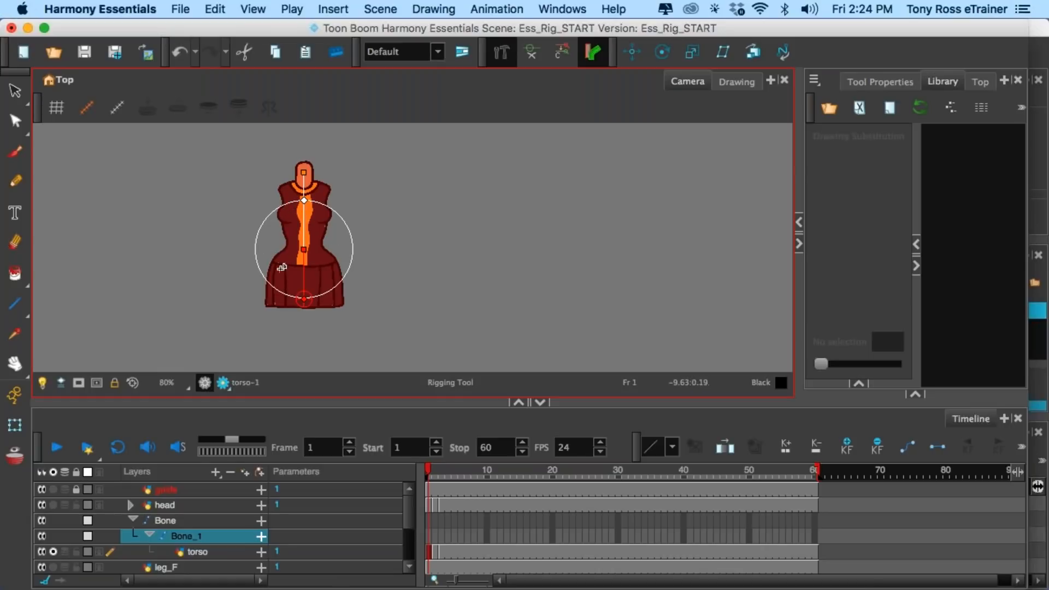
click(17, 426)
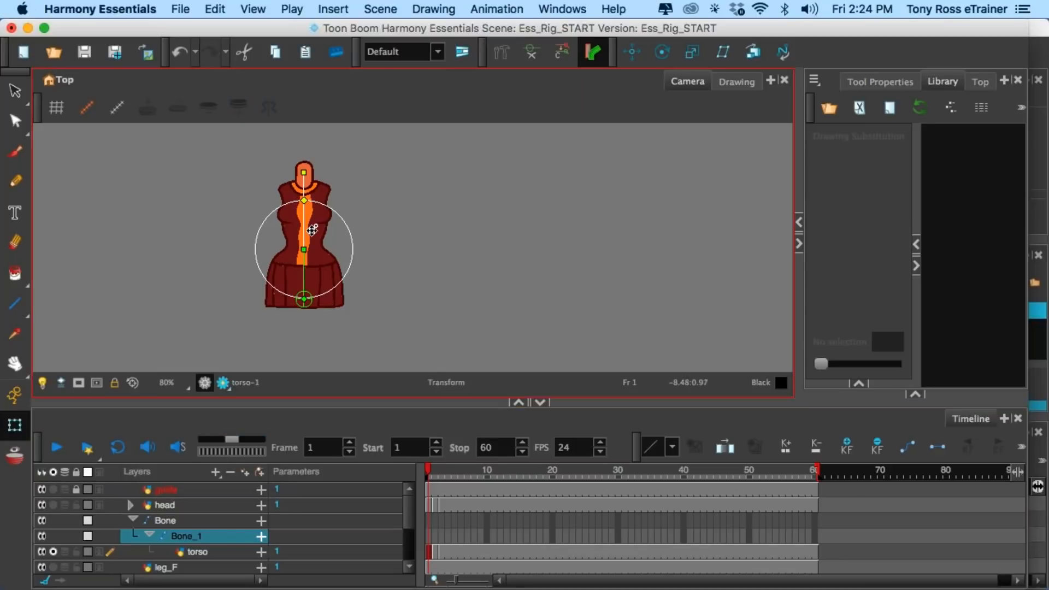
mouse_move(303, 227)
mouse_down()
mouse_move(285, 230)
mouse_move(319, 226)
mouse_move(251, 234)
mouse_move(317, 226)
mouse_up()
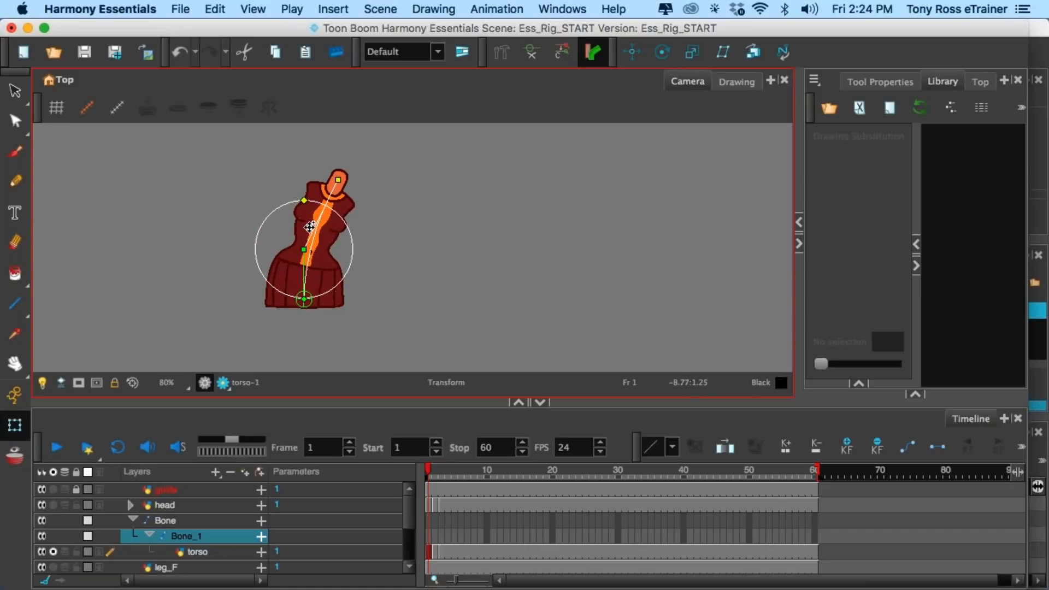
key(super+z)
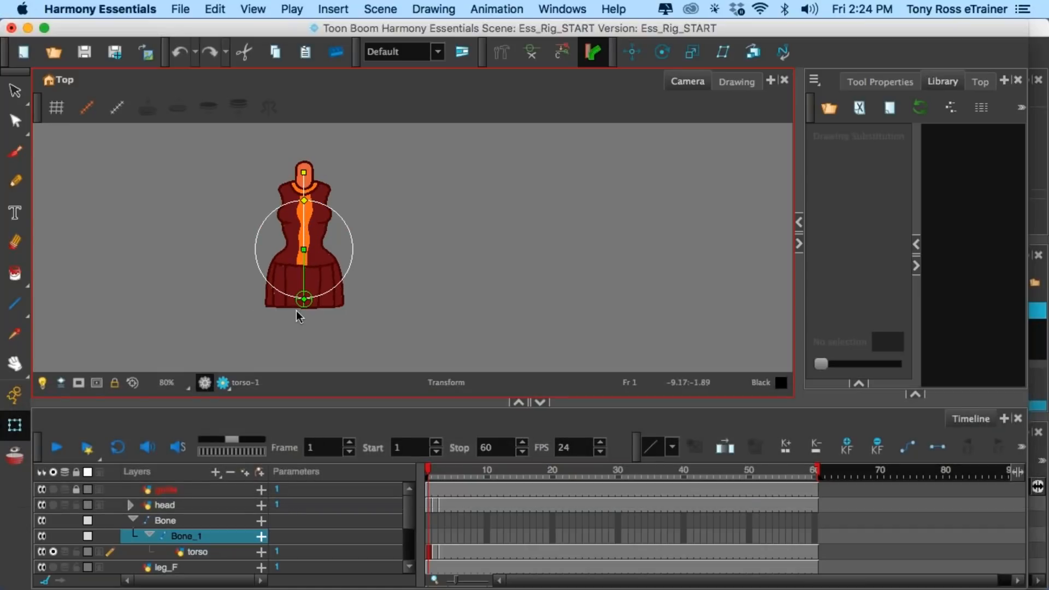
- Turn off solo on the torso layer and test-bend the upper torso against the full character, undoing the bend
click(54, 552)
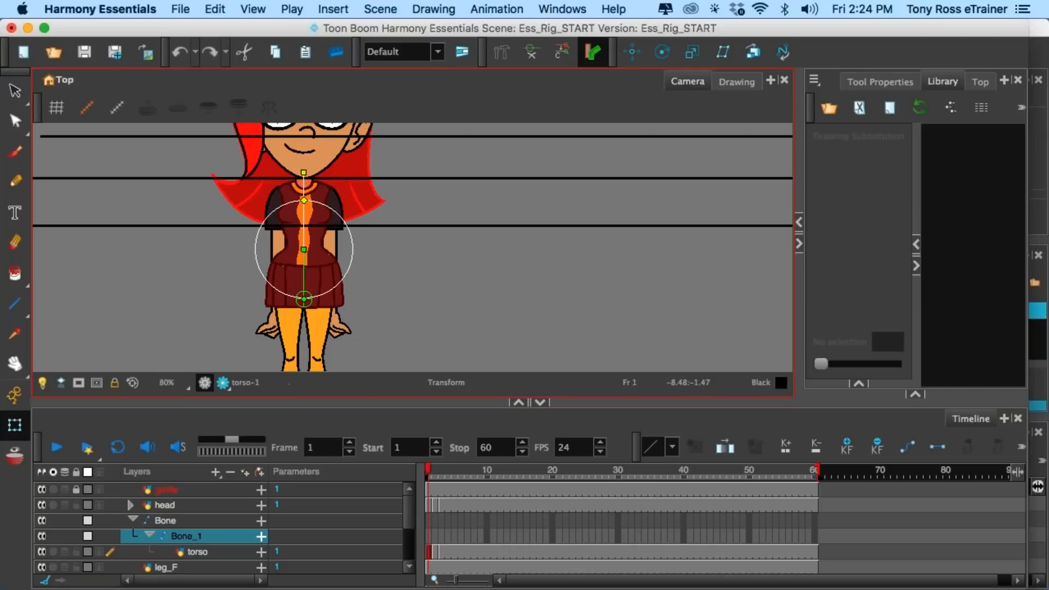
scroll(347, 207, down, 1)
mouse_move(313, 209)
mouse_down()
mouse_move(322, 211)
mouse_move(304, 211)
mouse_move(317, 210)
mouse_up()
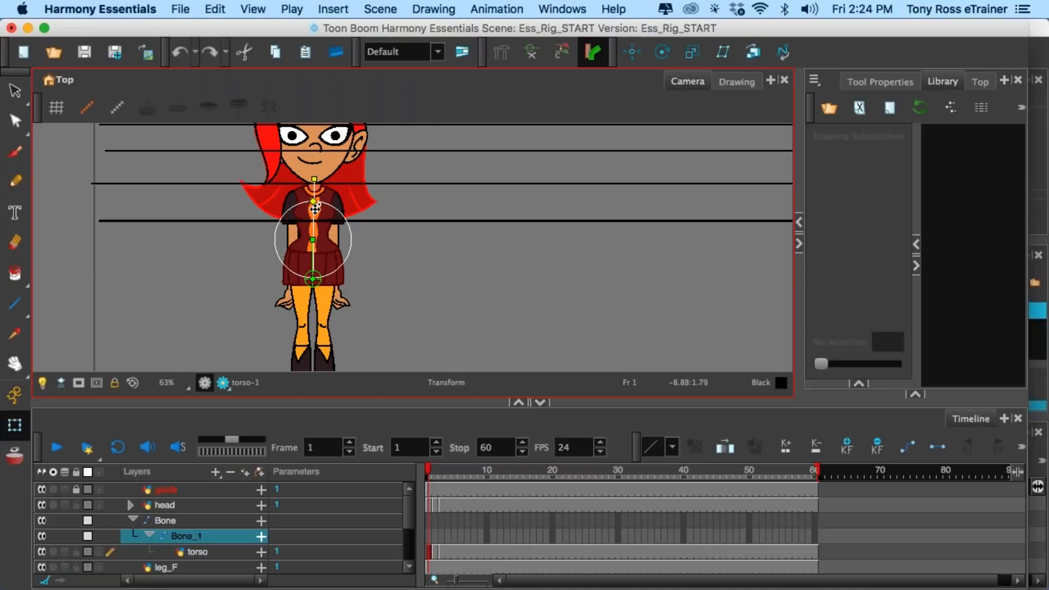
key(super+z)
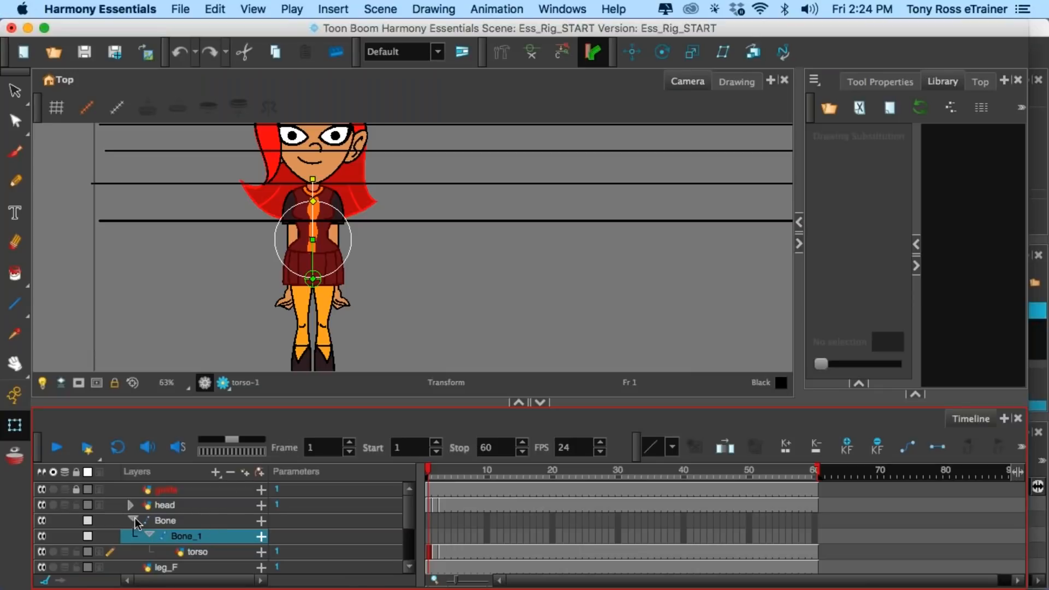
- Make the head layer a child of Bone_1 and test-bend the upper torso with the head attached, undoing the bend
click(181, 505)
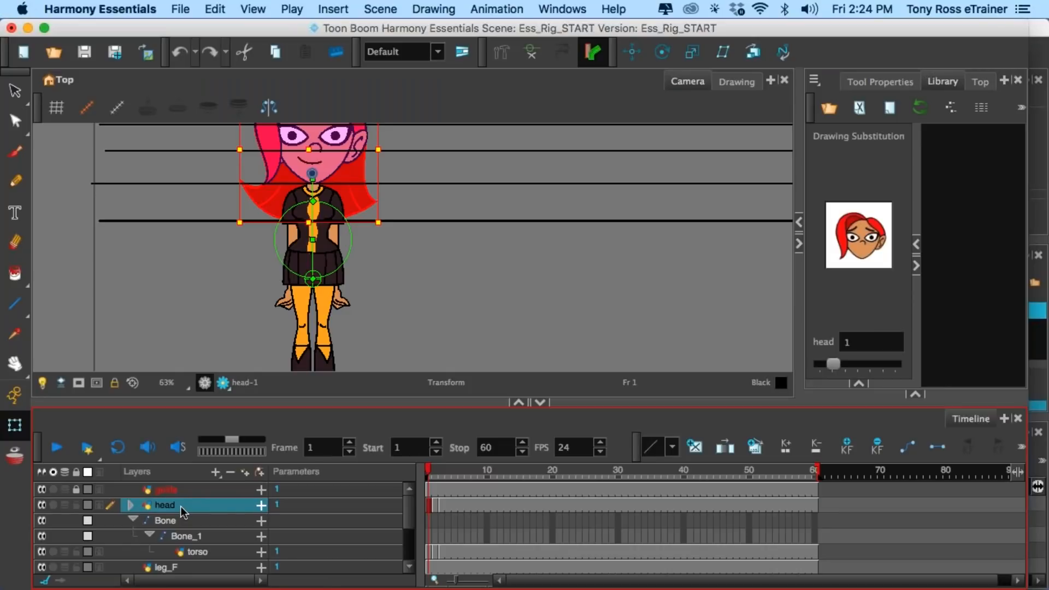
drag(182, 507, 188, 543)
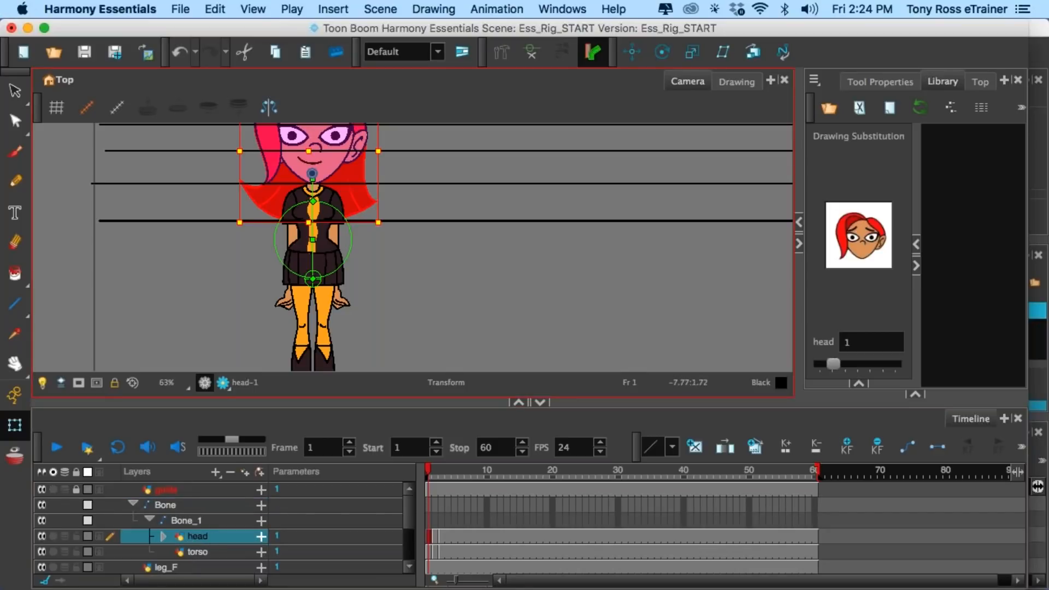
key(1)
key(space)
drag(429, 214, 426, 258)
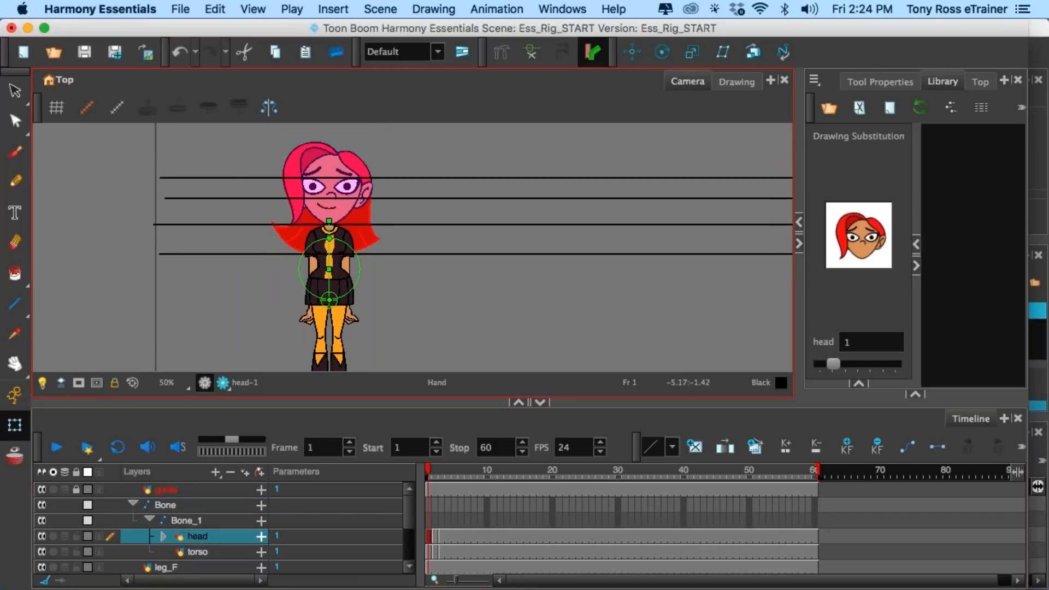
key(2)
key(2)
drag(320, 230, 318, 254)
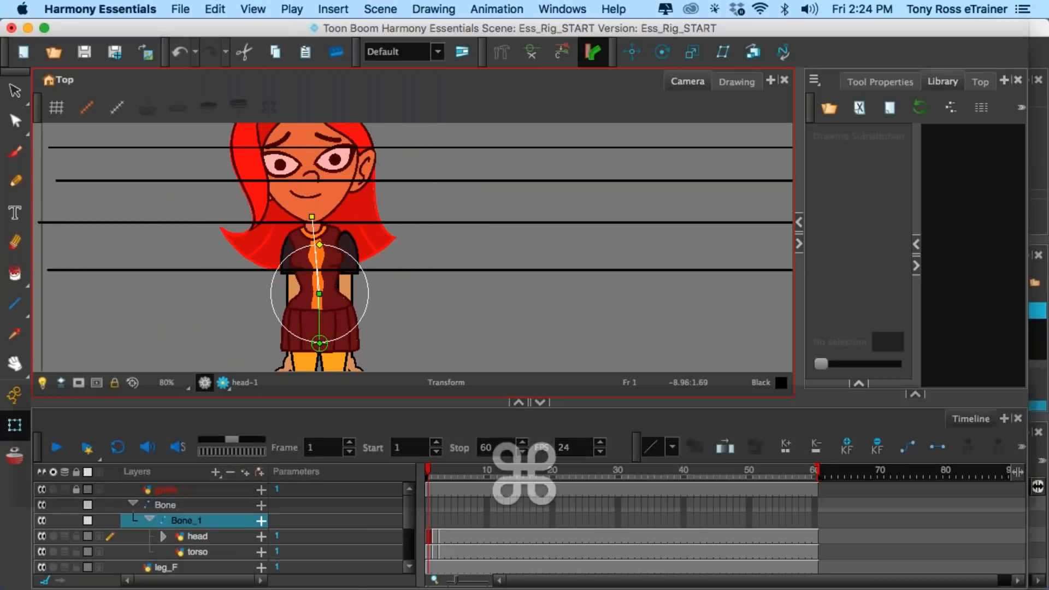
key(super+z)
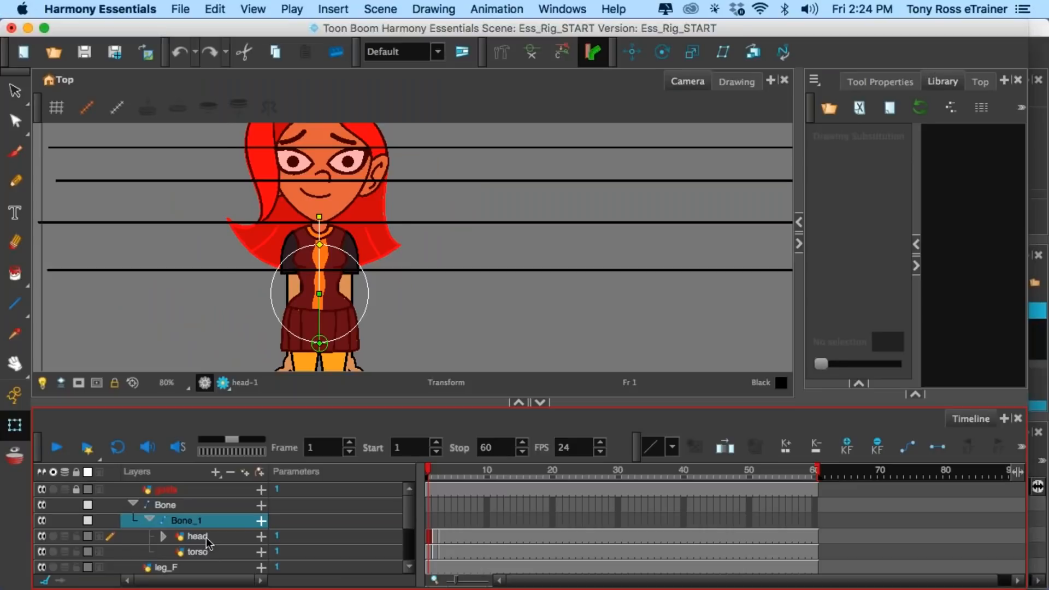
- Select the head layer under Bone_1 and add a Kinematic Output layer for it
click(207, 538)
scroll(205, 538, down, 1)
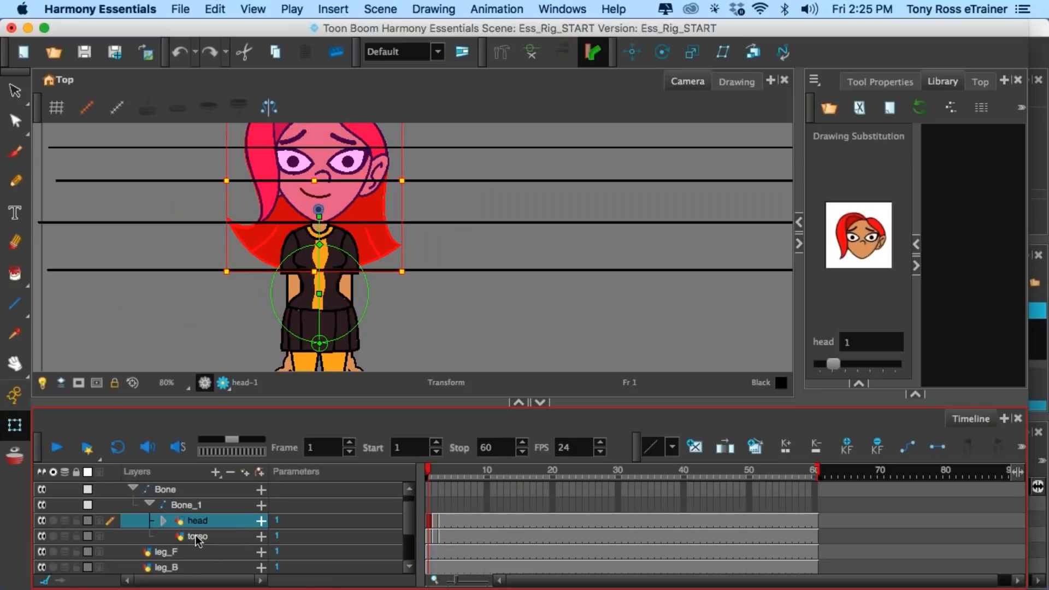
click(217, 473)
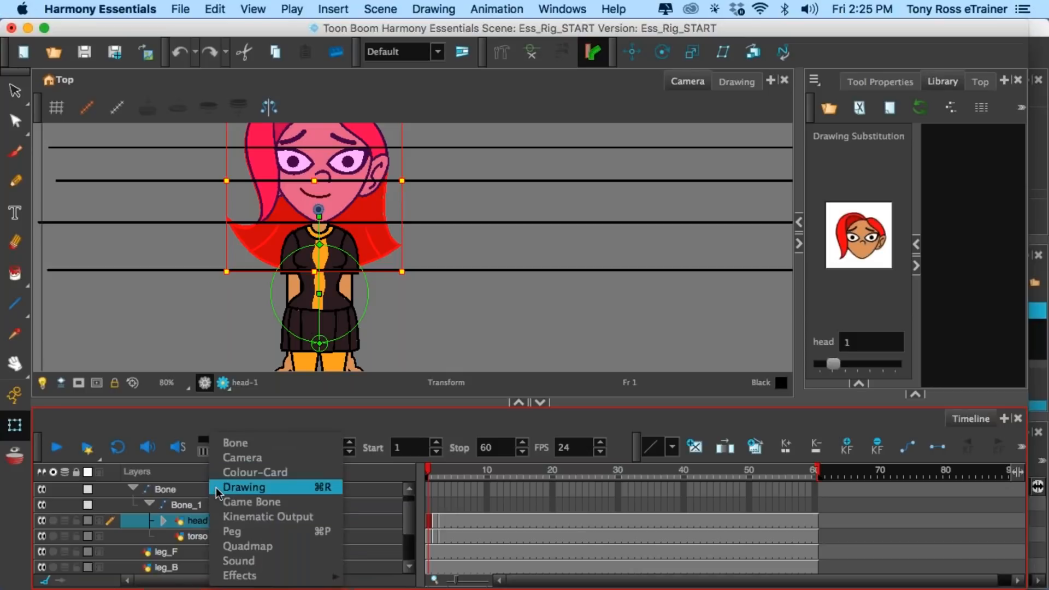
click(238, 519)
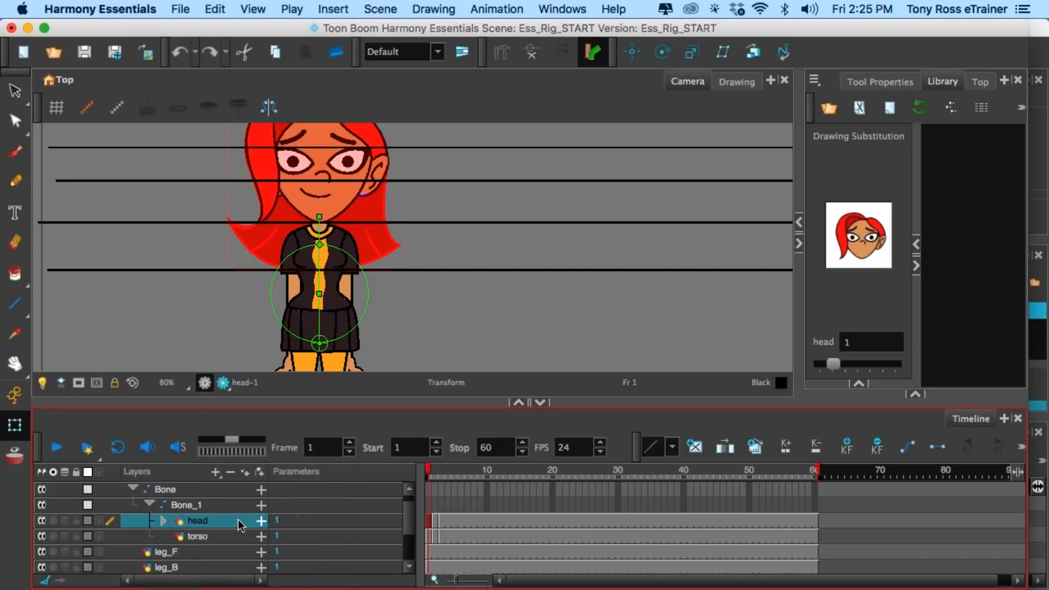
- Collapse the Kinematic Output layer, select the torso layer and test-bend the upper torso bone with the head attached
click(205, 535)
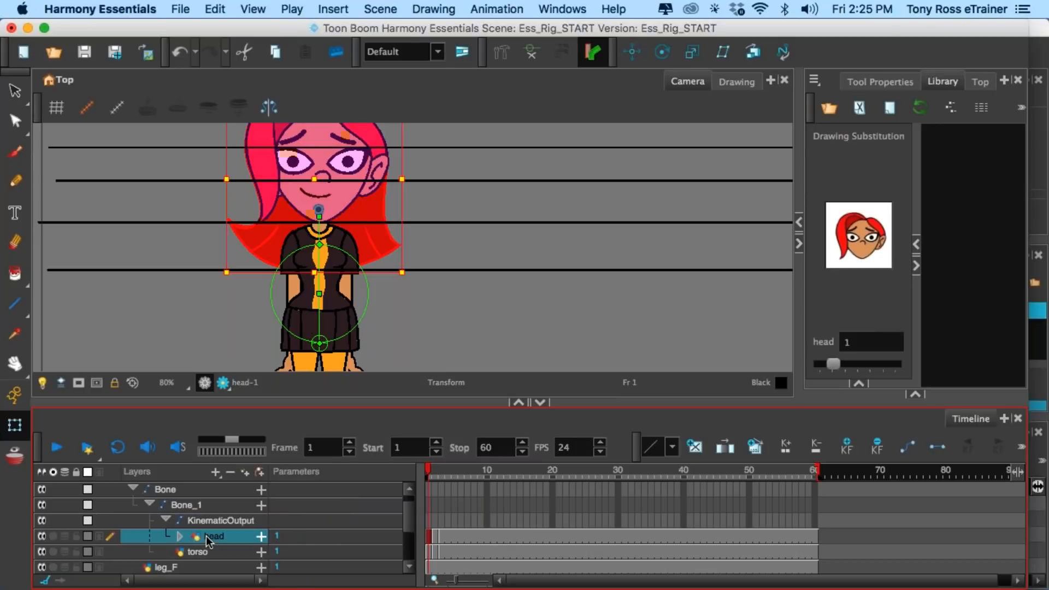
click(168, 520)
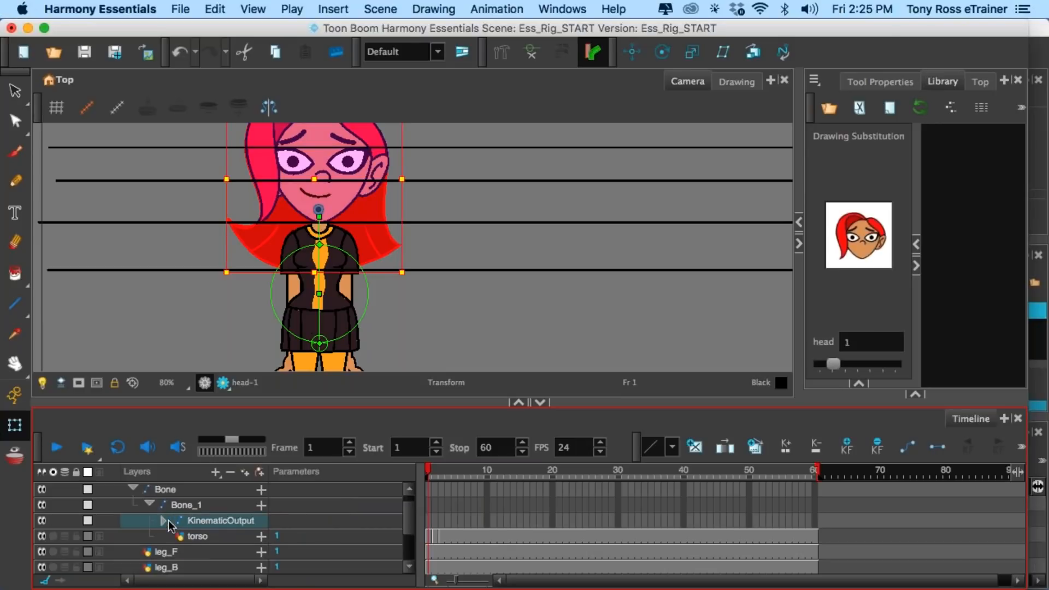
click(197, 536)
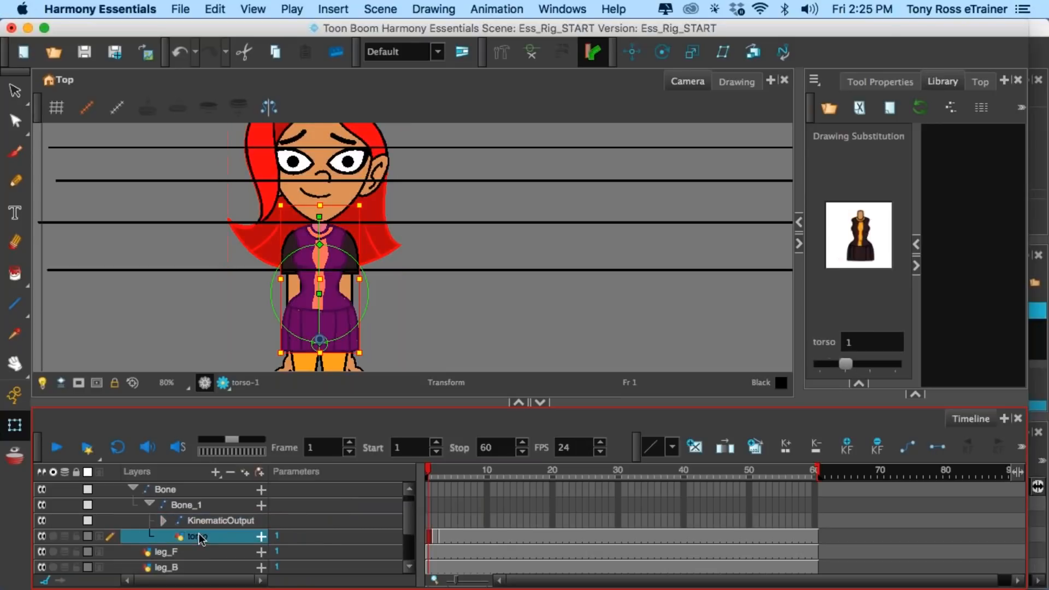
click(311, 230)
mouse_move(311, 229)
mouse_down()
mouse_move(265, 238)
mouse_move(320, 228)
mouse_move(377, 243)
mouse_move(322, 227)
mouse_move(267, 239)
mouse_move(328, 238)
mouse_move(364, 251)
mouse_move(295, 240)
mouse_move(261, 250)
mouse_move(317, 234)
mouse_up()
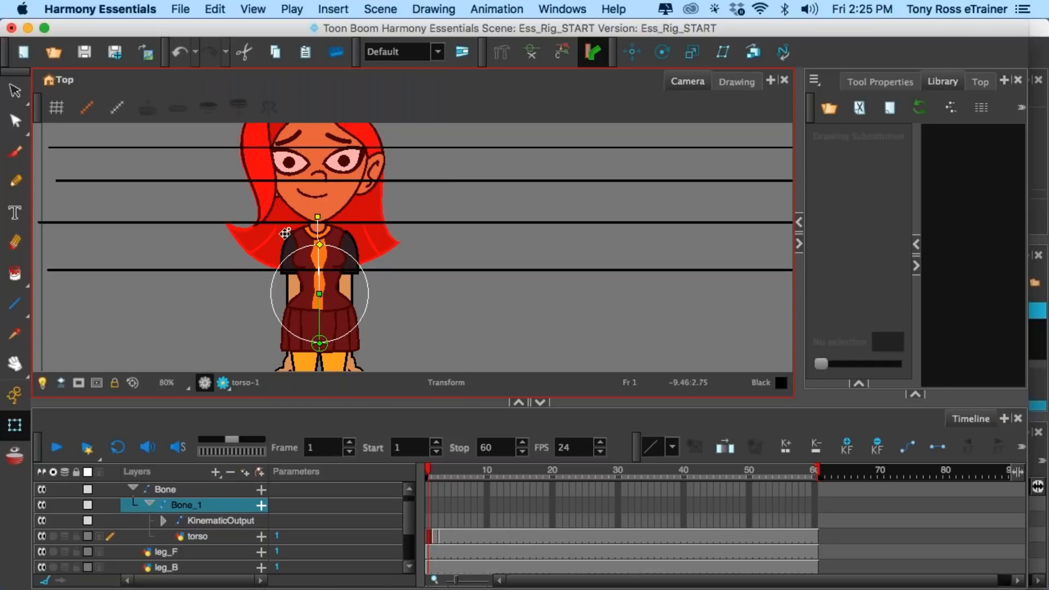
- Rename the torso's root Bone layer to BN_Torso in an enlarged layer list
click(304, 411)
drag(304, 405, 304, 317)
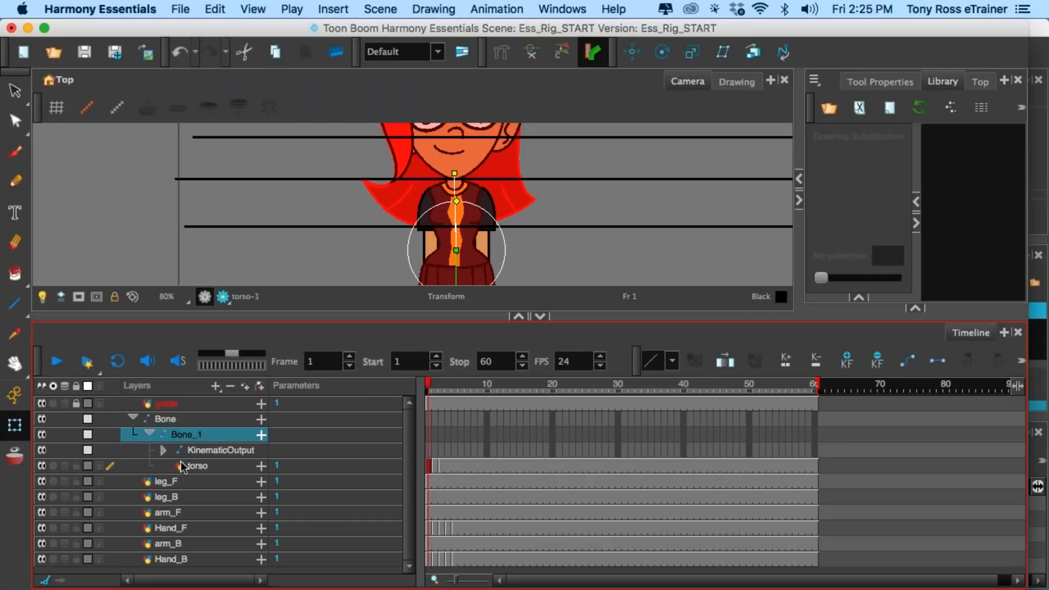
click(171, 422)
double_click(172, 423)
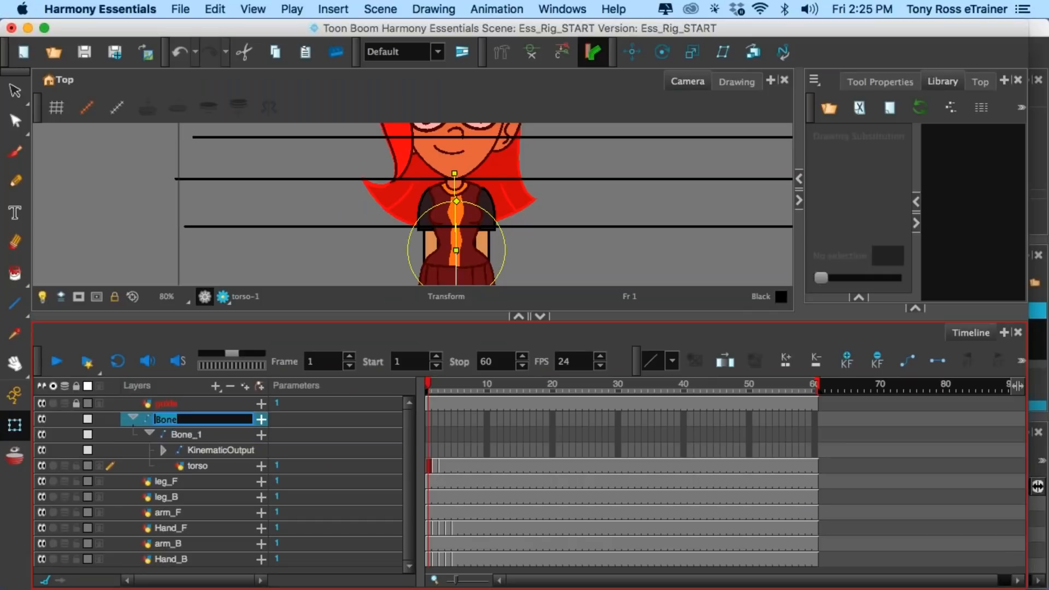
text(BN)
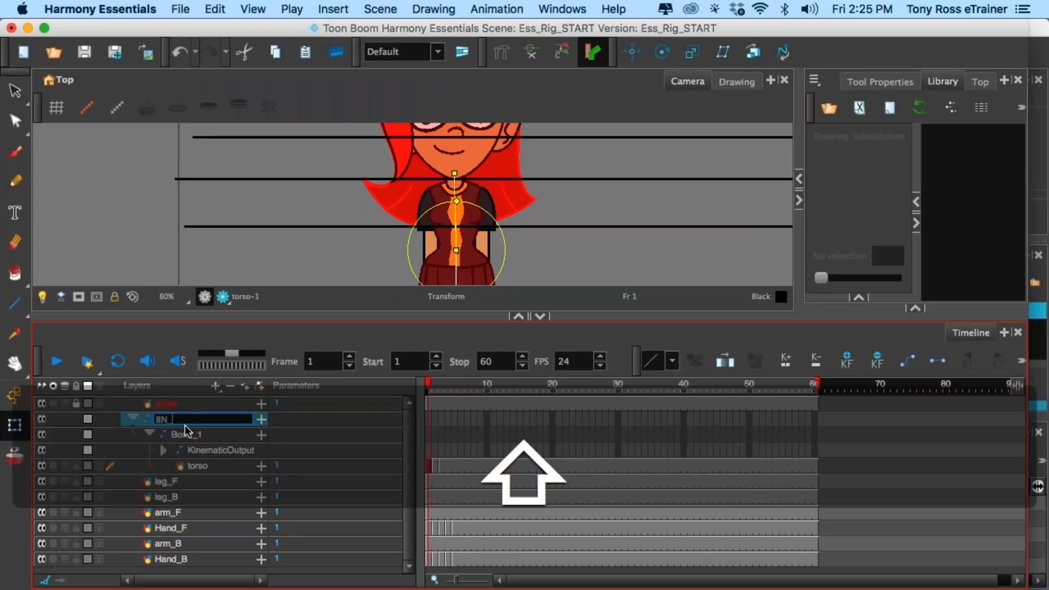
text(_Tors)
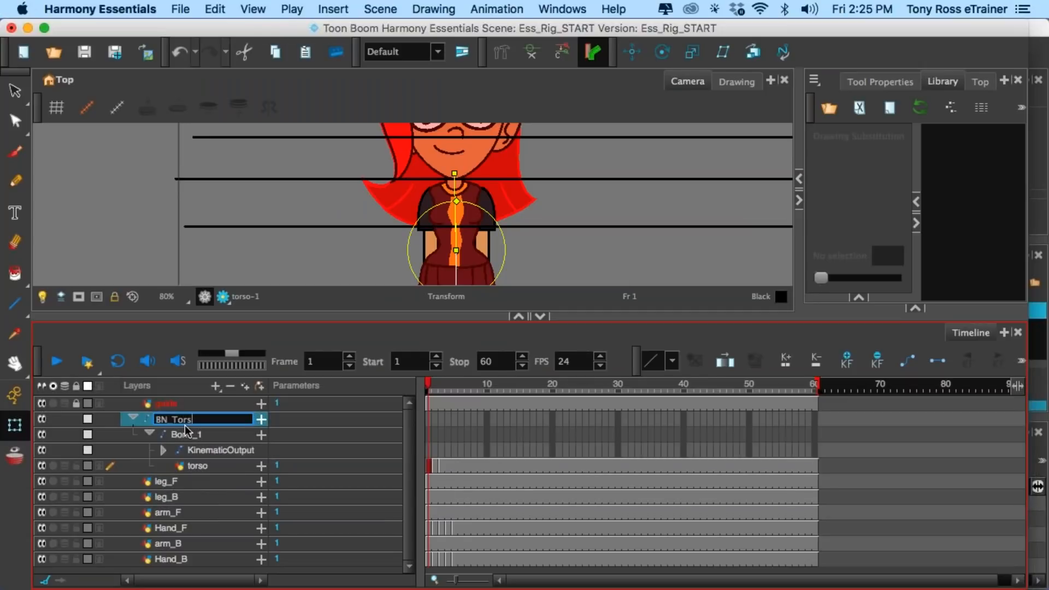
text(o)
- Rename the head's Kinematic Output layer to KO_Head and collapse the BN_Torso hierarchy
click(221, 450)
double_click(221, 449)
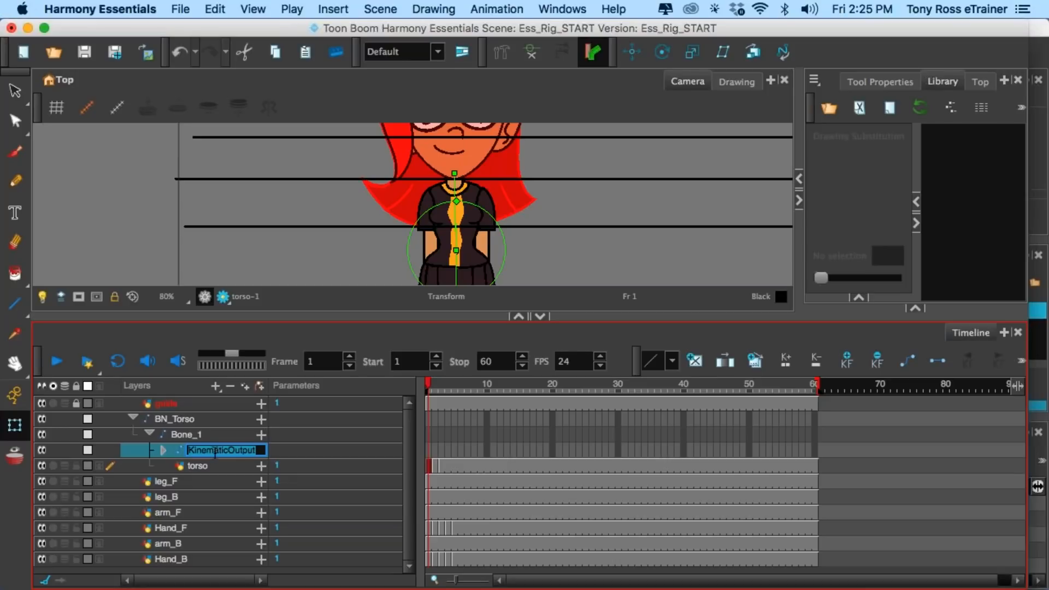
key(shift)
text(KO)
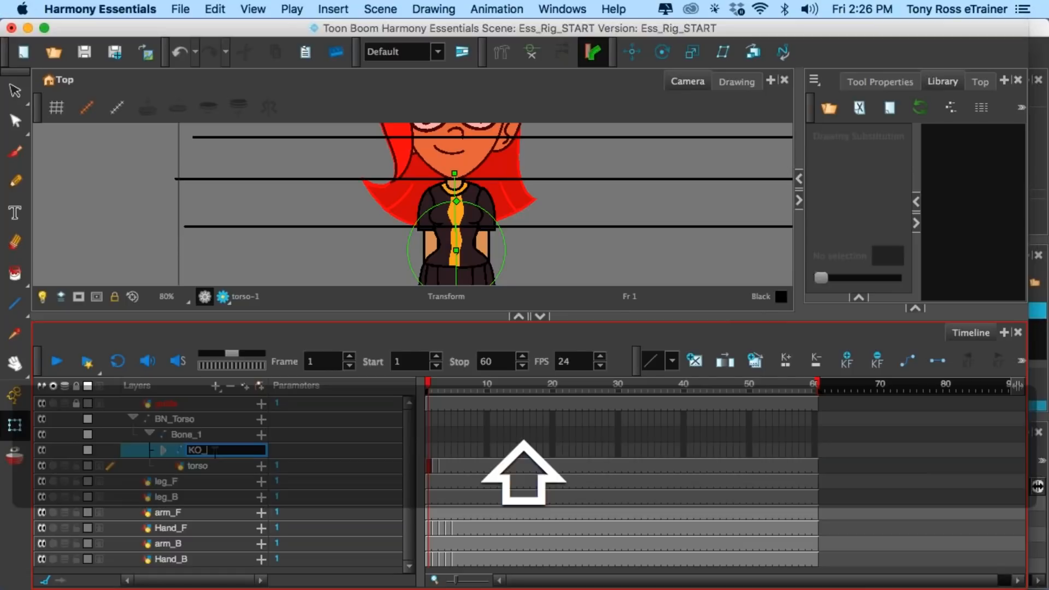
text(_Head)
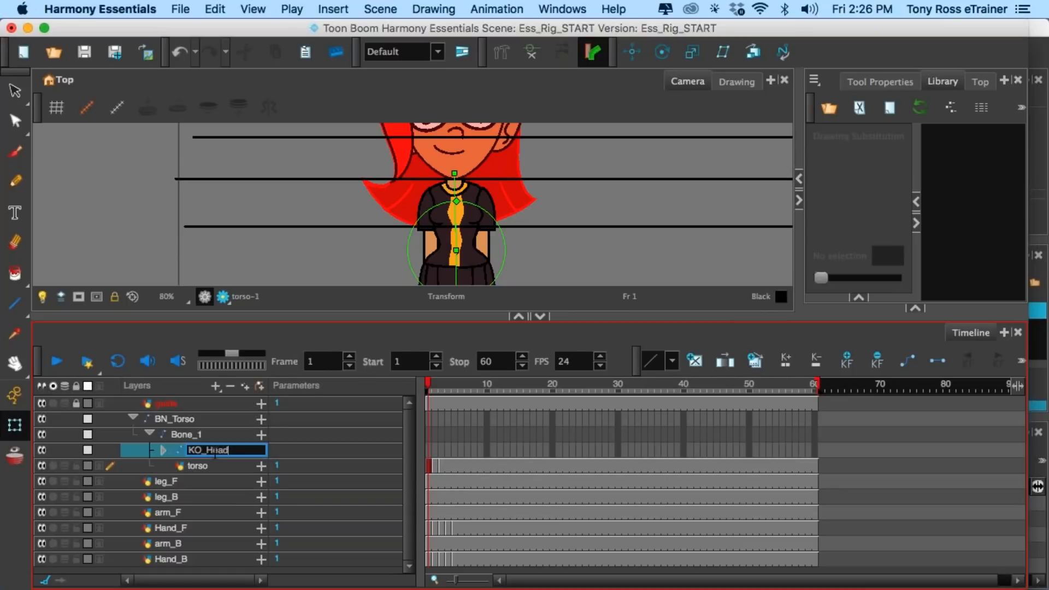
click(229, 512)
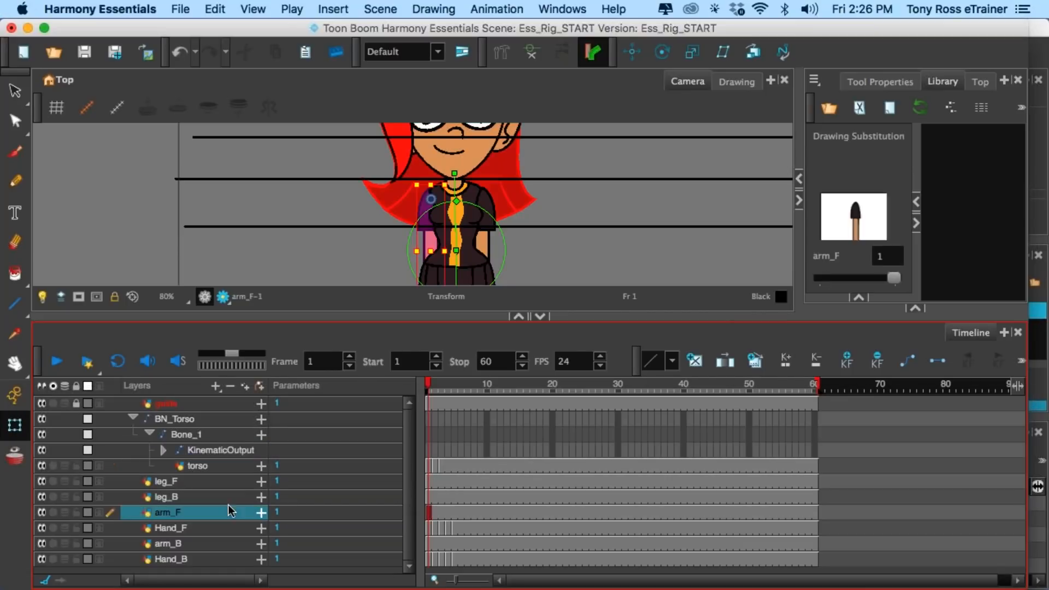
click(132, 419)
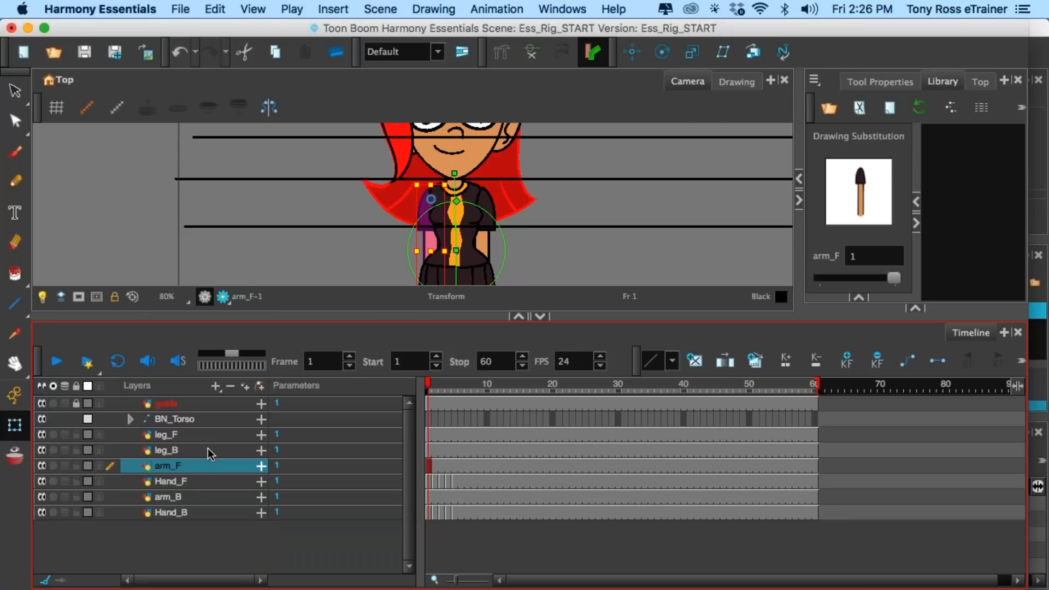
- Prepare leg_F for rigging by activating the Rigging tool, hiding the torso's bone controls, and soloing the leg layer
click(174, 437)
scroll(407, 219, down, 4)
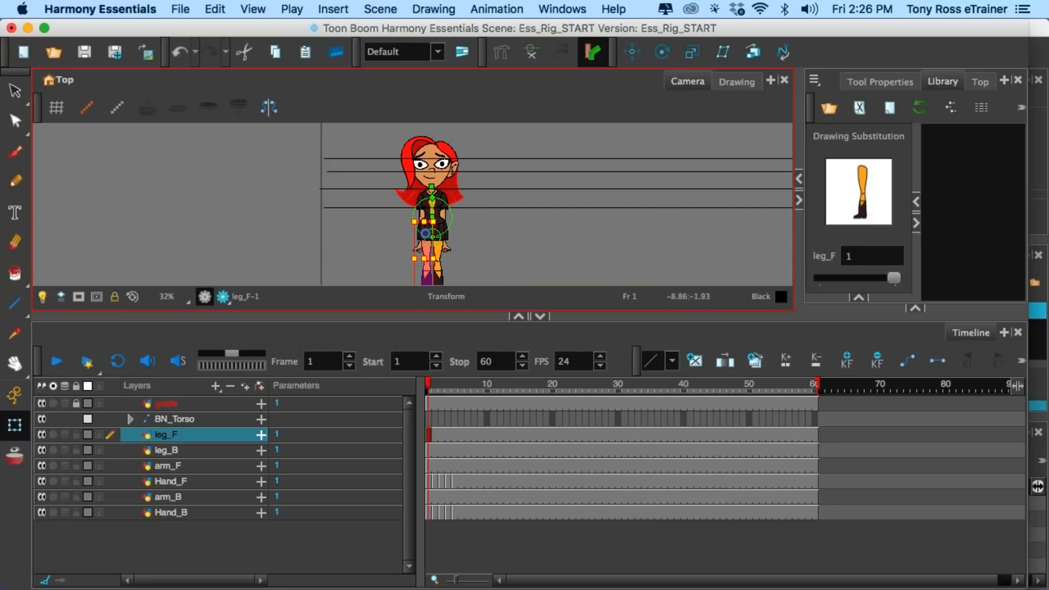
click(180, 451)
click(183, 439)
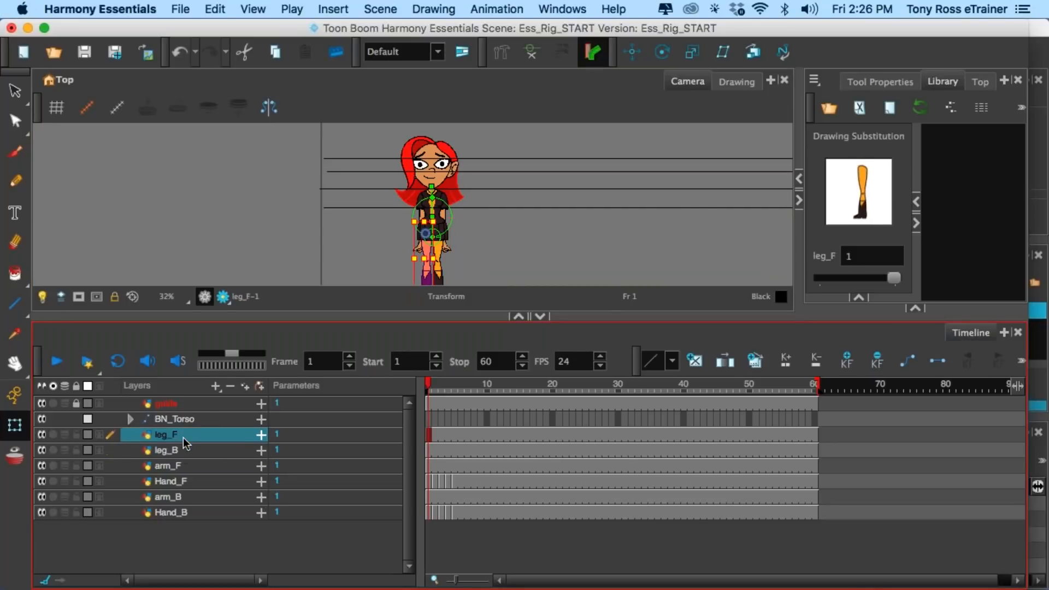
scroll(401, 253, up, 2)
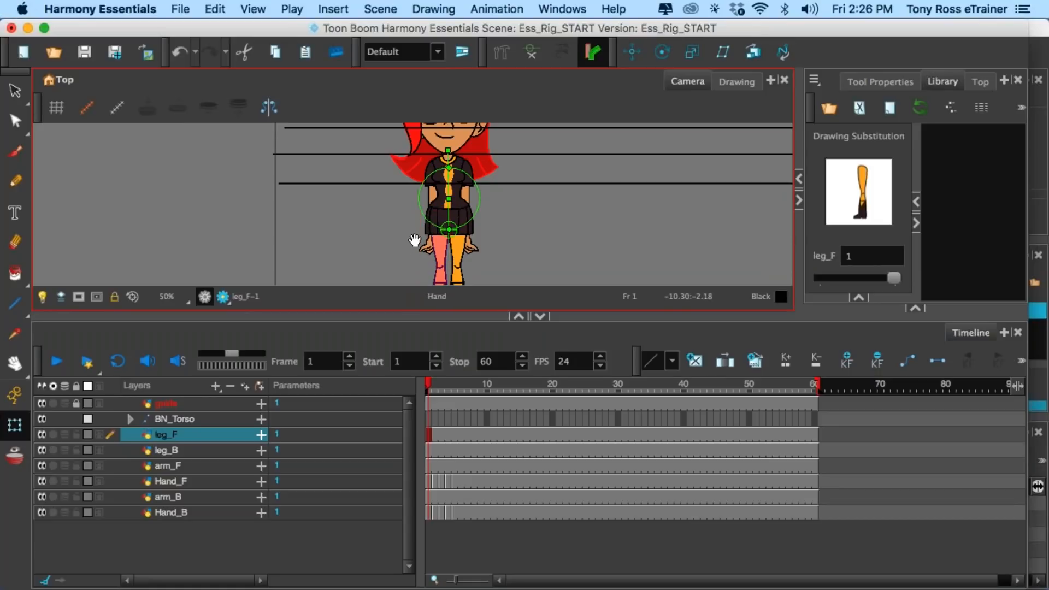
drag(415, 241, 399, 241)
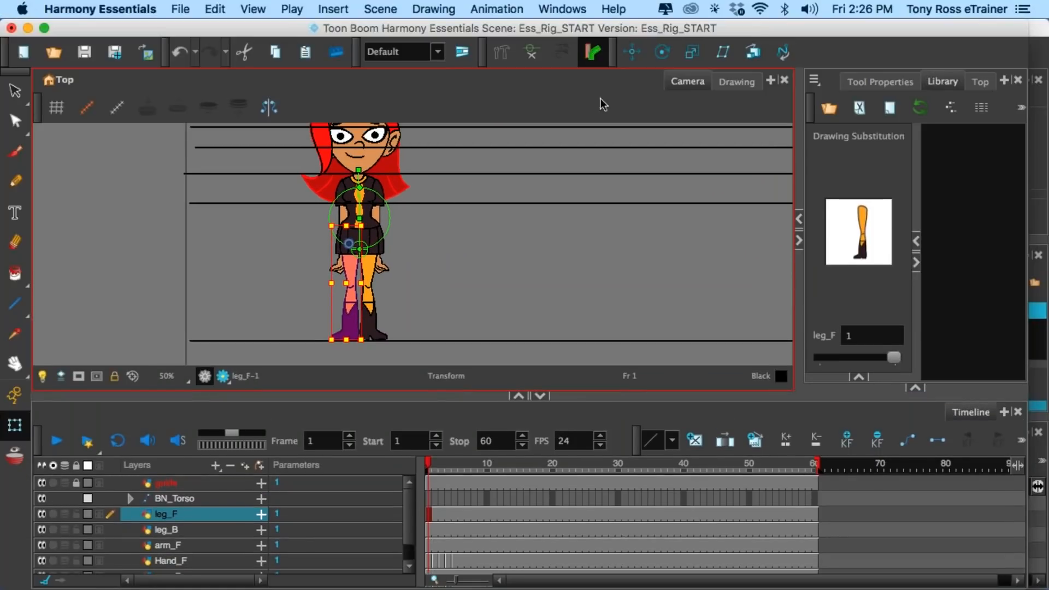
click(502, 53)
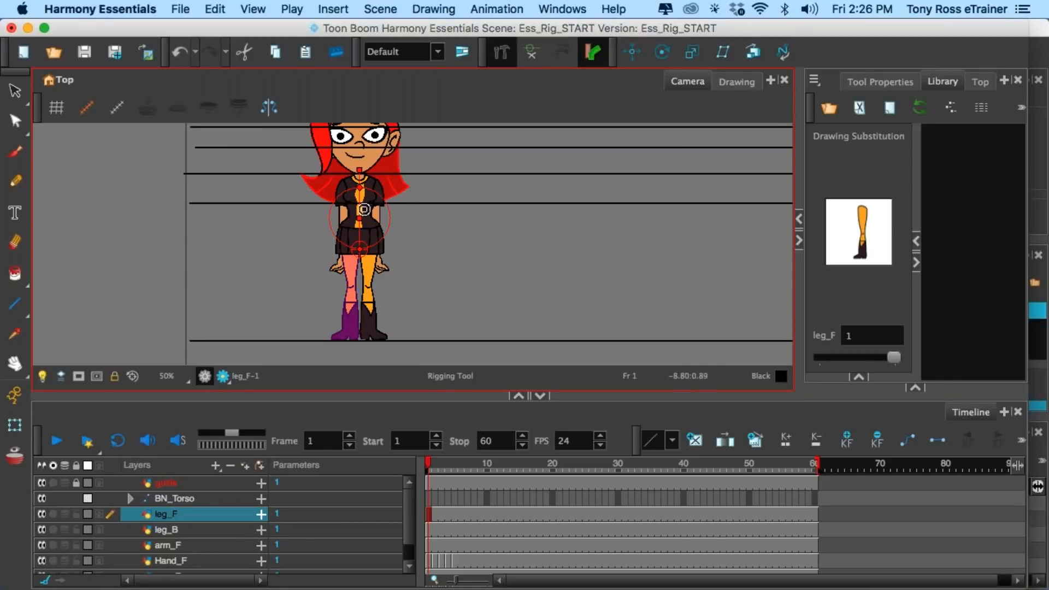
click(529, 60)
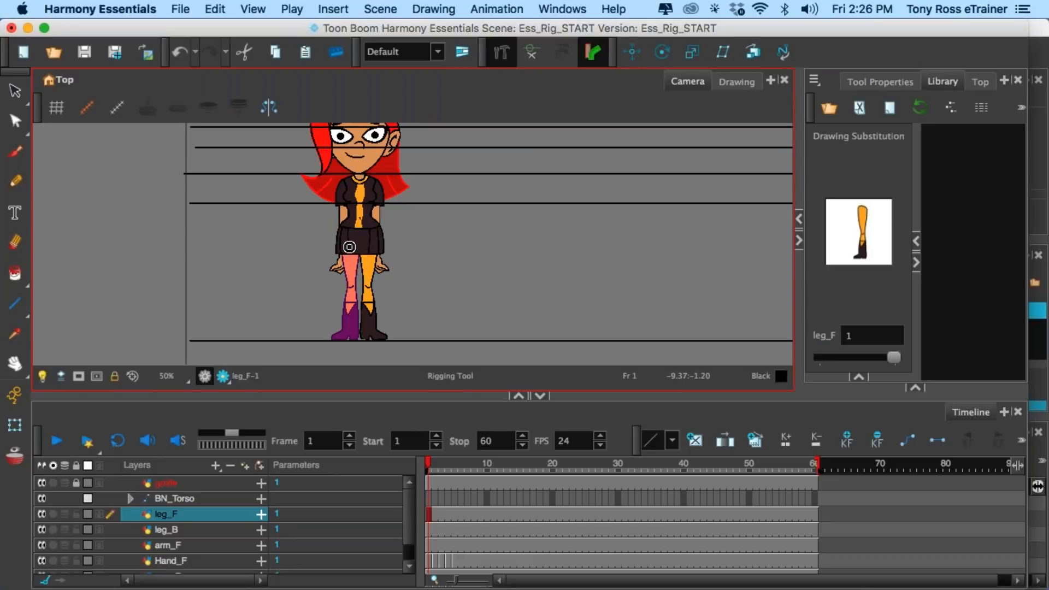
click(54, 517)
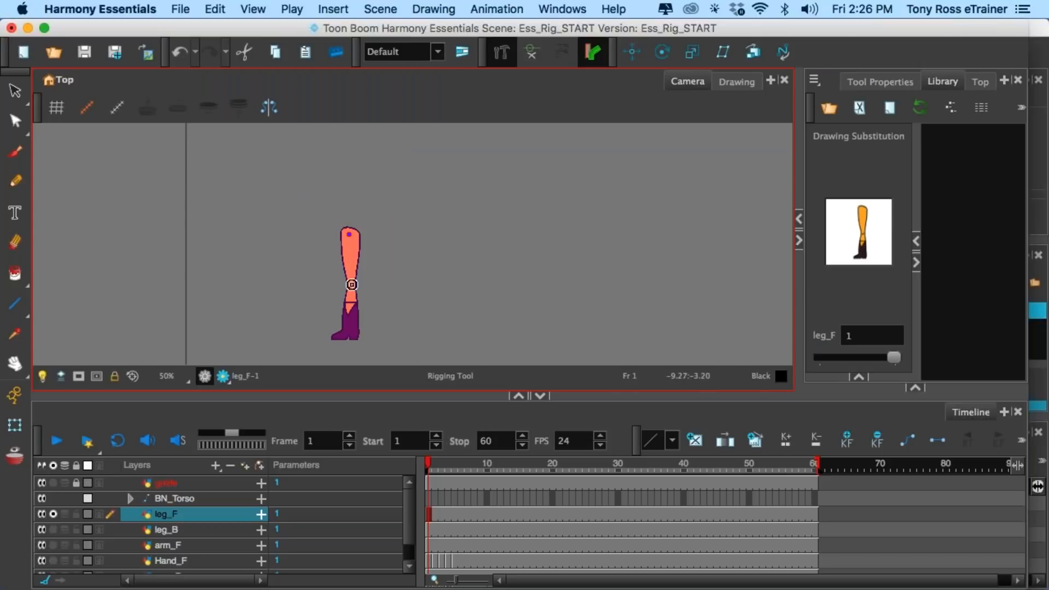
- Draw a two-bone chain on leg_F from the hip through the knee to the ankle, and reduce the knee joint's bend radius
scroll(350, 286, up, 2)
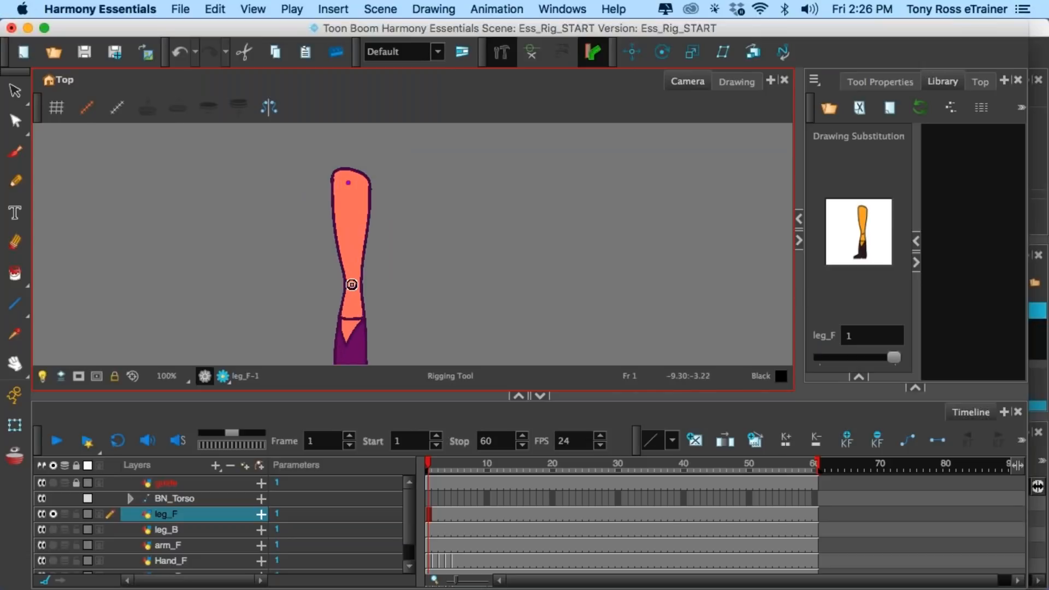
click(352, 283)
scroll(352, 284, down, 2)
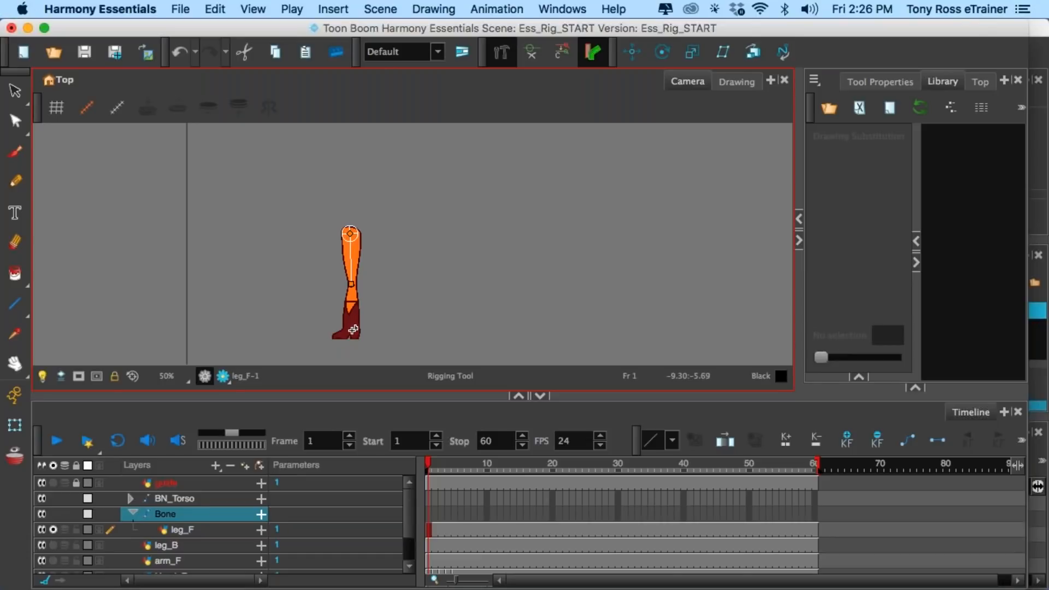
click(353, 330)
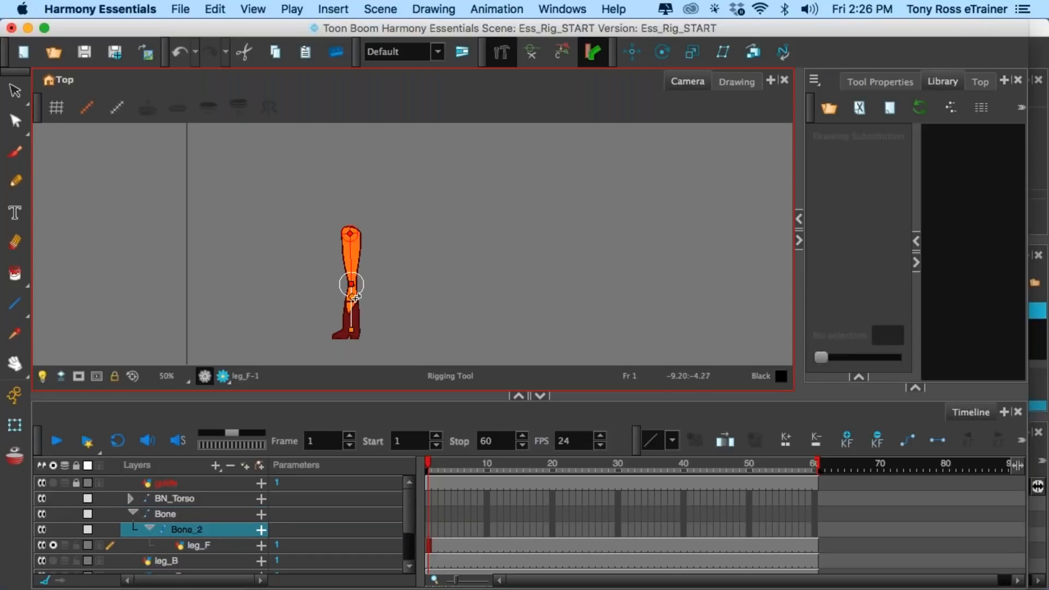
scroll(354, 296, up, 2)
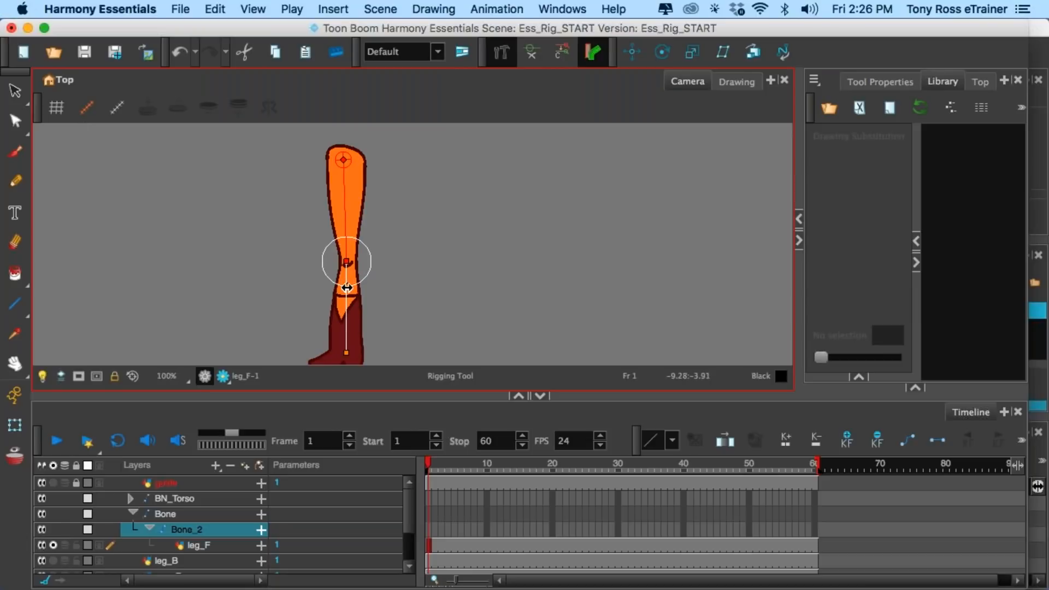
mouse_move(347, 288)
mouse_down()
mouse_move(348, 320)
mouse_move(346, 270)
mouse_up()
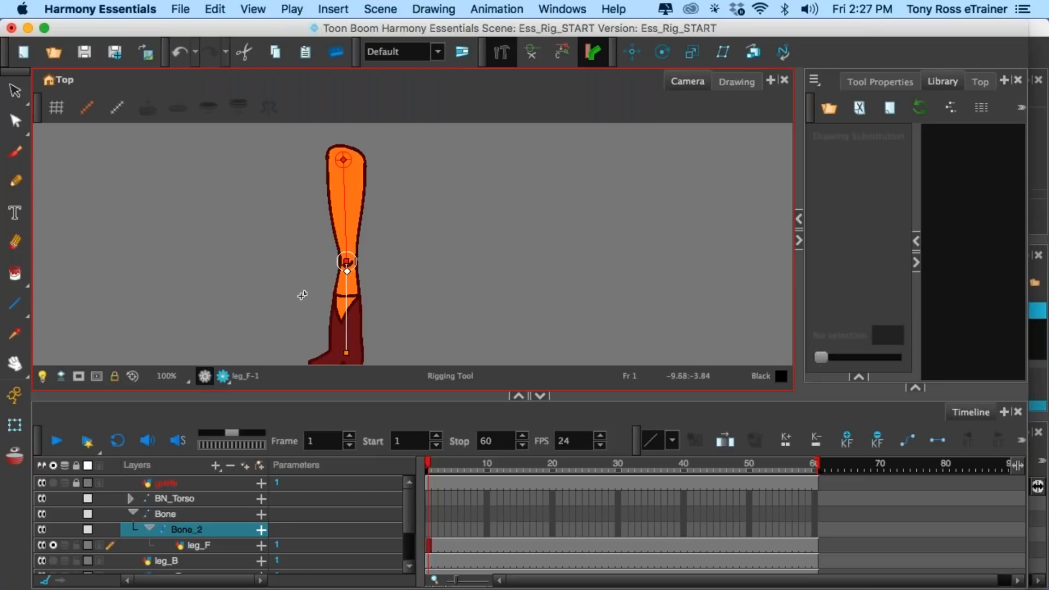
- Test-bend the lower front leg with the Transform tool and undo the bend
click(15, 425)
mouse_move(347, 301)
mouse_down()
mouse_move(385, 262)
mouse_move(362, 307)
mouse_up()
key(super+z)
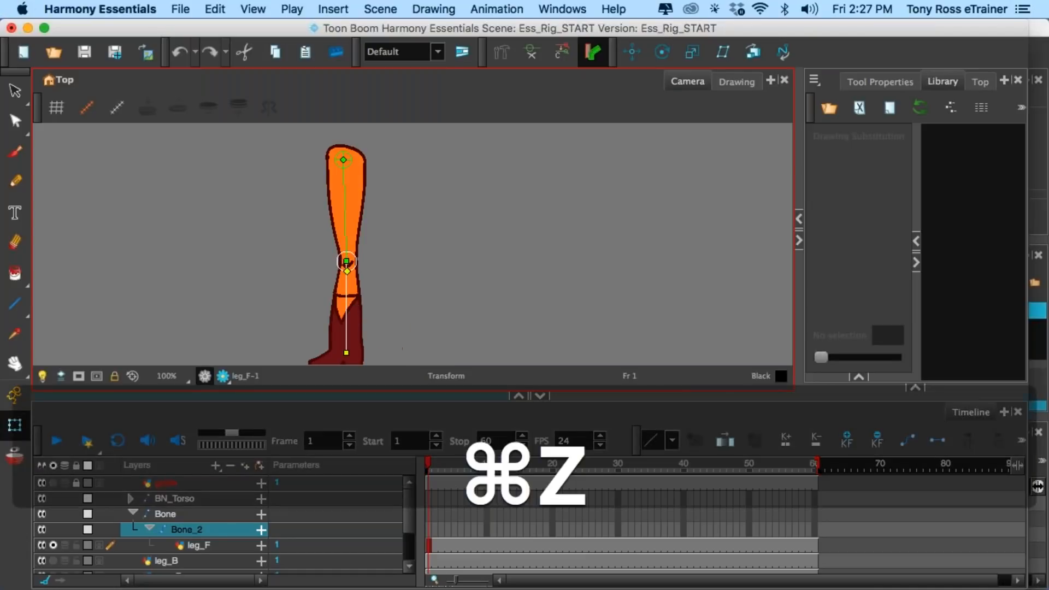
- Rename the front leg's root Bone layer to BN_Leg_F
click(167, 515)
double_click(167, 515)
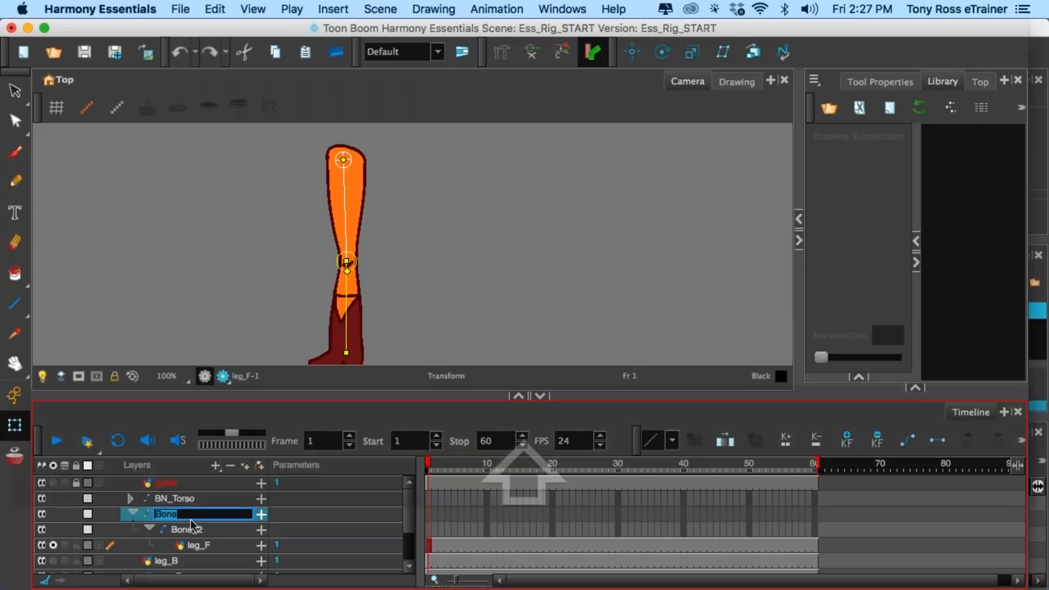
text(BN)
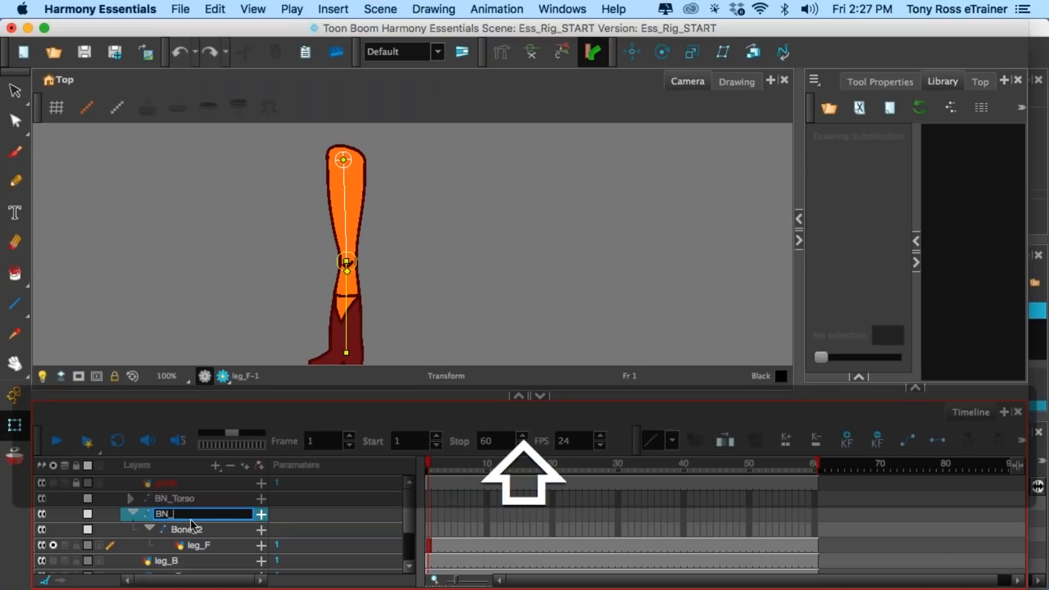
text(_Leg_)
key(Return)
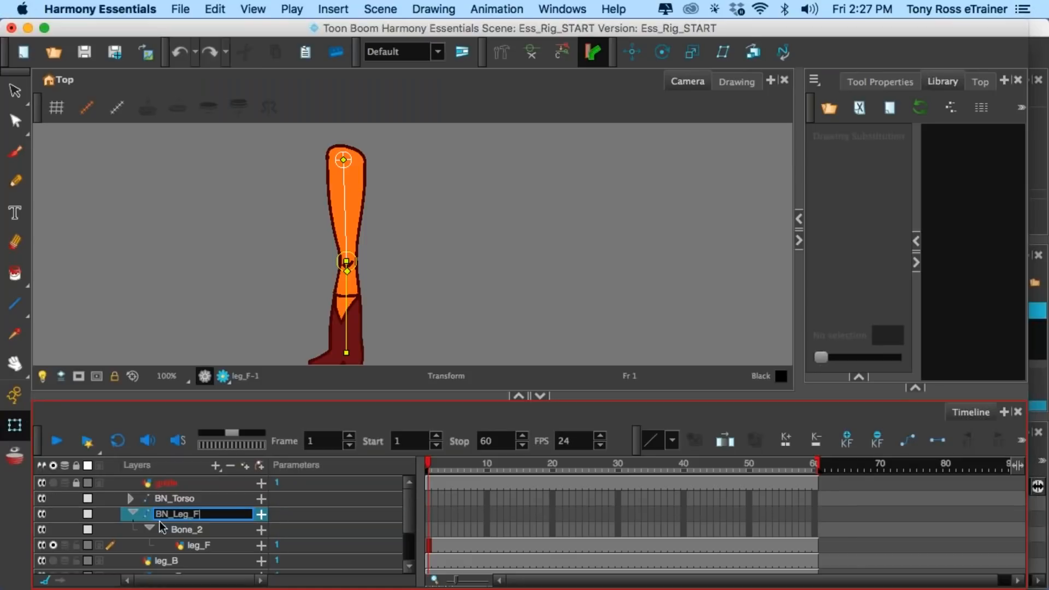
- Turn off solo on the leg_F layer and collapse the BN_Leg_F hierarchy
click(129, 513)
click(129, 514)
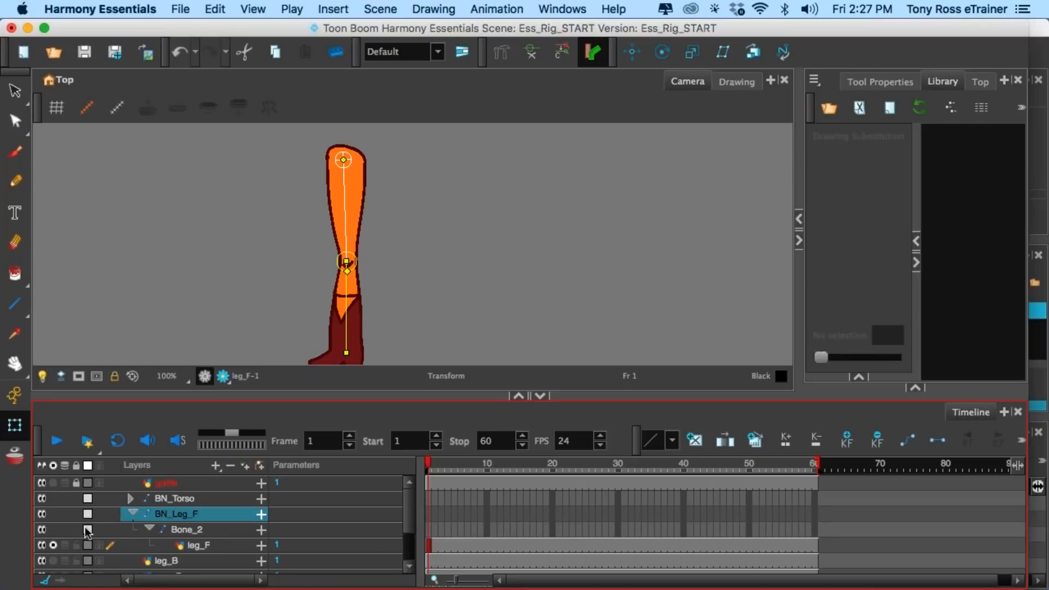
click(53, 545)
click(130, 514)
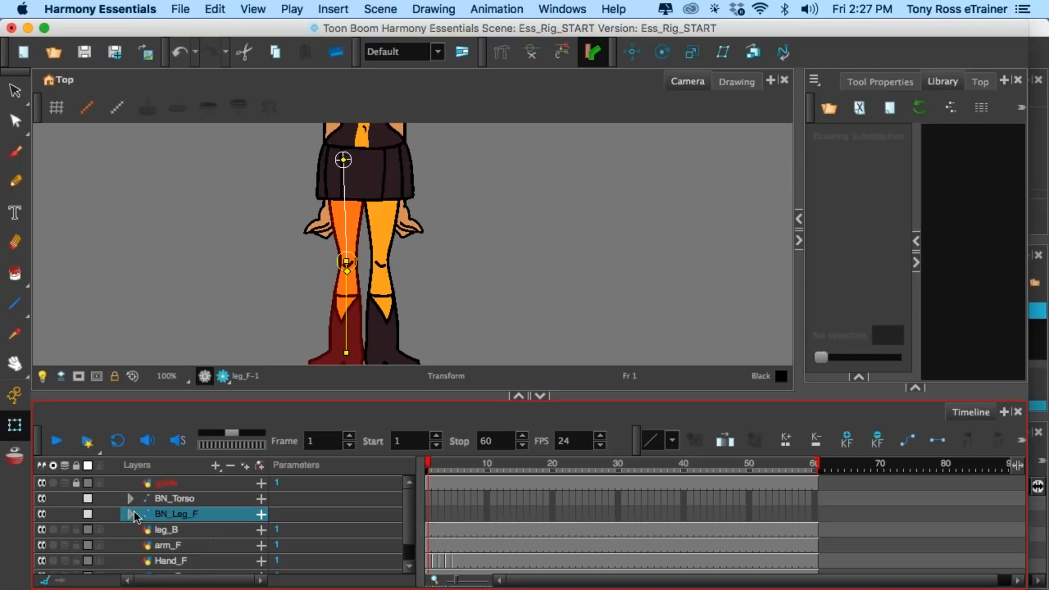
- Solo leg_B, draw a two-bone chain from its hip through the knee to the ankle, and reduce the knee joint's bend radius
scroll(137, 533, down, 1)
click(159, 515)
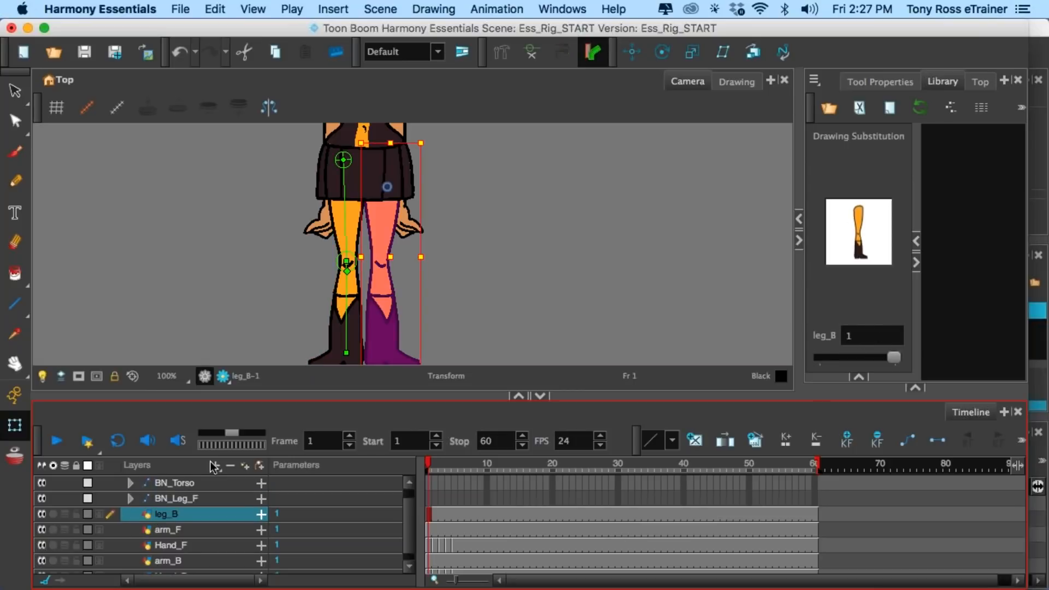
click(492, 54)
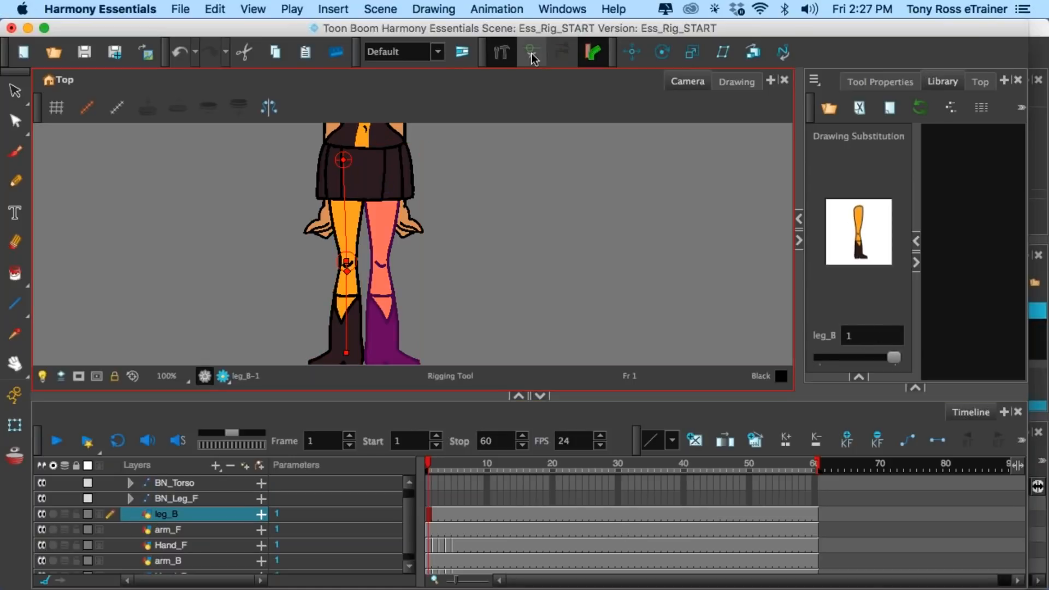
click(53, 515)
click(383, 156)
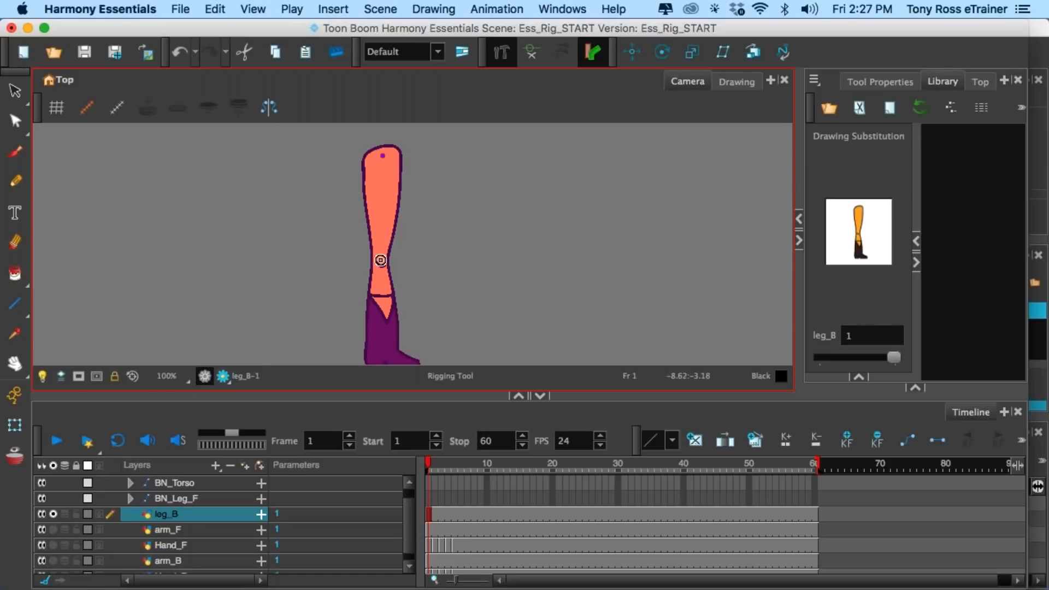
click(381, 261)
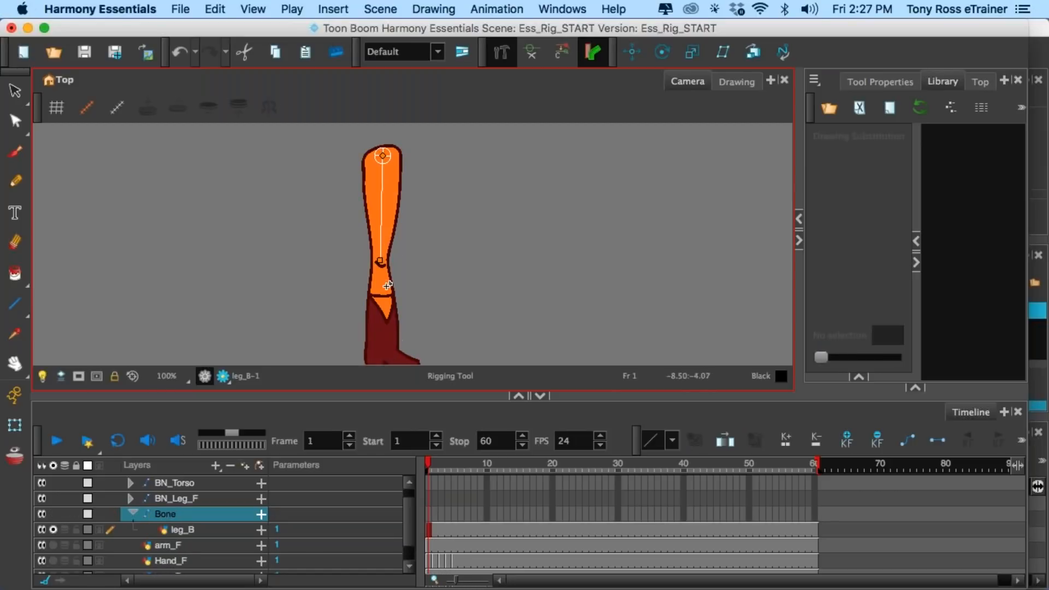
click(384, 353)
drag(381, 287, 377, 274)
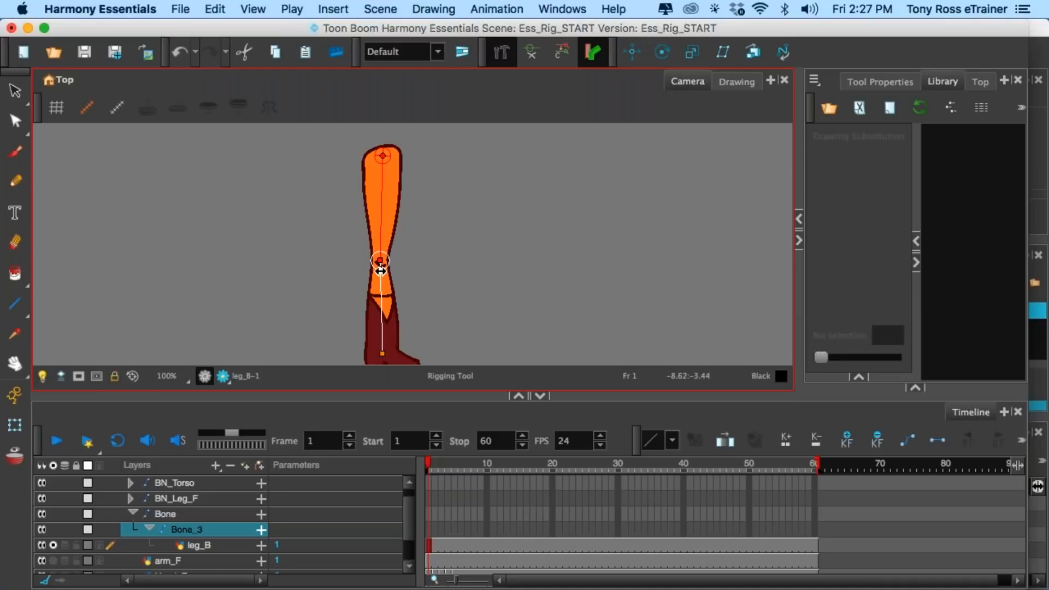
drag(380, 272, 380, 268)
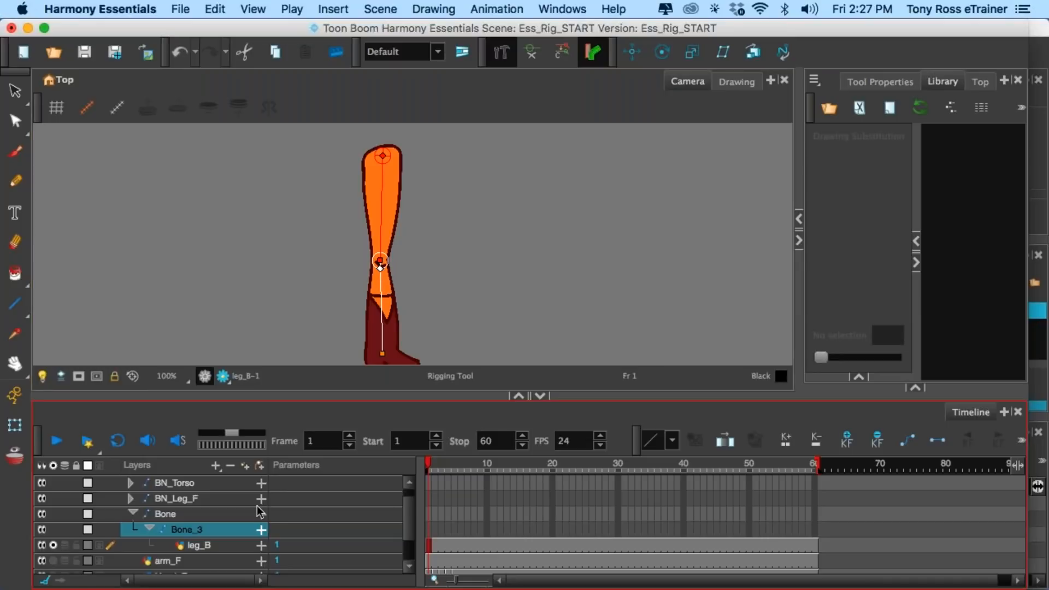
- Rename the back leg's root Bone layer to BN_Leg_B
click(187, 513)
click(187, 513)
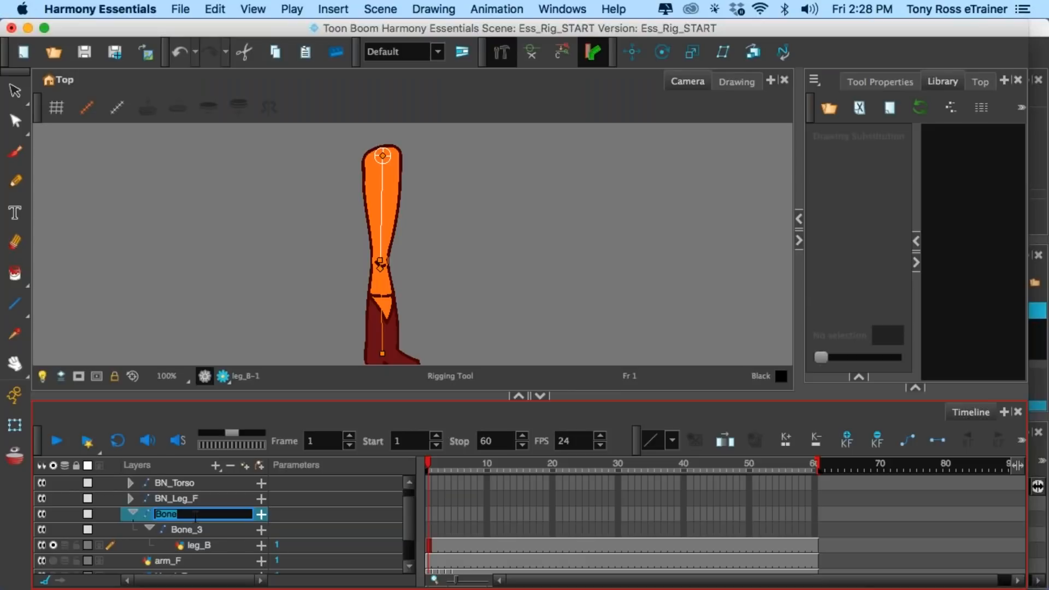
text(BN)
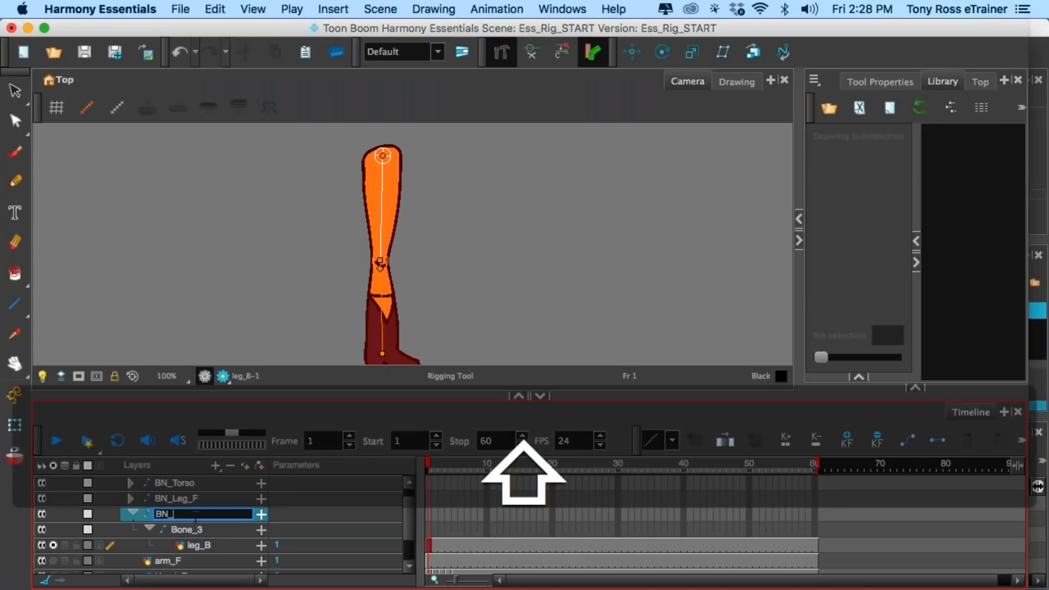
text(_Leg_)
- Turn off solo on the leg_B layer and collapse the BN_Leg_B hierarchy
click(131, 514)
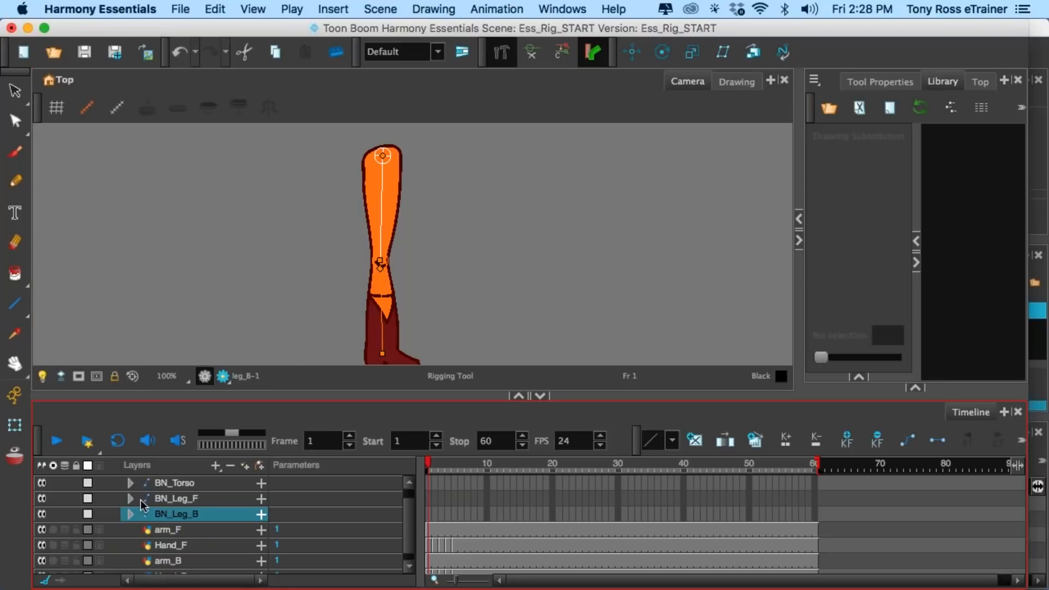
click(132, 514)
click(54, 546)
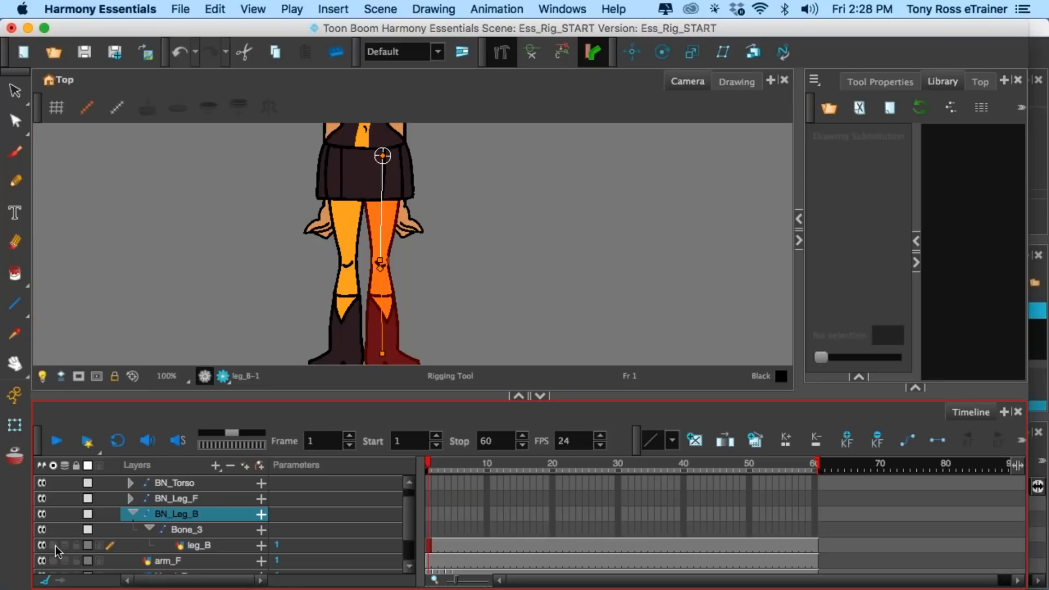
click(131, 513)
- Solo arm_F, draw a two-bone chain from its shoulder through the elbow to the wrist, and reduce the elbow joint's bend radius
click(175, 530)
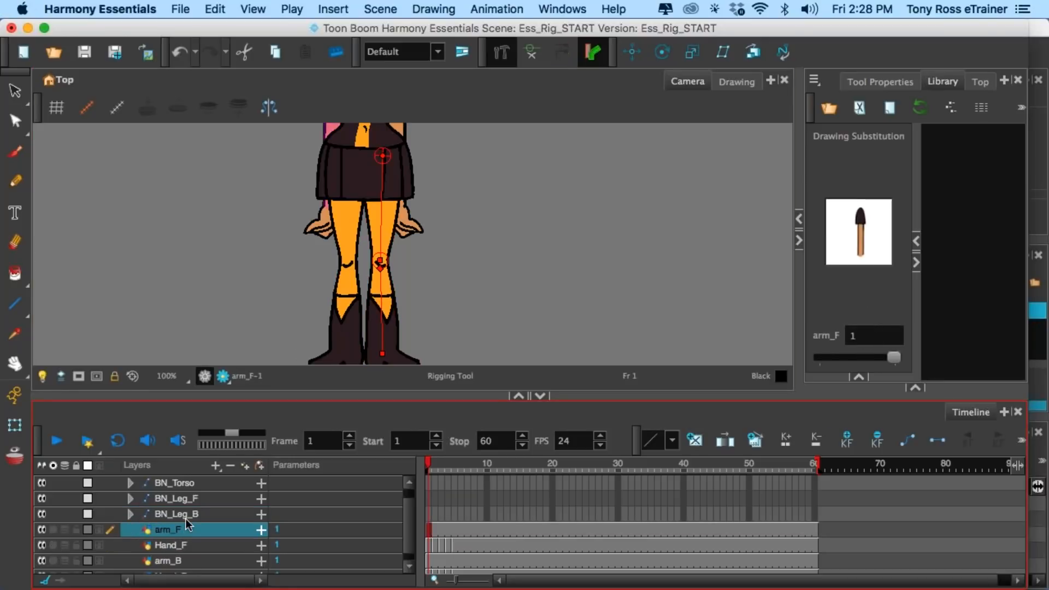
scroll(347, 218, down, 3)
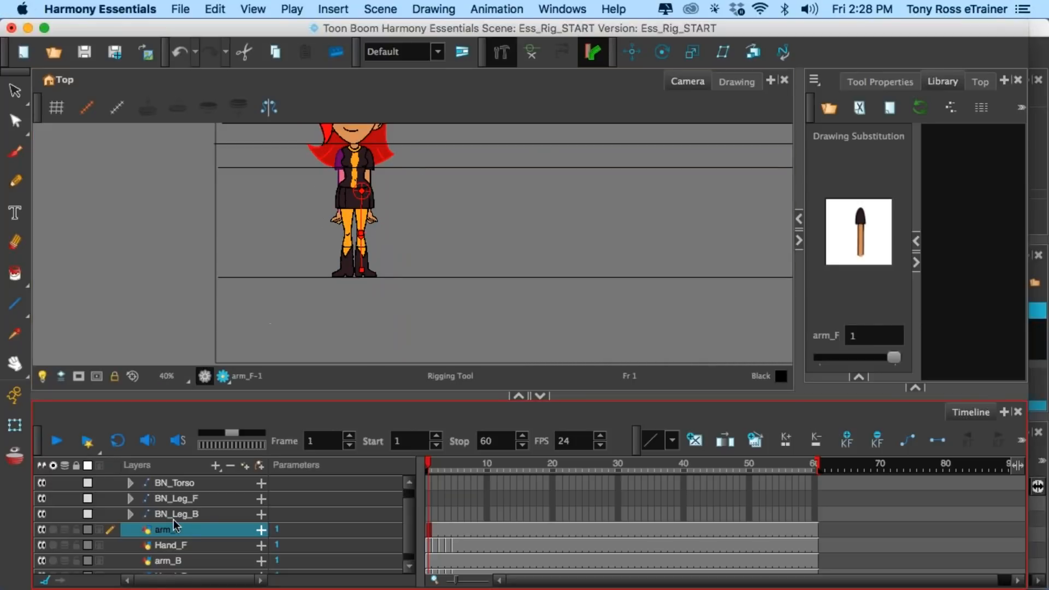
click(53, 530)
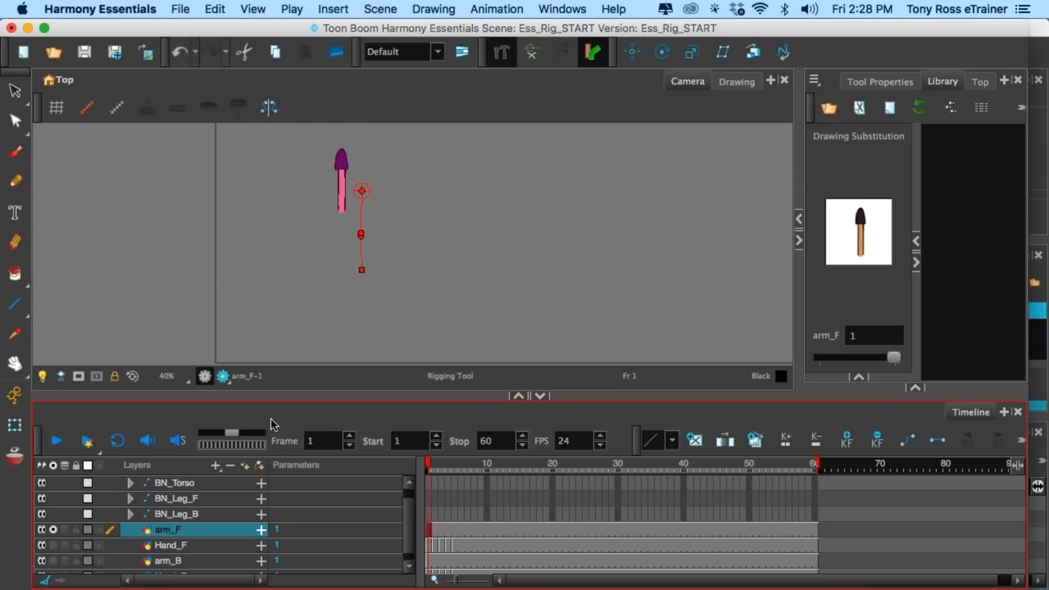
click(539, 51)
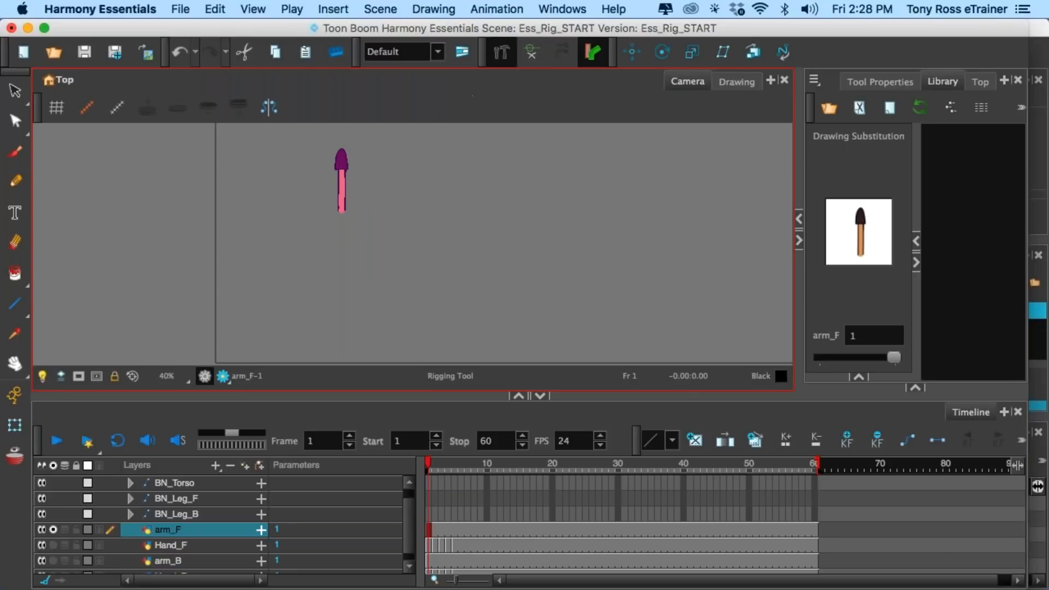
click(341, 186)
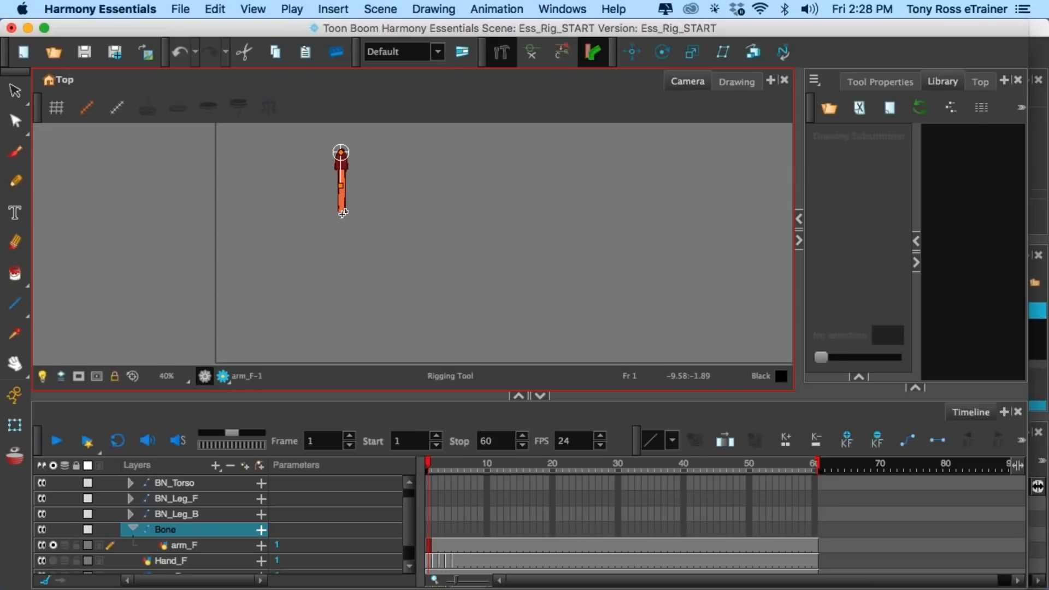
click(343, 210)
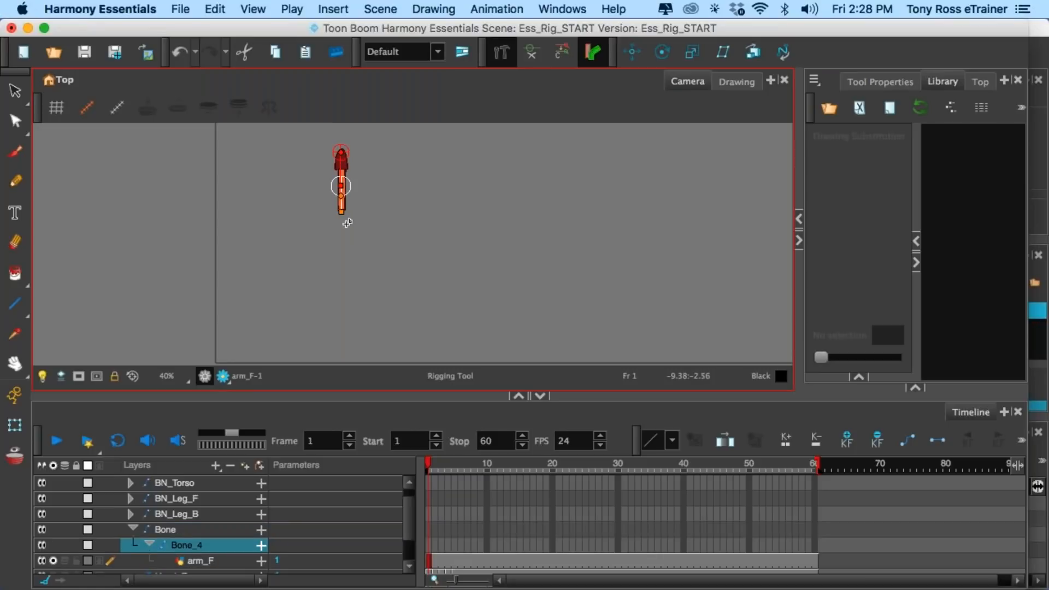
scroll(339, 207, up, 2)
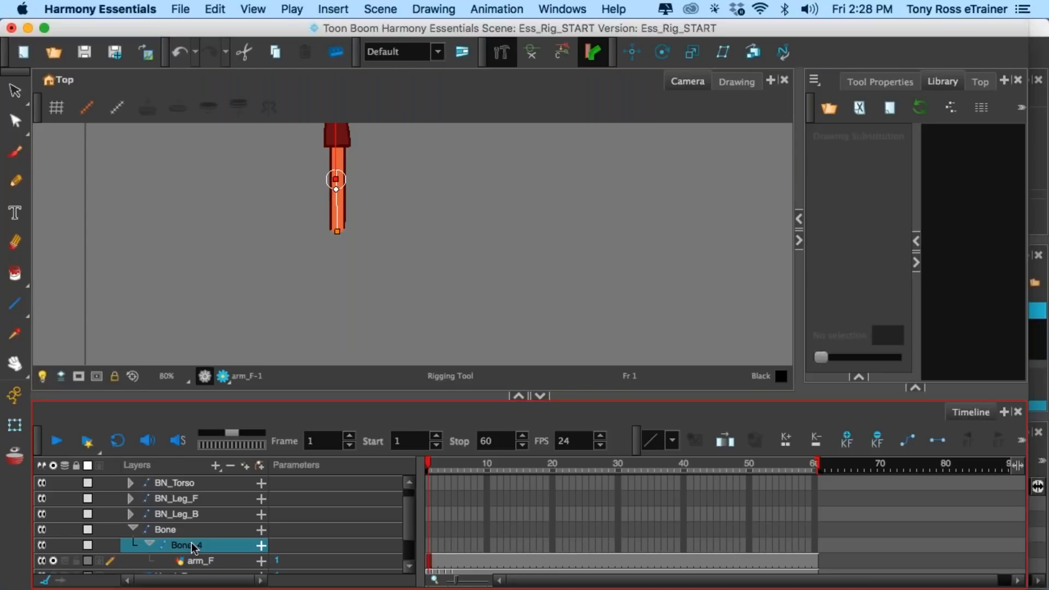
- Turn off solo on arm_F and parent Hand_F under the lower arm bone Bone_4, alongside arm_F
scroll(206, 563, down, 3)
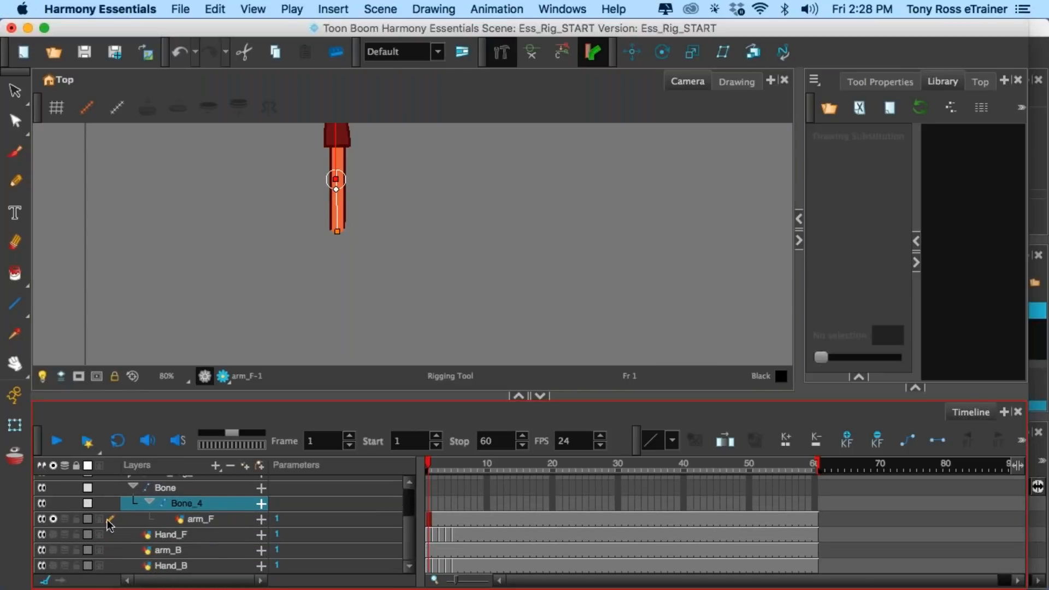
click(53, 519)
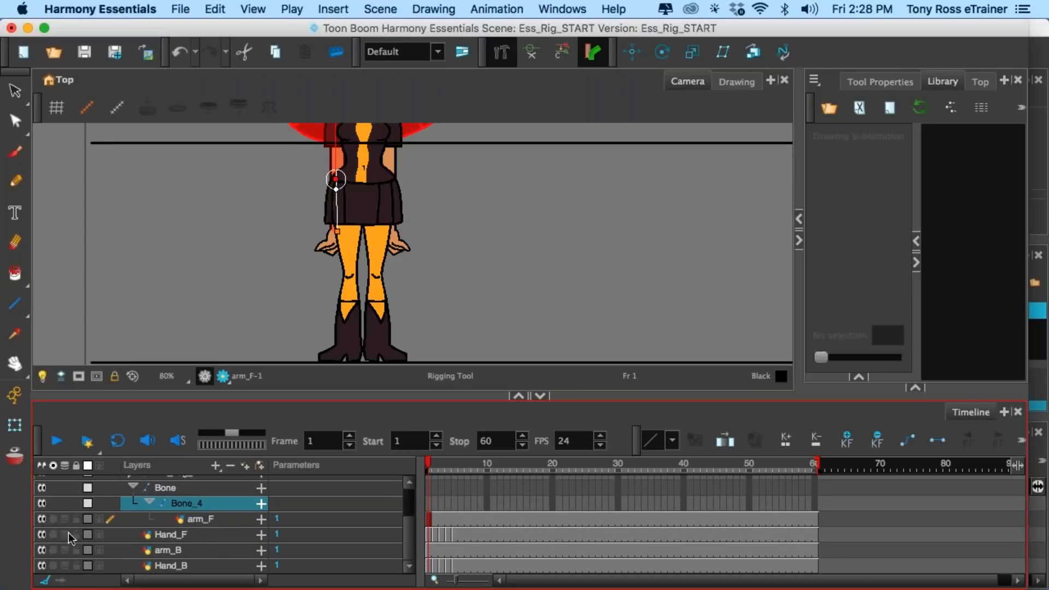
click(176, 537)
drag(176, 535, 203, 518)
click(202, 534)
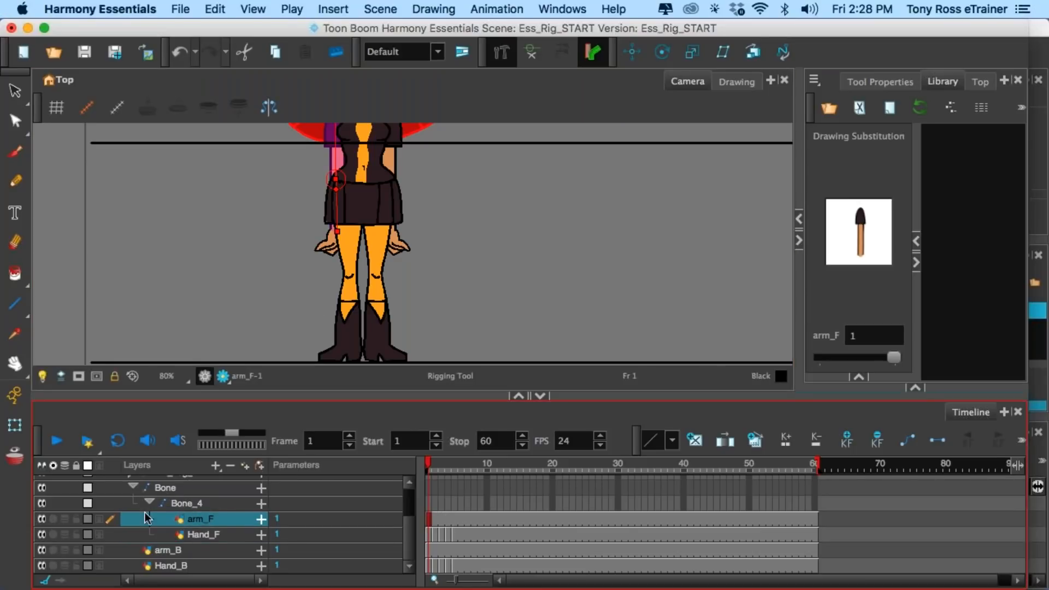
- Rename the front arm's root Bone layer to BN_Arm_F and collapse its hierarchy
double_click(163, 488)
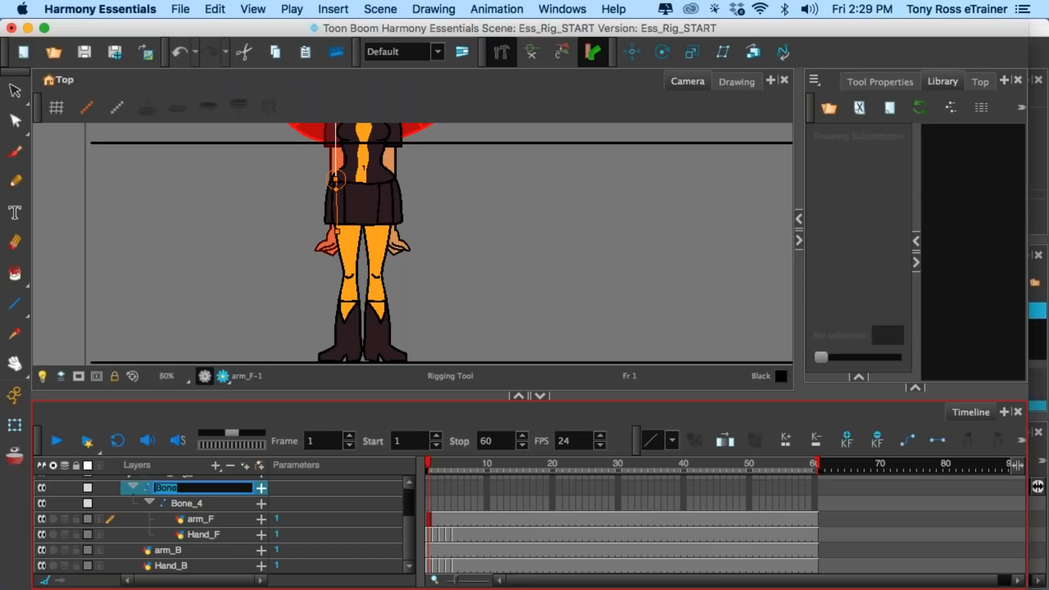
text(BN_Arm)
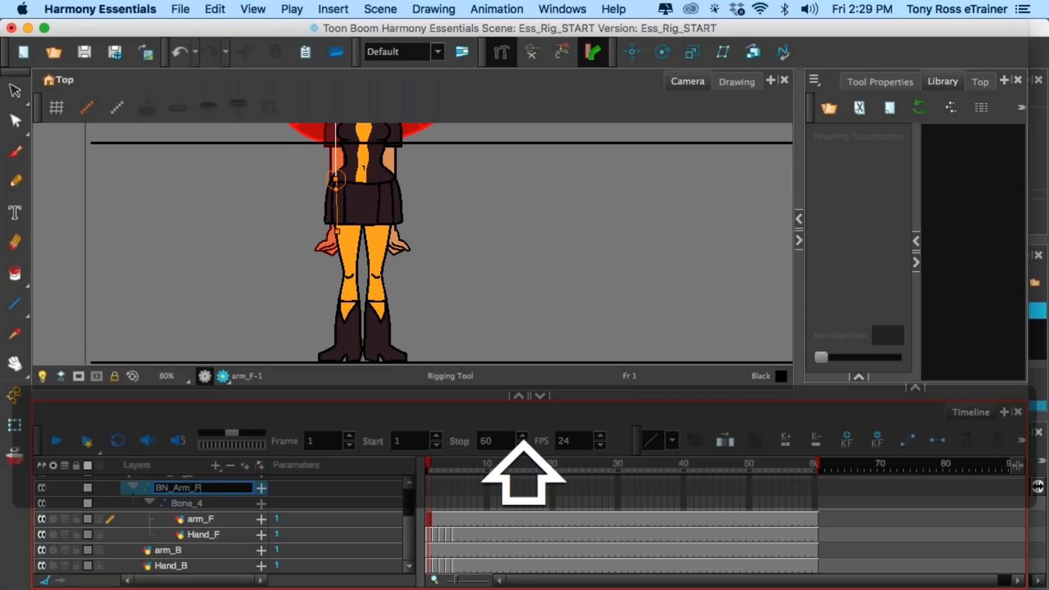
text(_F)
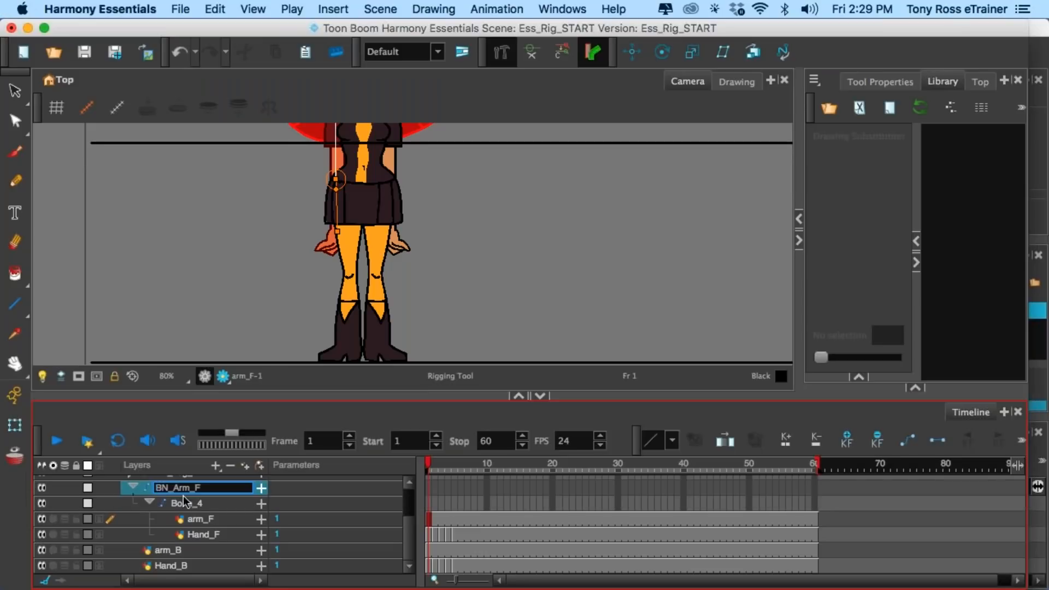
click(133, 486)
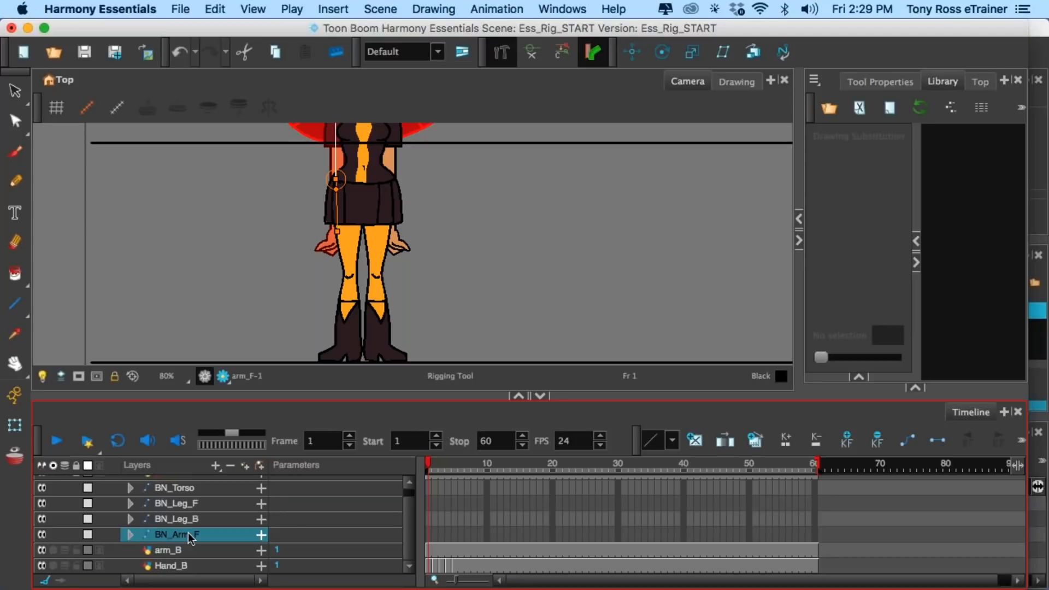
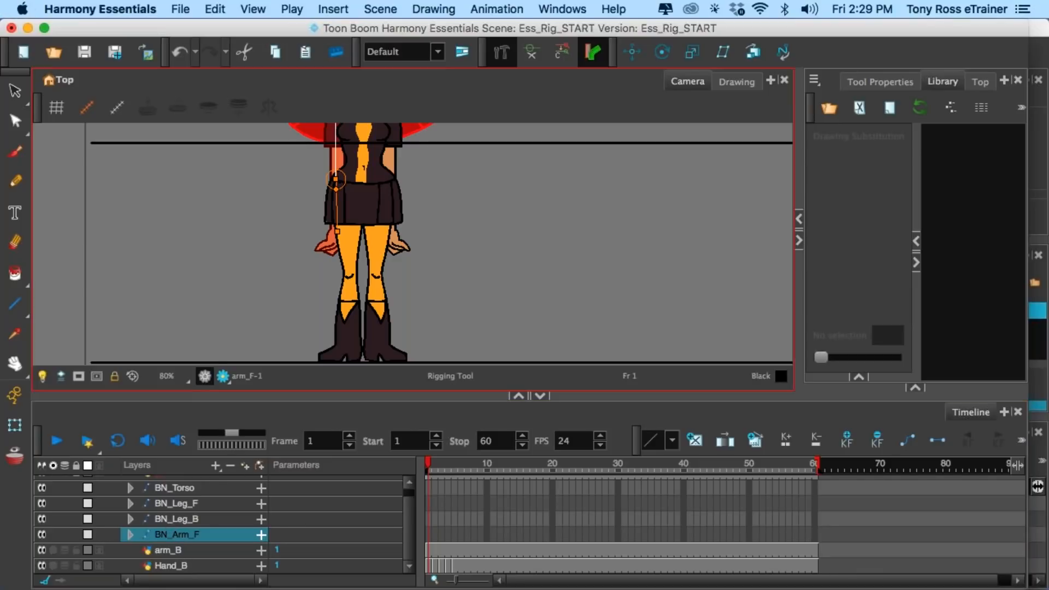
- Test-bend the front forearm with the Transform tool and undo the bend
click(18, 425)
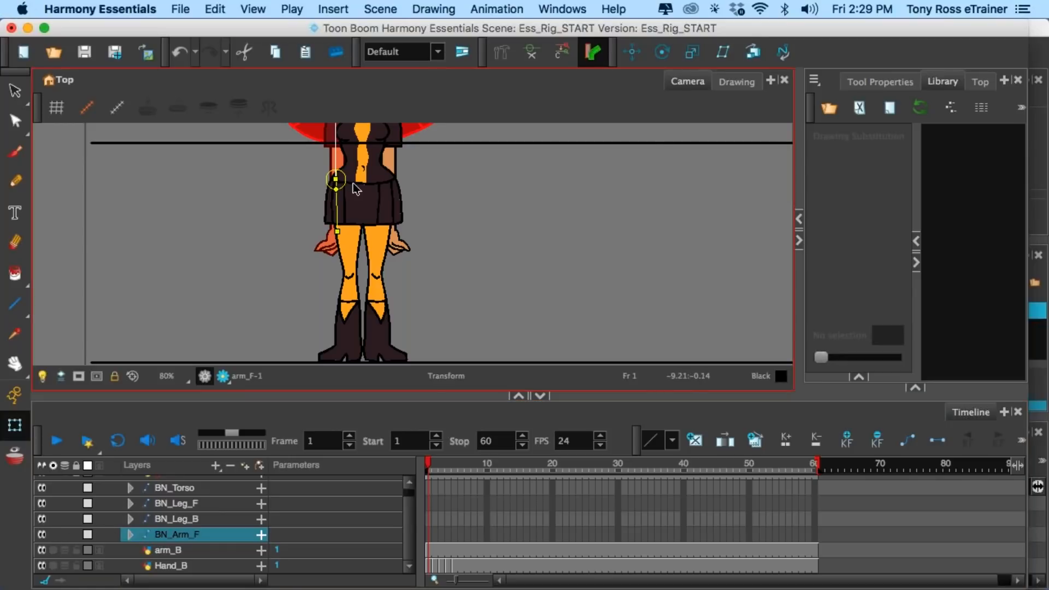
scroll(358, 210, down, 1)
mouse_move(339, 205)
mouse_down()
mouse_move(318, 220)
mouse_move(324, 196)
mouse_move(334, 205)
mouse_move(321, 187)
mouse_move(341, 207)
mouse_up()
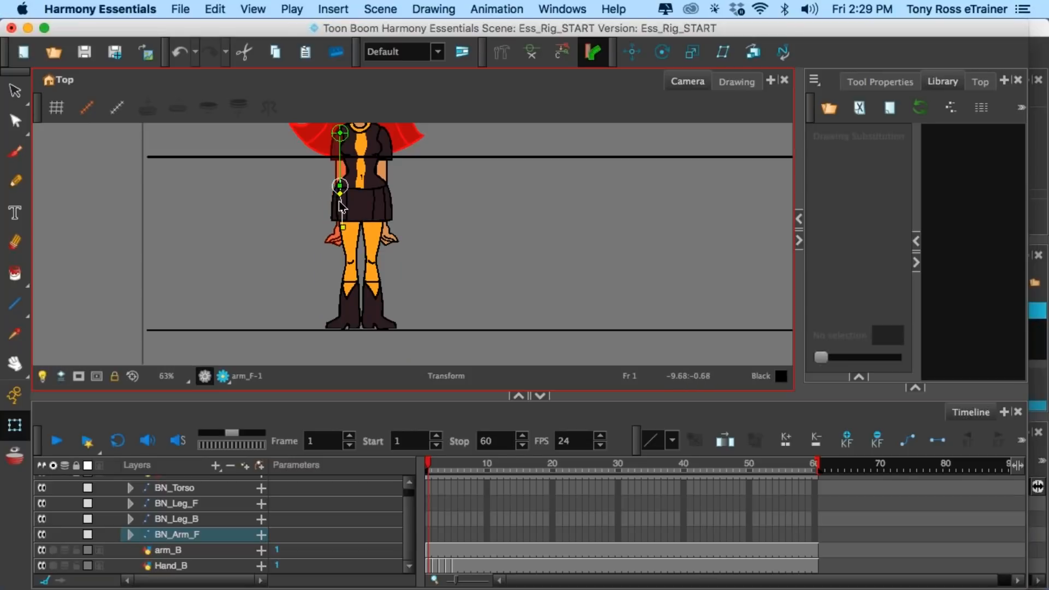
key(super+z)
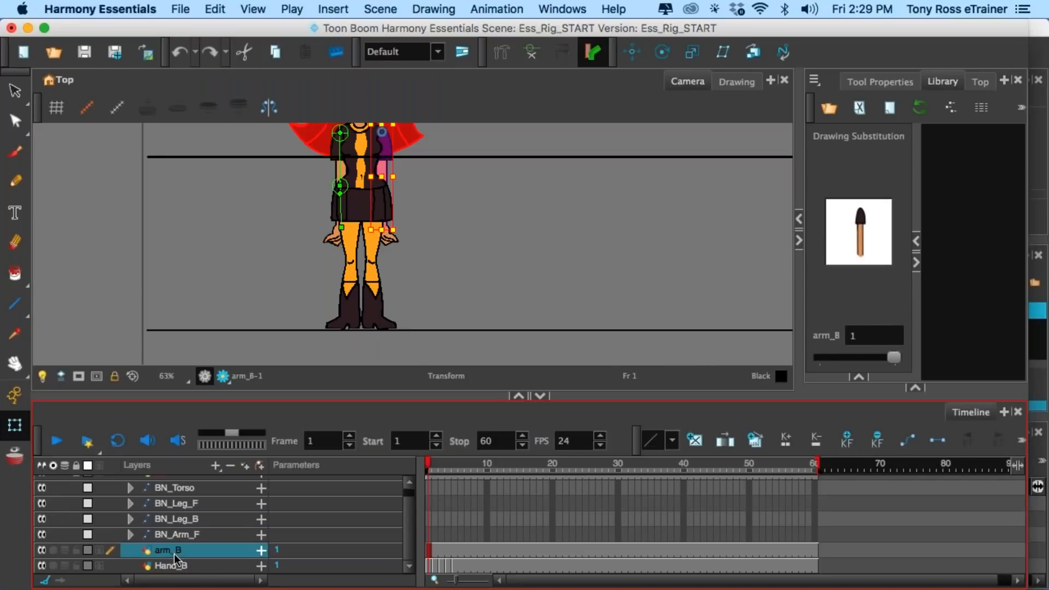
- Draw a two-bone chain on the soloed arm_B from the shoulder through the elbow to the wrist with the Rigging tool
click(502, 53)
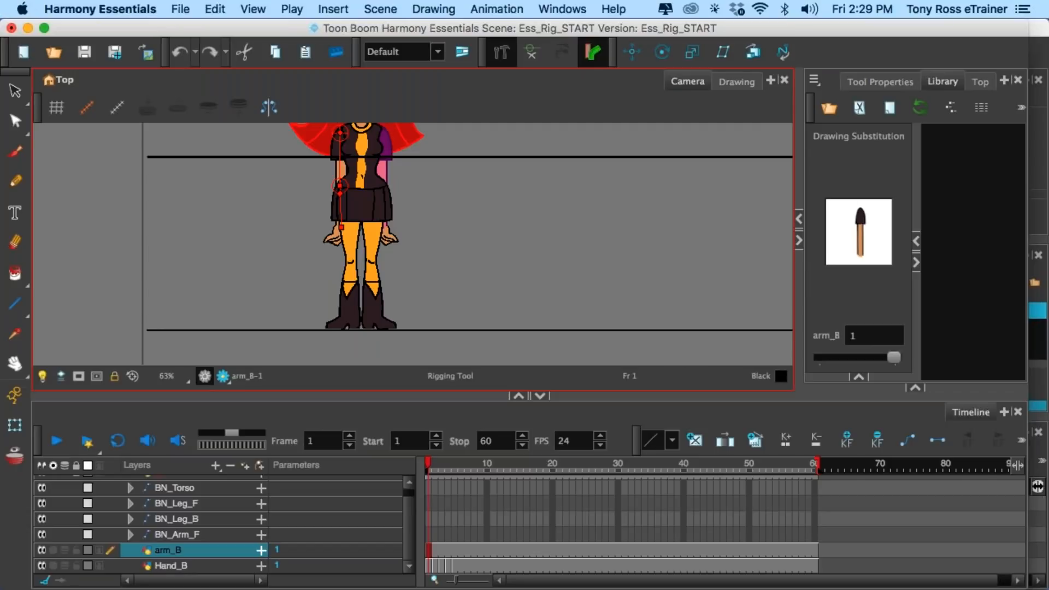
click(382, 130)
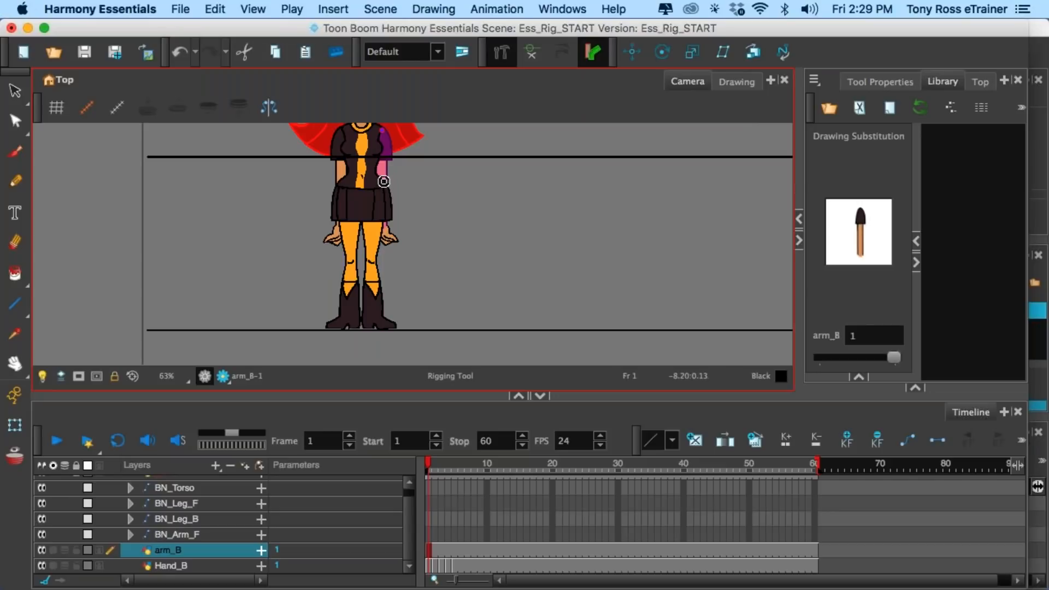
click(53, 549)
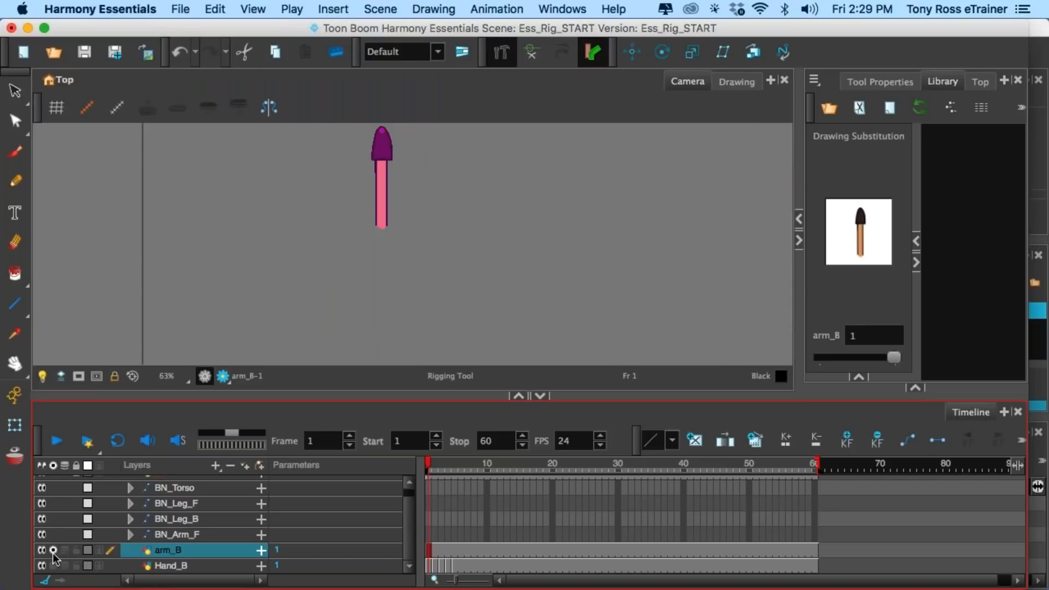
click(382, 185)
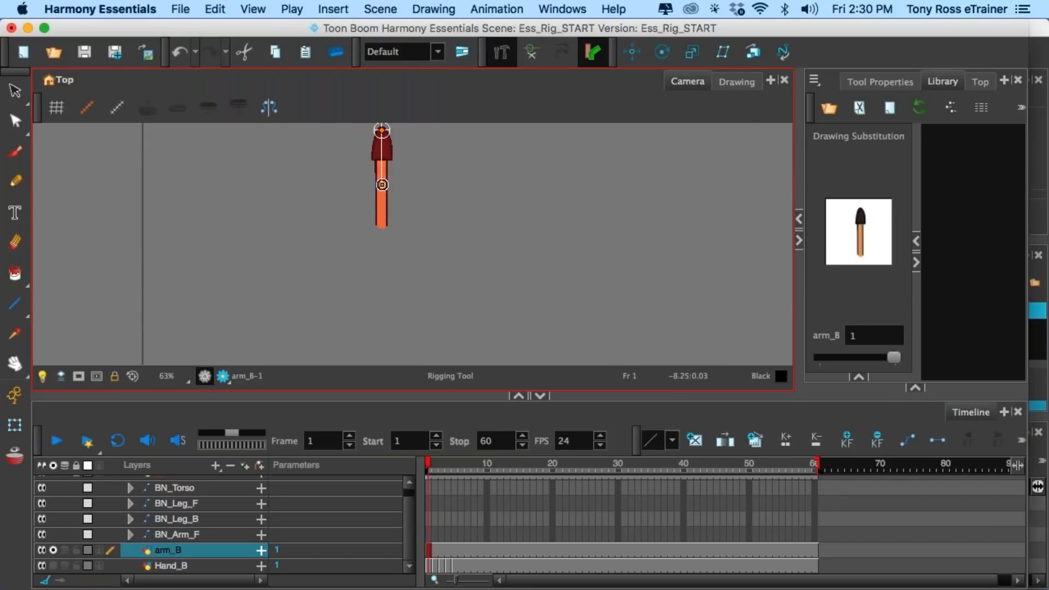
click(384, 227)
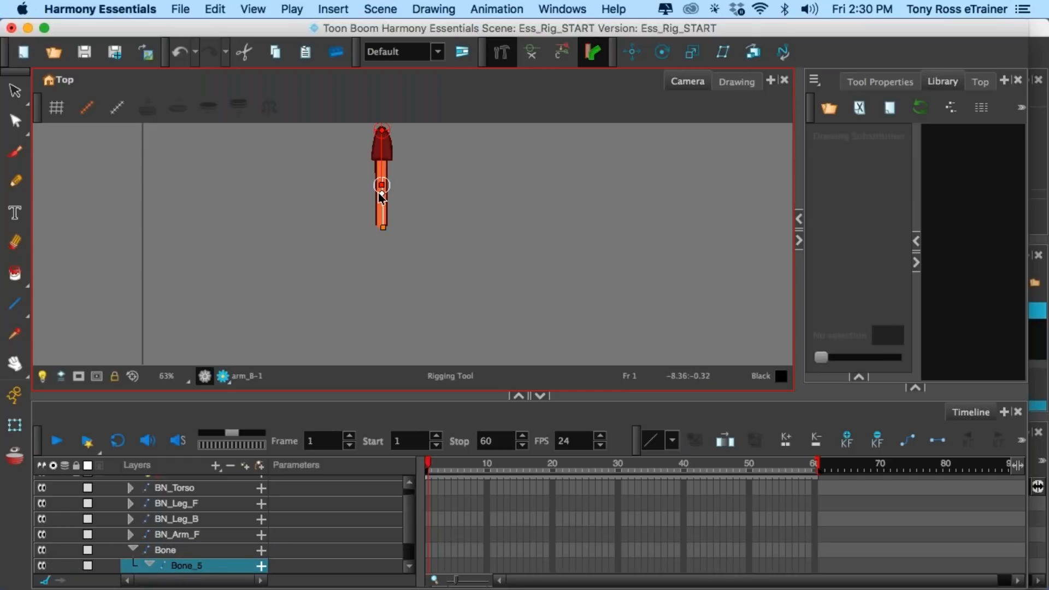
- Try a larger bend radius at the back arm's elbow joint, test-bend the forearm, and undo both changes
drag(381, 195, 384, 227)
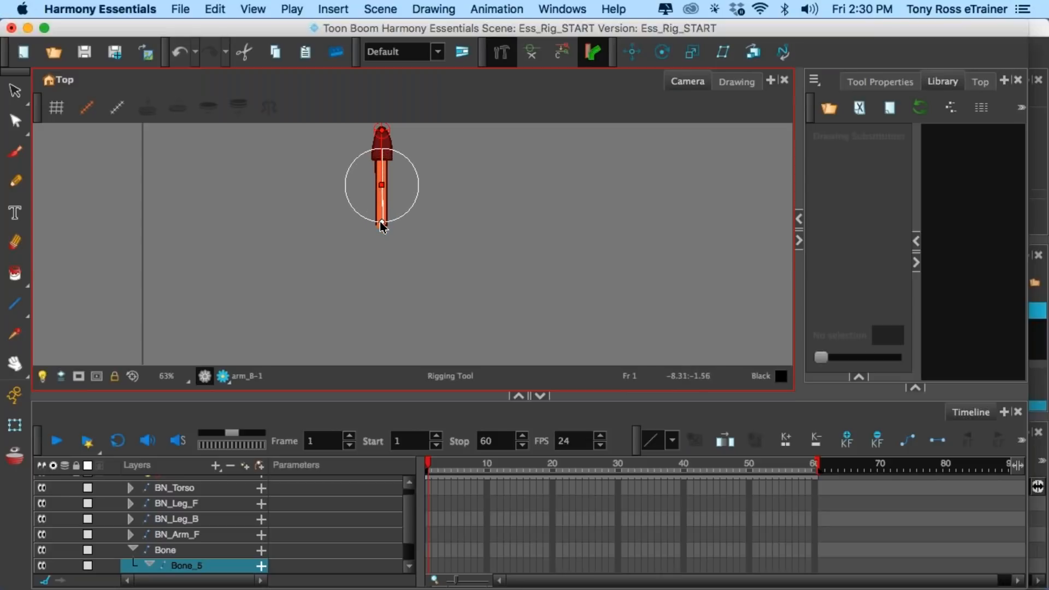
click(14, 427)
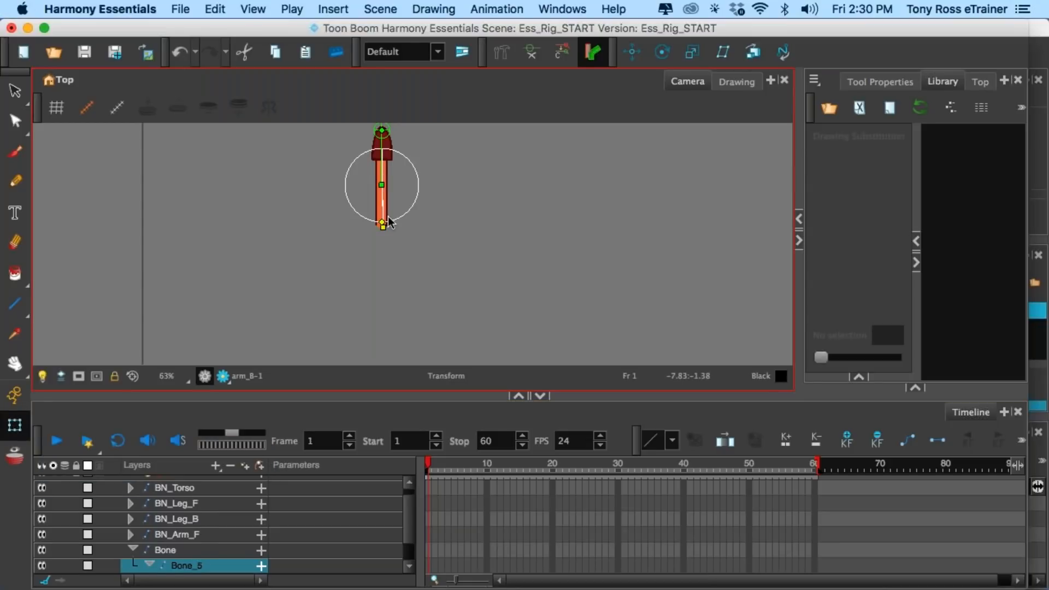
drag(383, 229, 370, 206)
key(super+z)
click(502, 52)
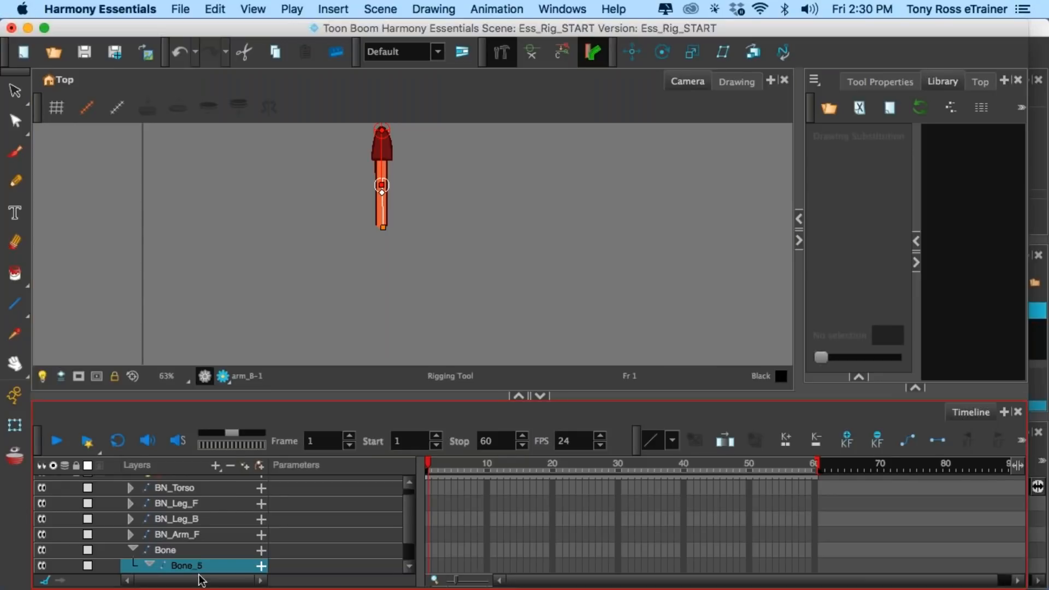
- Rename the back arm's root Bone layer to BN_Arm_B and collapse its hierarchy
click(166, 553)
double_click(167, 554)
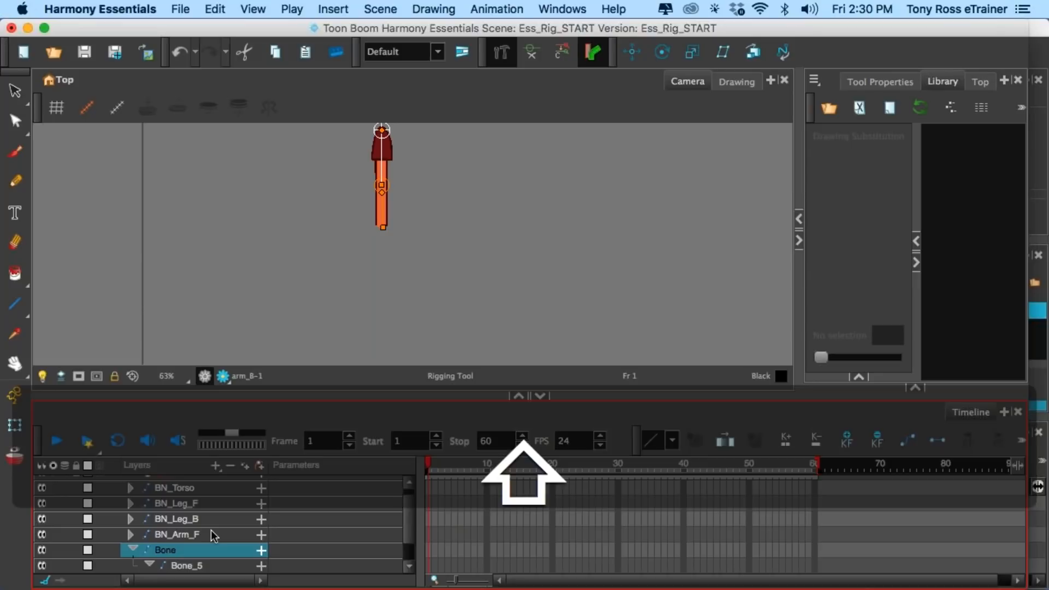
key(shift+b)
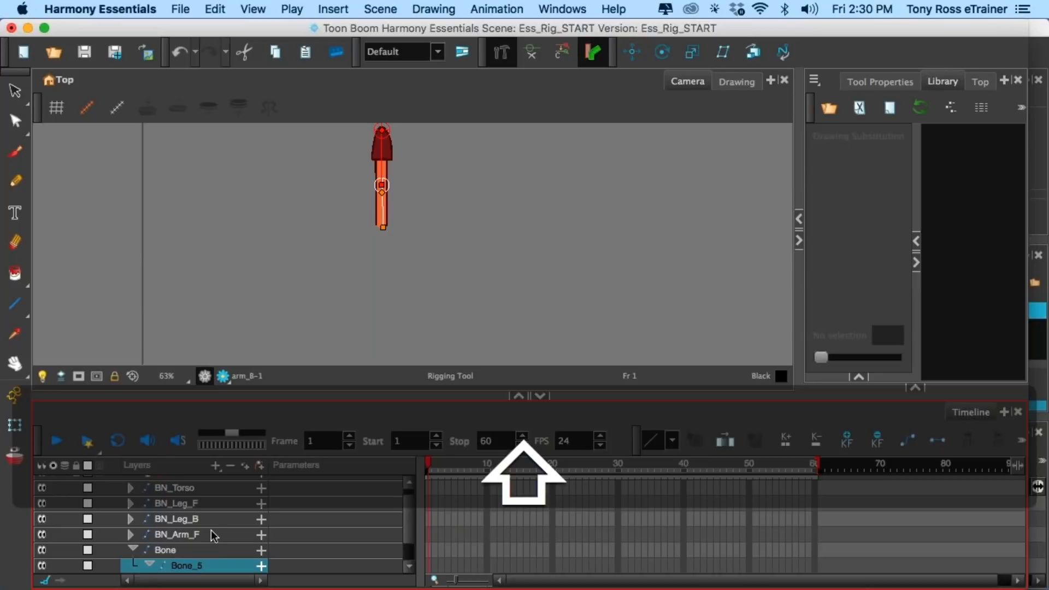
scroll(172, 560, down, 2)
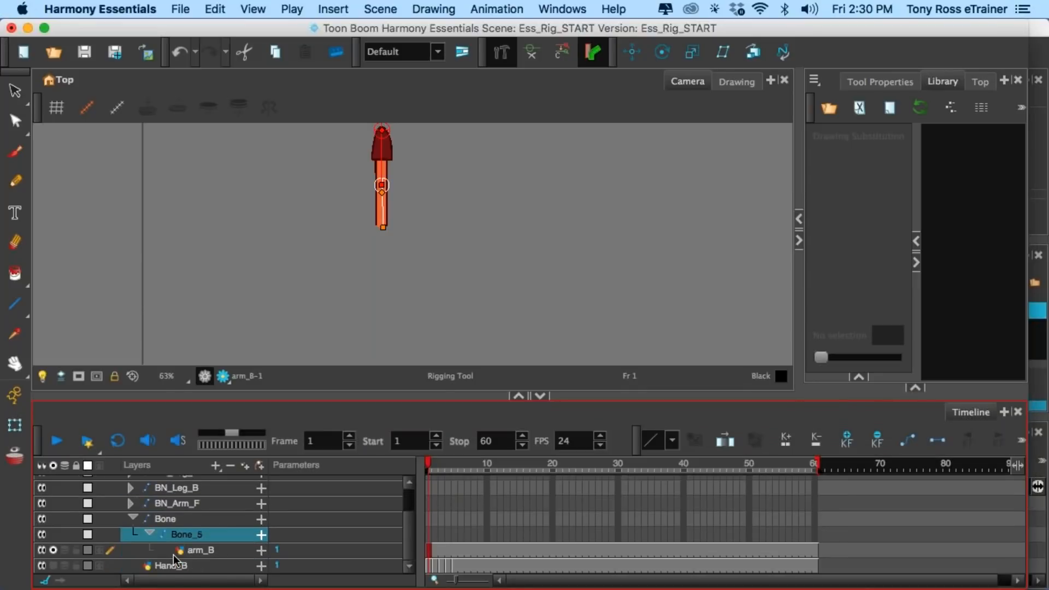
click(165, 518)
double_click(167, 519)
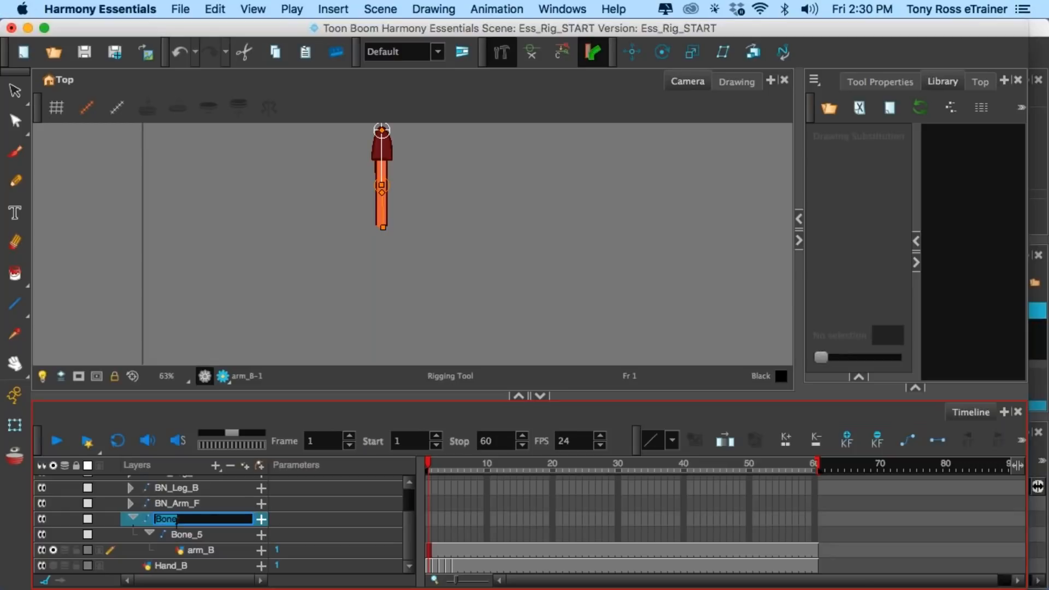
text(BN_Arm_B)
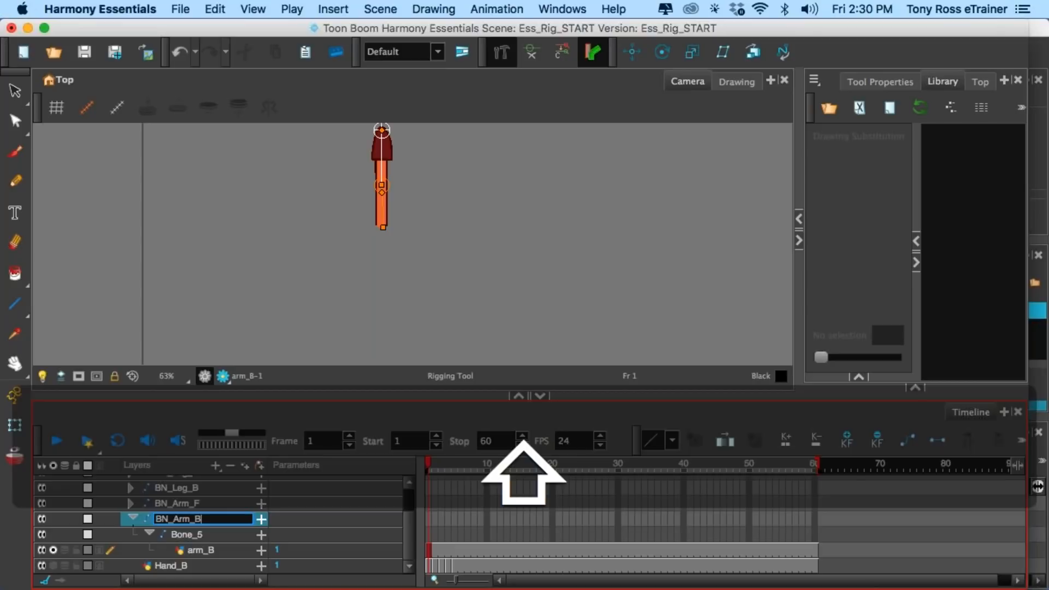
click(133, 518)
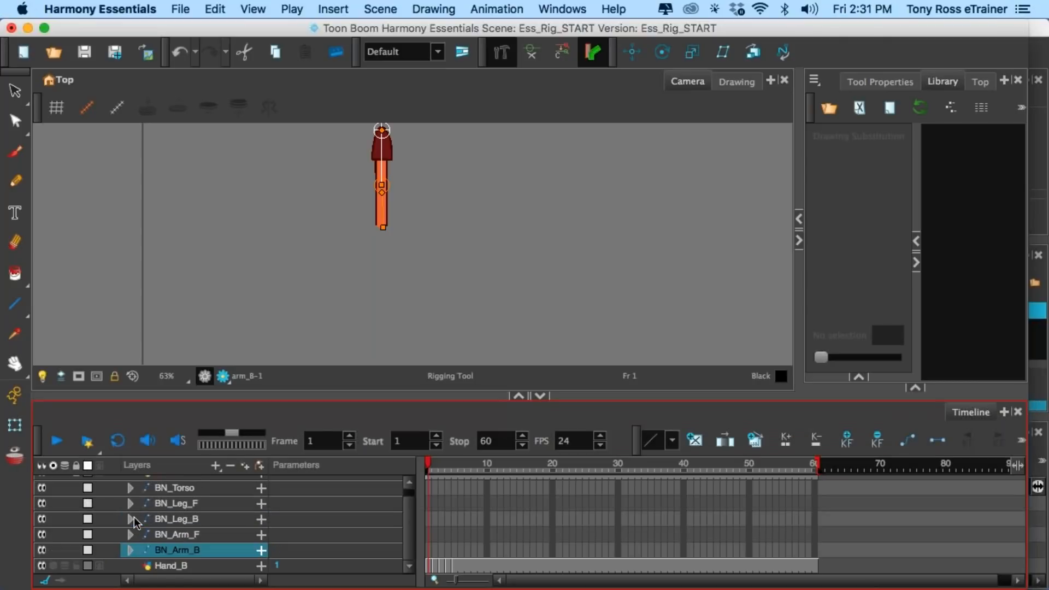
- Parent Hand_B under the lower arm bone Bone_5, alongside arm_B, and solo Hand_B as well
click(131, 551)
scroll(164, 552, down, 1)
click(176, 567)
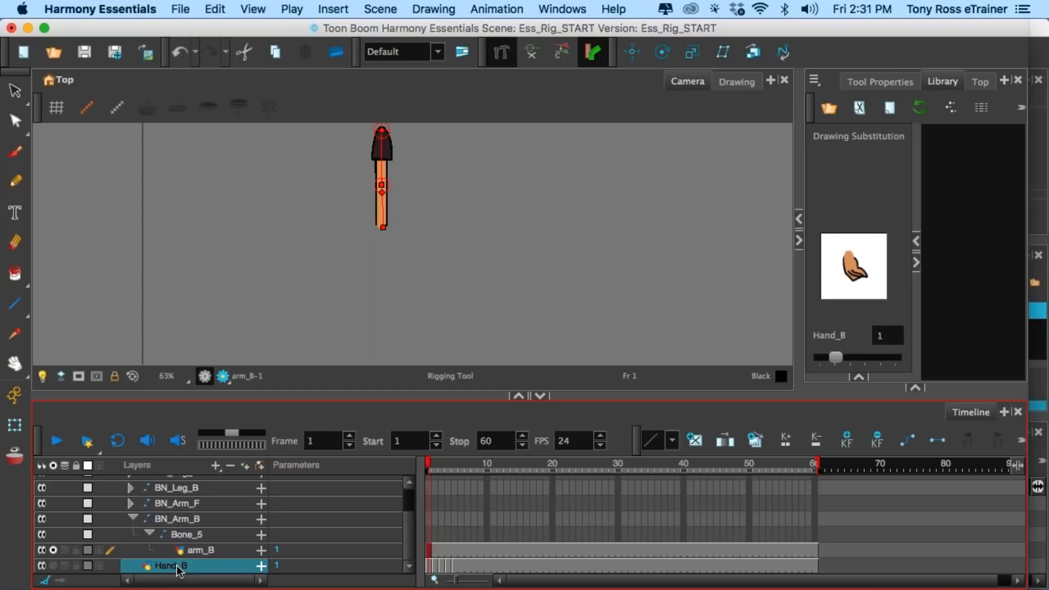
drag(176, 567, 197, 552)
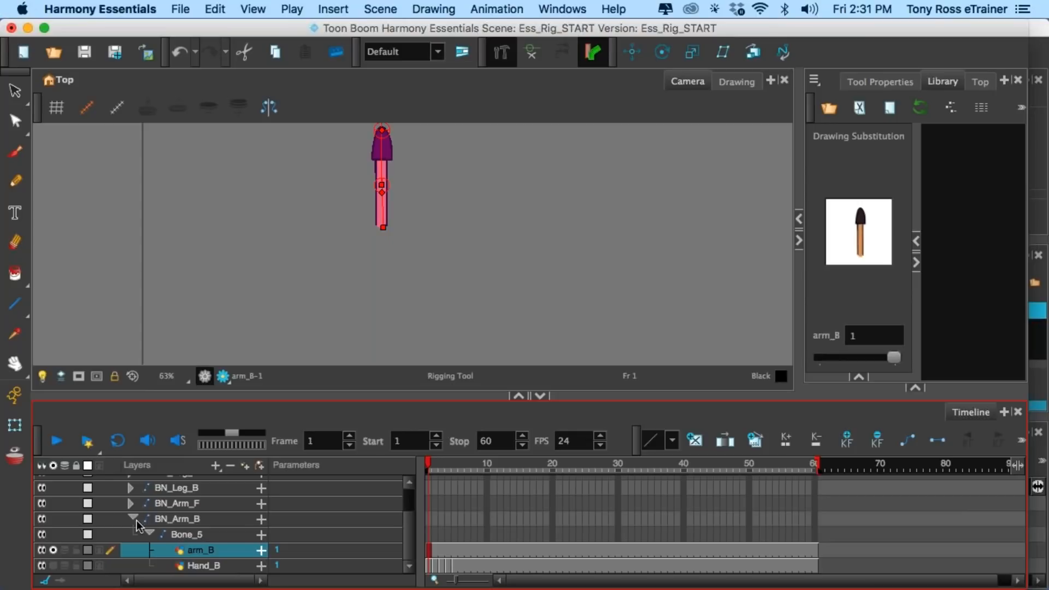
click(53, 566)
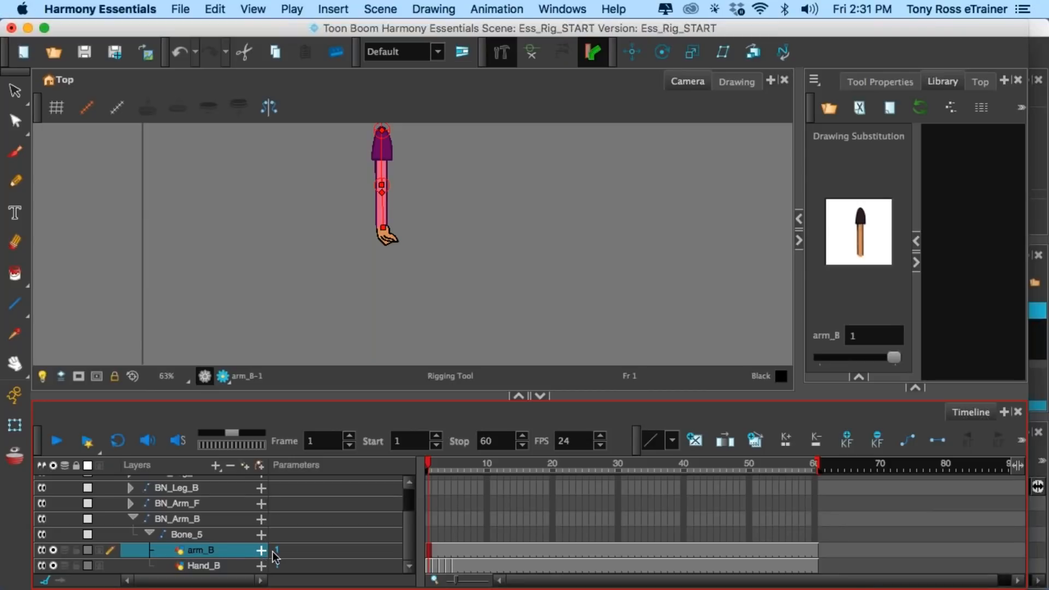
- Scrub from frame 1 to frame 4 to check the Hand_B drawings against the wrist, and activate the Transform tool
click(432, 568)
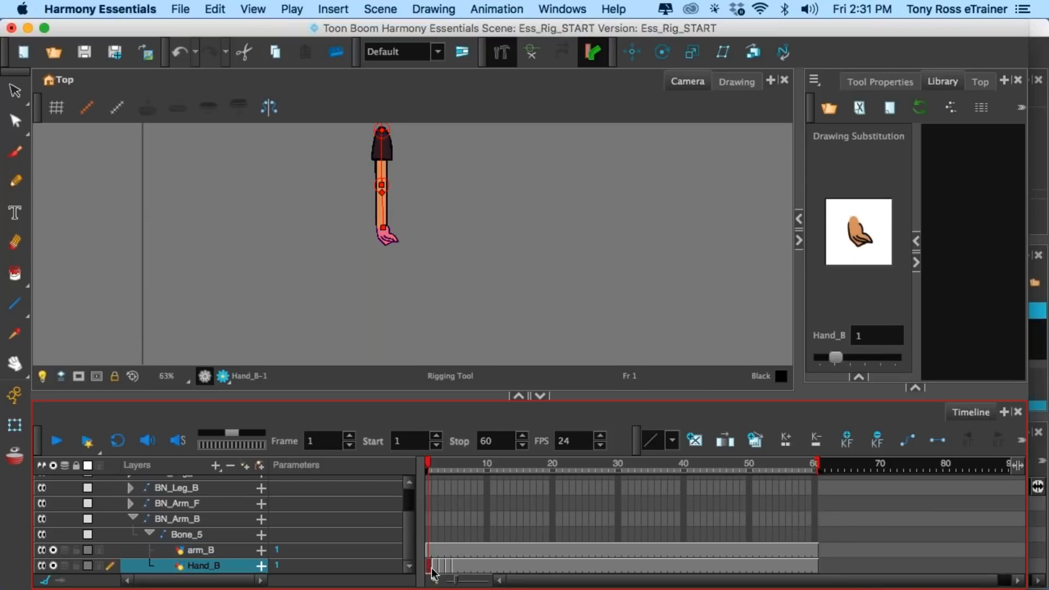
drag(429, 468, 447, 468)
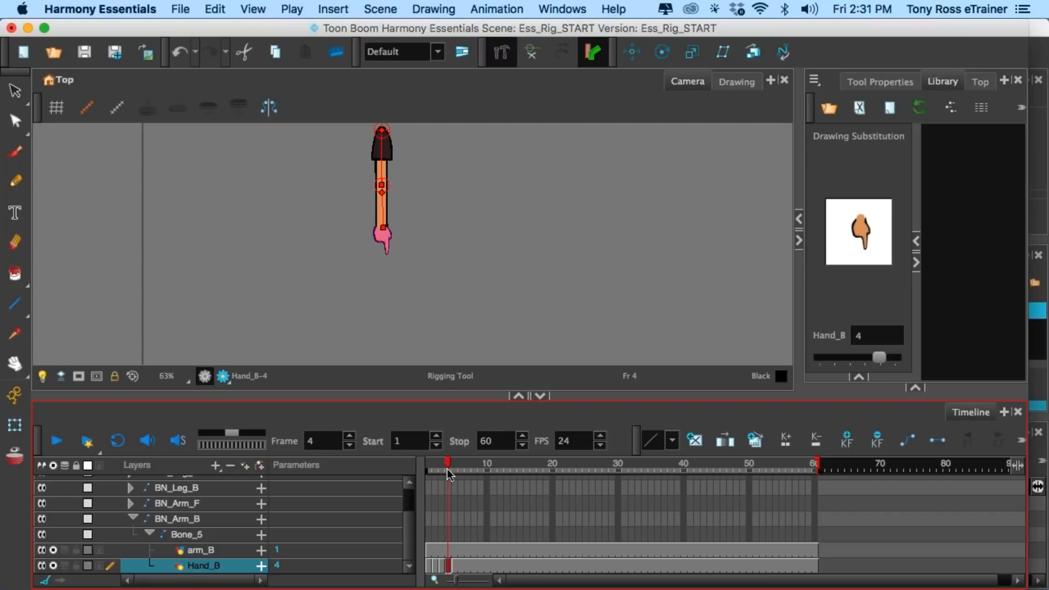
click(14, 426)
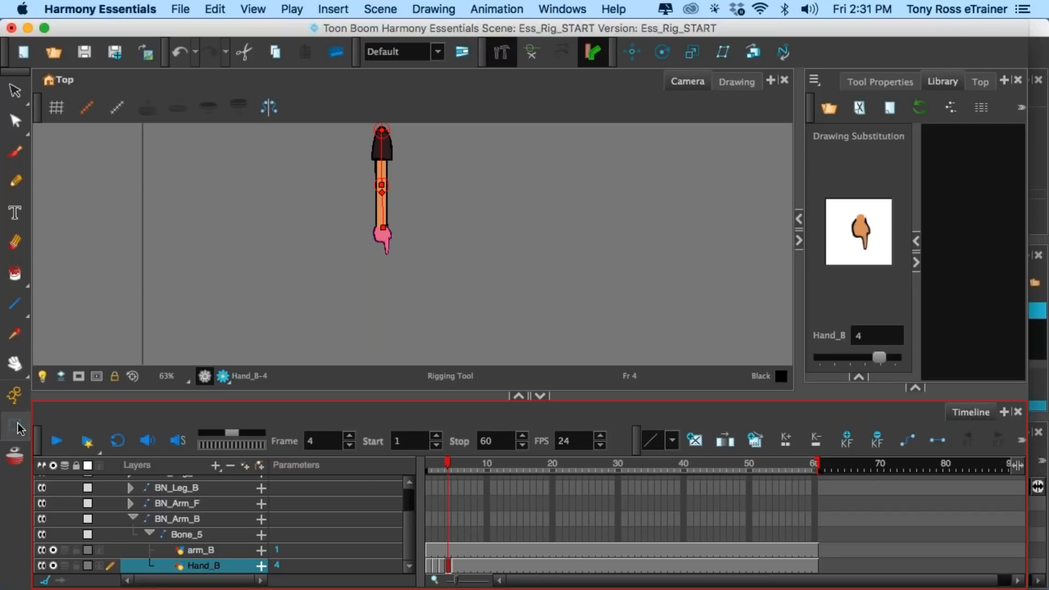
- Try bending the back arm's forearm bone up at the elbow, check it on frame 1, and undo the bend
click(380, 208)
drag(379, 225, 422, 188)
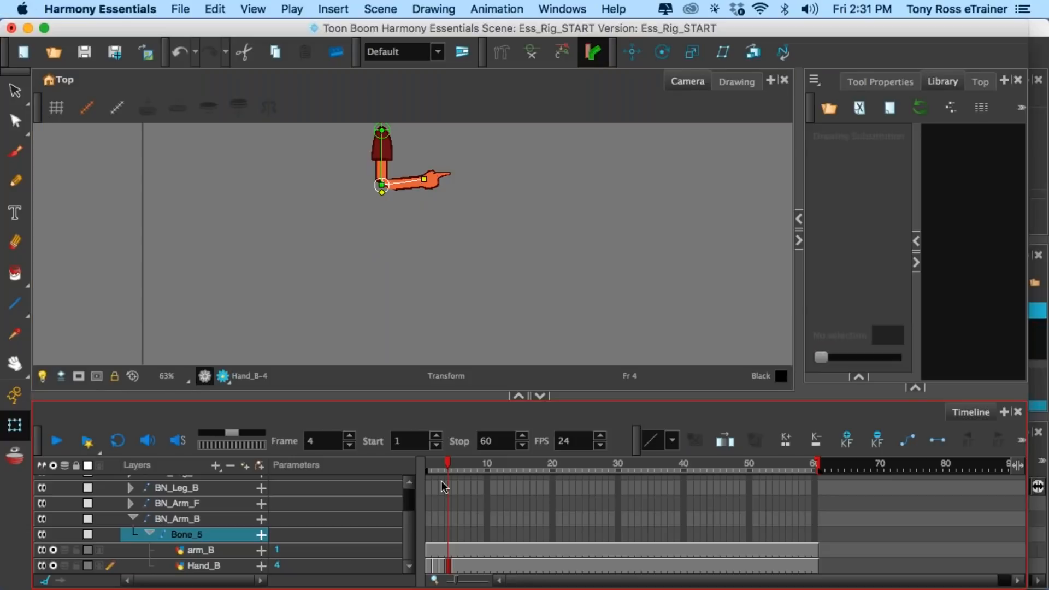
click(428, 469)
mouse_move(428, 469)
mouse_down()
mouse_move(447, 467)
mouse_move(418, 468)
mouse_up()
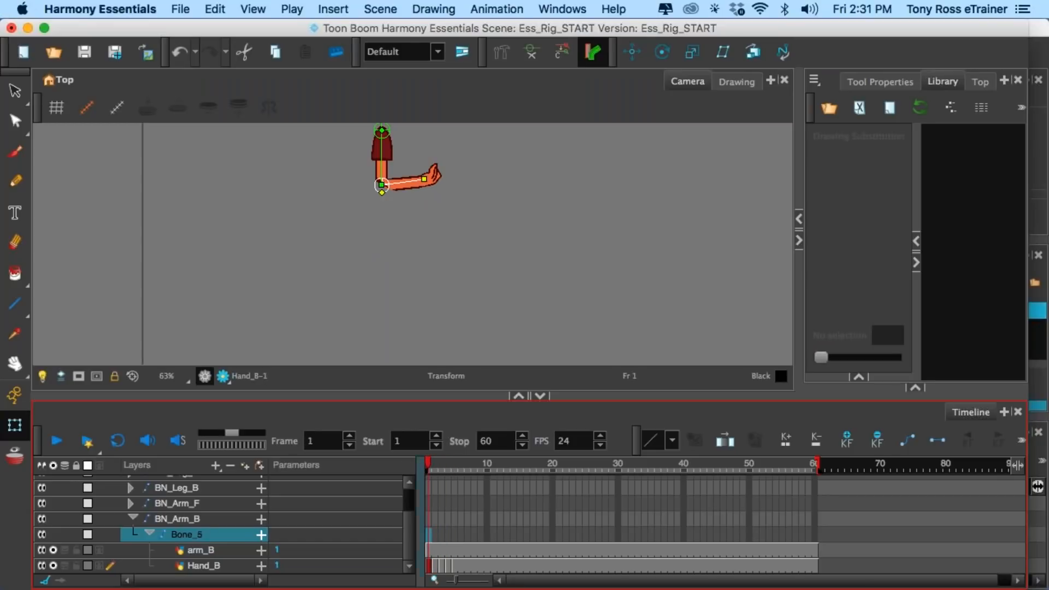
key(super+z)
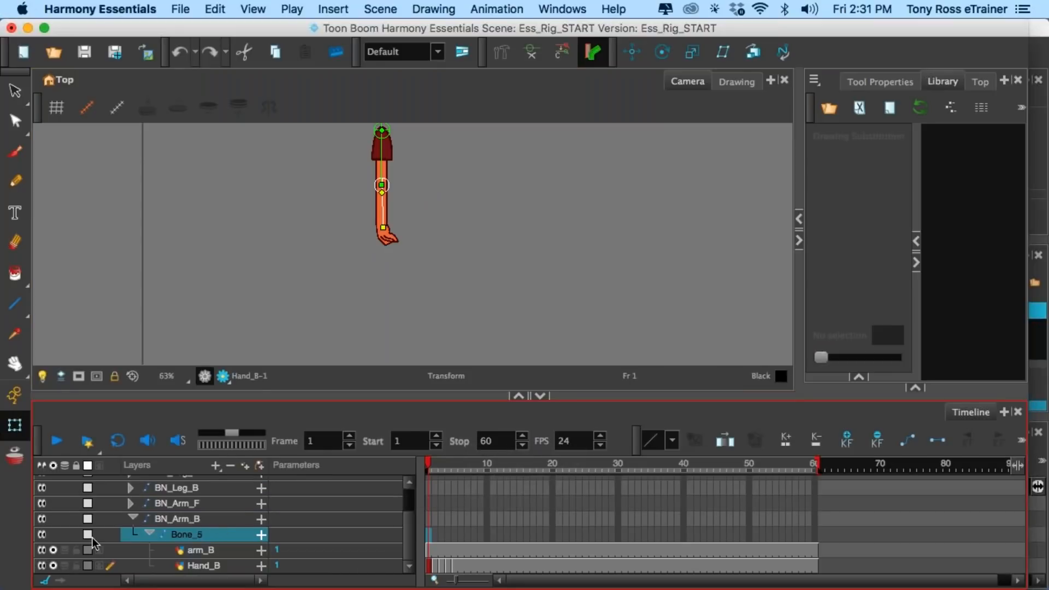
- Turn off solo display for the arm_B and Hand_B layers to show the whole character
click(53, 550)
click(53, 567)
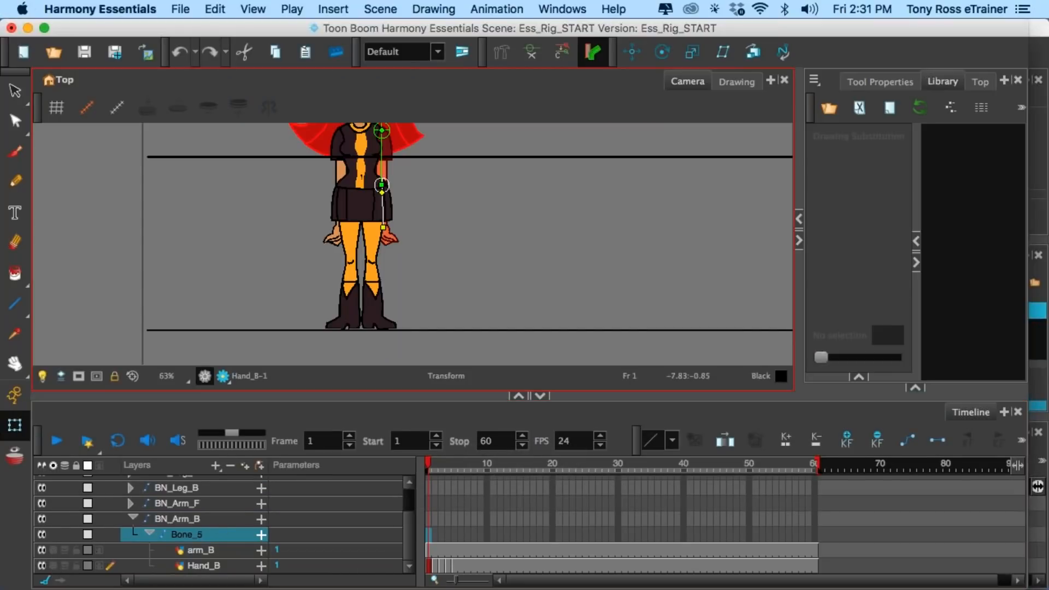
scroll(394, 213, down, 3)
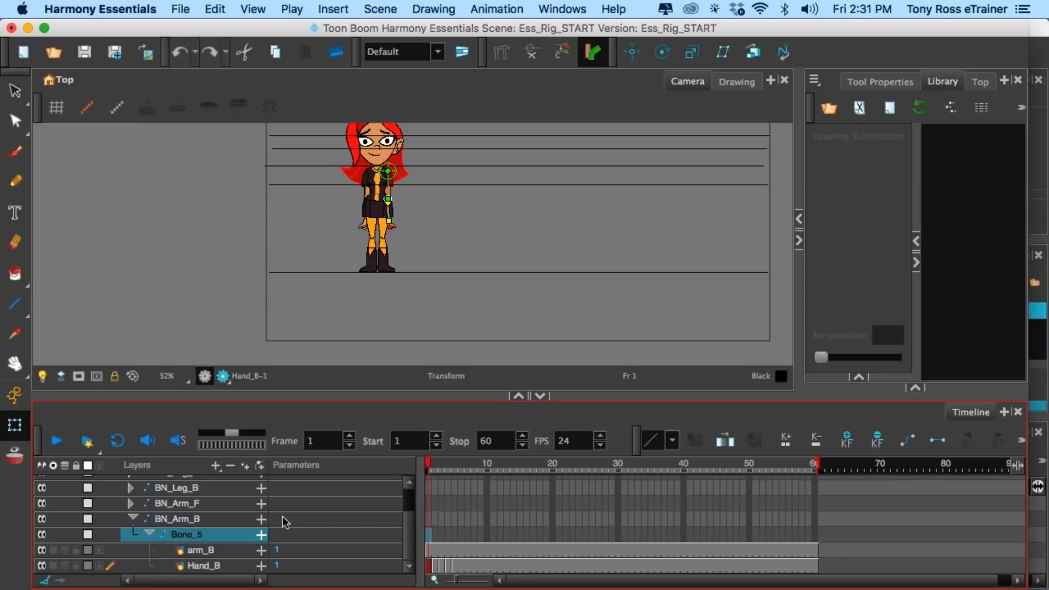
- Collapse the BN_Arm_B group and enlarge the timeline area, keeping the whole character in view
click(133, 518)
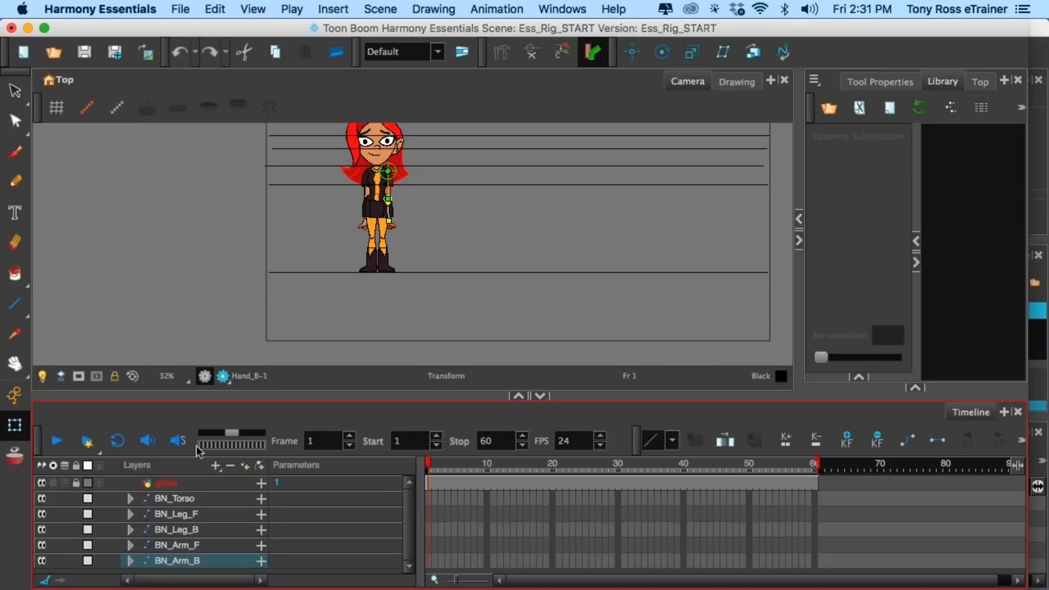
drag(194, 394, 192, 355)
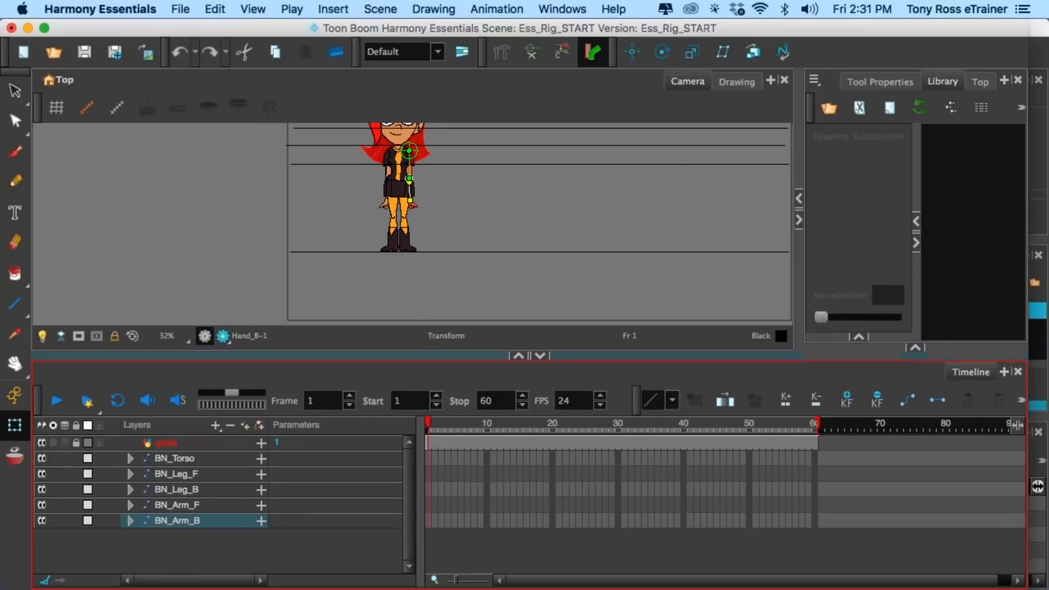
key(space)
drag(428, 192, 399, 251)
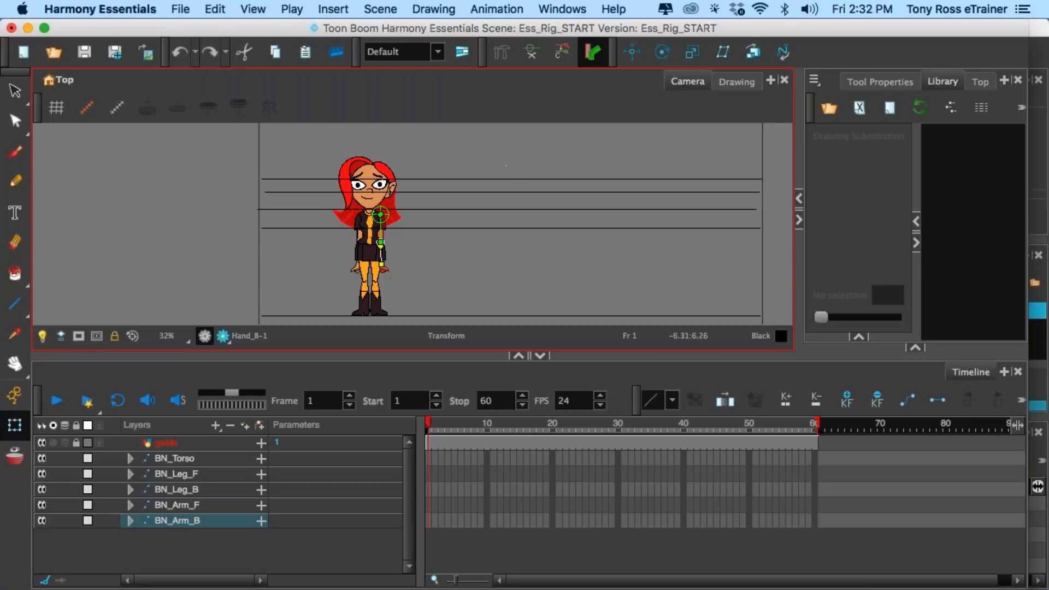
- Select the character's head and bring up the Transform tool's options
click(370, 178)
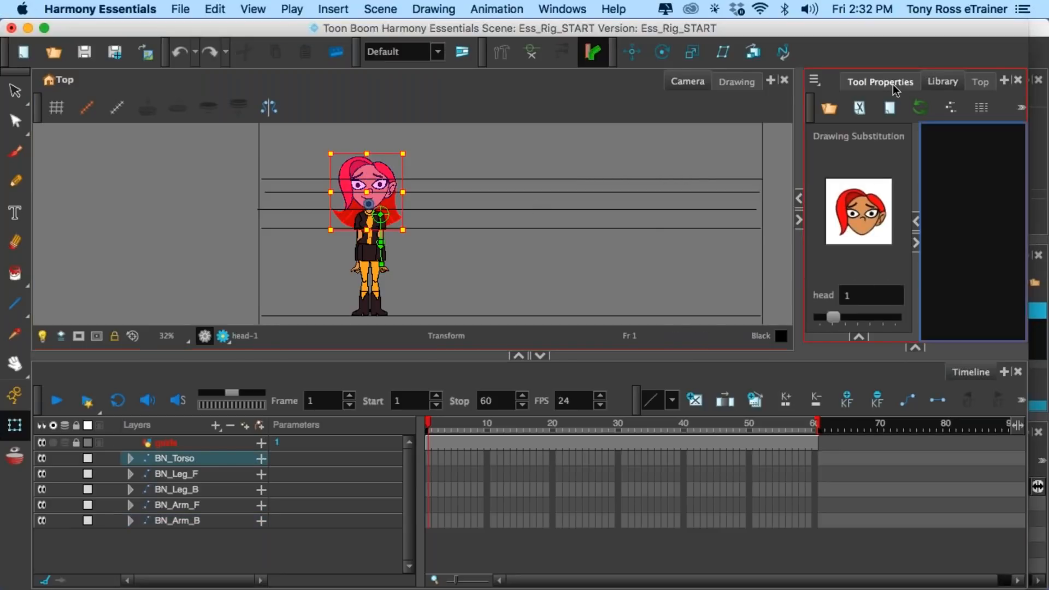
click(883, 82)
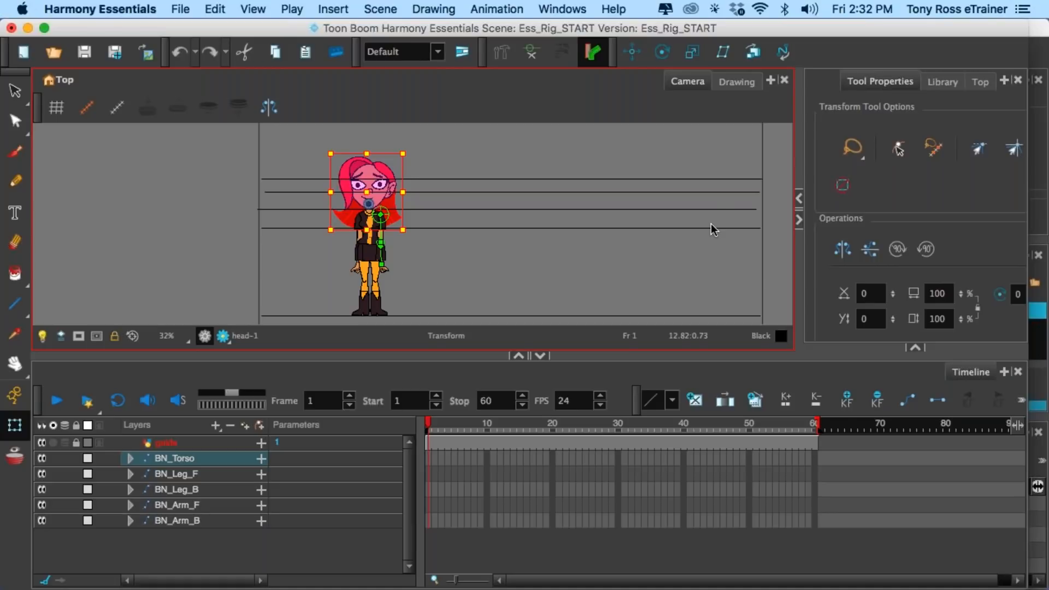
- Examine the arm_B layer's drawing and transformation properties, including its pivot, and collapse BN_Arm_B again
click(132, 521)
click(209, 557)
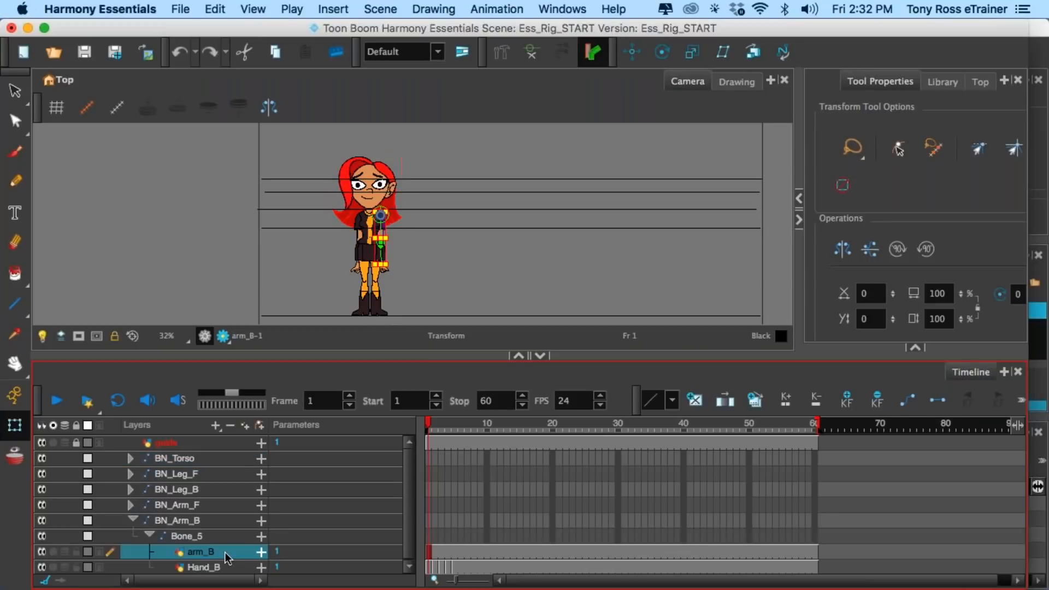
double_click(226, 557)
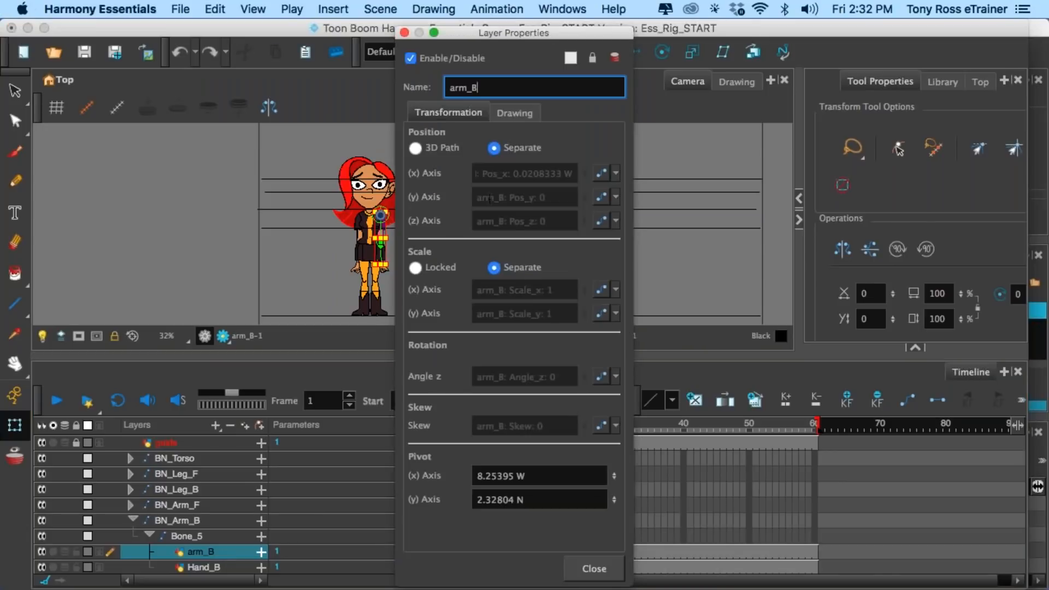
click(514, 113)
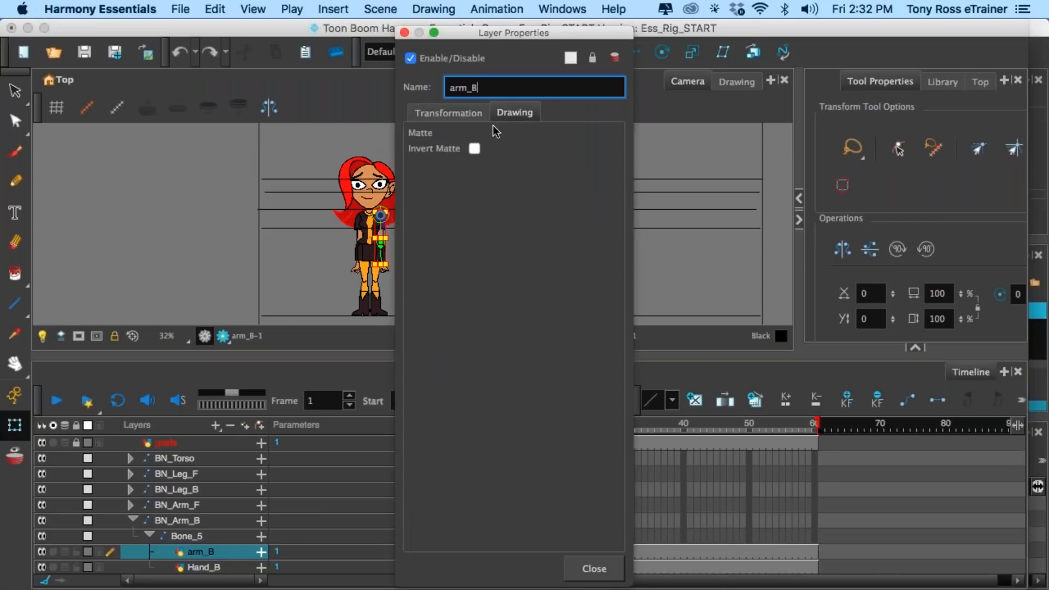
click(445, 116)
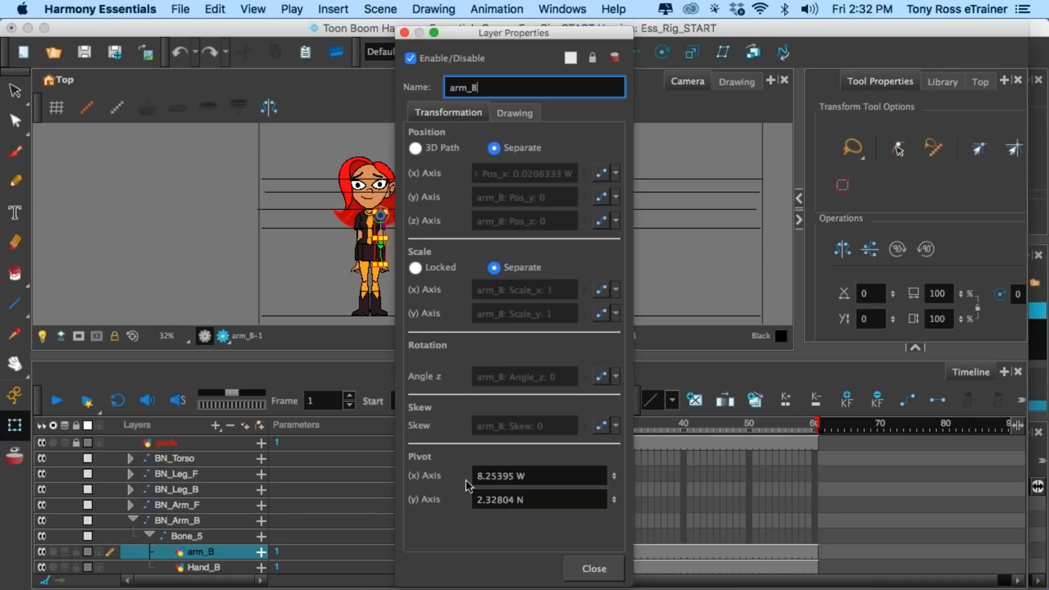
click(405, 32)
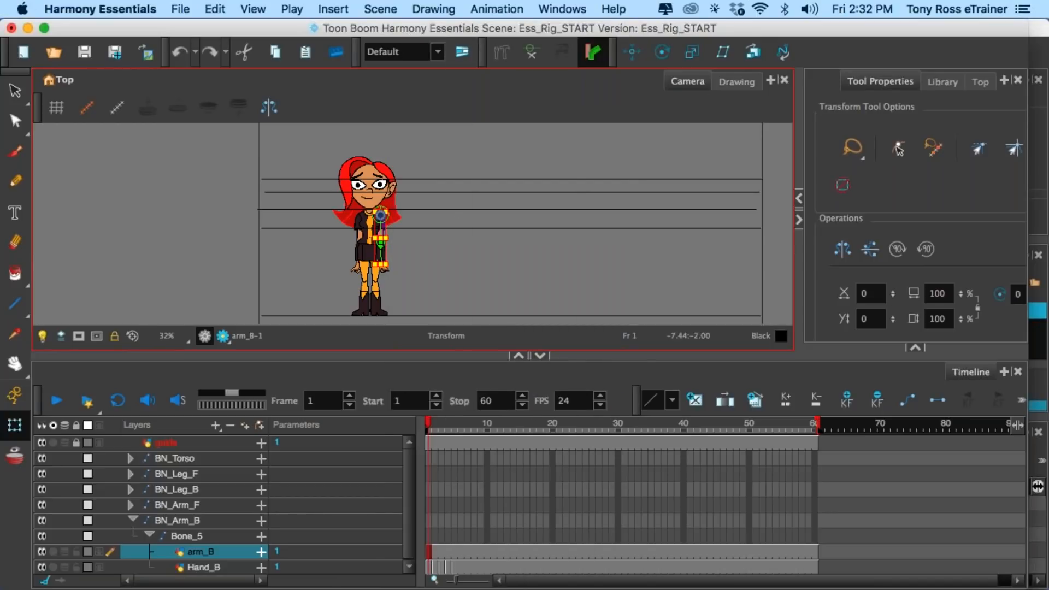
click(133, 520)
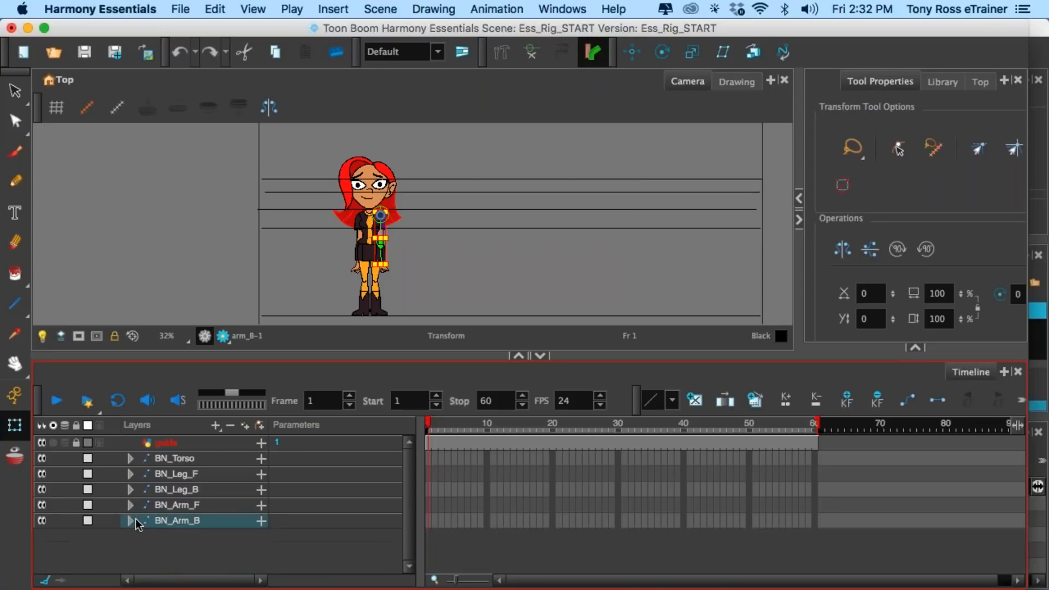
- Deselect everything and enable Peg Selection Mode for the Transform tool
click(200, 545)
click(429, 257)
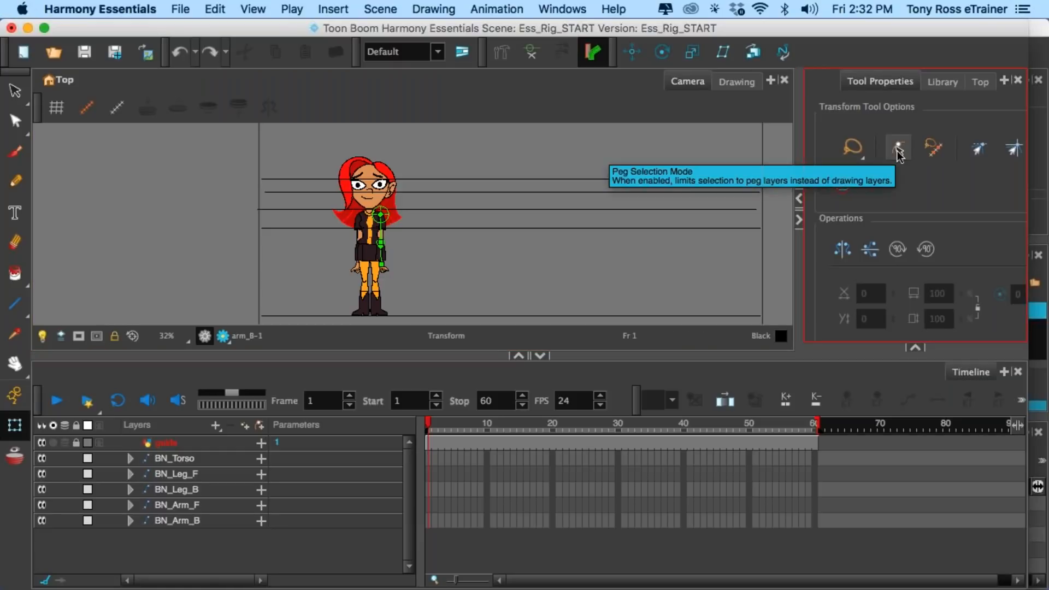
click(898, 151)
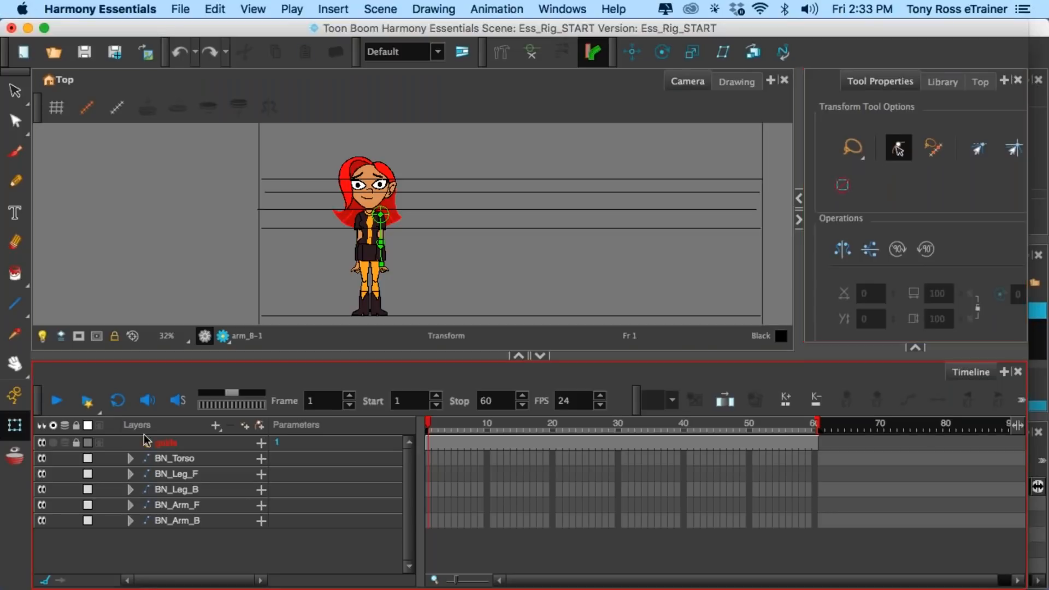
- Check what Peg Selection Mode picks on the head, torso, front leg and back leg of the character
click(362, 194)
click(342, 279)
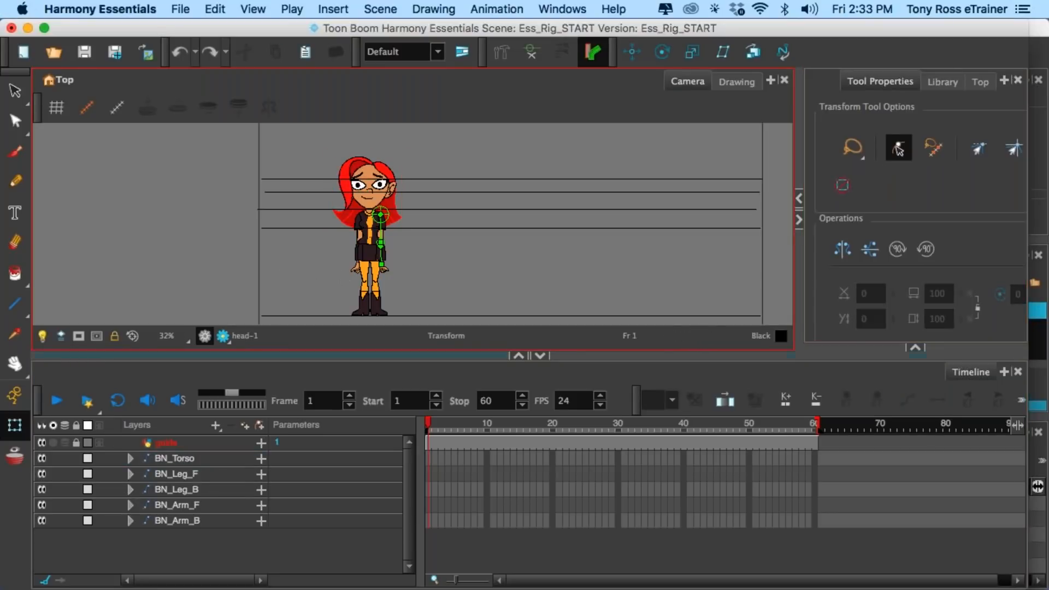
click(363, 189)
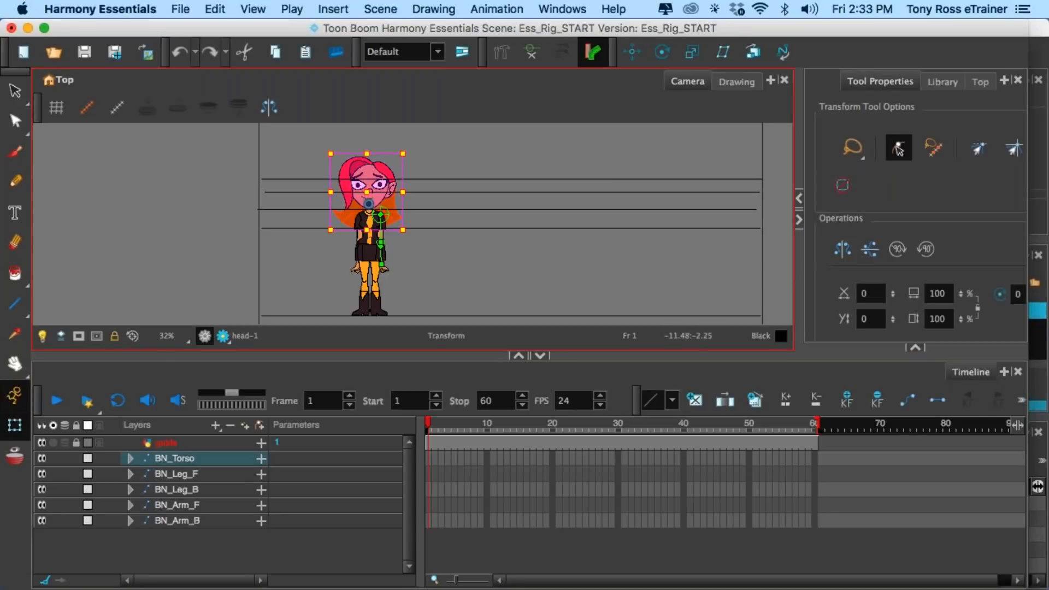
click(315, 288)
click(369, 228)
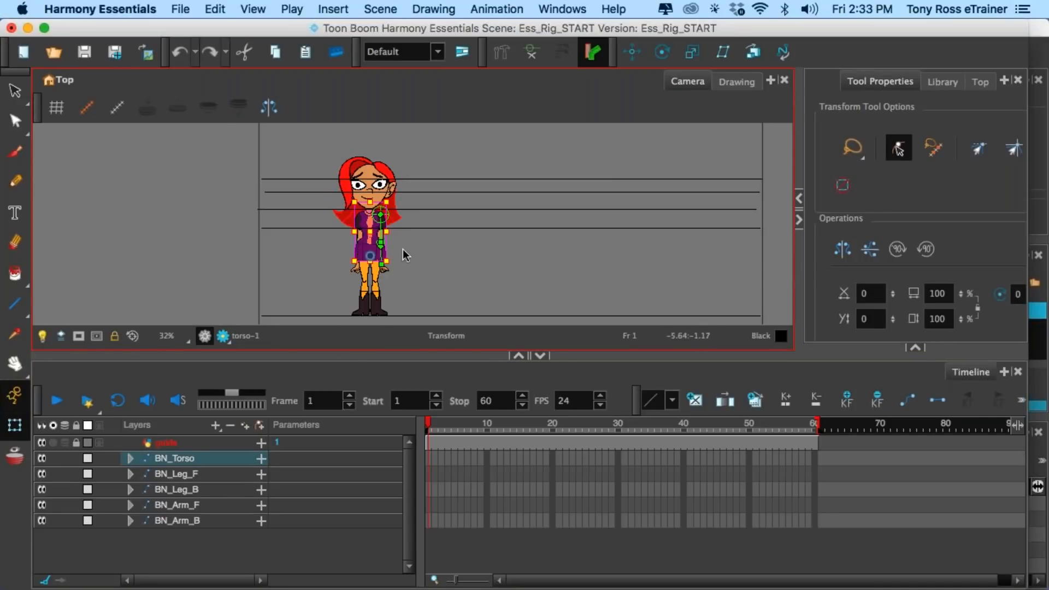
scroll(387, 240, up, 2)
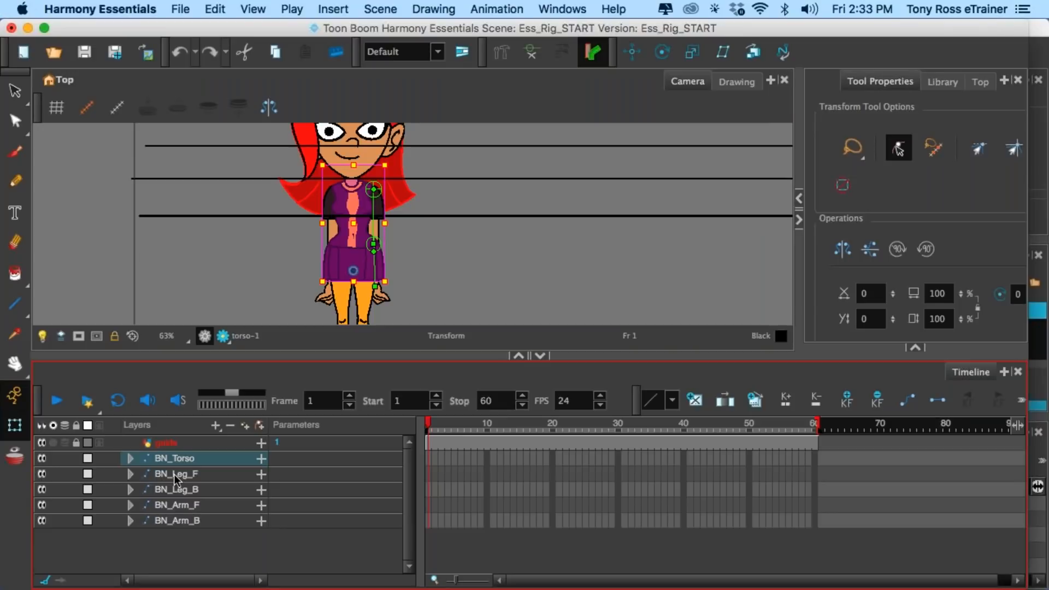
click(341, 305)
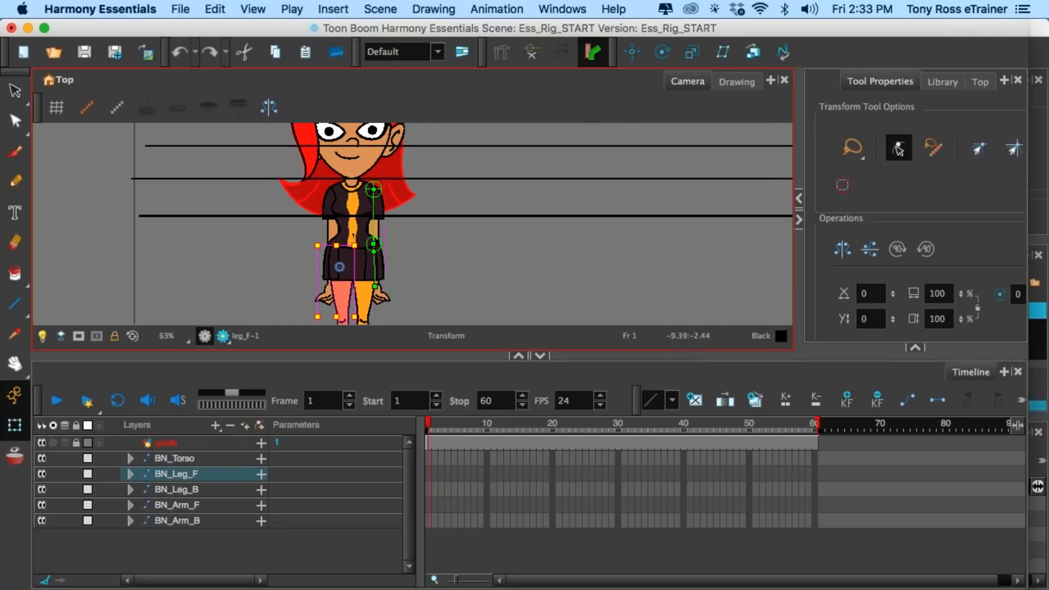
click(373, 300)
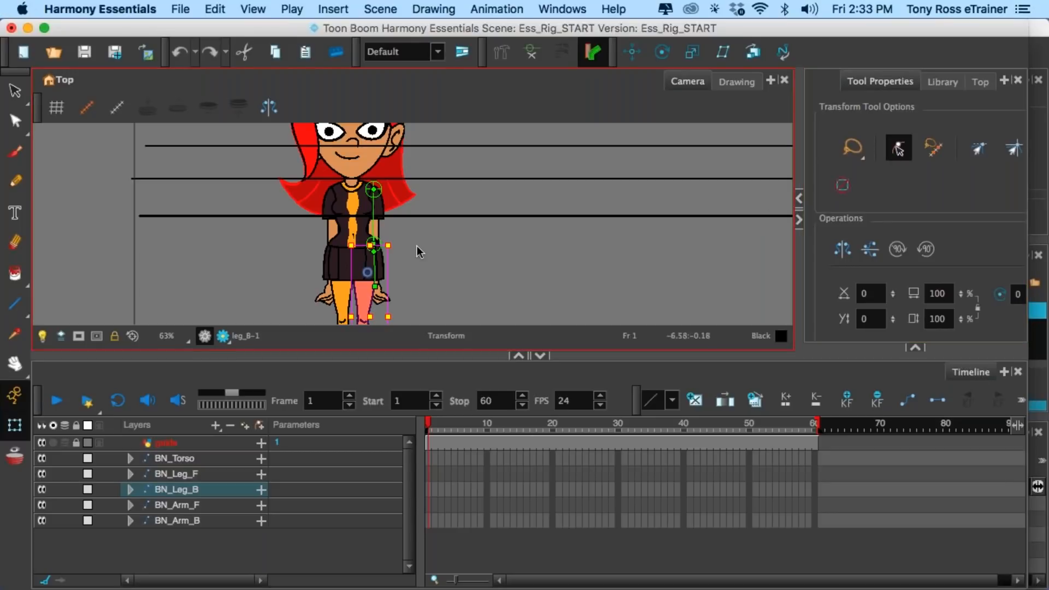
- Check which body parts belong to the BN_Torso, BN_Leg_F, BN_Leg_B and BN_Arm_F bone layers
click(180, 458)
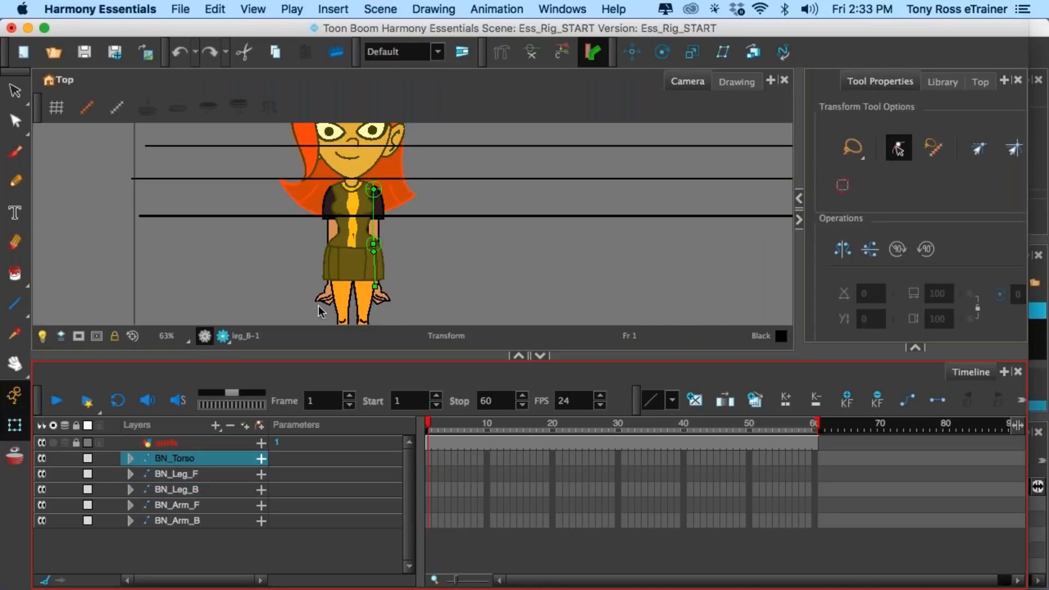
click(185, 473)
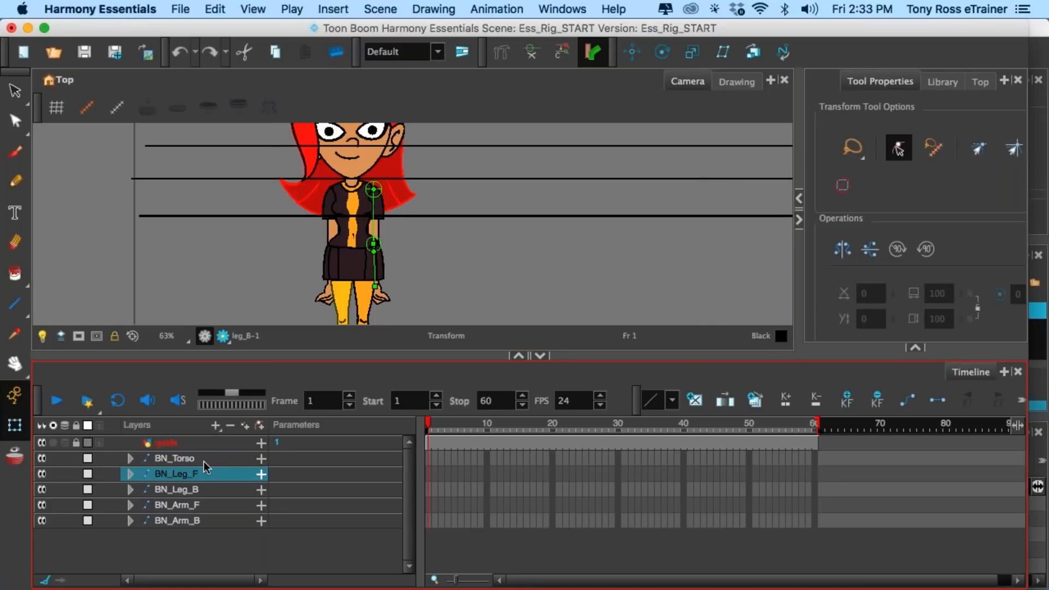
click(205, 460)
scroll(363, 219, down, 1)
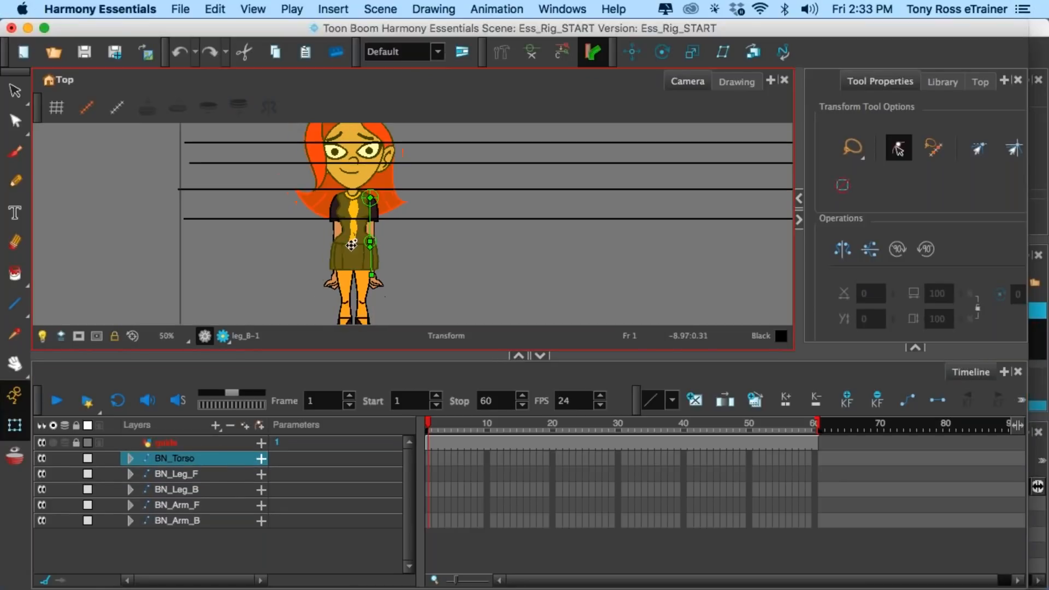
click(203, 474)
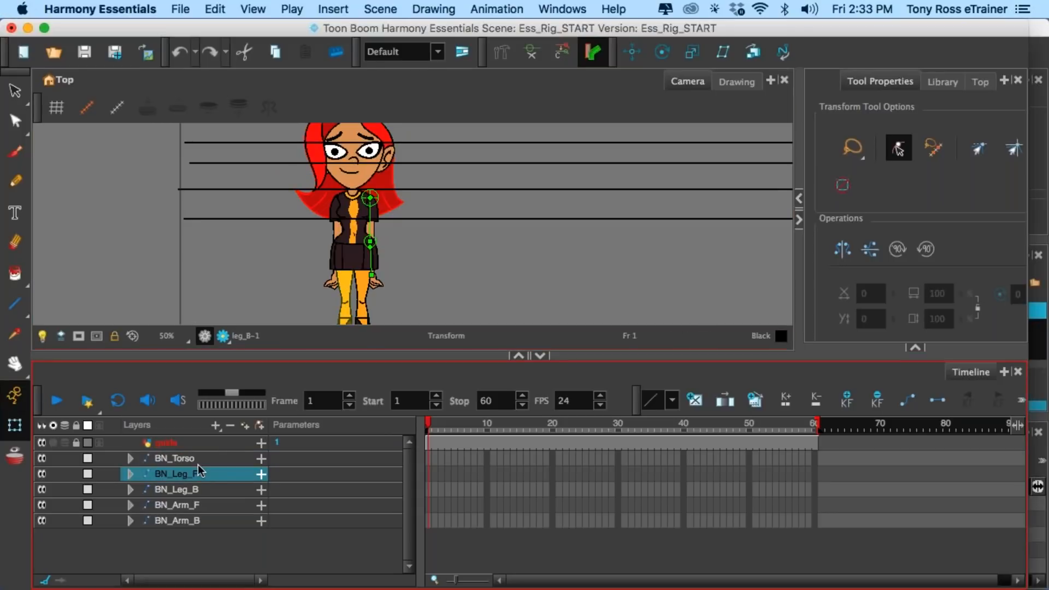
click(184, 488)
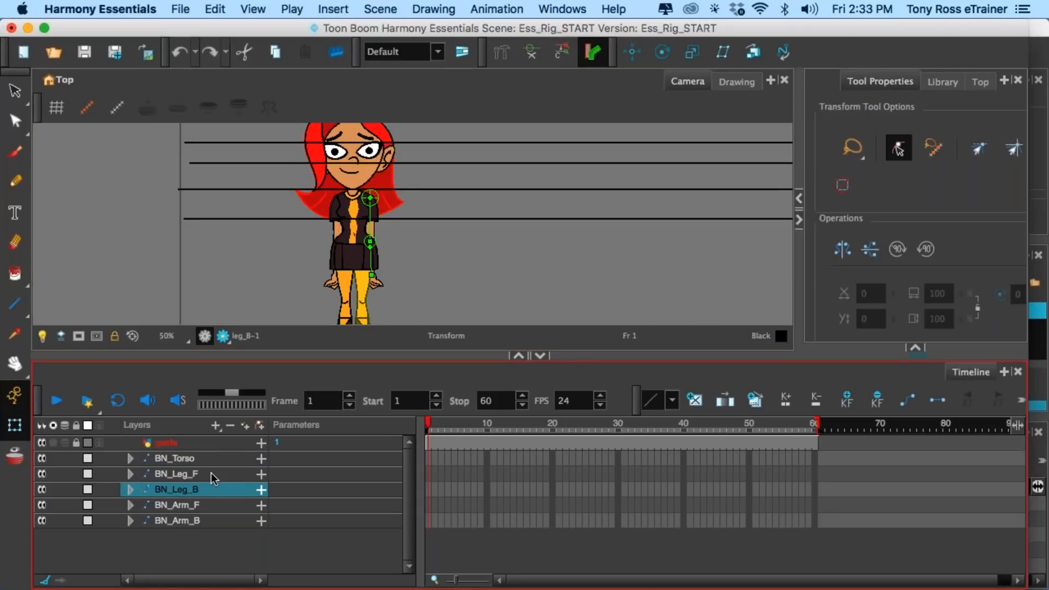
click(183, 505)
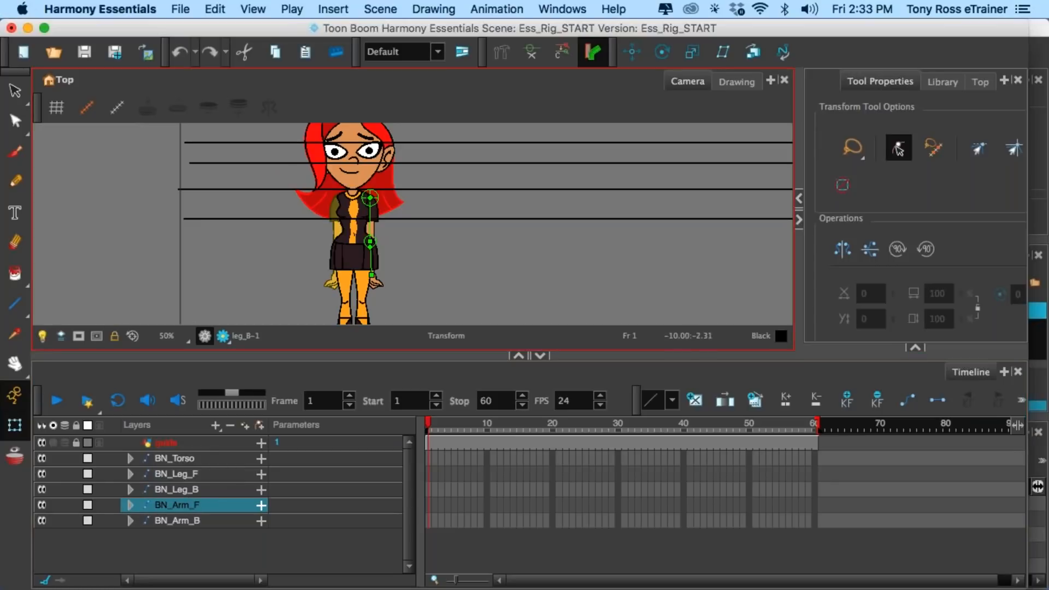
- Add a parent peg to the BN_Torso layer
click(186, 460)
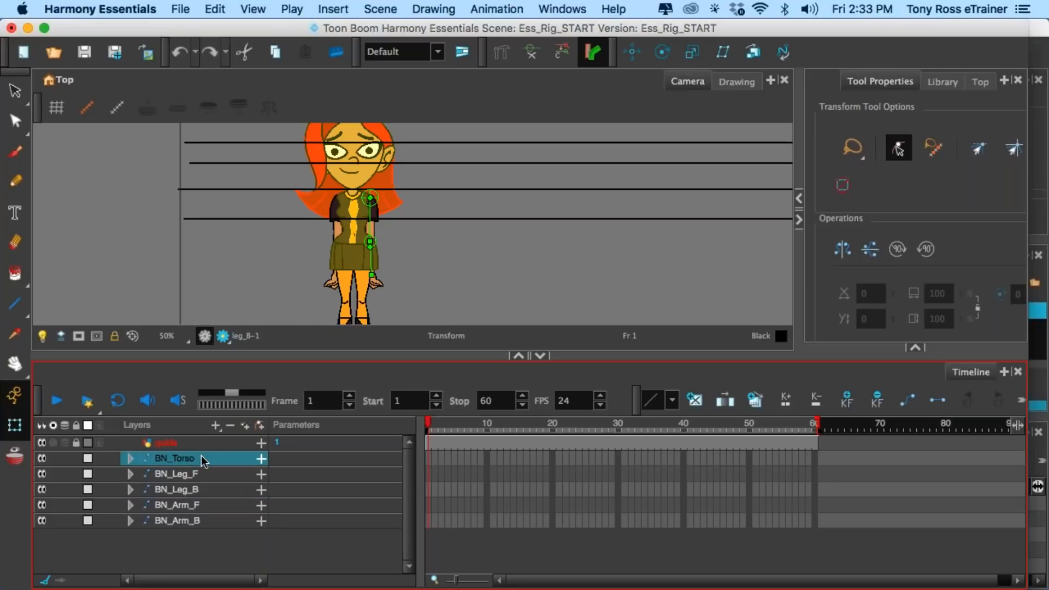
click(258, 425)
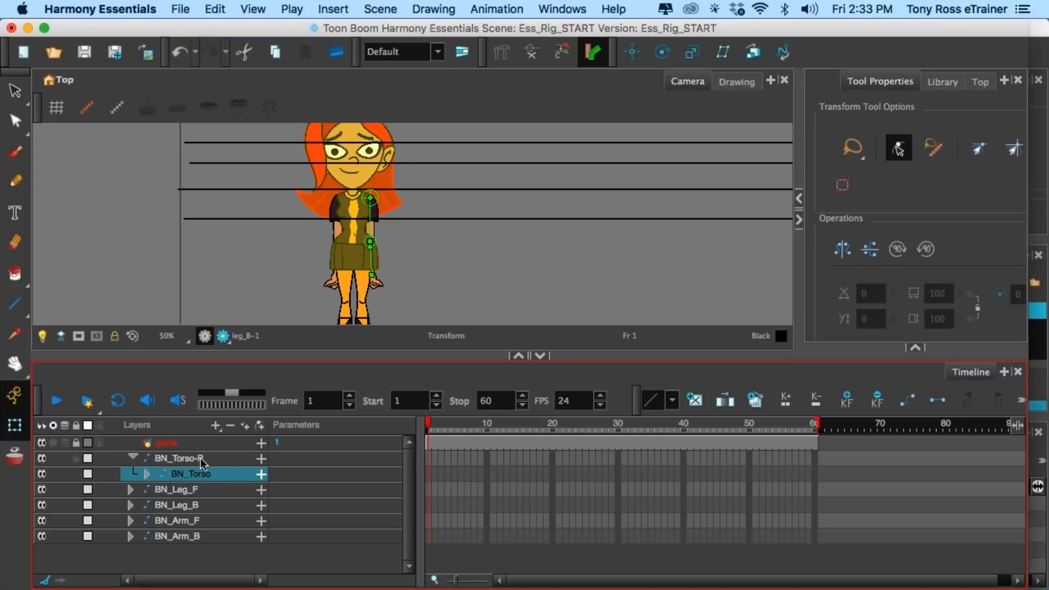
- Move the pivot of the torso's new parent peg onto the character's hips using the Rotate tool
click(200, 458)
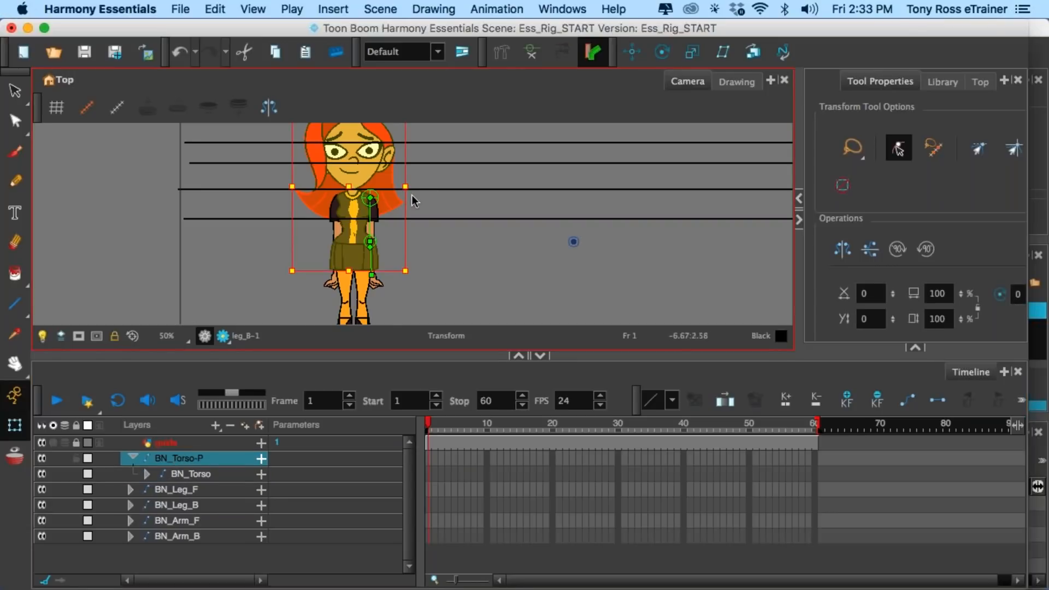
scroll(428, 200, down, 1)
scroll(448, 164, down, 1)
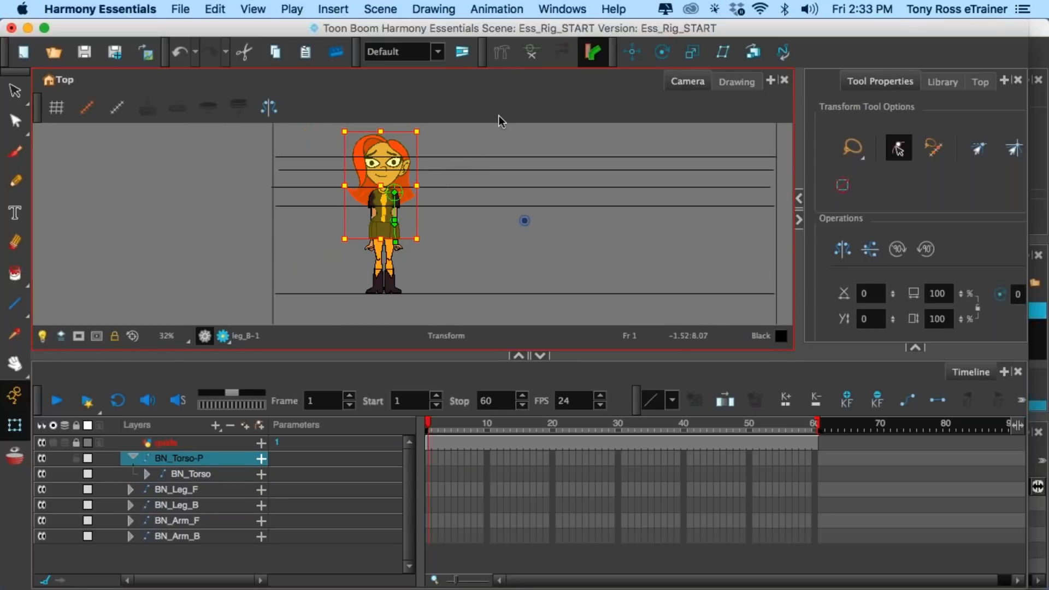
click(661, 53)
drag(525, 221, 383, 233)
- Add a parent peg to the BN_Leg_F layer and move its pivot to the front leg's hip joint with the Rotate tool
click(133, 457)
click(183, 473)
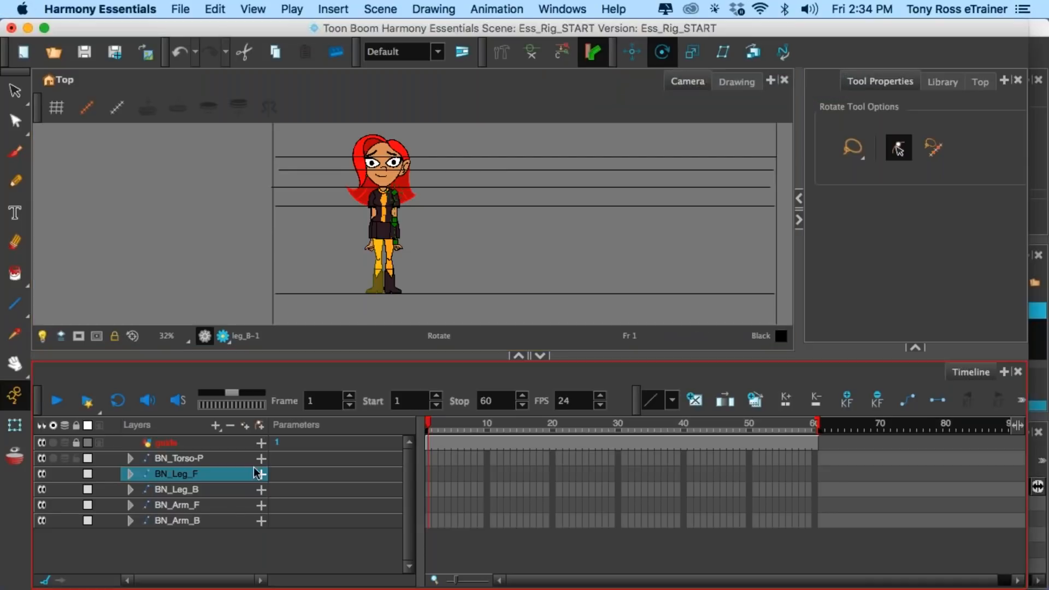
click(247, 426)
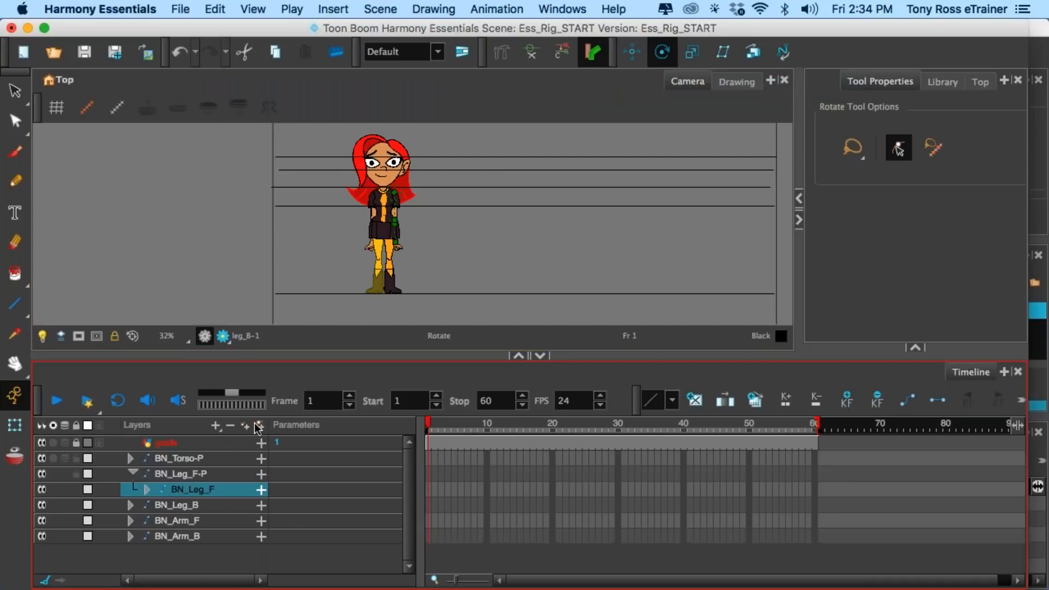
click(230, 473)
drag(524, 221, 377, 239)
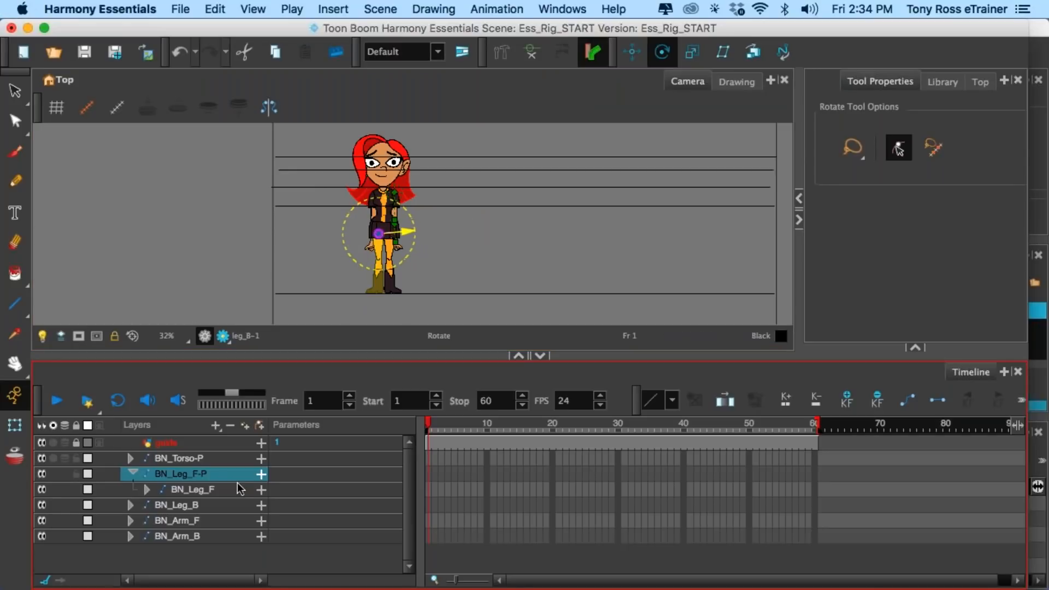
click(133, 475)
- Add a parent peg to the BN_Leg_B layer and move its pivot to the back leg's hip joint
click(183, 489)
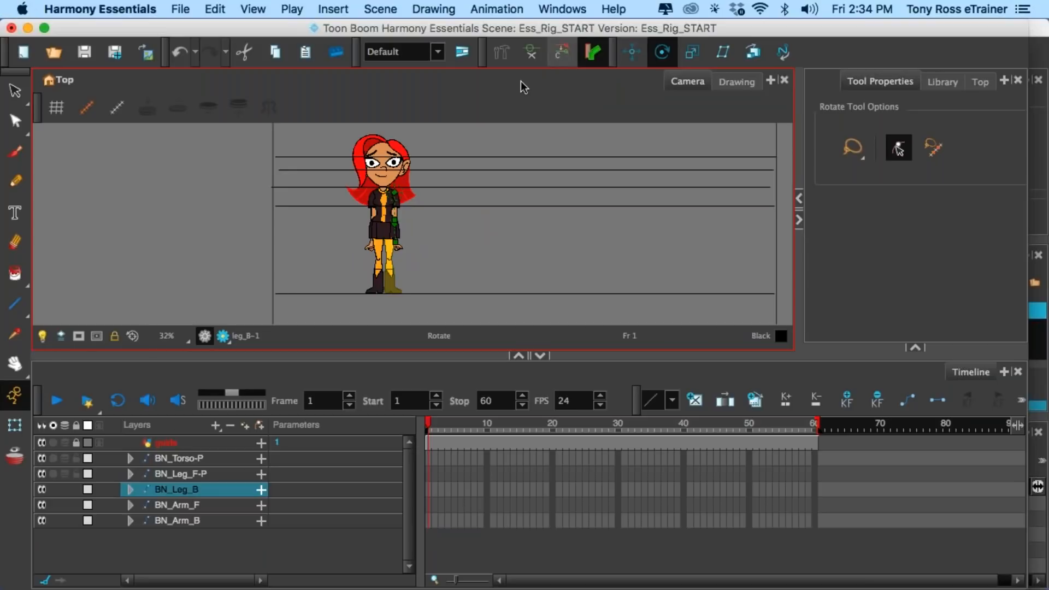
click(258, 425)
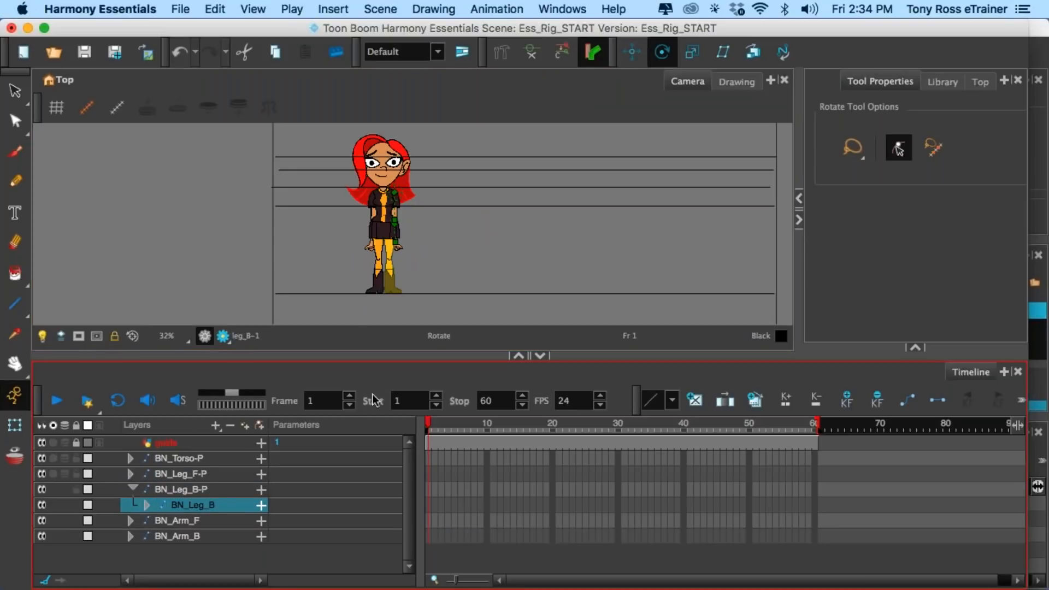
click(192, 490)
drag(523, 225, 390, 233)
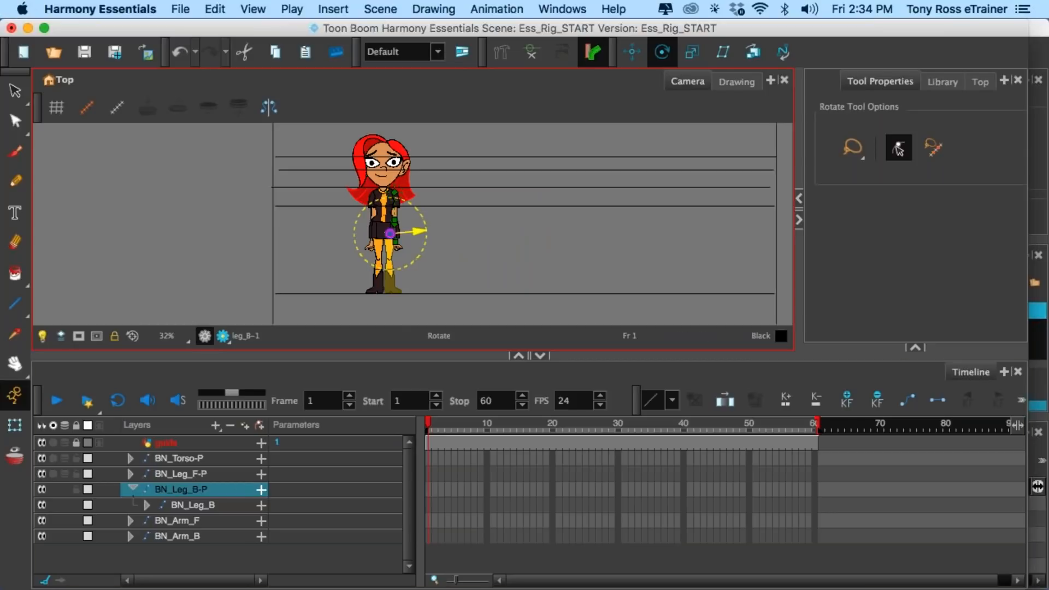
click(133, 490)
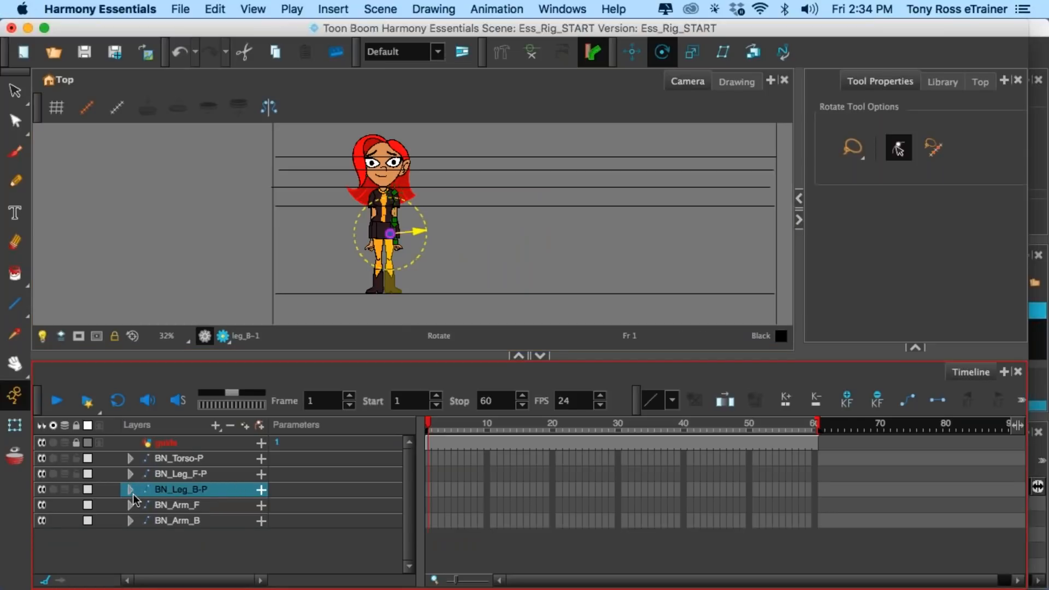
- Add a parent peg to the BN_Arm_F layer and move its pivot to the front arm's shoulder
click(179, 508)
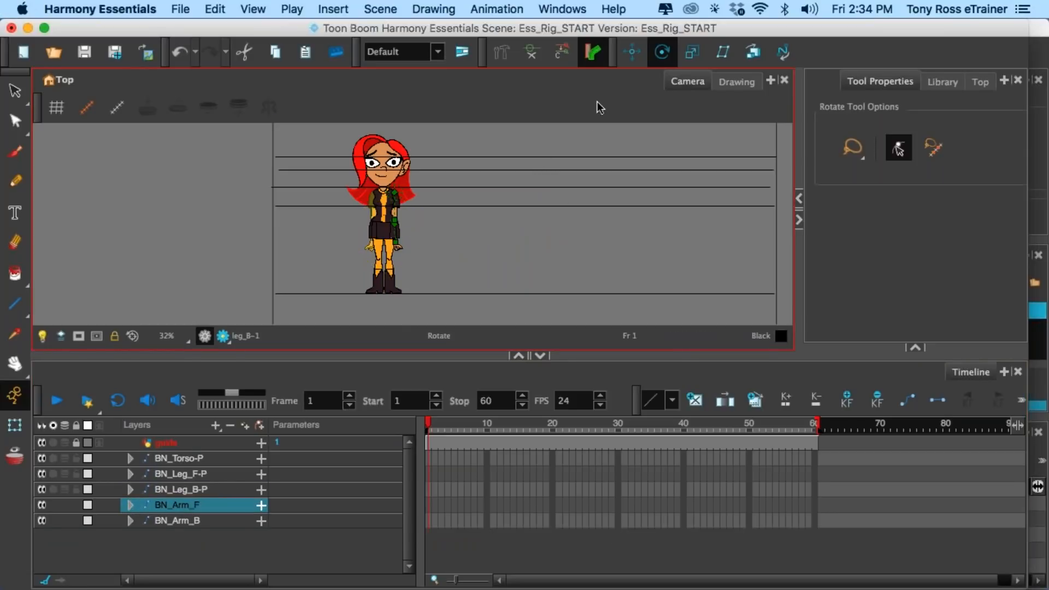
click(258, 425)
click(204, 502)
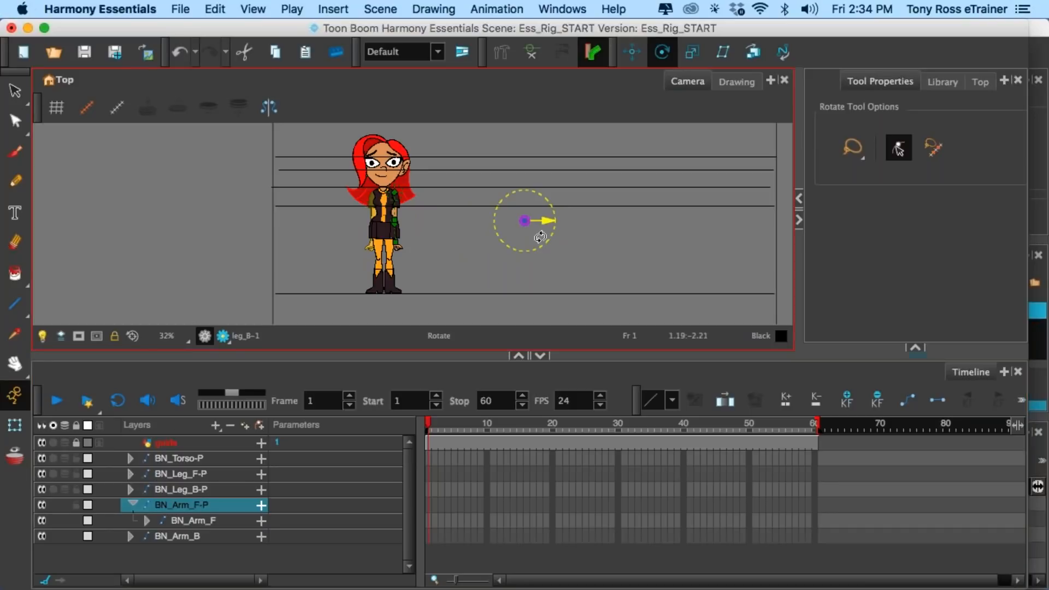
drag(395, 228, 359, 198)
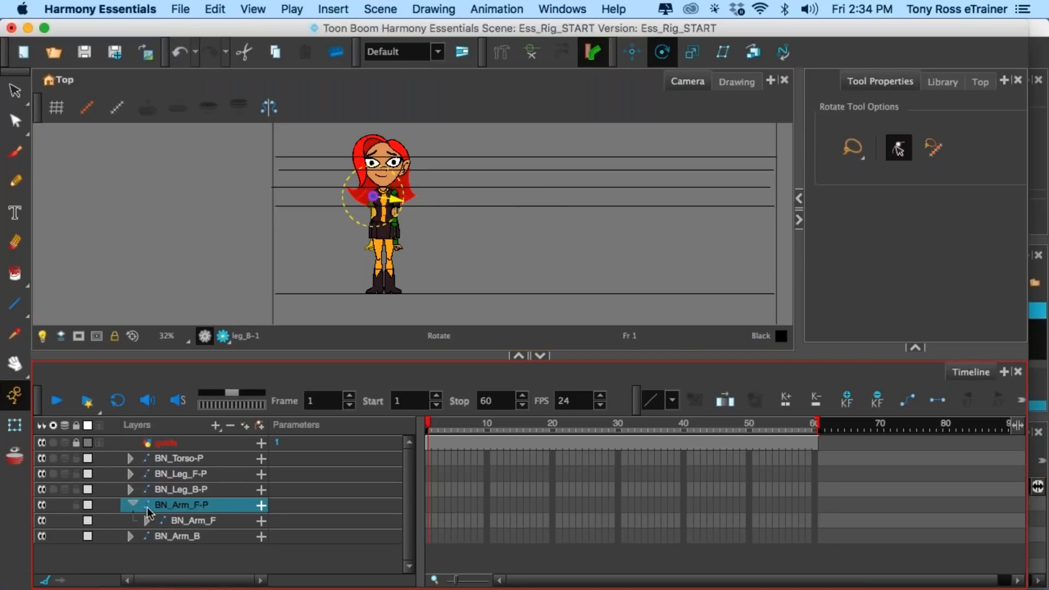
click(133, 505)
- Add a parent peg to the BN_Arm_B layer and move its pivot to the back arm's shoulder
click(180, 520)
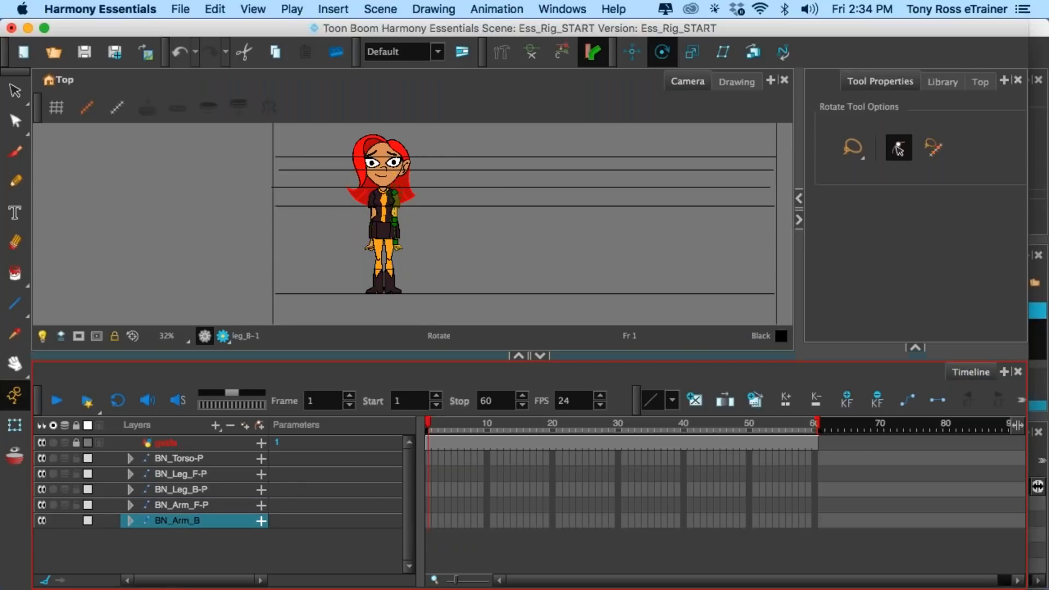
click(261, 428)
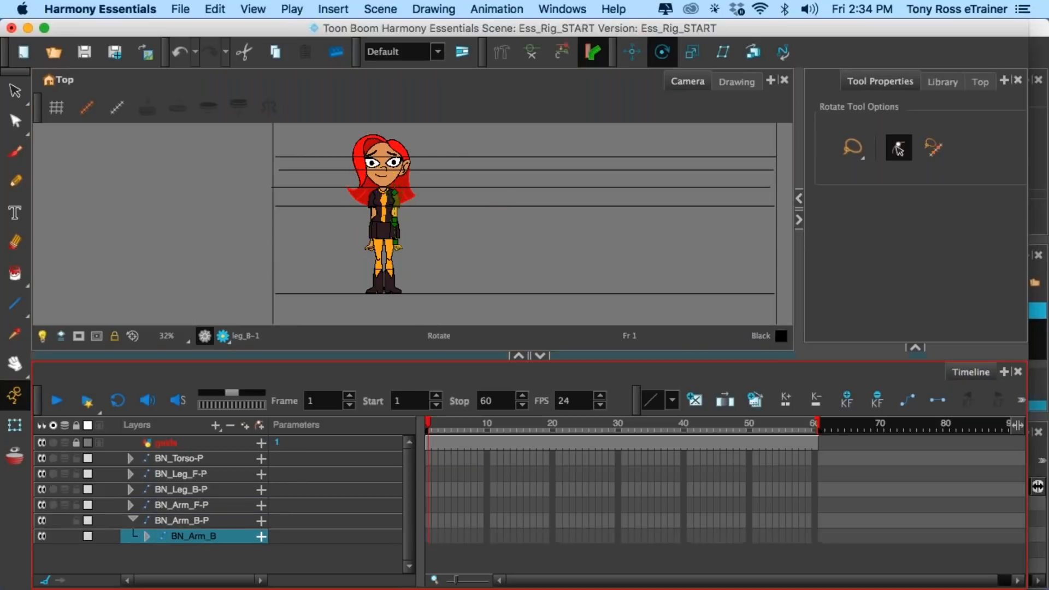
click(133, 521)
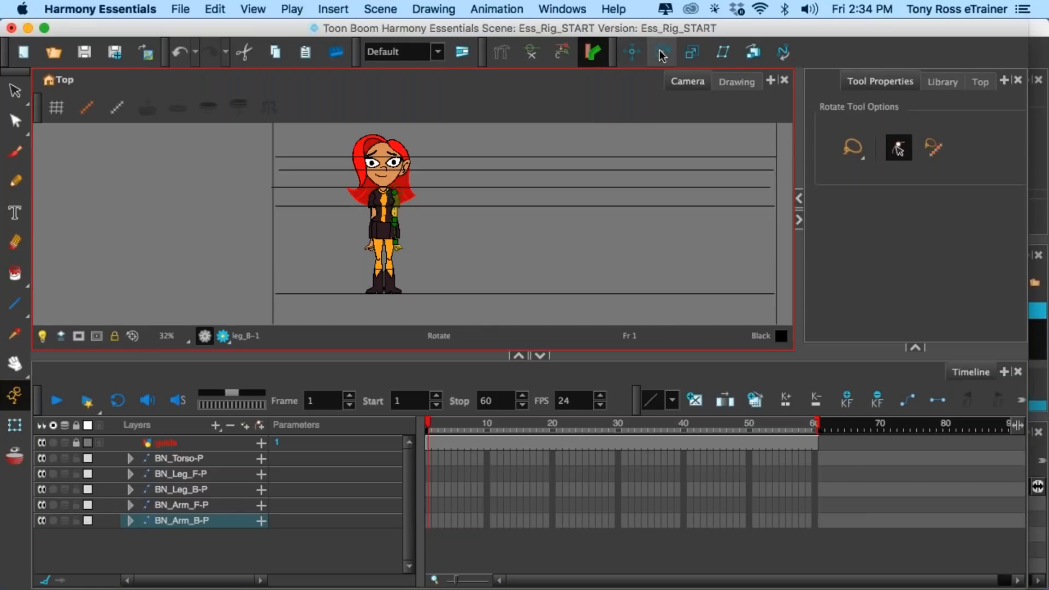
click(131, 521)
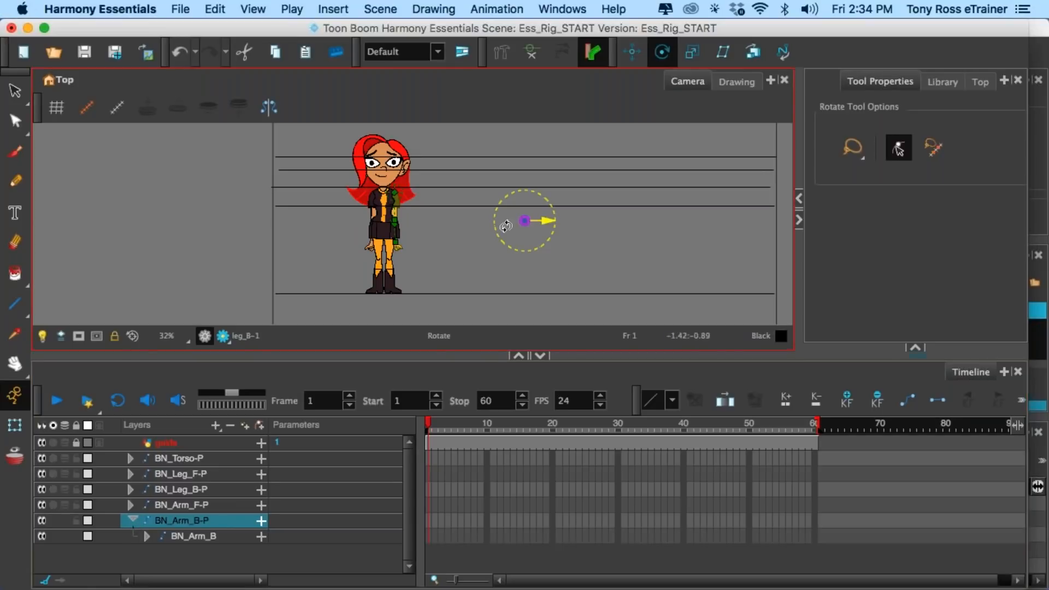
drag(524, 221, 393, 195)
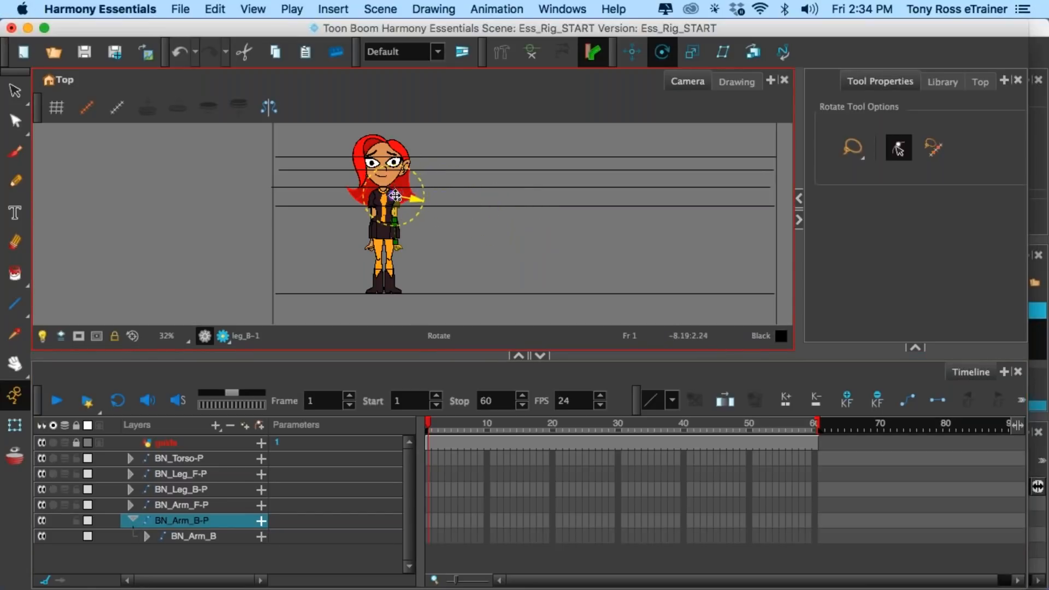
click(132, 521)
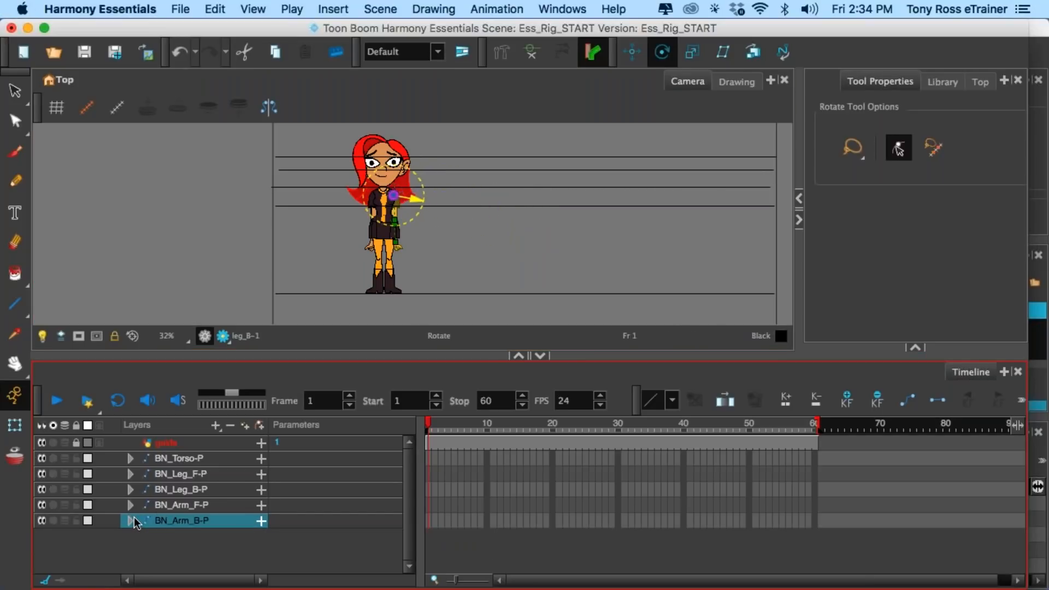
click(149, 545)
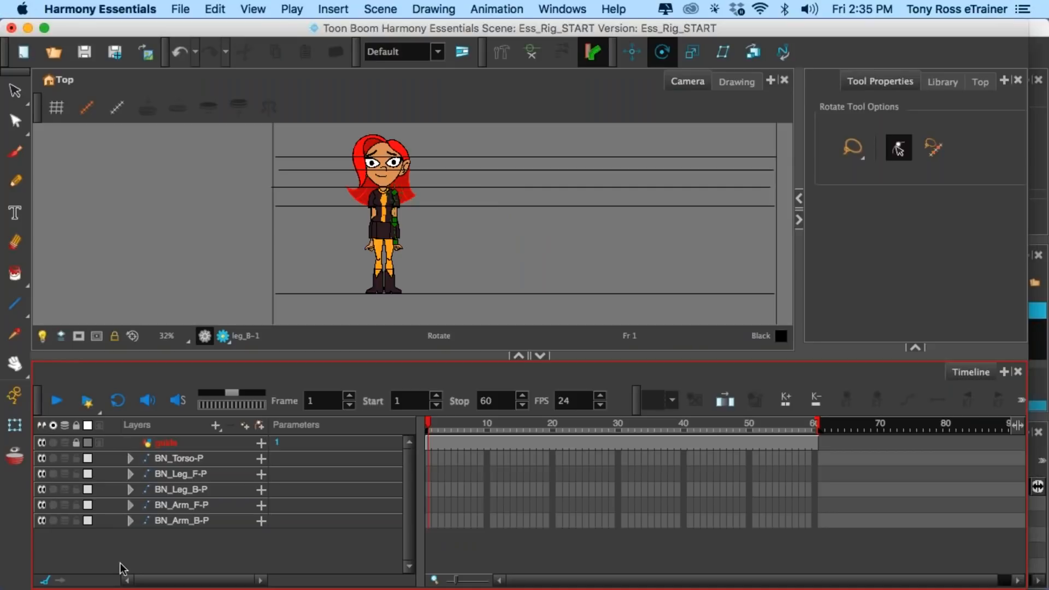
- Add another parent peg above BN_Torso-P and rename it Master-P
click(184, 458)
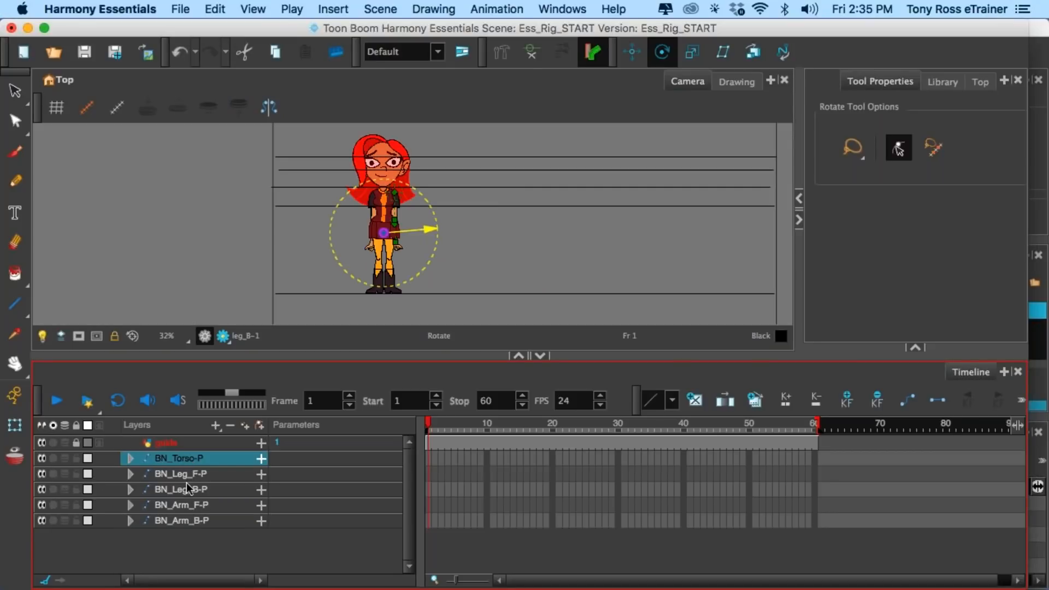
click(188, 547)
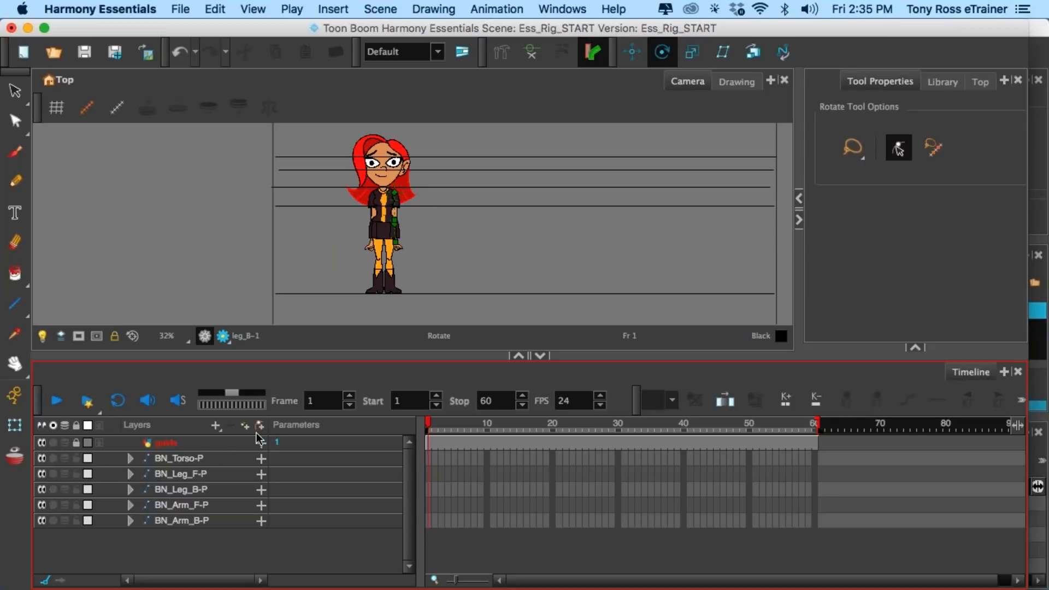
click(199, 458)
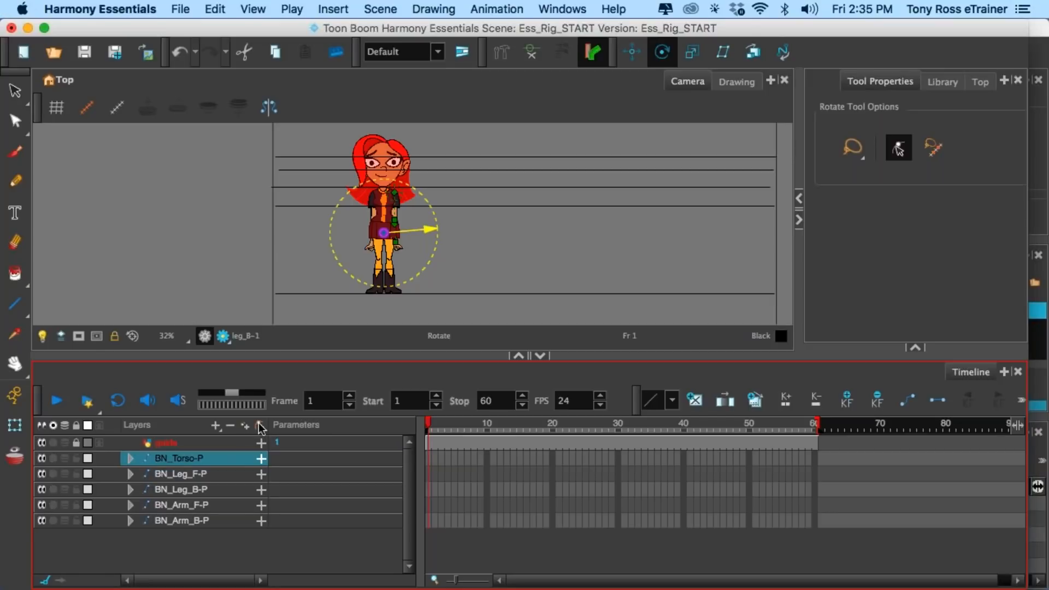
click(258, 425)
click(184, 461)
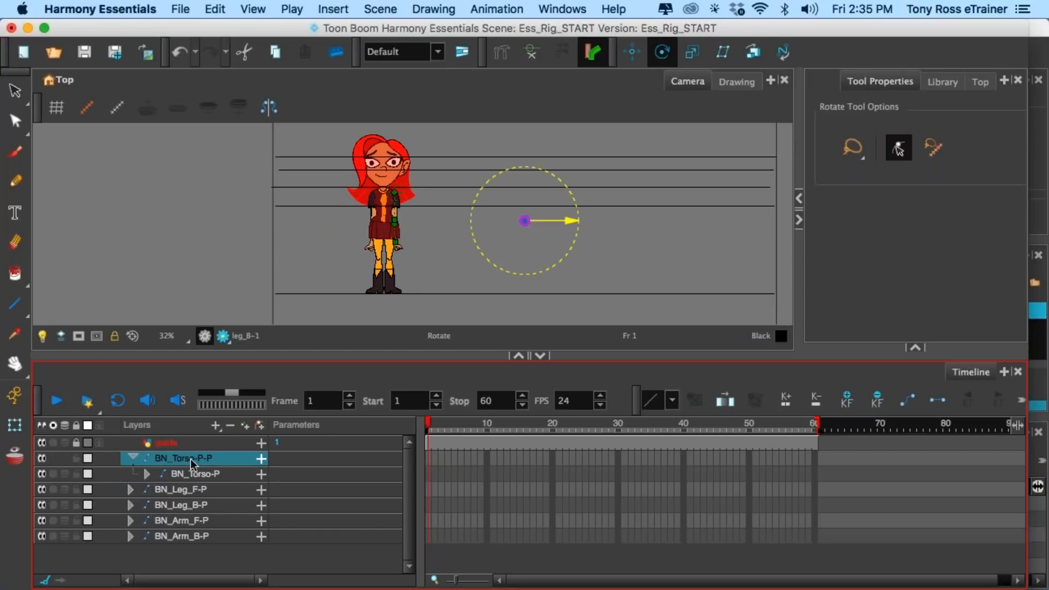
double_click(192, 459)
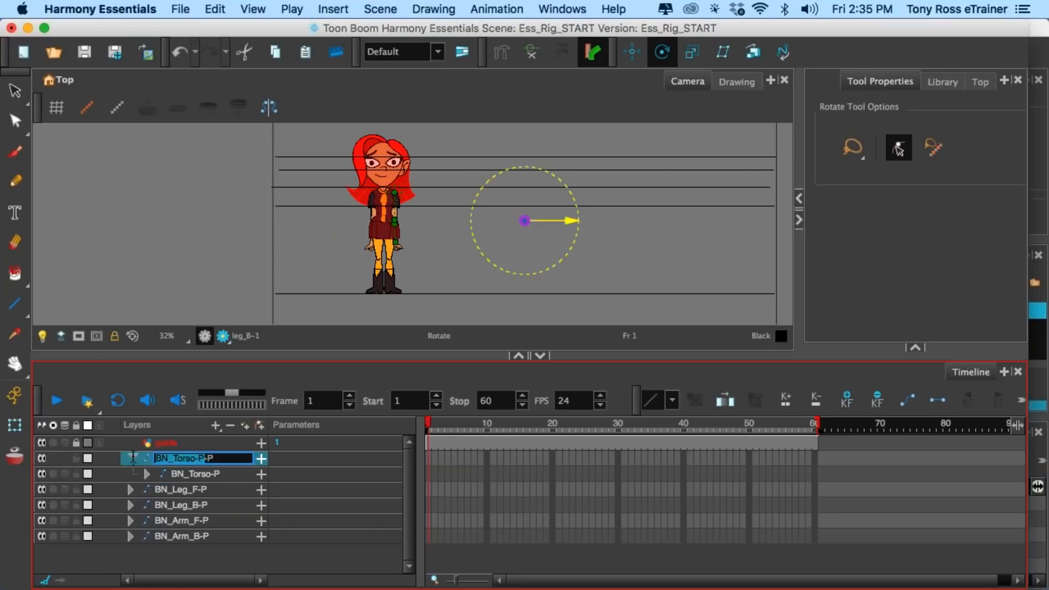
text(Master-P)
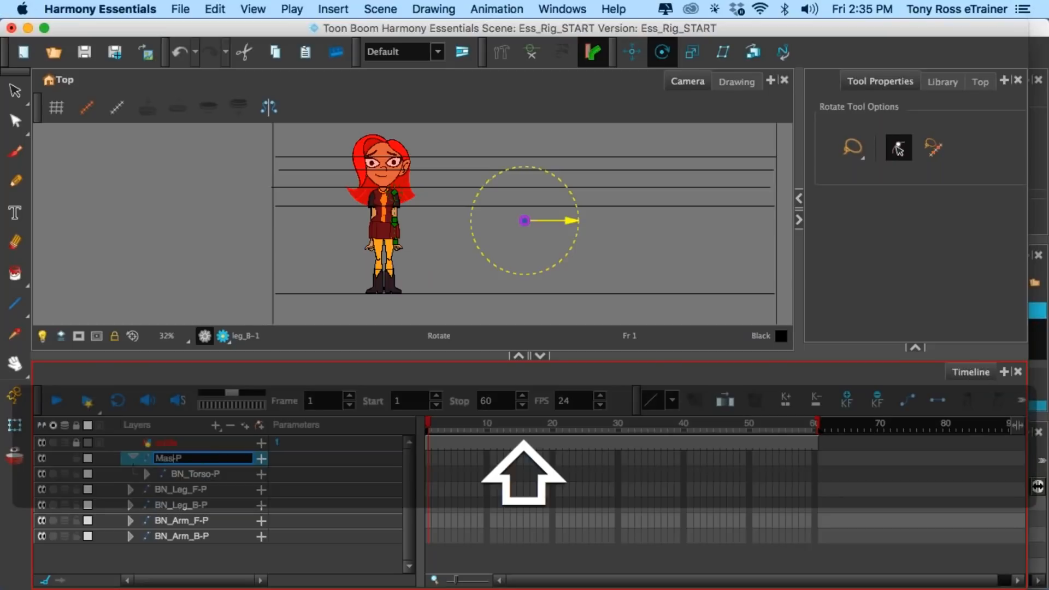
key(Return)
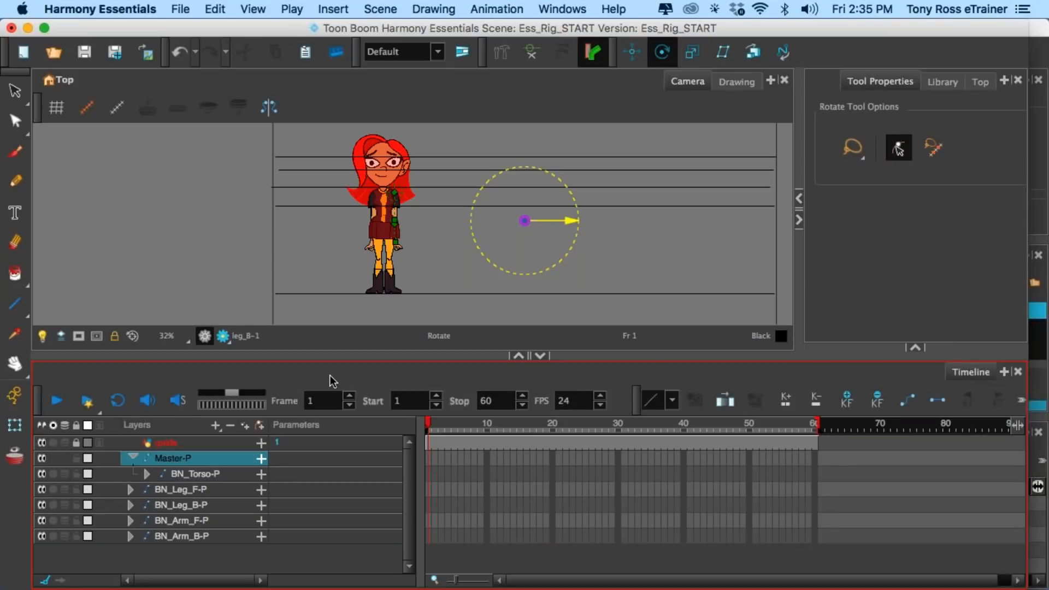
- Parent the BN_Leg_F-P, BN_Leg_B-P, BN_Arm_F-P and BN_Arm_B-P pegs to Master-P
click(167, 489)
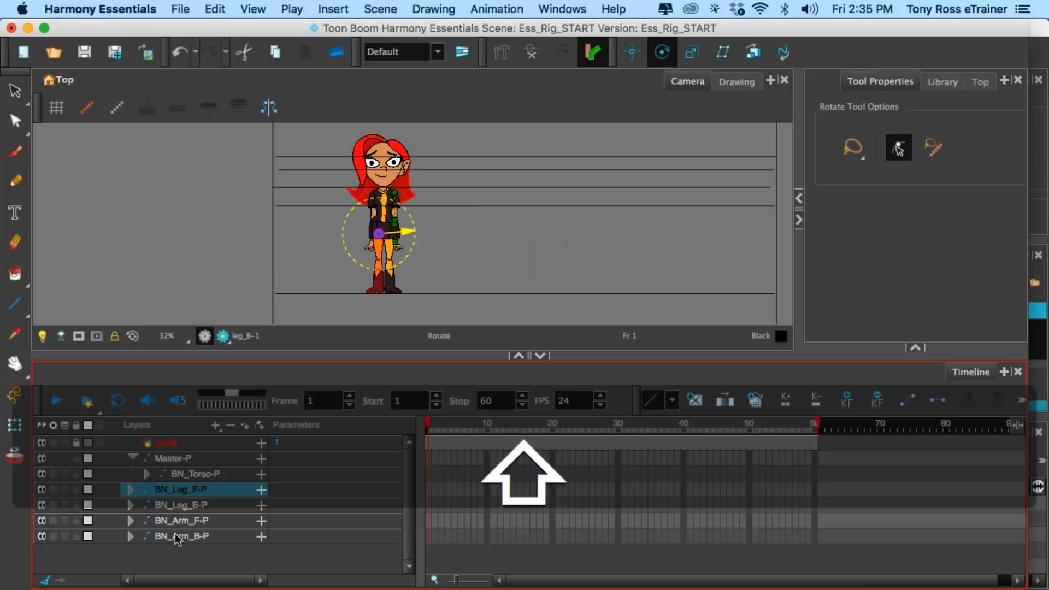
shift+click(175, 535)
drag(175, 528, 179, 469)
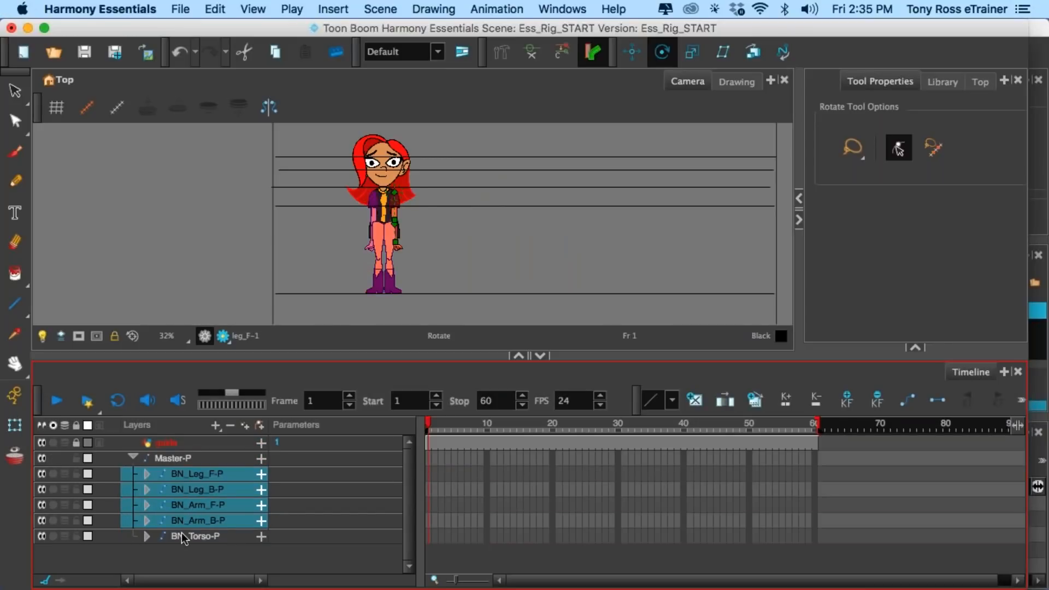
- Move BN_Torso-P above the leg and arm pegs inside Master-P, and collapse the Master-P group
click(182, 532)
drag(181, 532, 181, 467)
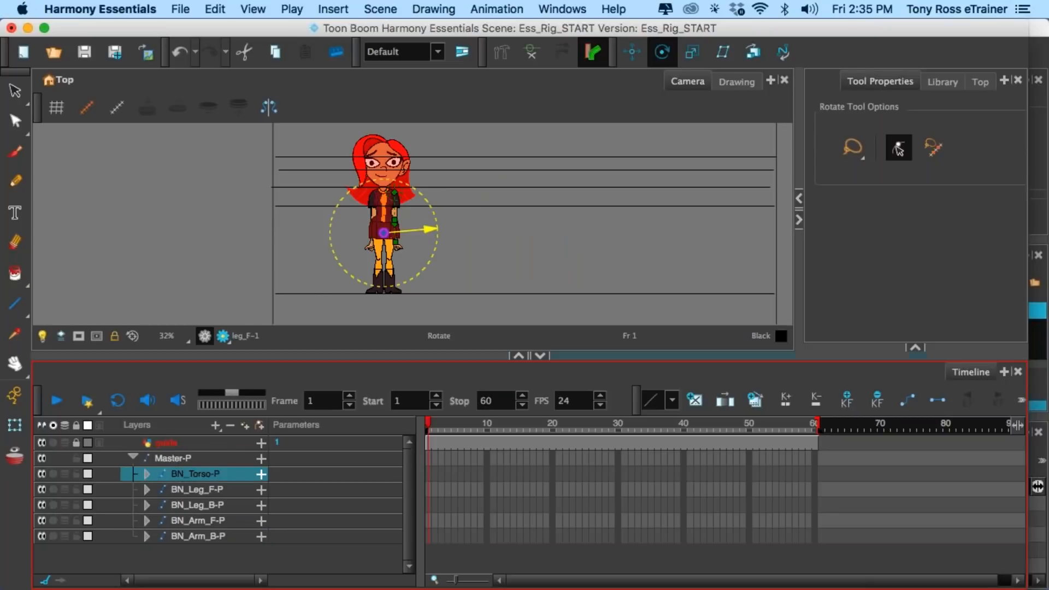
click(232, 561)
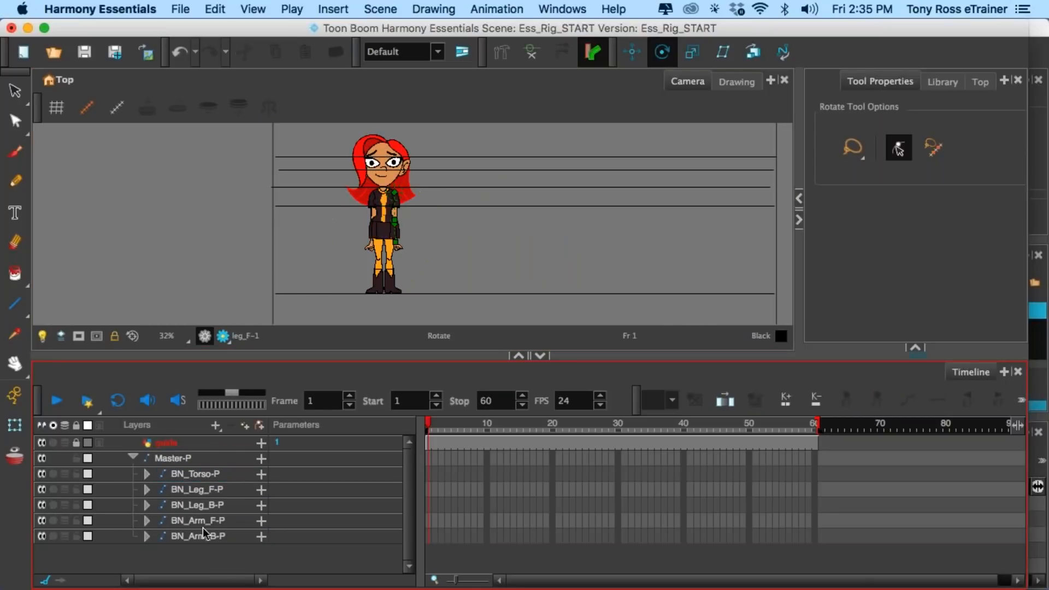
click(133, 458)
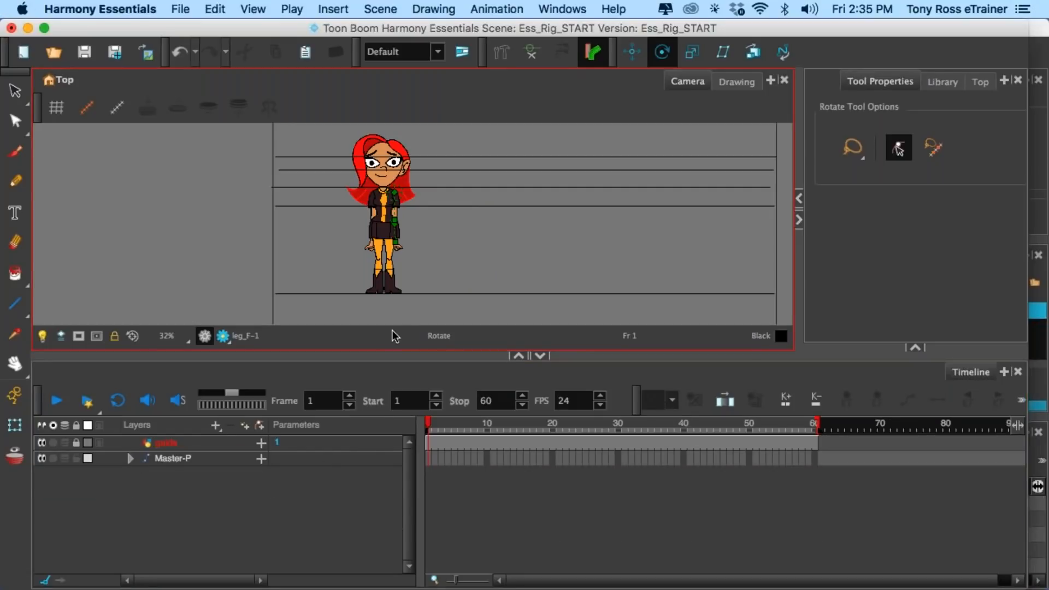
- Activate the Transform tool and expand the Master-P group to show its torso, leg and arm pegs
scroll(407, 205, up, 4)
scroll(407, 205, down, 2)
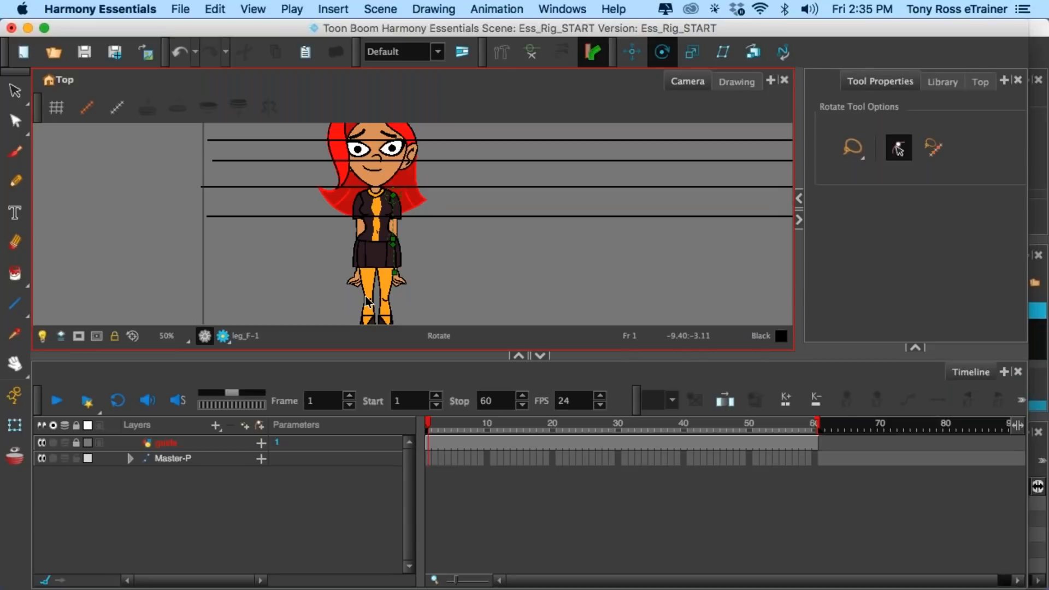
click(316, 405)
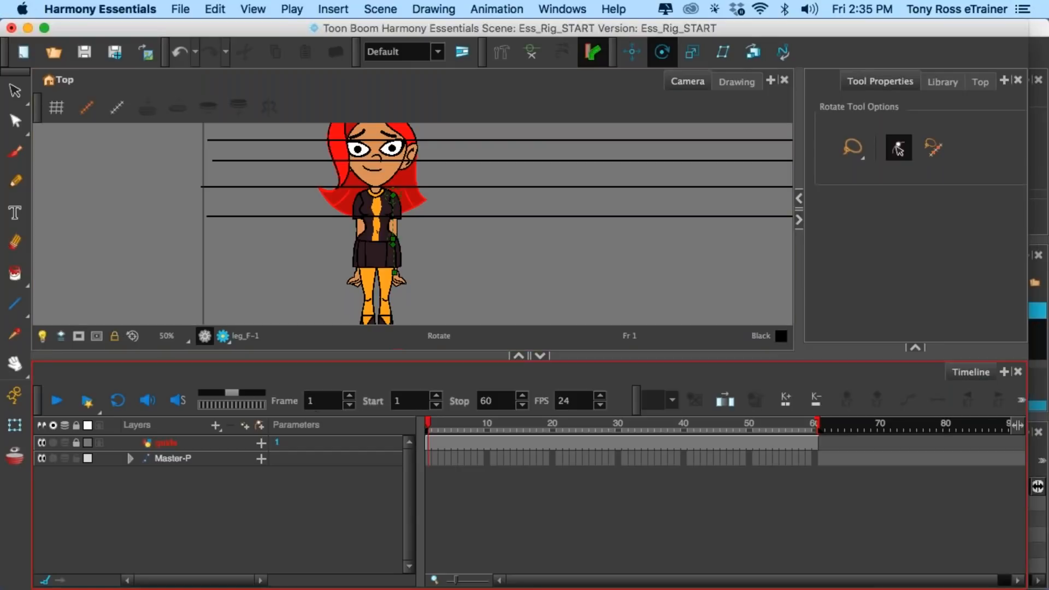
mouse_move(429, 424)
mouse_down()
mouse_move(441, 429)
mouse_move(428, 425)
mouse_up()
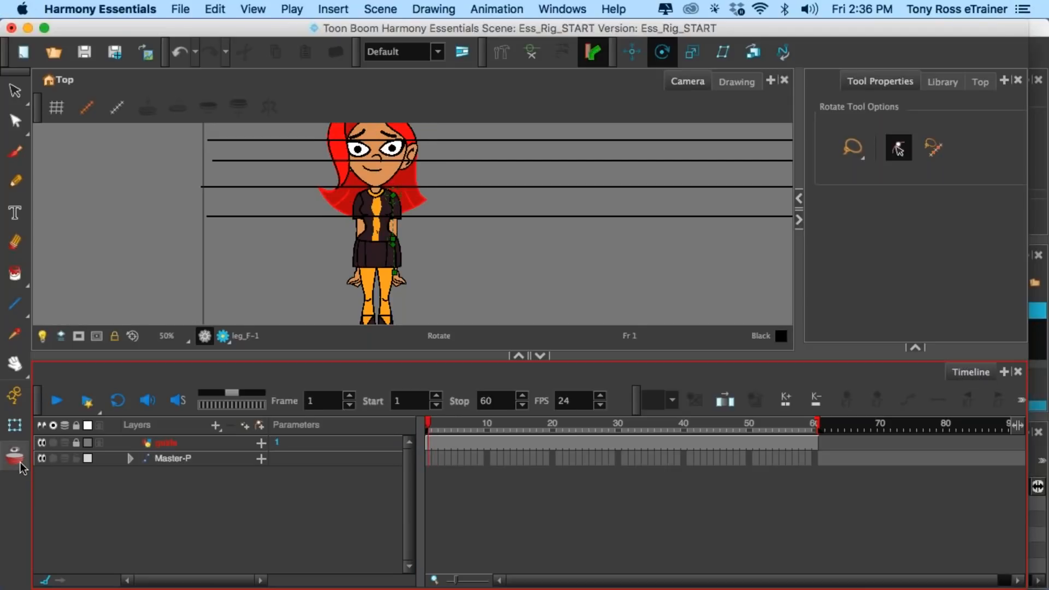
click(15, 425)
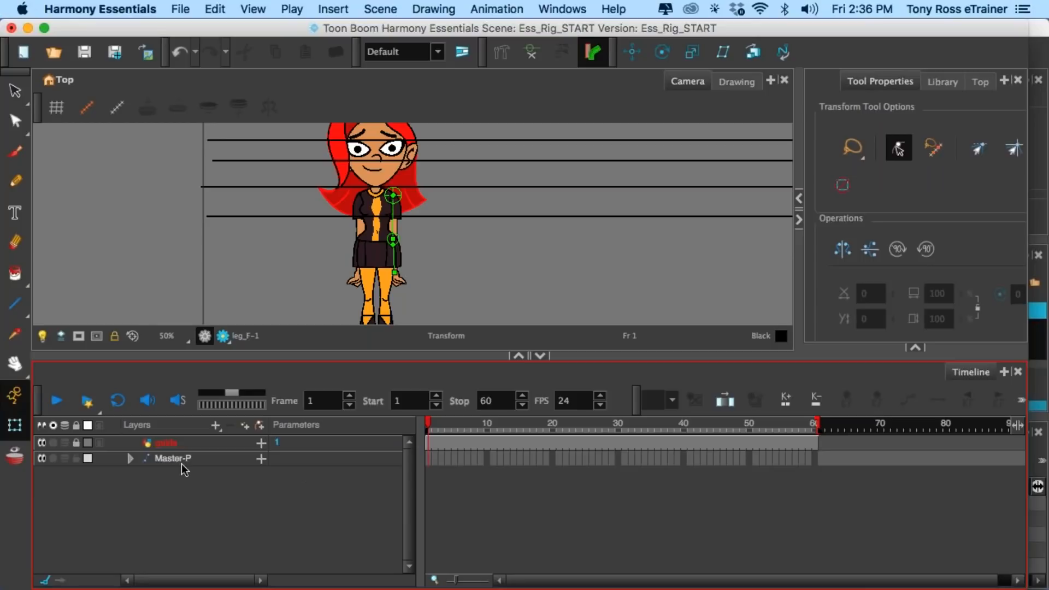
click(131, 458)
click(374, 463)
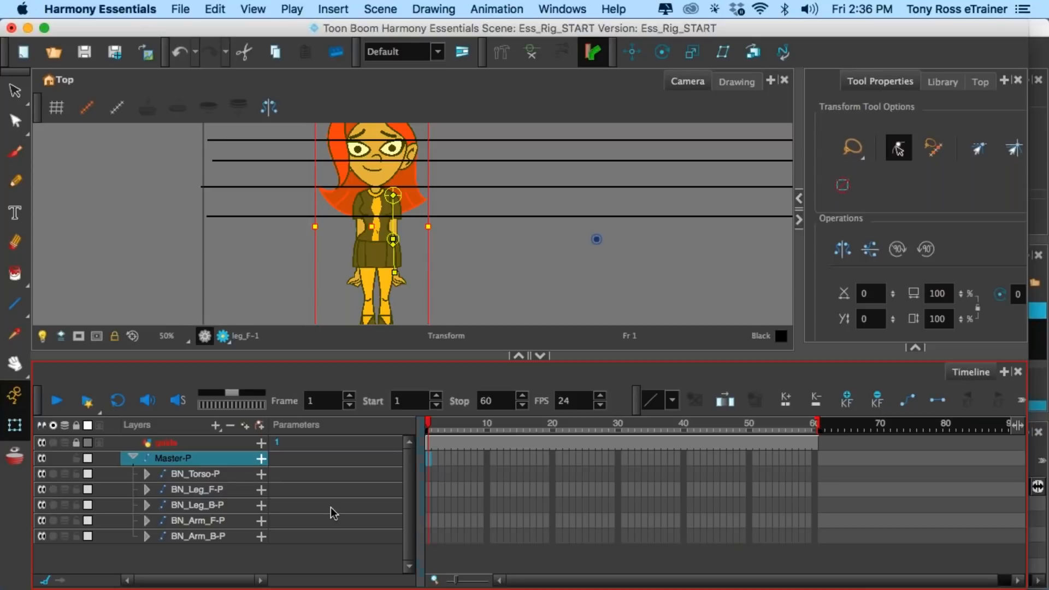
- Add keyframes at frames 1 and 2 on the torso, both leg and both arm pegs under Master-P
click(426, 473)
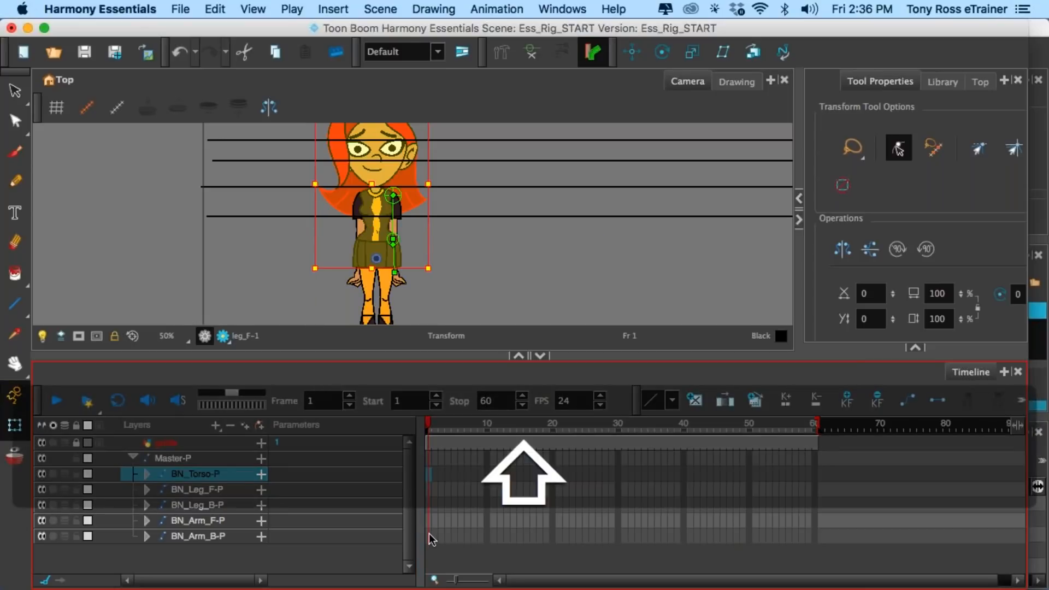
shift+click(428, 535)
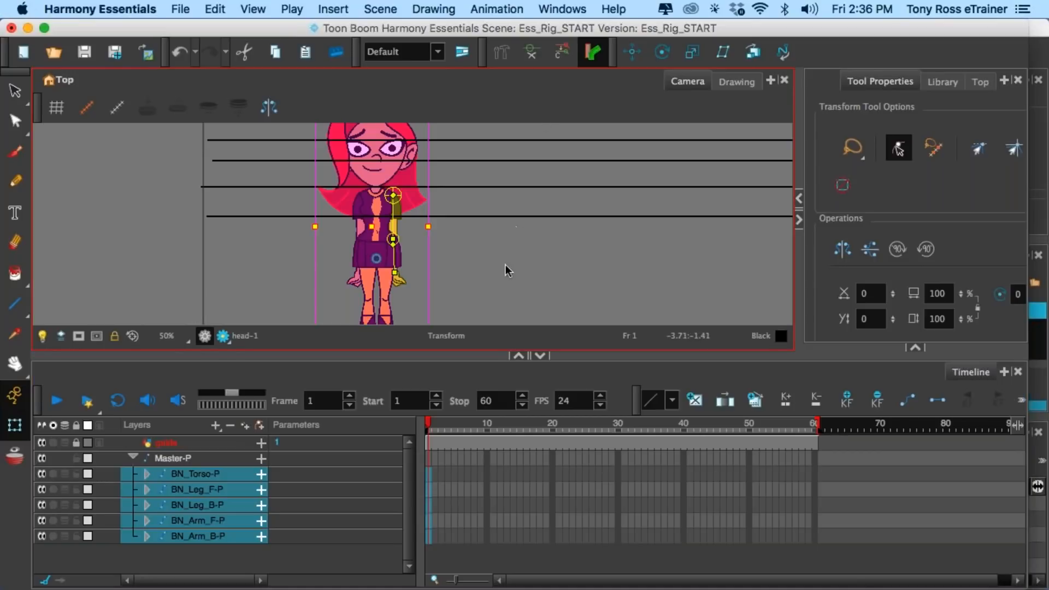
key(F6)
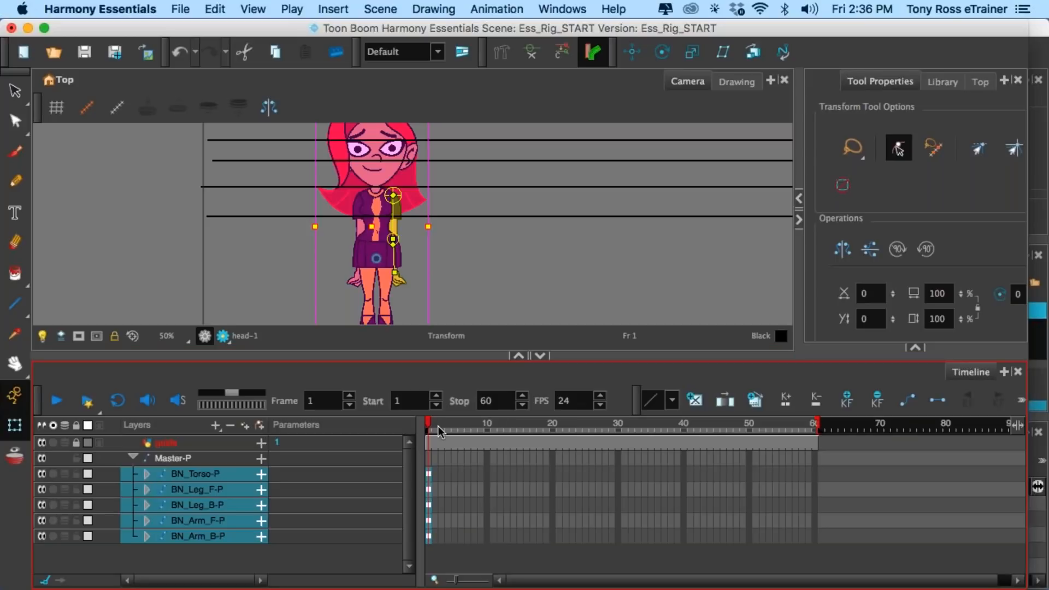
click(434, 426)
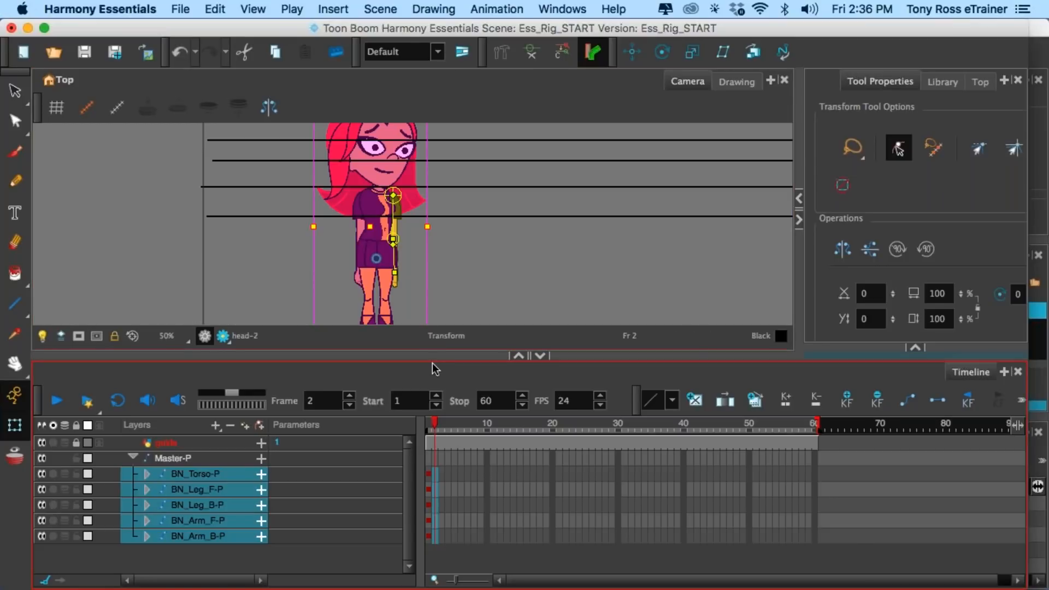
key(F6)
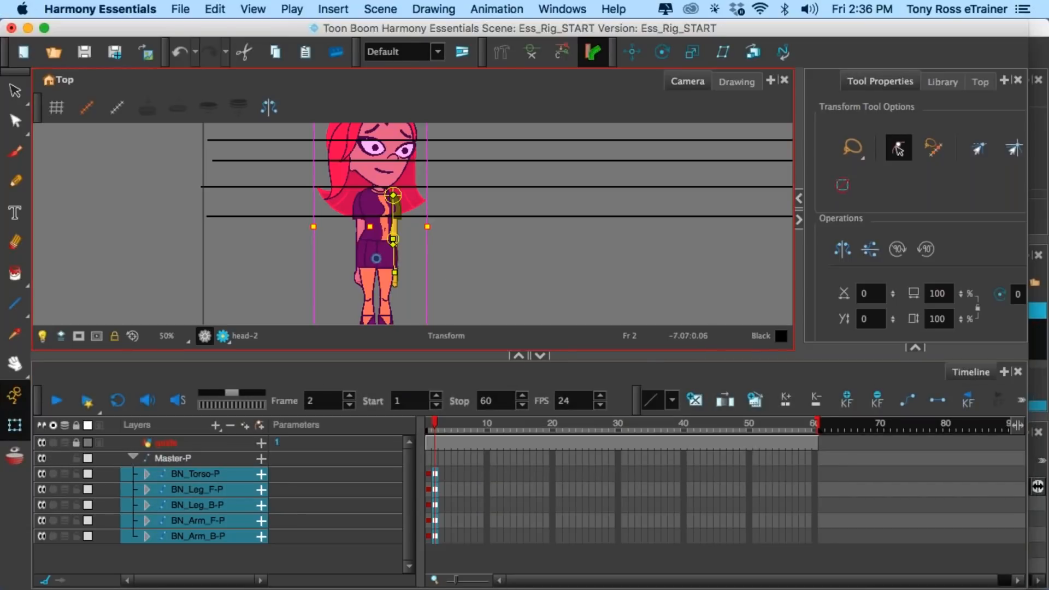
- At frame 2, nudge BN_Arm_F-P in front of the torso and move the arm slightly inward and up at the shoulder
scroll(380, 218, down, 1)
scroll(381, 219, down, 1)
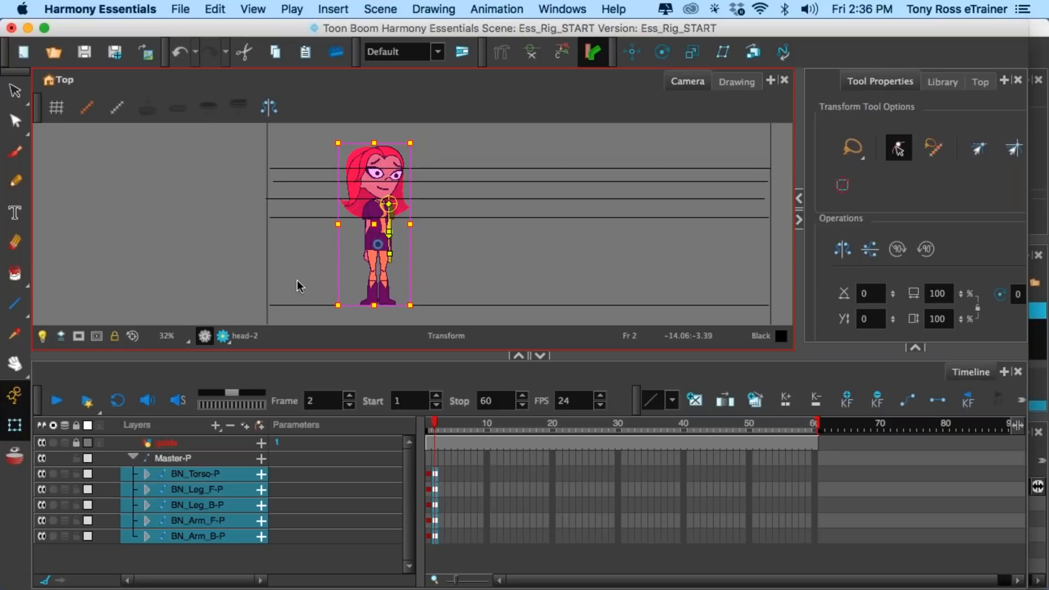
click(251, 298)
click(365, 209)
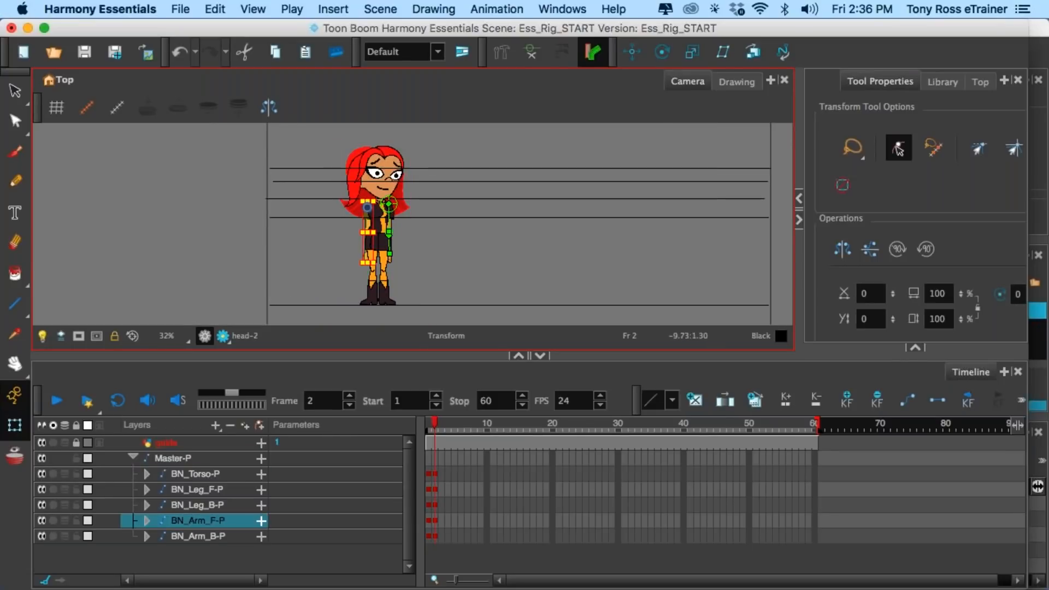
scroll(366, 219, up, 4)
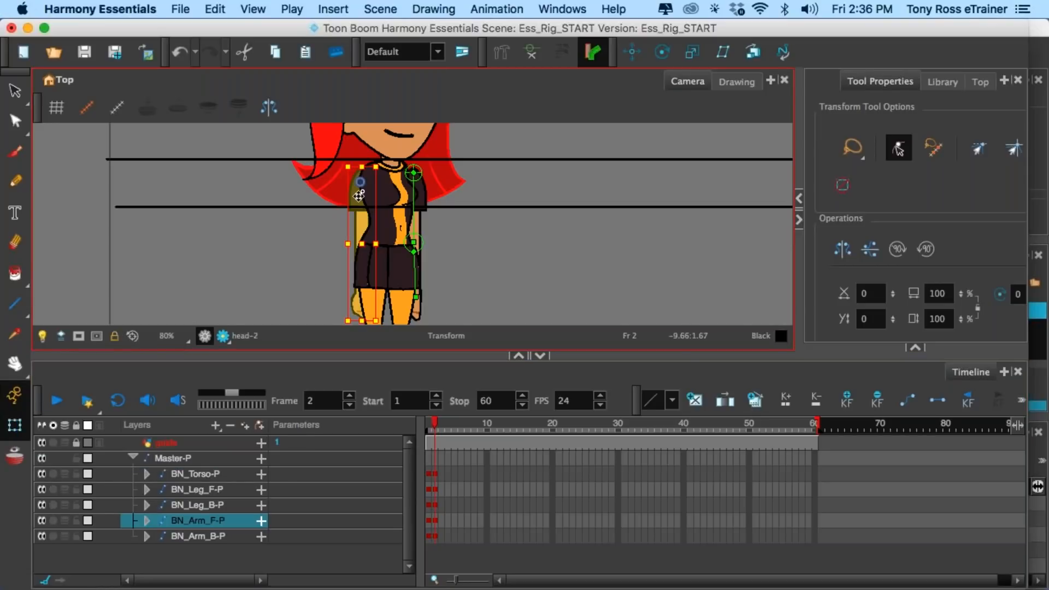
key(alt)
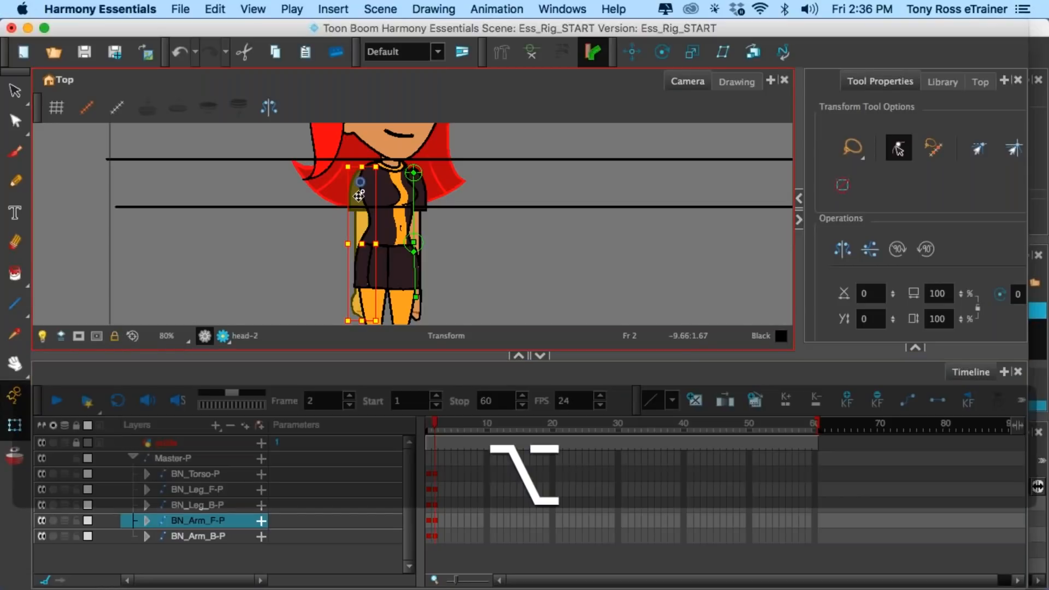
key(alt+Down)
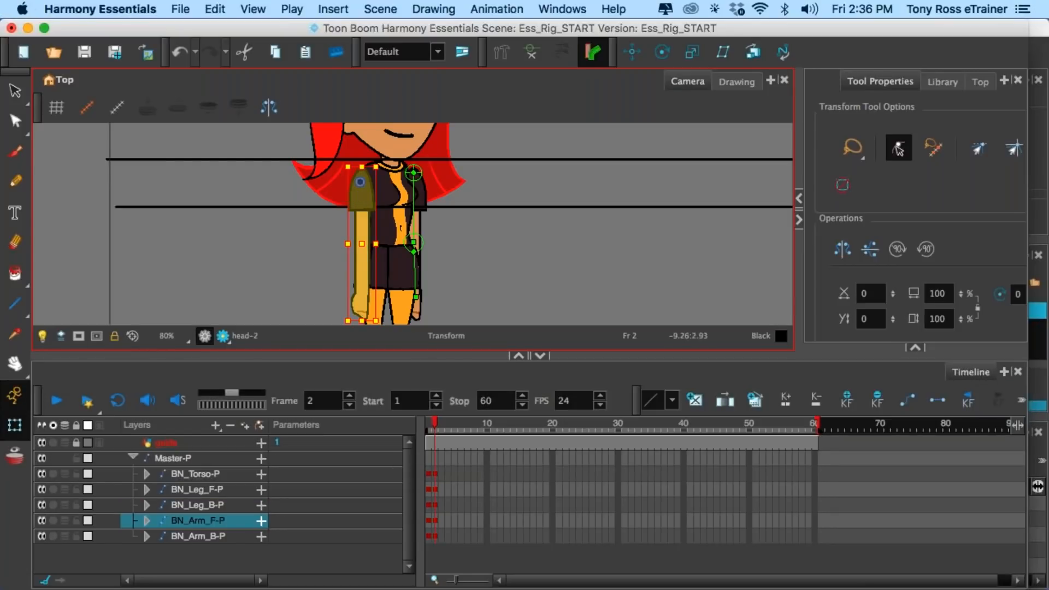
drag(373, 187, 375, 185)
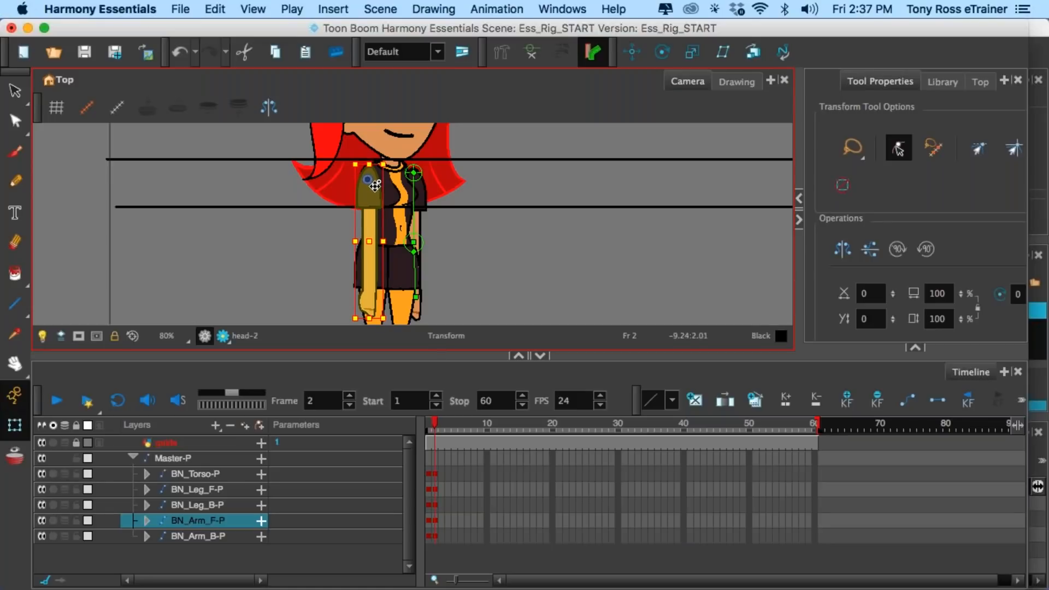
- Move the BN_Arm_B-P peg slightly inward and up so the back arm tucks closer to the torso at frame 2
click(422, 196)
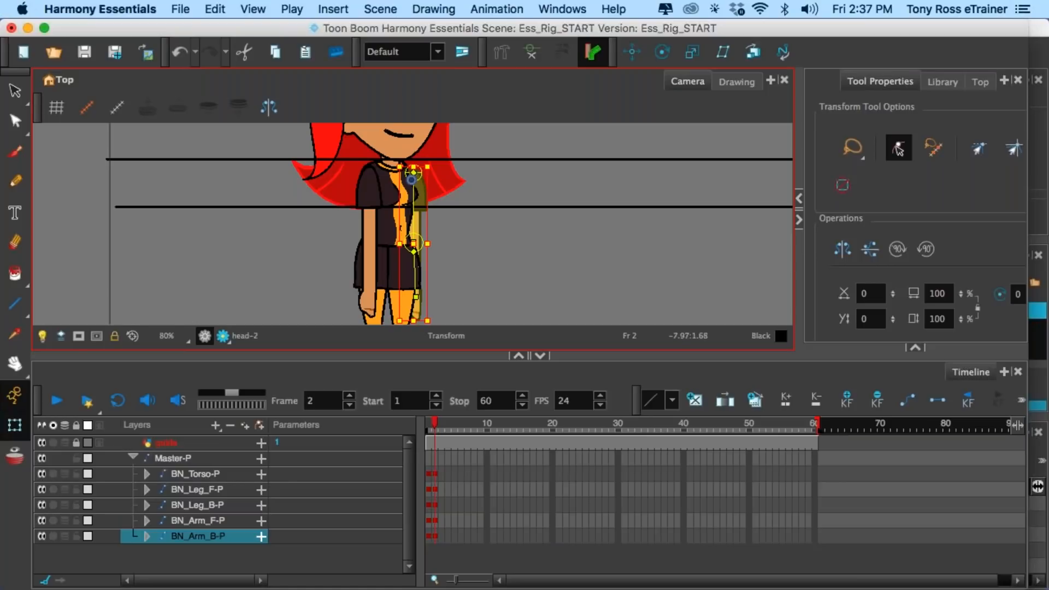
drag(420, 191, 411, 187)
- At frame 2, flip the BN_Leg_F-P peg horizontally and shift the front leg slightly inward and down under the skirt
scroll(435, 246, down, 2)
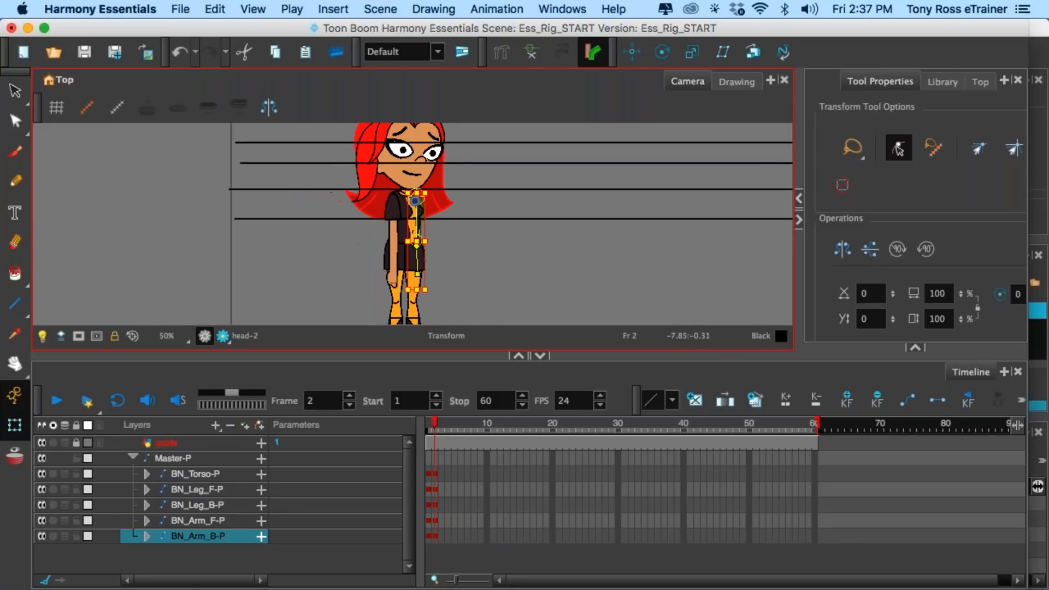
key(space)
drag(446, 307, 432, 244)
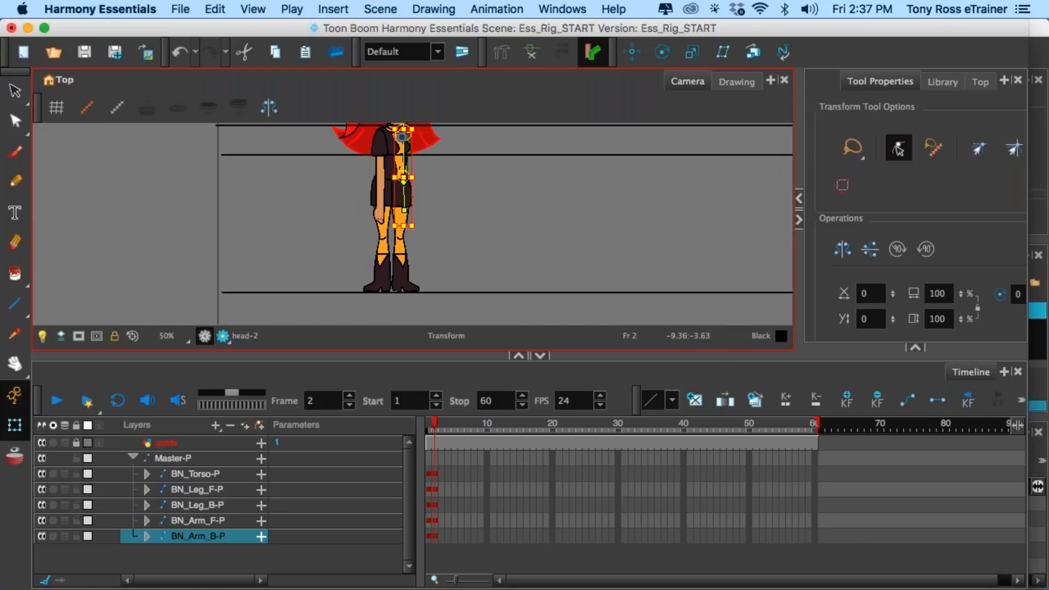
click(386, 247)
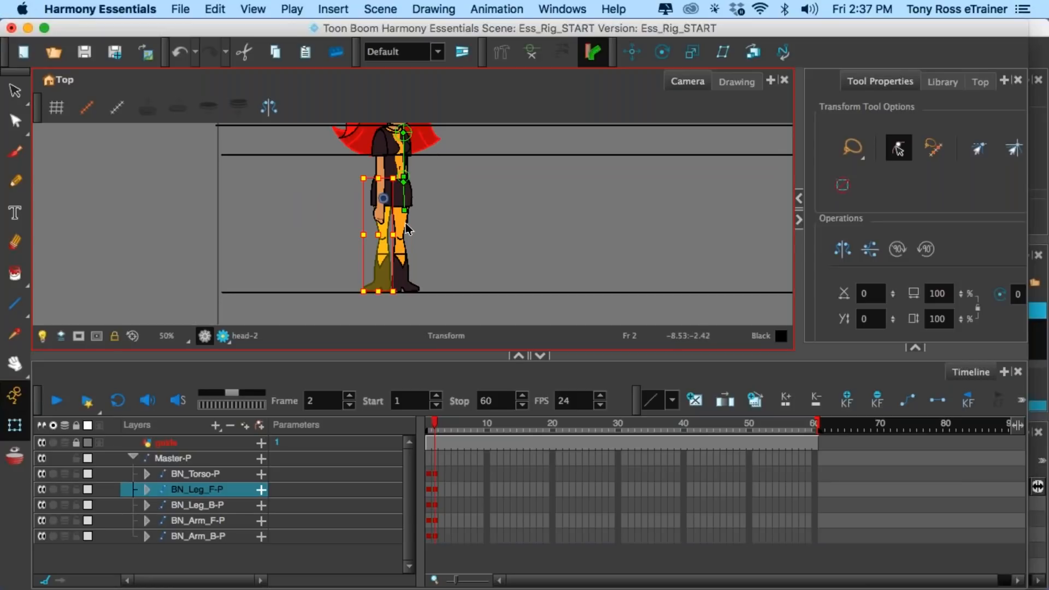
scroll(406, 229, up, 1)
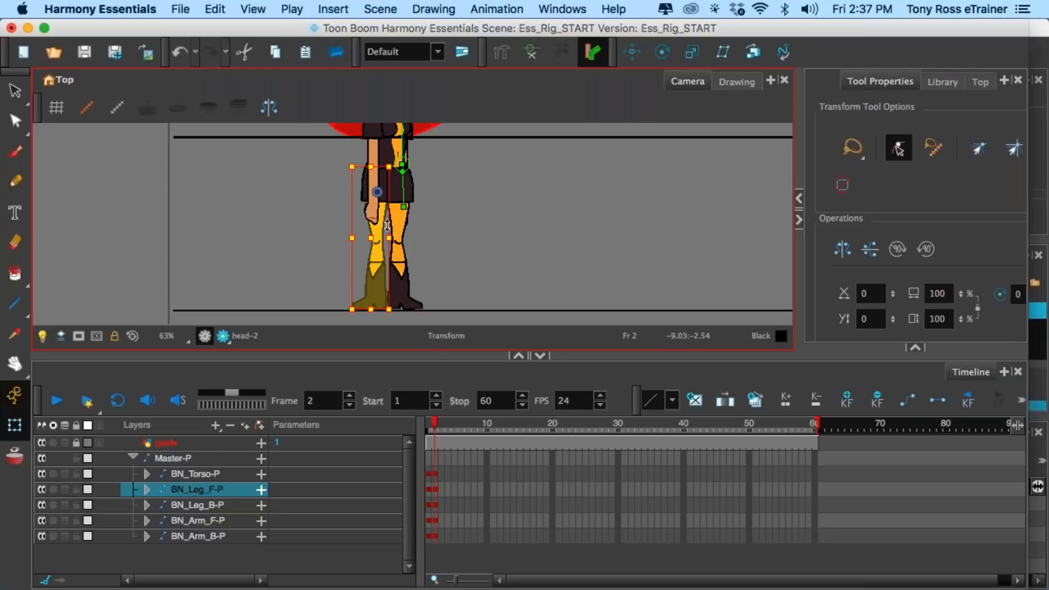
key(4)
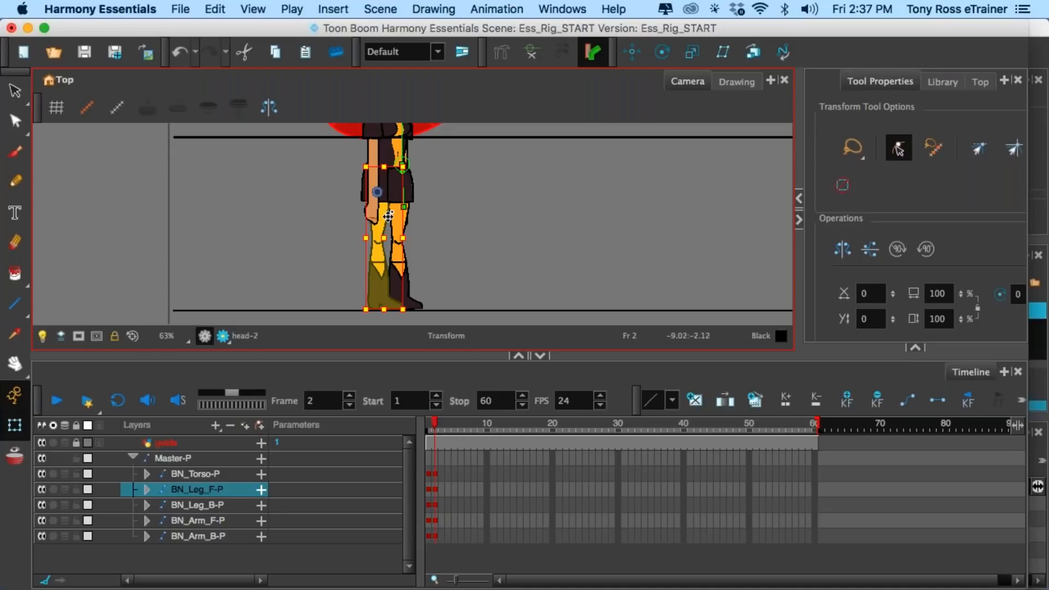
drag(385, 217, 388, 219)
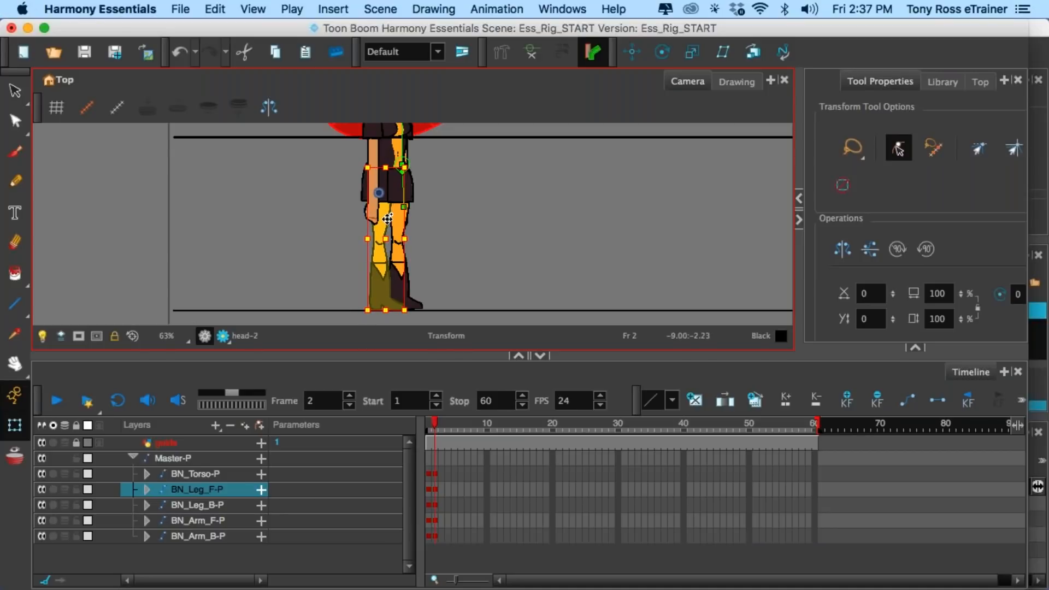
- Move the BN_Leg_B-P peg slightly inward and up at frame 2, placing the back leg closer to the front leg
click(400, 228)
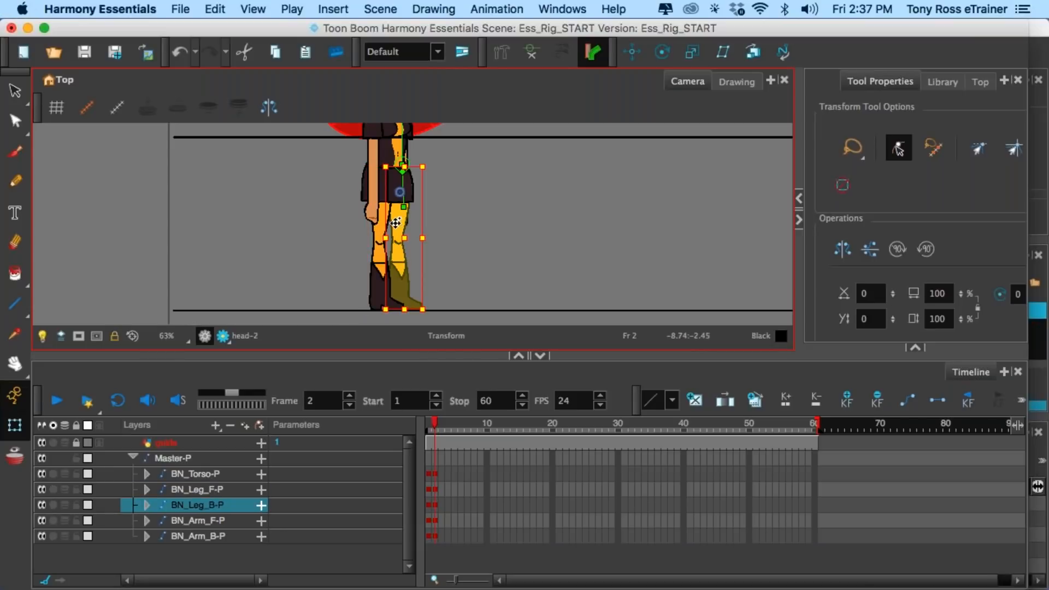
drag(395, 222, 392, 217)
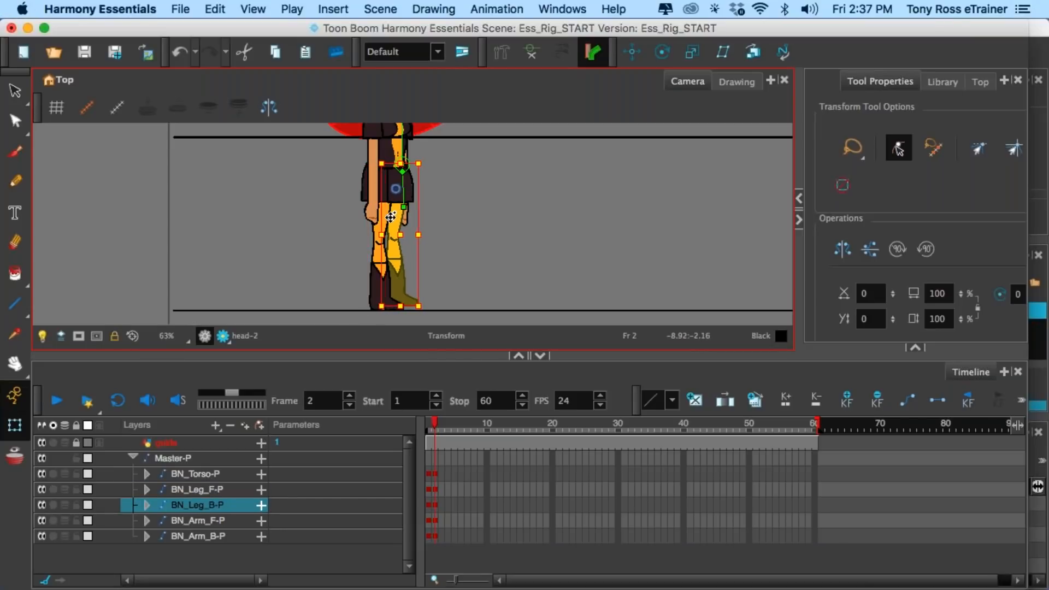
click(435, 231)
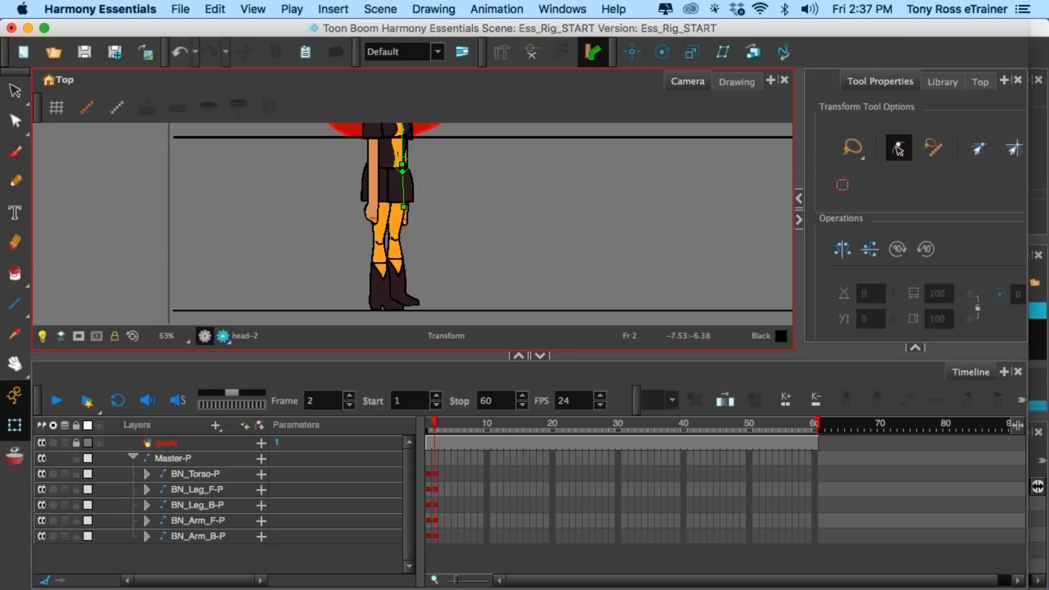
- Enlarge the timeline area and add keyframes at frame 3 on the torso, both leg and both arm pegs
key(1)
key(space)
drag(472, 159, 465, 216)
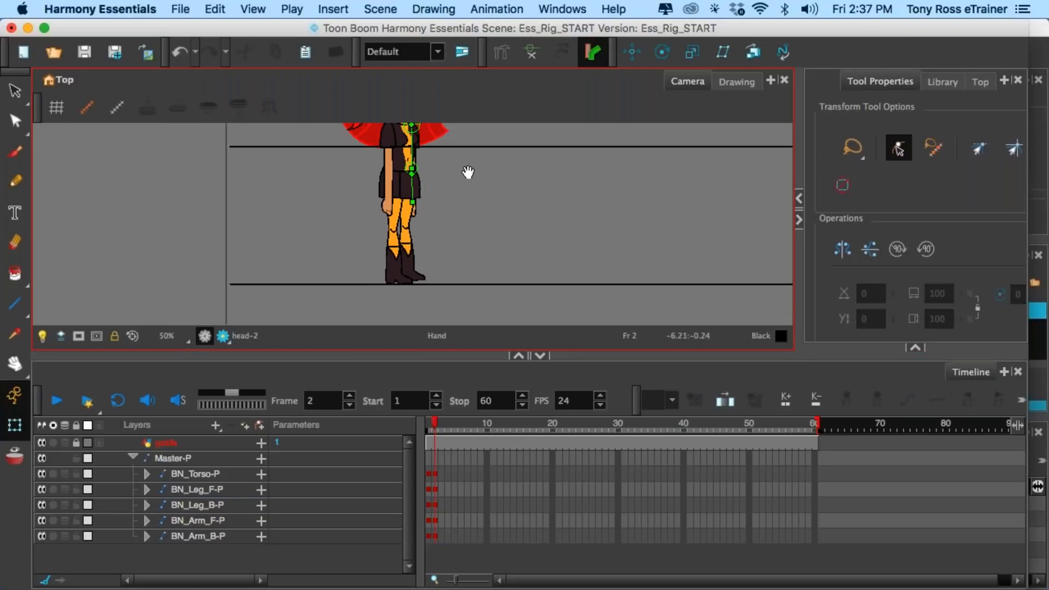
drag(392, 360, 392, 410)
drag(435, 478, 432, 479)
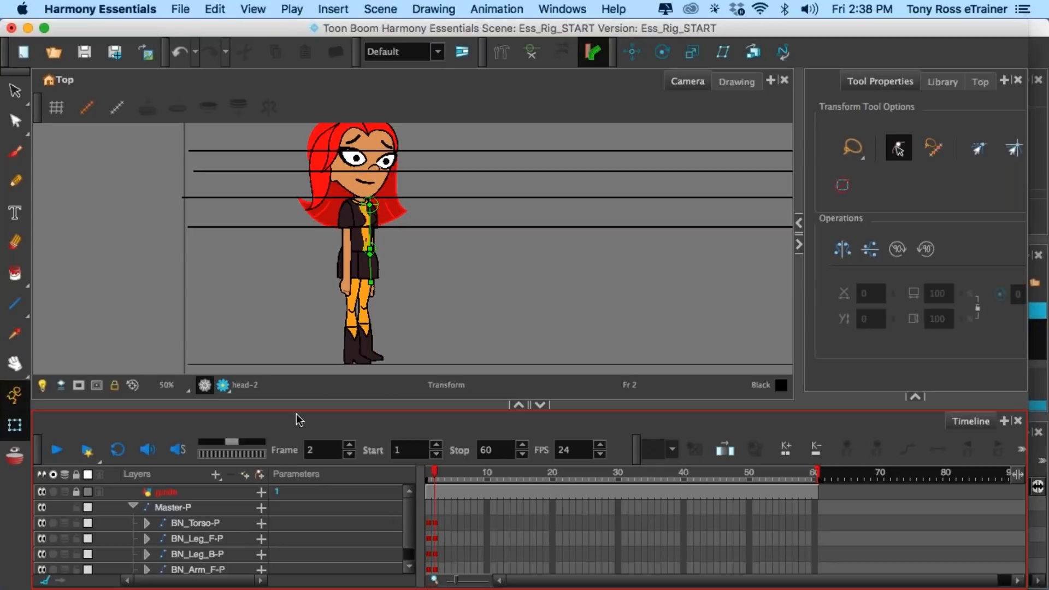
drag(298, 405, 298, 336)
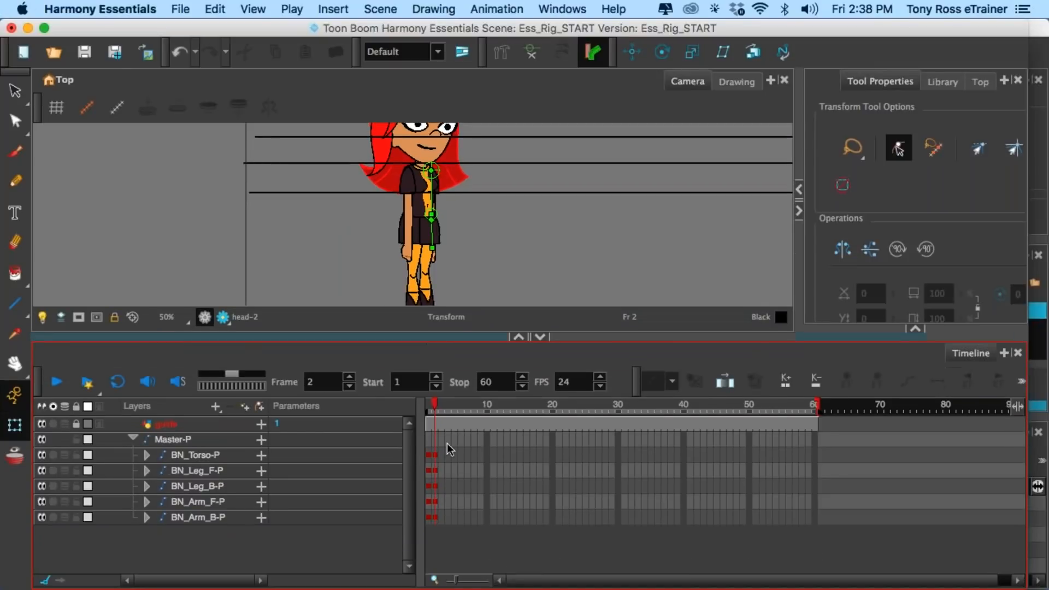
click(442, 454)
shift+click(442, 518)
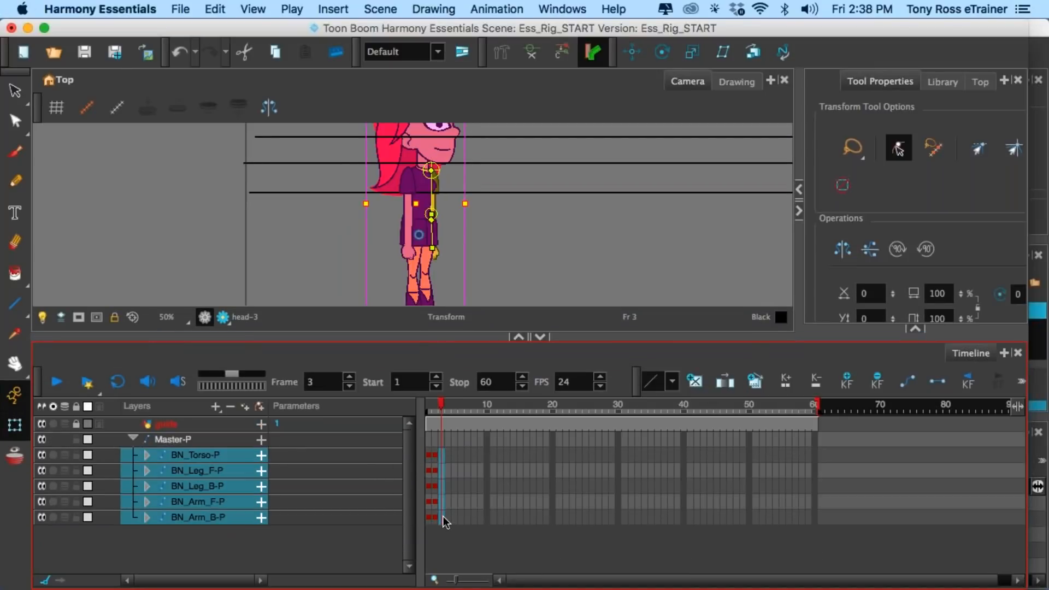
key(F6)
drag(480, 227, 467, 261)
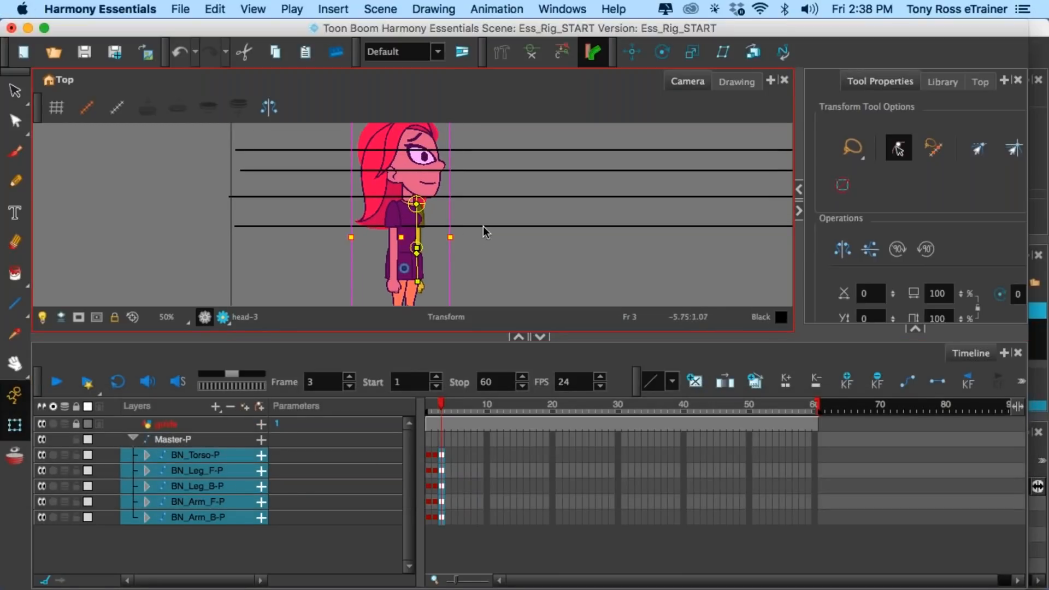
- At frame 3, move the BN_Arm_F-P peg slightly forward and the BN_Arm_B-P peg slightly inward so both arms sit closer over the torso
click(488, 257)
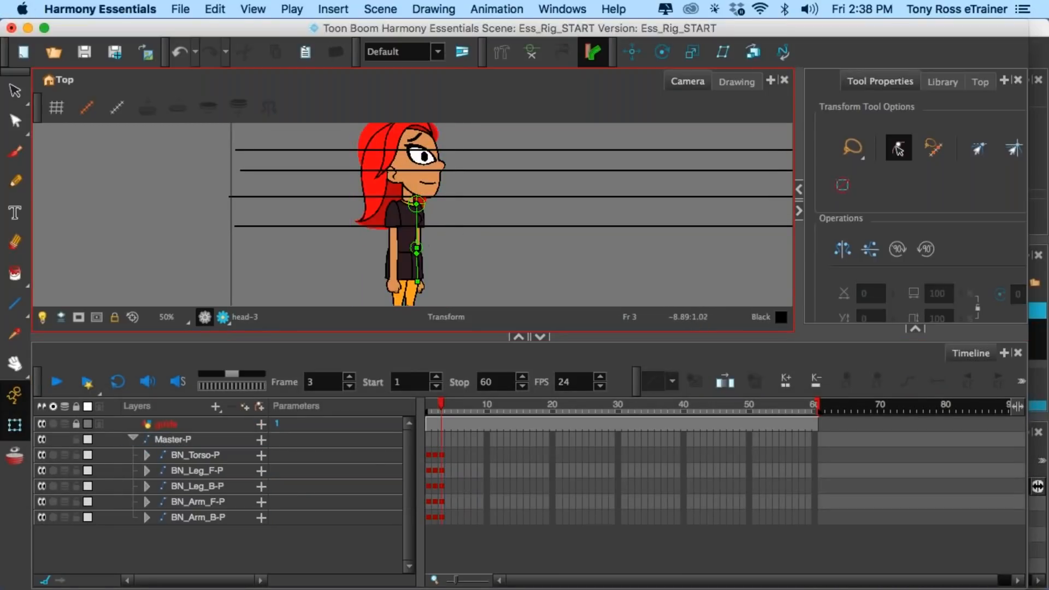
click(398, 222)
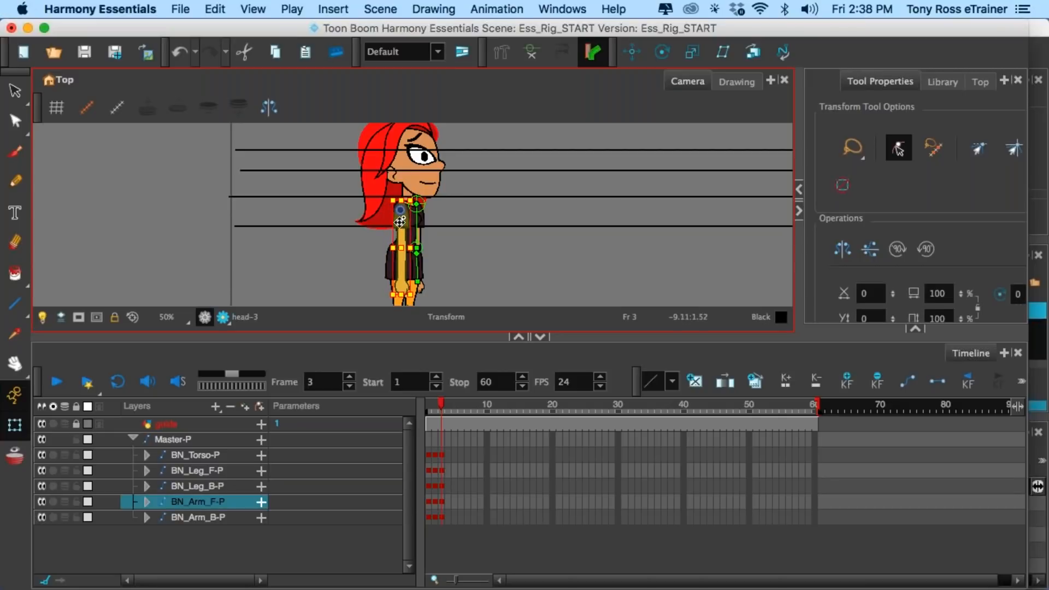
click(446, 224)
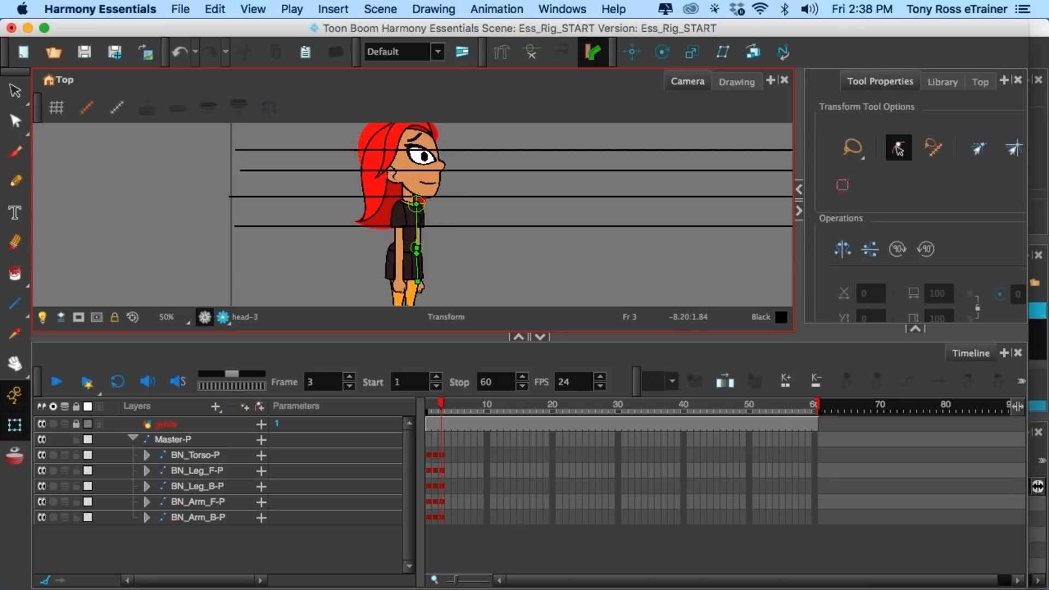
click(421, 220)
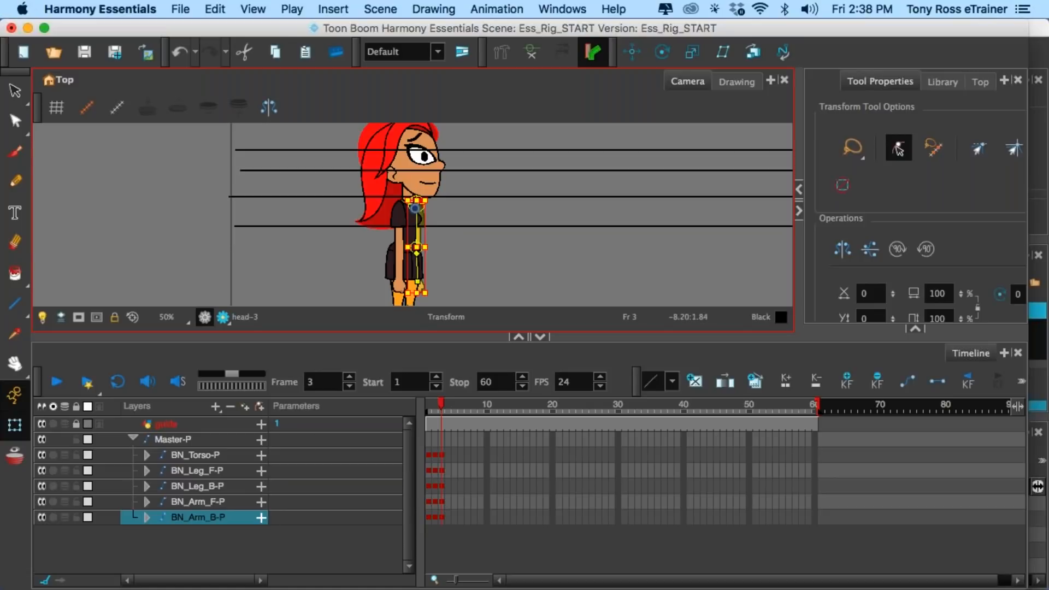
scroll(422, 220, up, 2)
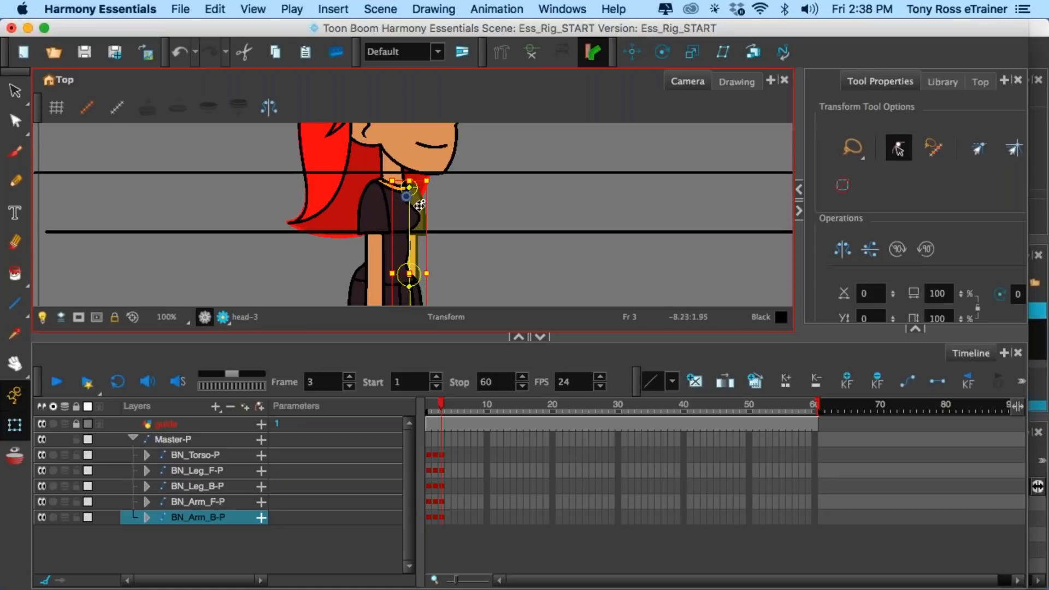
drag(407, 210, 409, 210)
scroll(441, 245, down, 3)
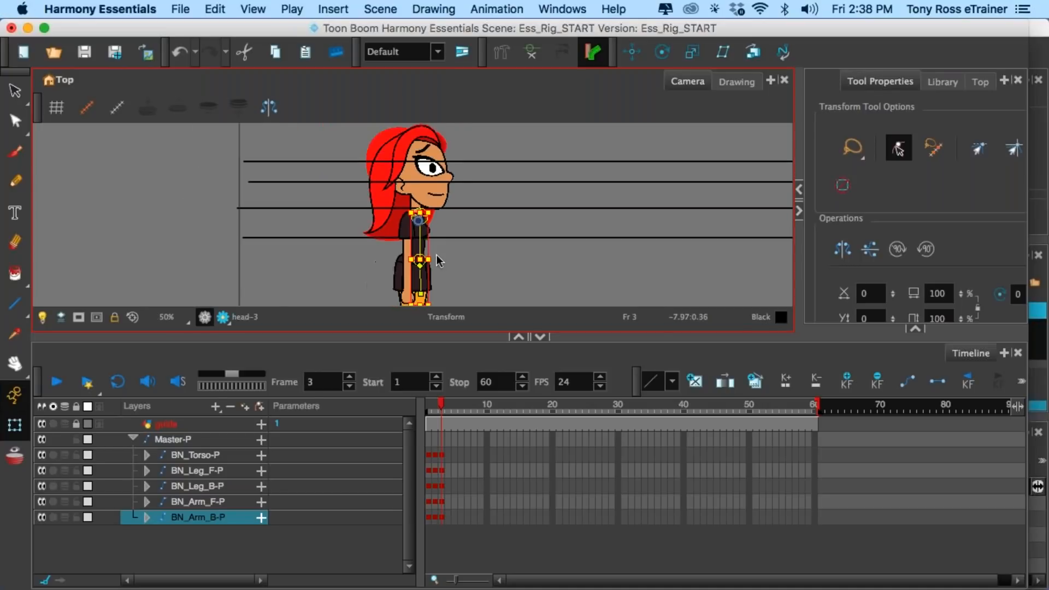
- At frame 3, shift the BN_Leg_F-P peg slightly forward and the BN_Leg_B-P peg slightly inward so the legs sit closer together
key(space)
drag(448, 290, 443, 223)
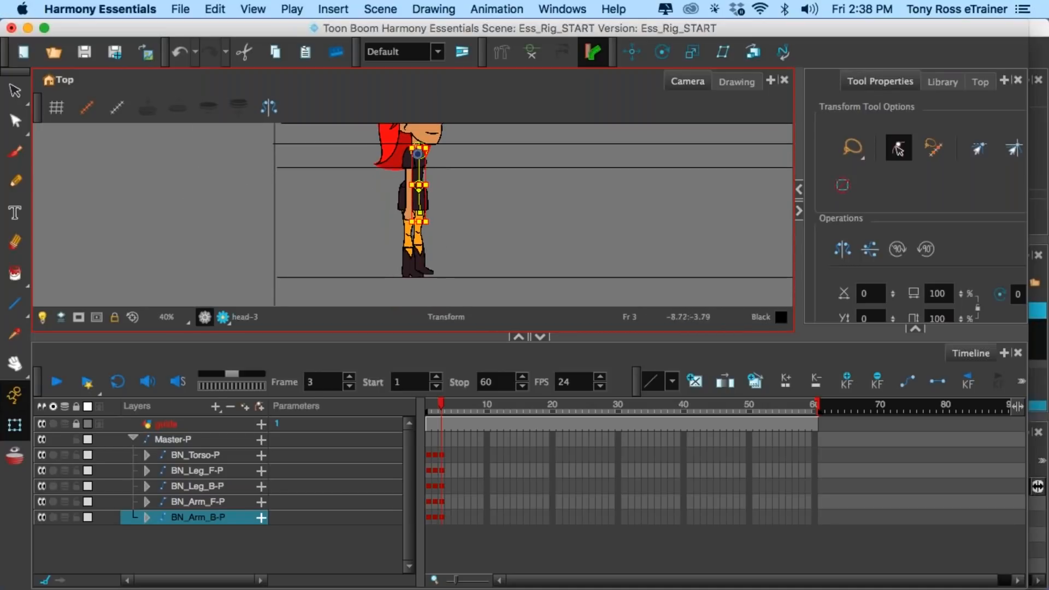
click(410, 244)
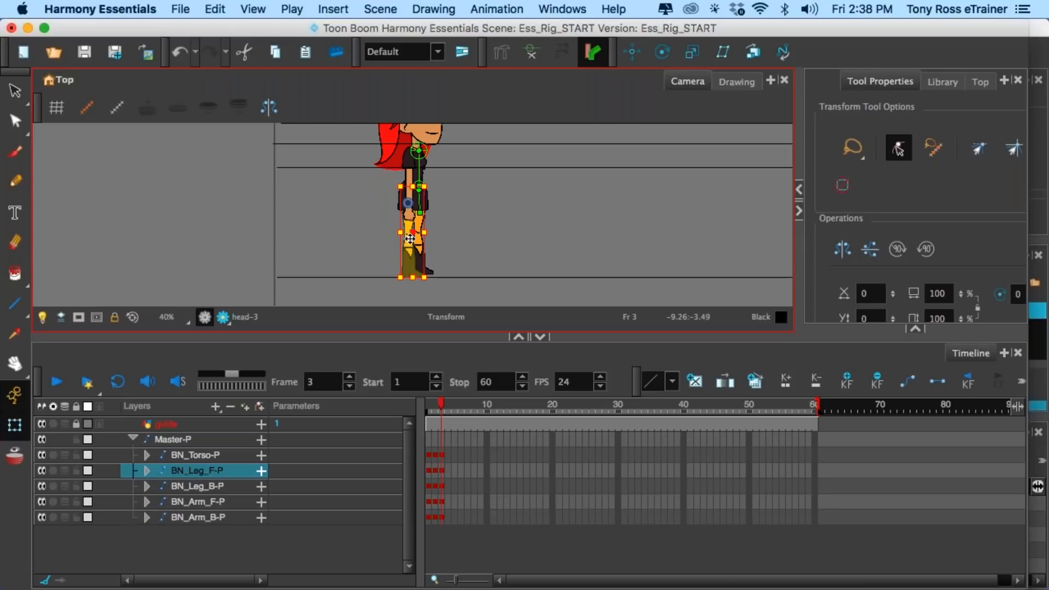
drag(414, 239, 417, 239)
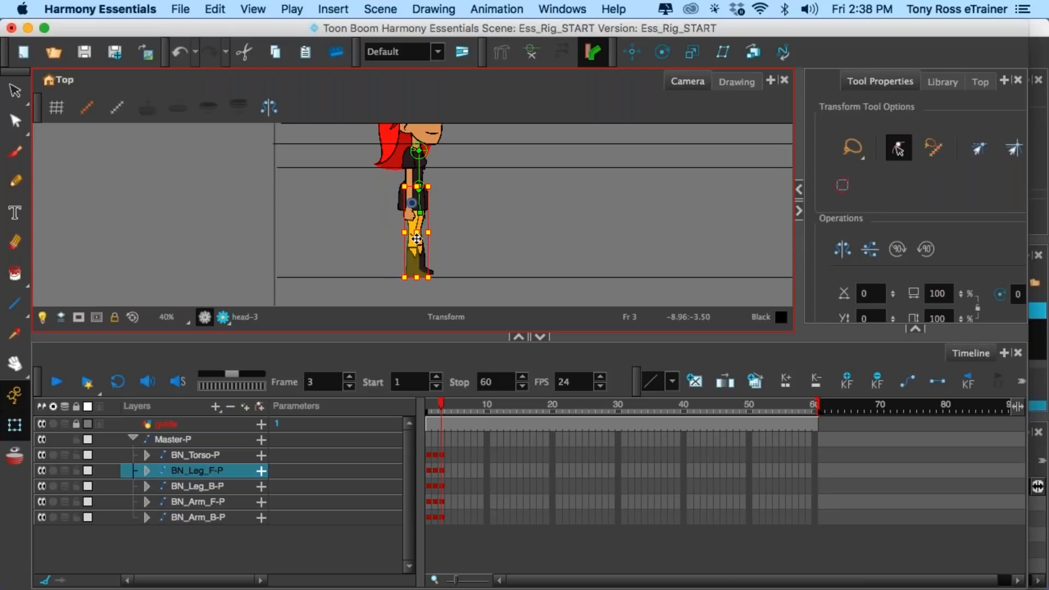
click(457, 230)
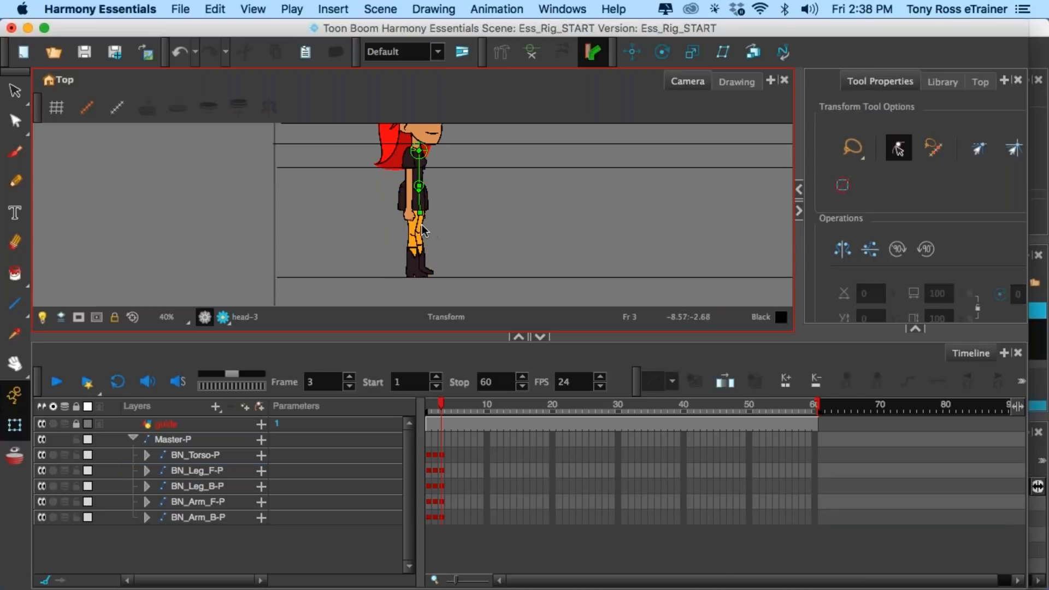
click(421, 232)
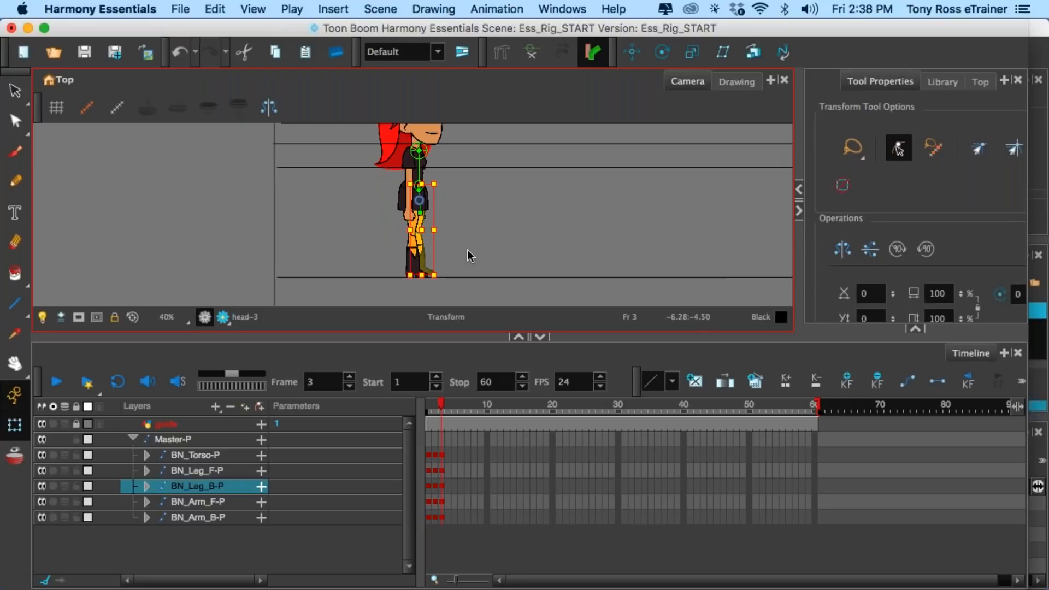
click(458, 232)
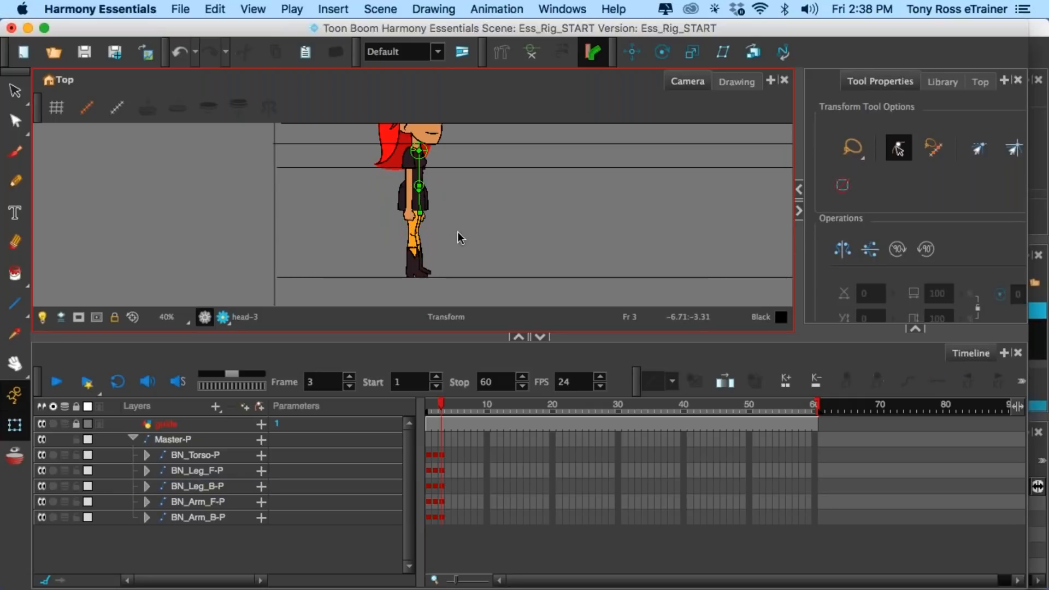
- Enlarge the Camera view to check the side pose and scrub from frame 3 back to frame 1
key(space)
drag(472, 202, 469, 233)
drag(464, 337, 464, 397)
key(2)
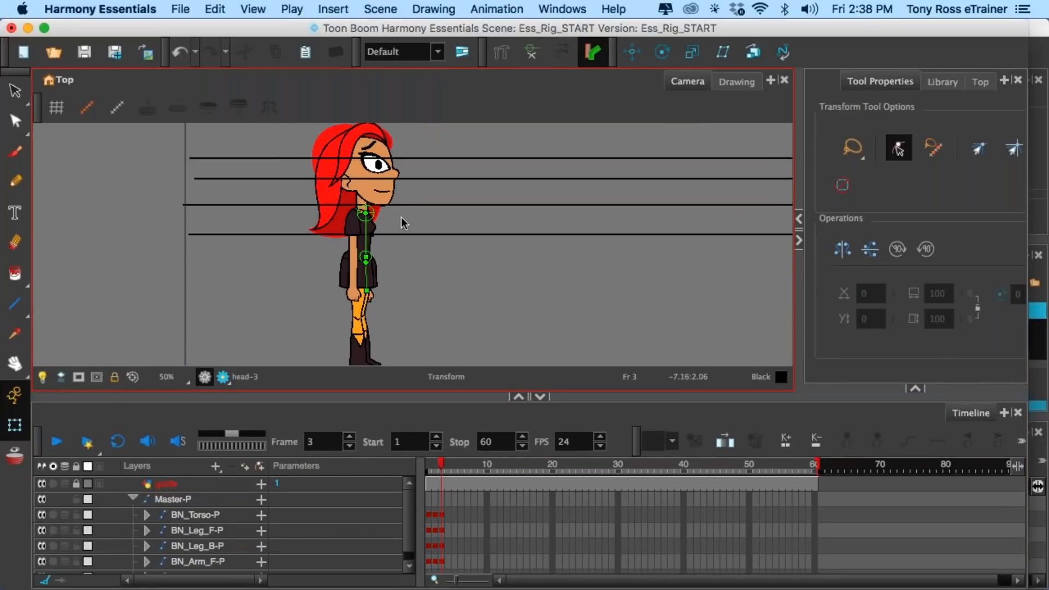
key(1)
mouse_move(441, 464)
mouse_down()
mouse_move(418, 468)
mouse_move(448, 474)
mouse_move(428, 470)
mouse_up()
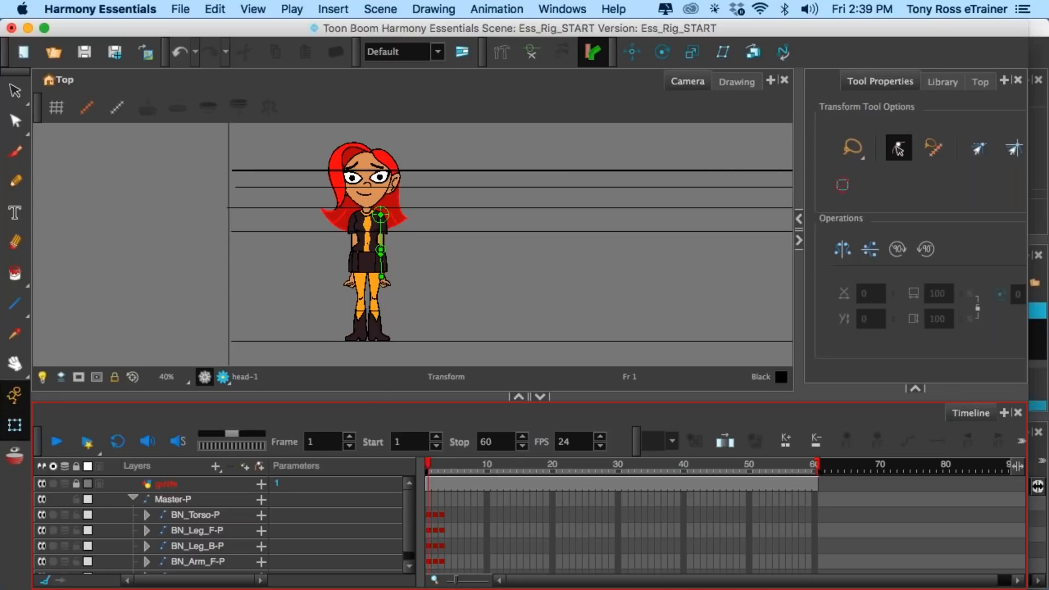
- Expand the BN_Torso-P hierarchy down to the head's child layers, select the back hair drawing hair_bk and solo it
drag(381, 398, 381, 377)
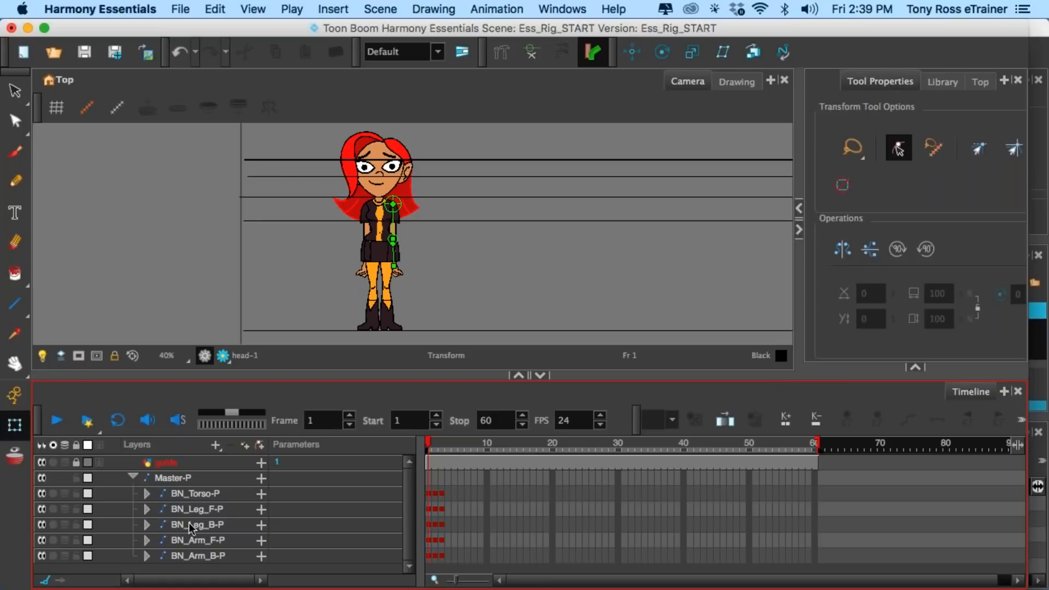
click(148, 495)
click(164, 510)
scroll(210, 545, down, 2)
click(197, 509)
scroll(238, 529, down, 1)
click(244, 511)
click(212, 510)
click(249, 526)
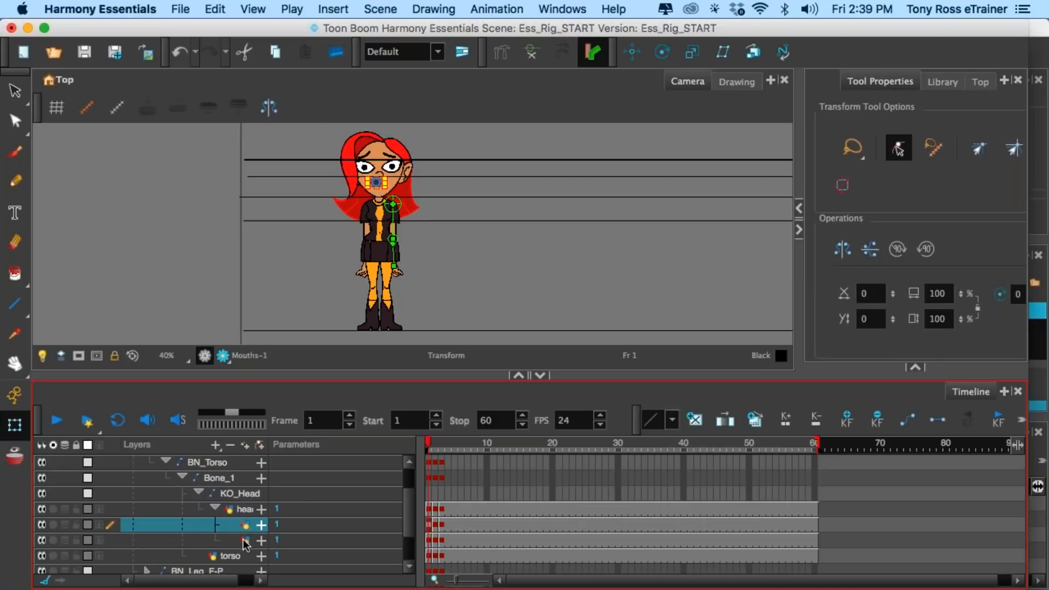
click(245, 541)
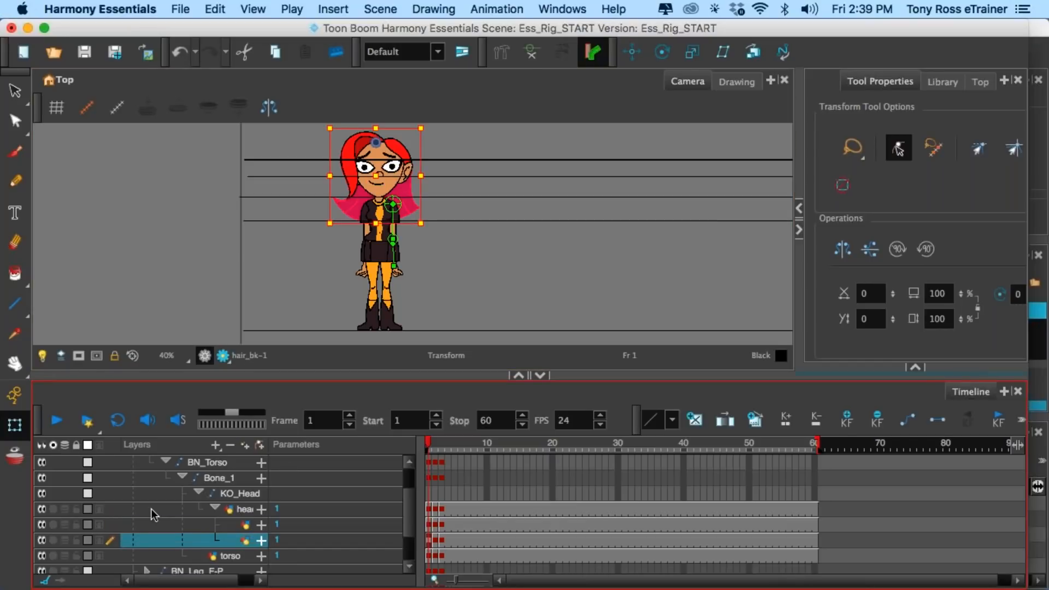
click(54, 542)
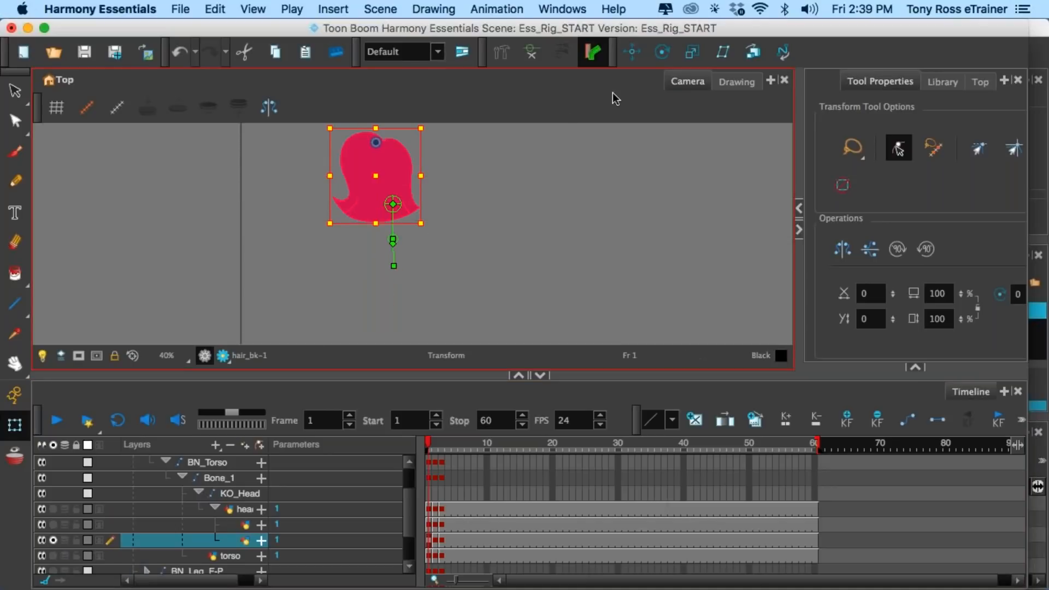
- Hide the existing controls and build a two-bone chain from the top of hair_bk to its lower edge, lowering the middle joint's bend handle
click(531, 53)
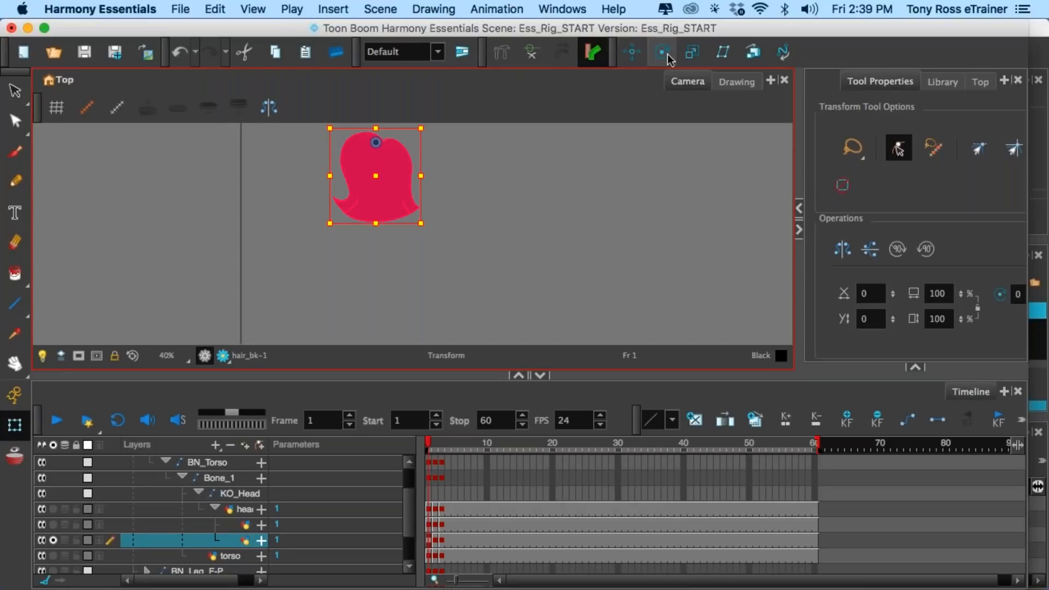
click(502, 53)
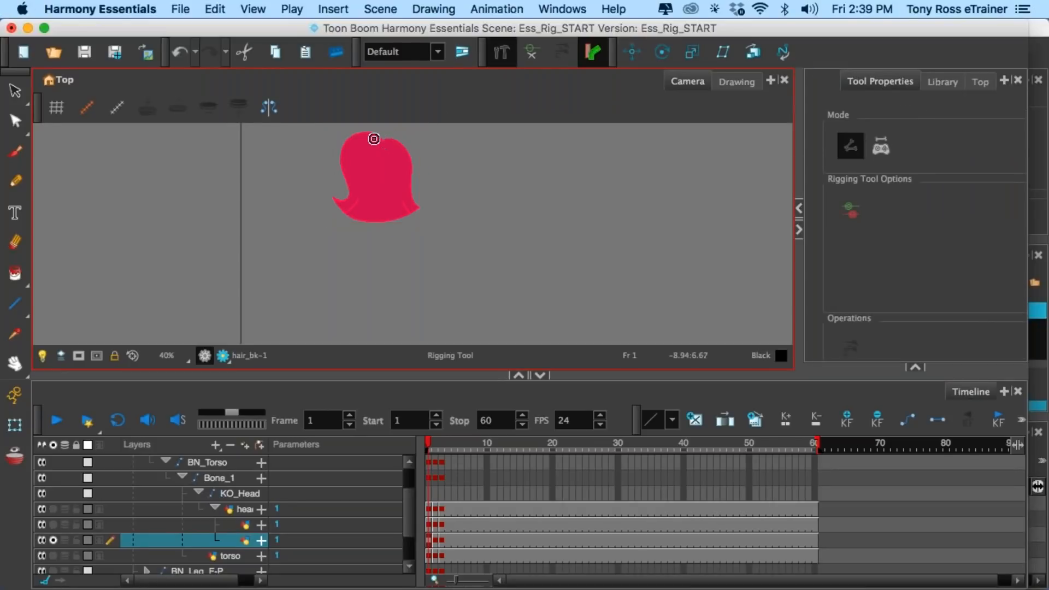
click(377, 138)
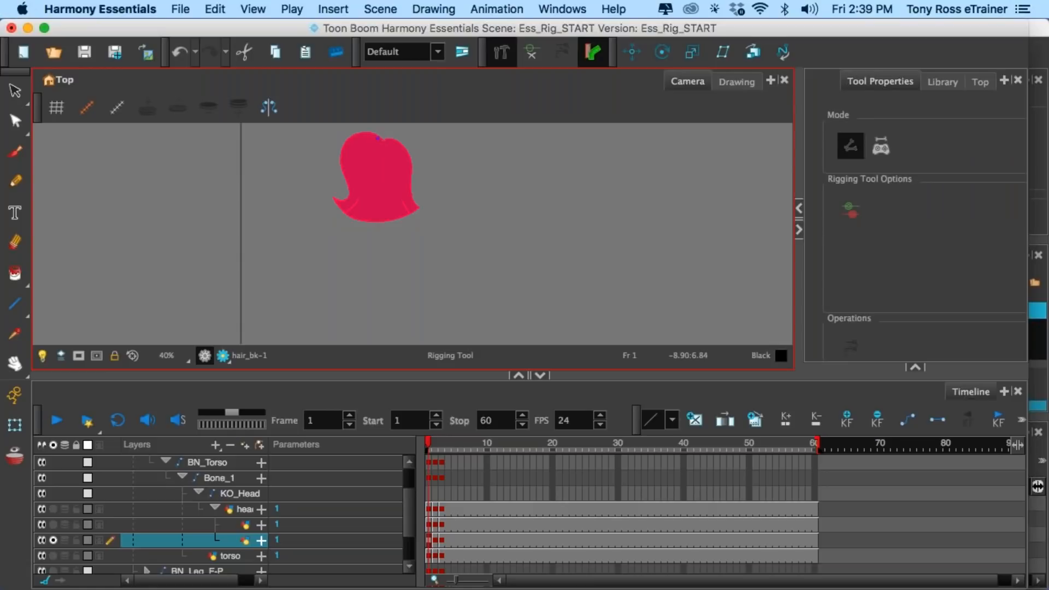
click(377, 178)
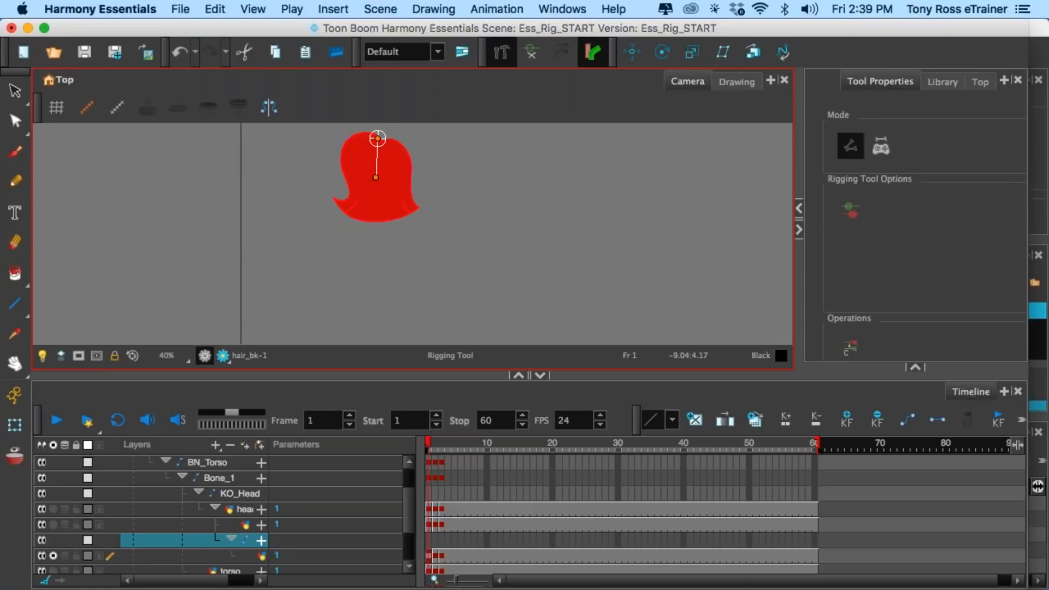
click(374, 220)
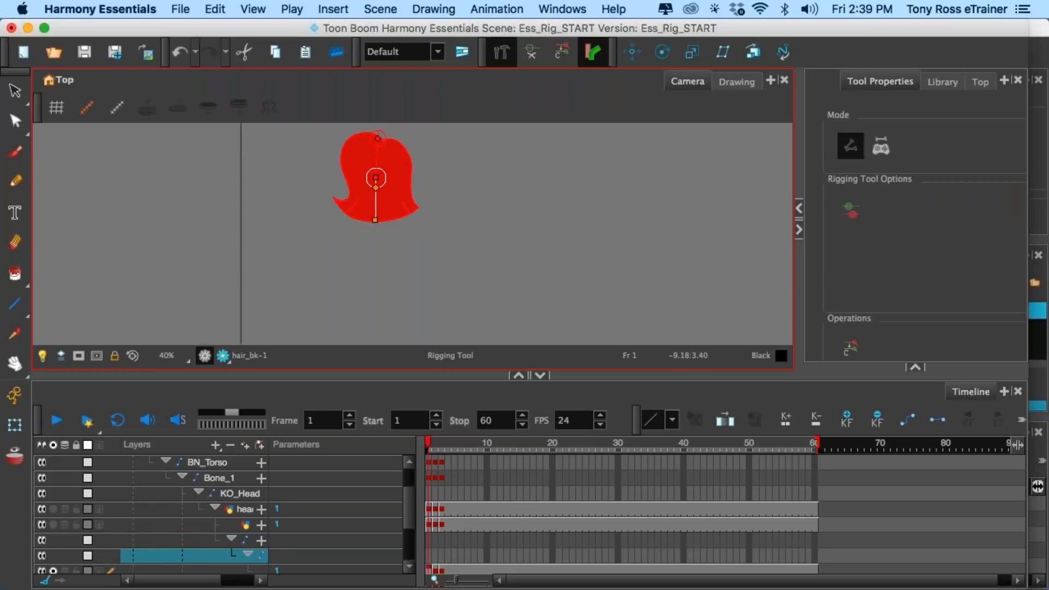
drag(376, 187, 377, 206)
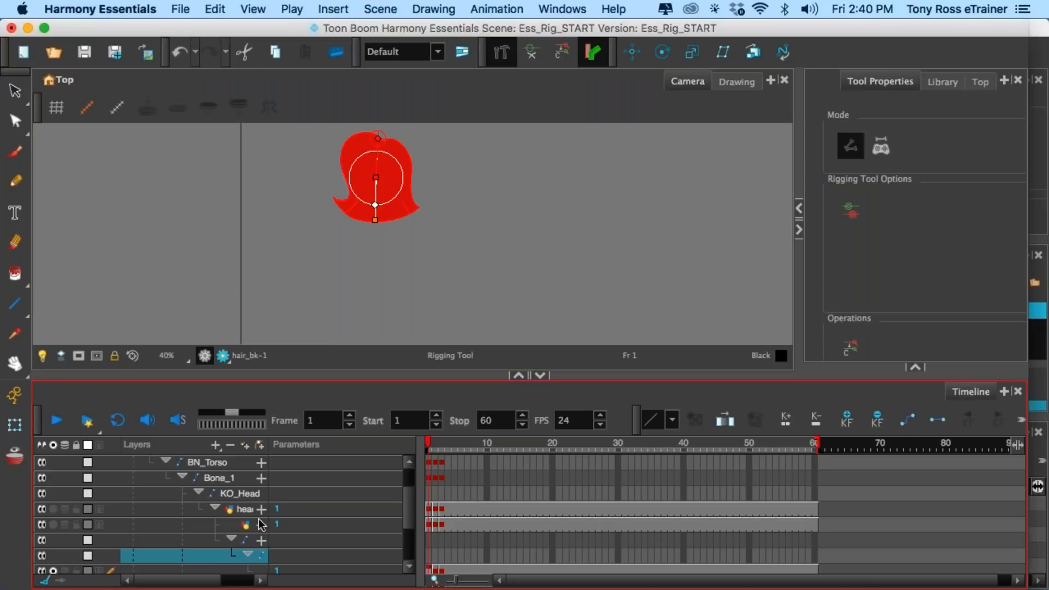
- Widen the layer list, review the bone hierarchy of hair_bk under head, and turn off the hair_bk layer's solo view
scroll(260, 537, down, 3)
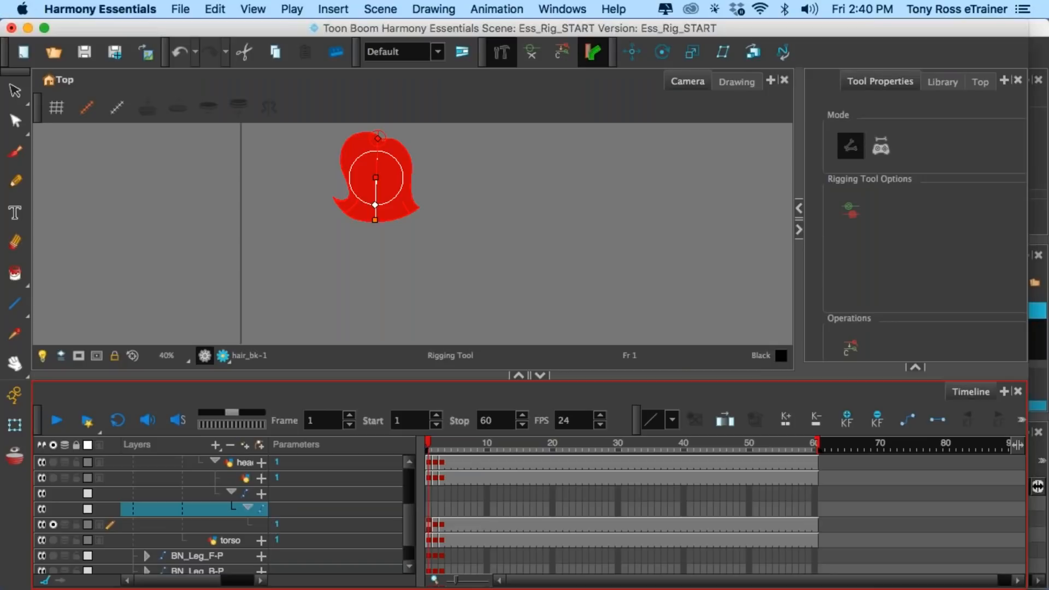
drag(421, 506, 538, 507)
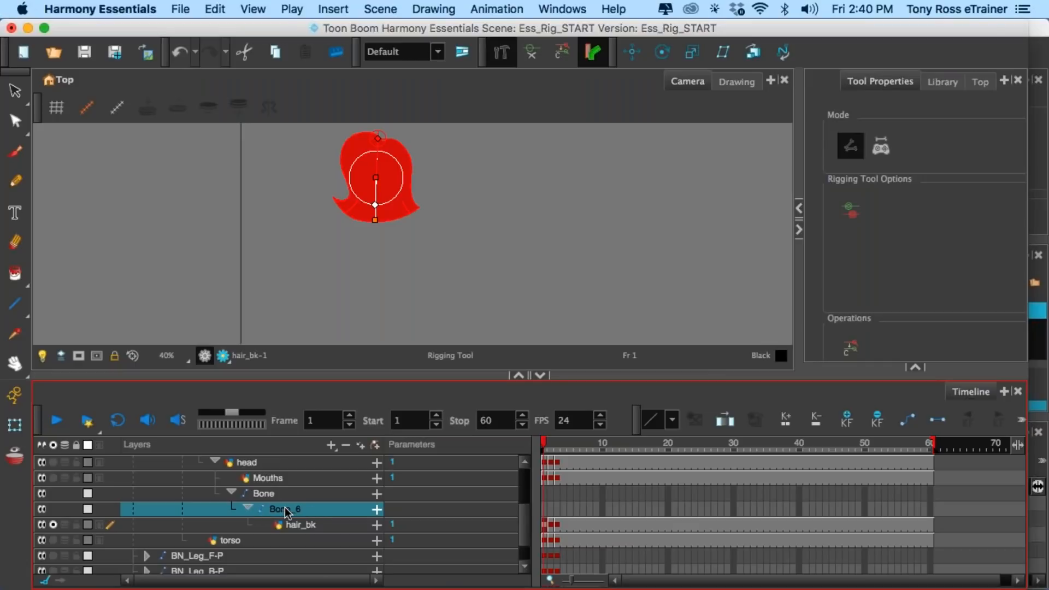
click(247, 508)
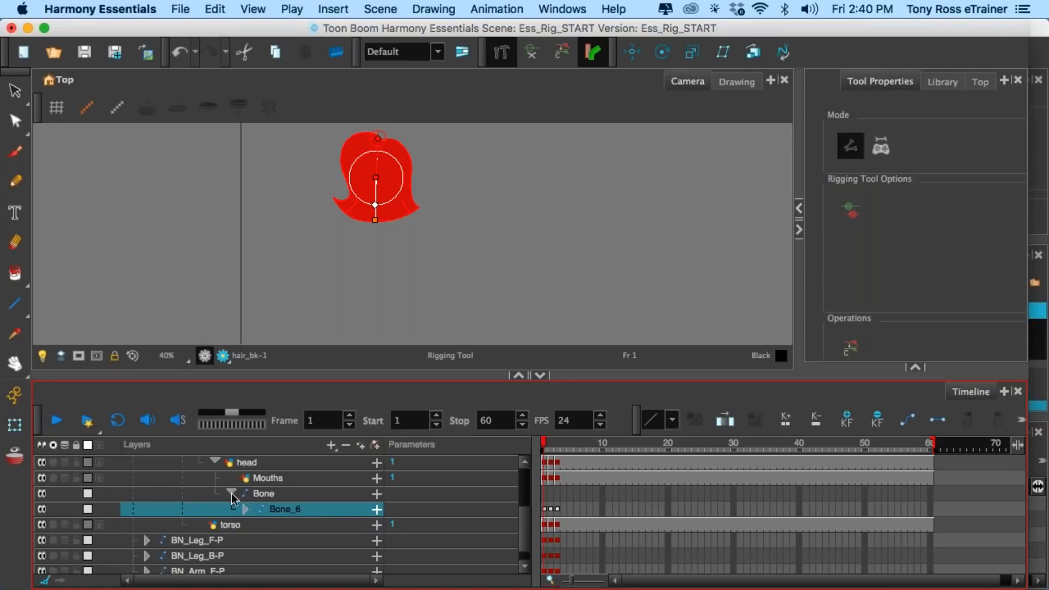
click(232, 494)
click(215, 462)
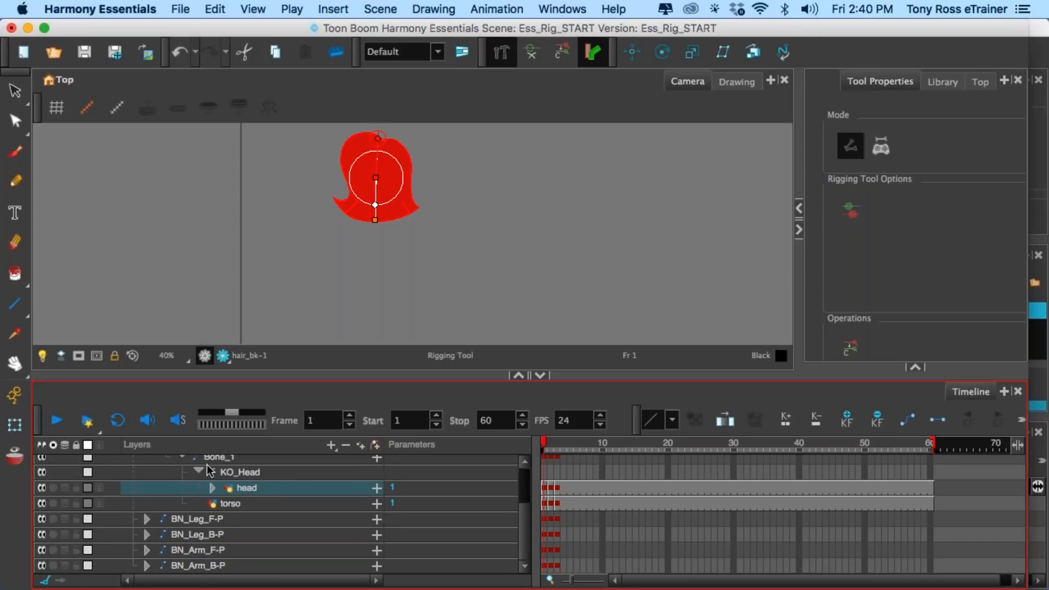
scroll(208, 465, up, 3)
scroll(235, 538, down, 3)
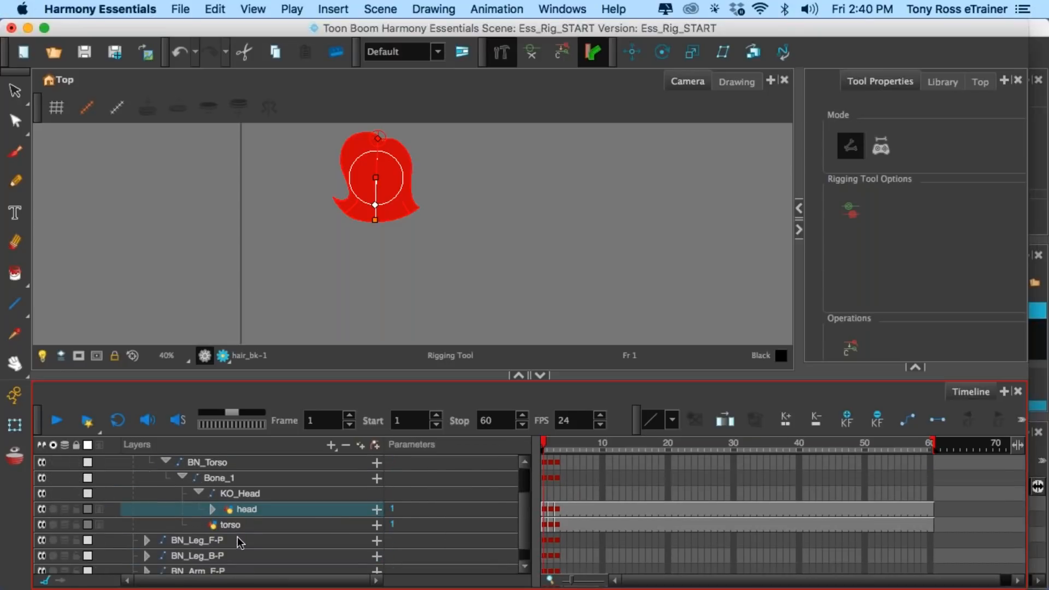
click(214, 510)
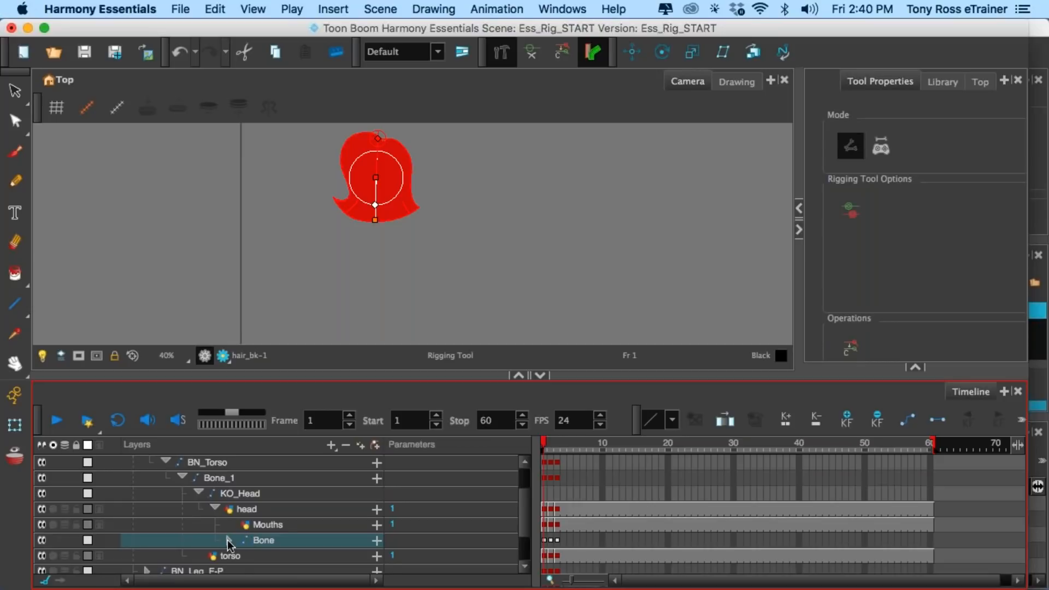
click(229, 540)
click(247, 556)
scroll(269, 554, down, 2)
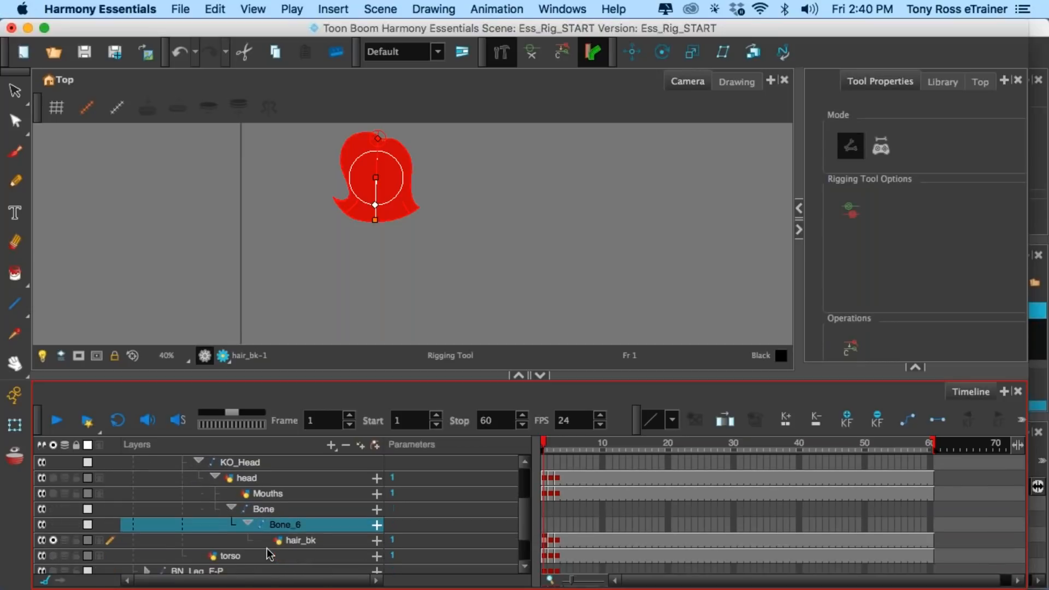
click(54, 540)
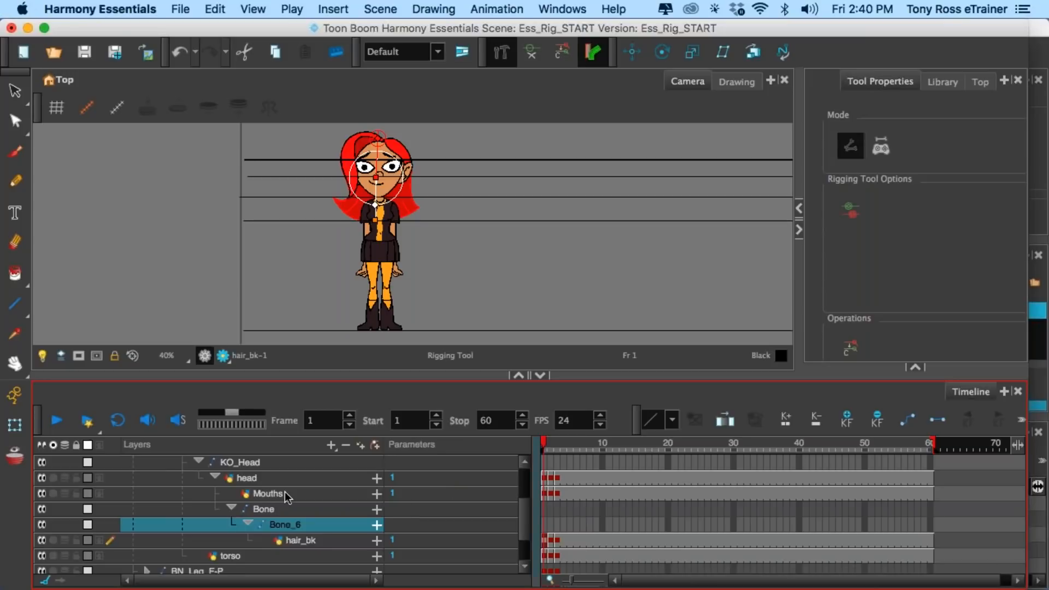
- Collapse Master-P, move its keyframes at frames 2 and 3 to frames 5 and 6, and return to frame 1
scroll(288, 497, up, 1)
scroll(361, 492, up, 4)
click(131, 479)
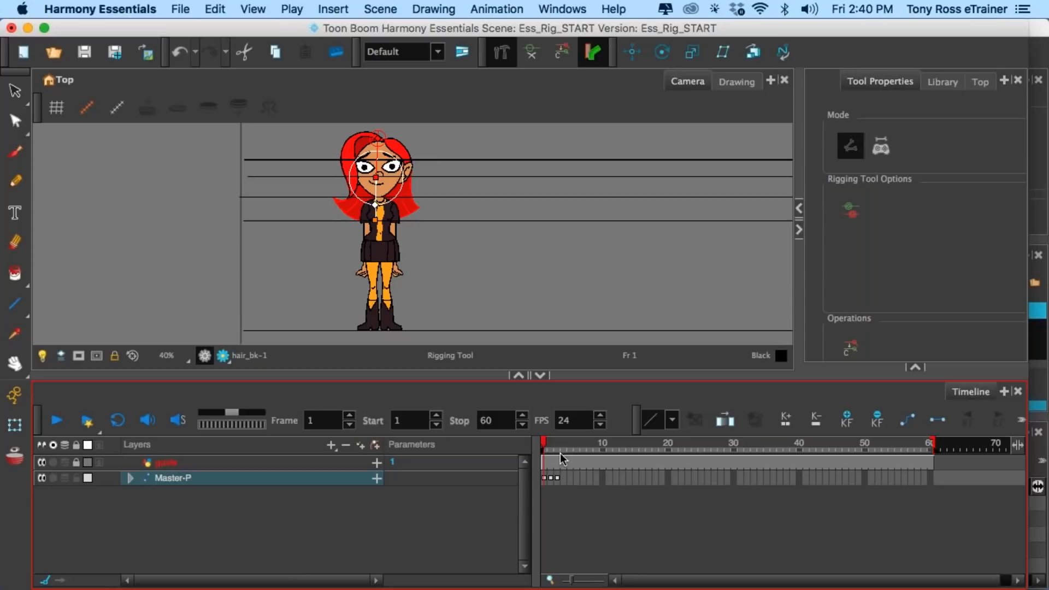
drag(551, 477, 557, 477)
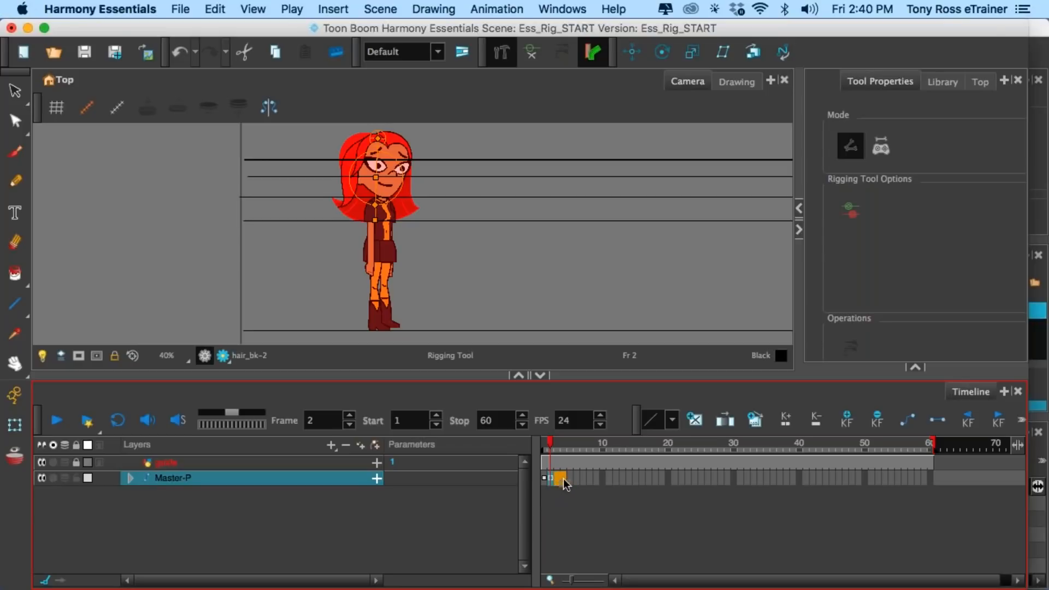
drag(569, 479, 545, 454)
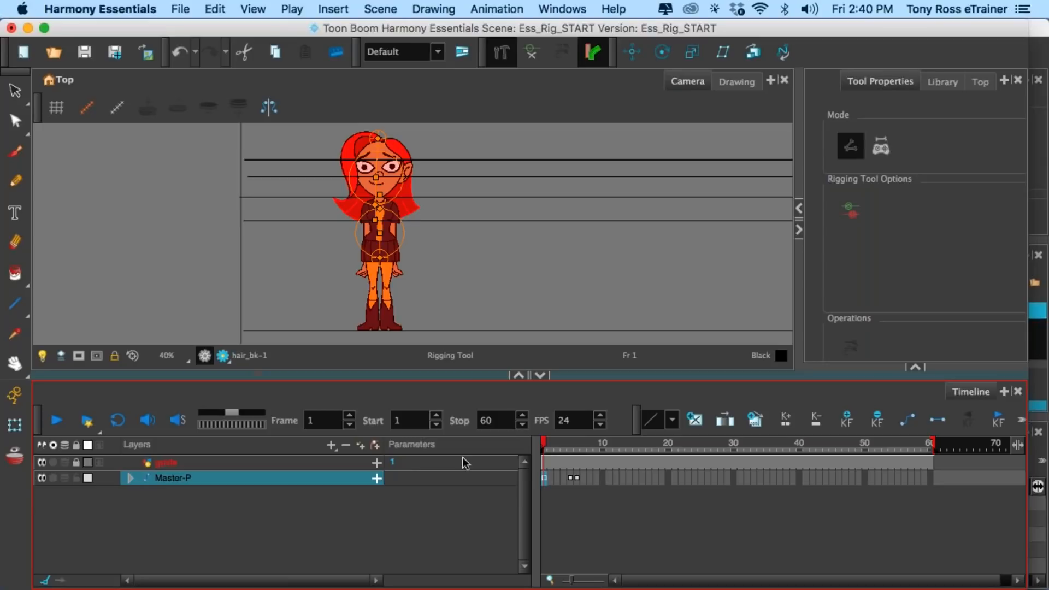
- Move Master-P's two later turnaround keyframes to frames 9 and 10 and return to frame 1
click(367, 536)
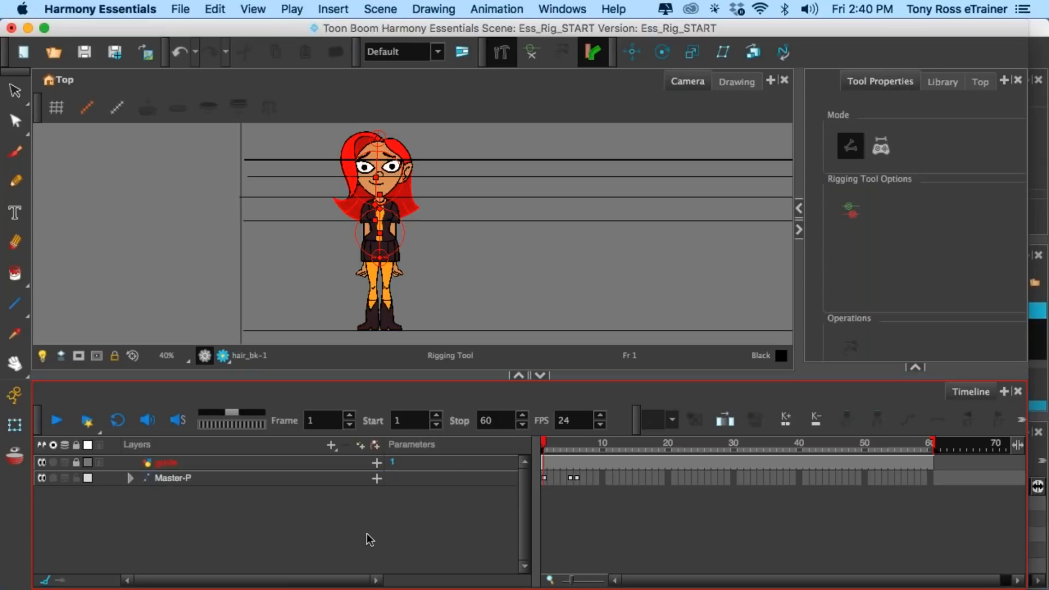
click(571, 478)
shift+click(577, 479)
drag(577, 478, 602, 478)
click(544, 447)
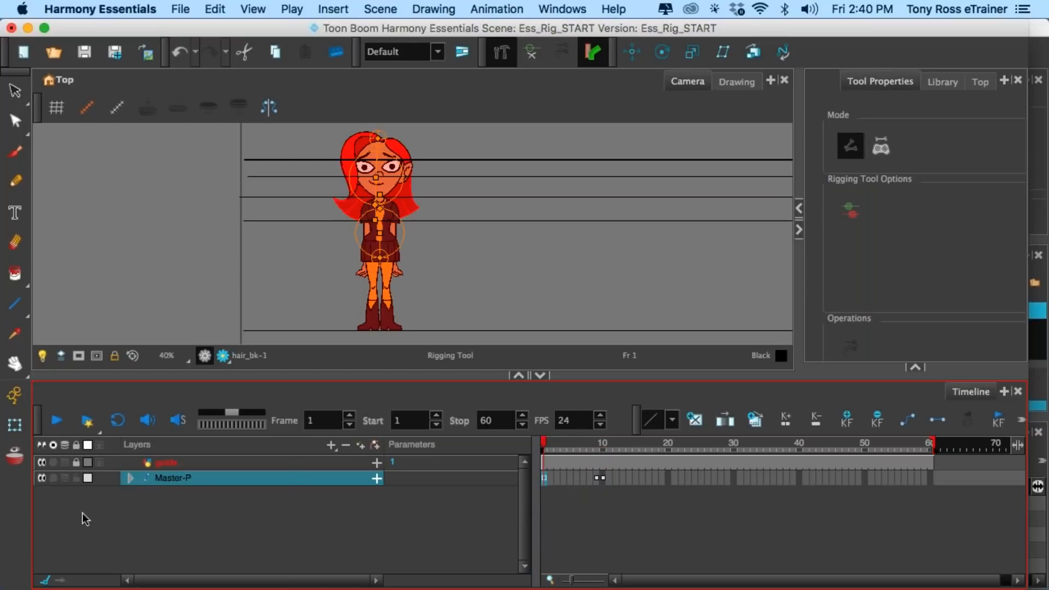
- Turn on Animate mode and place Master-P's pivot between the character's feet with the Rotate tool, leaving Master-P deselected
click(15, 424)
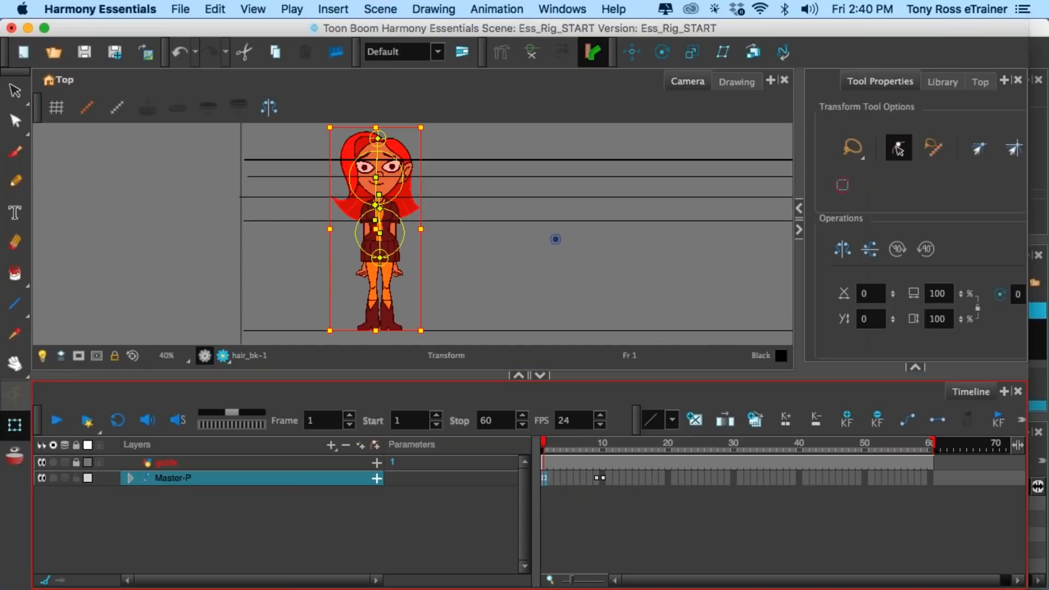
click(15, 395)
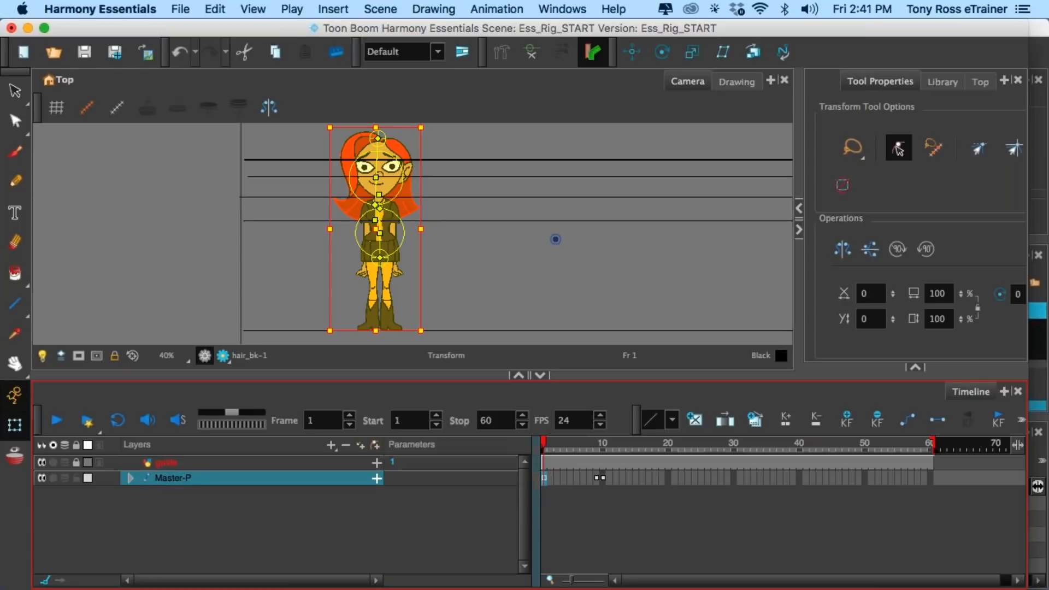
click(544, 479)
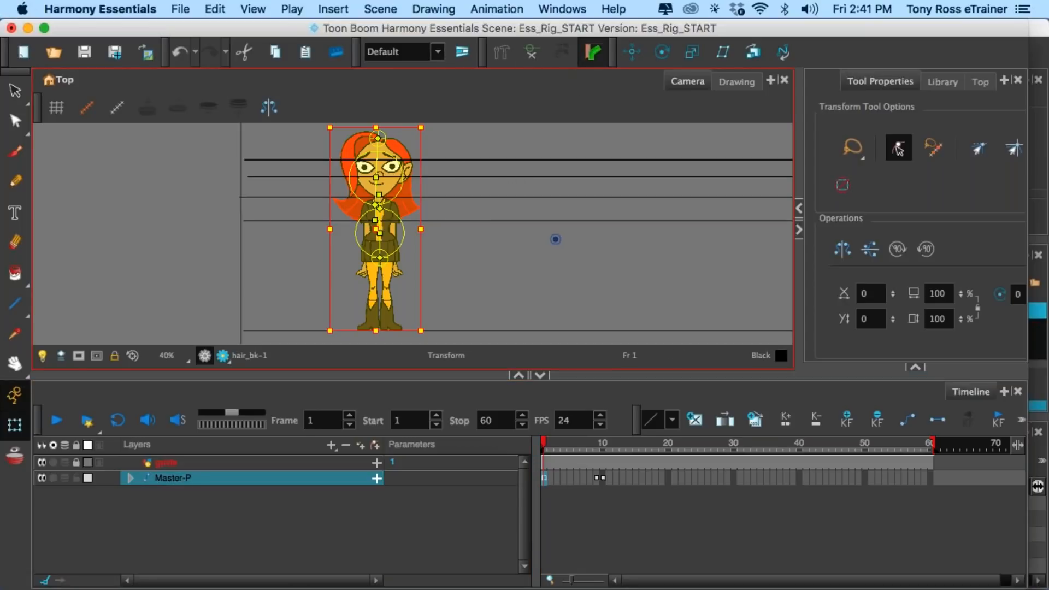
click(662, 52)
drag(556, 239, 378, 327)
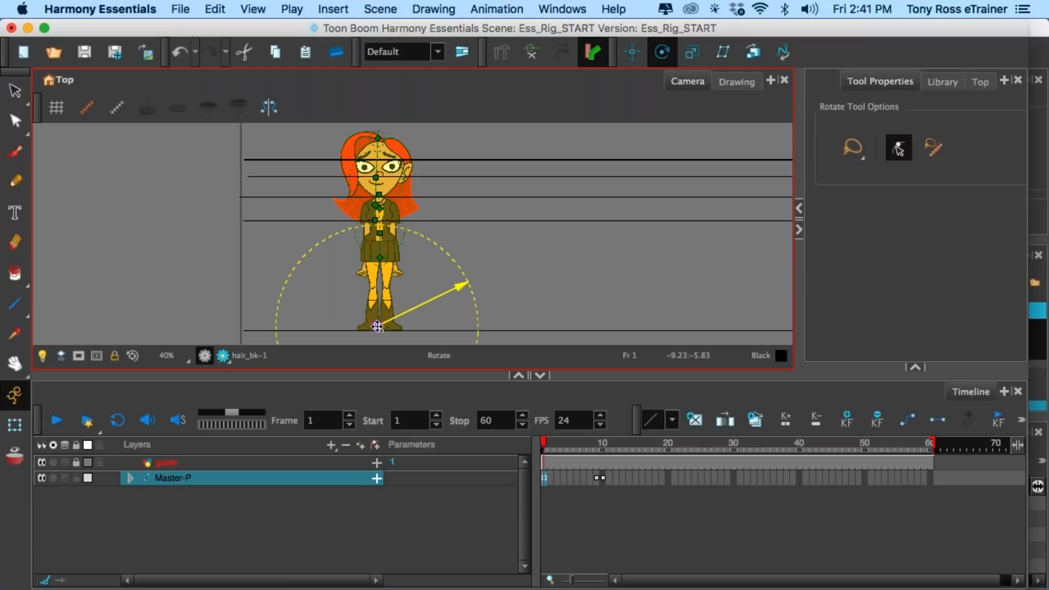
click(195, 516)
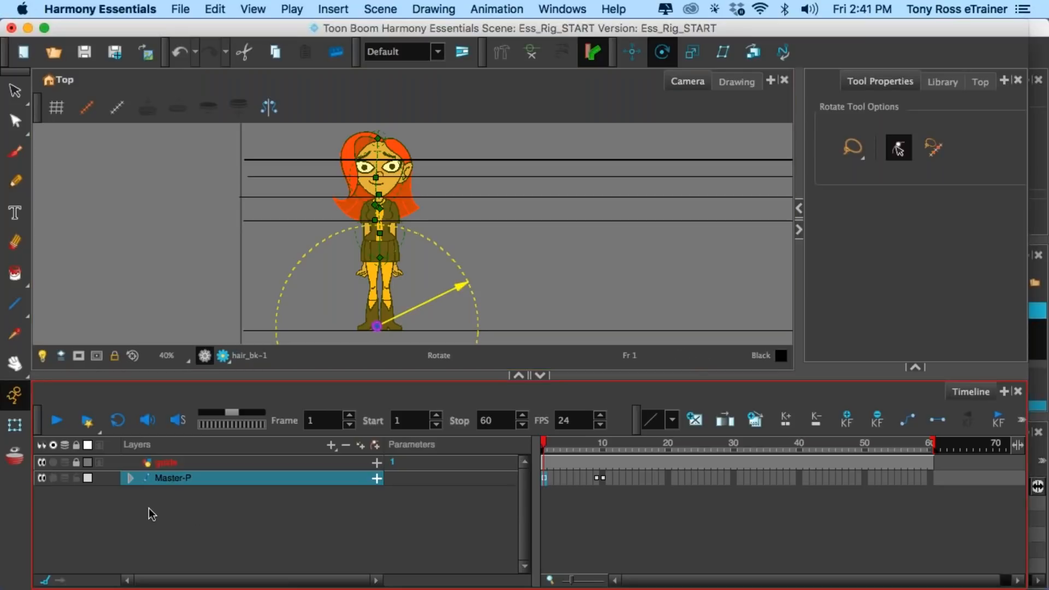
click(15, 425)
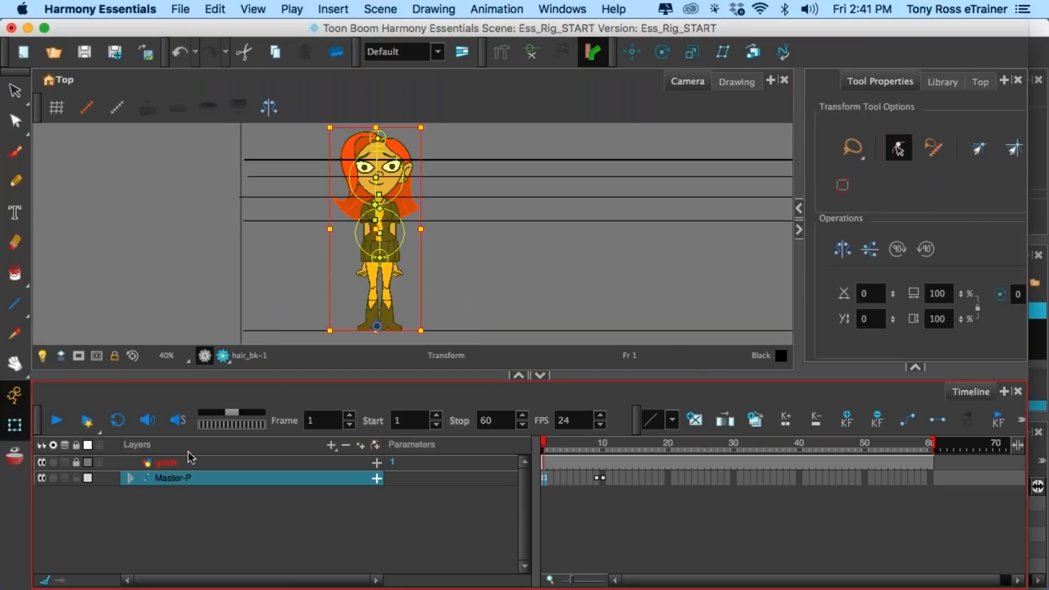
click(388, 501)
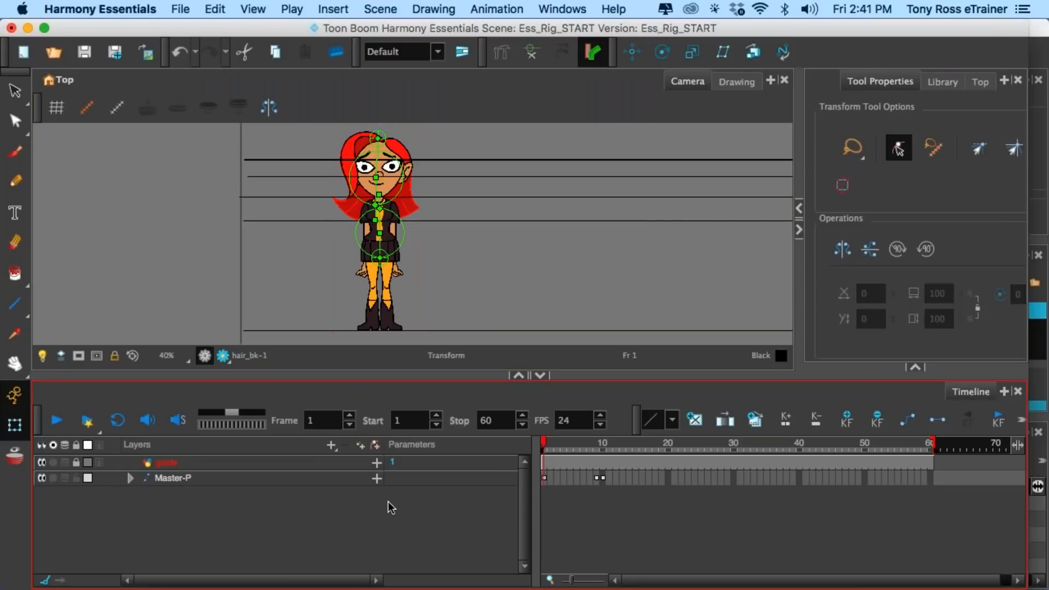
- At frame 3, hide all deformation controls, select the torso hierarchy and show only its controls
click(552, 443)
click(556, 444)
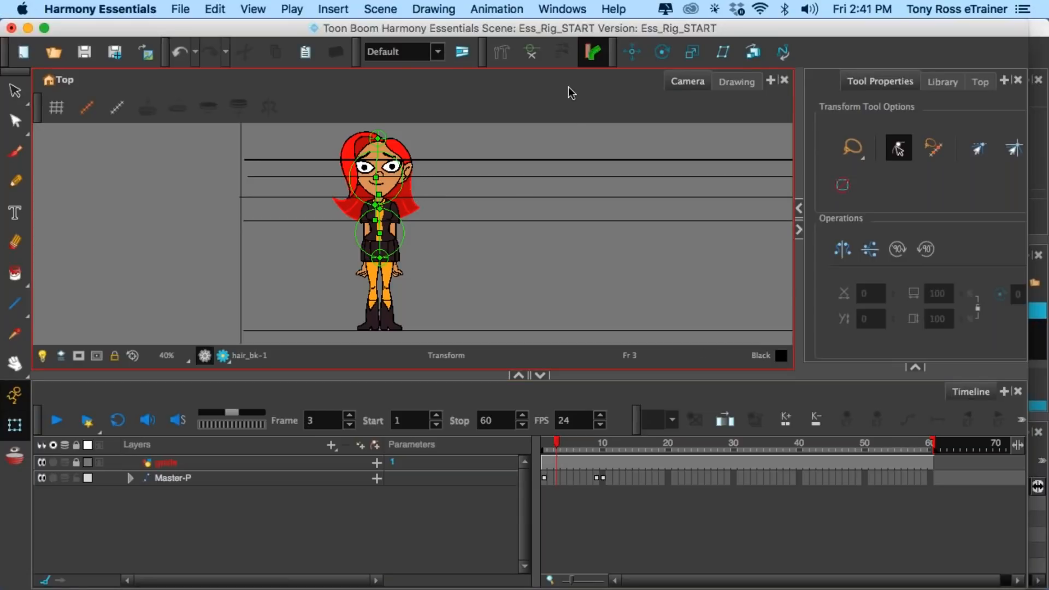
click(532, 54)
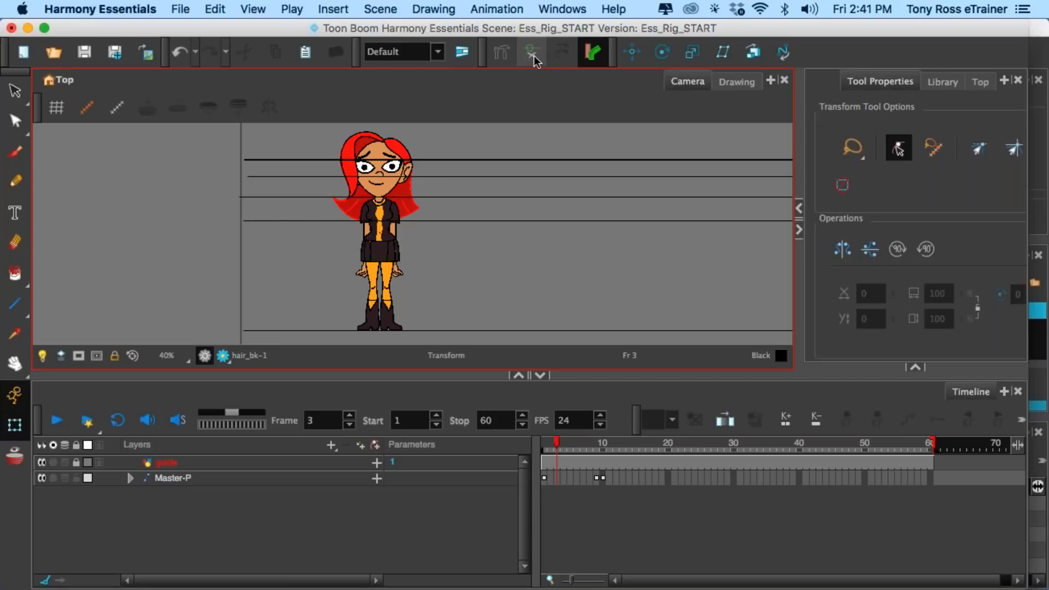
click(389, 192)
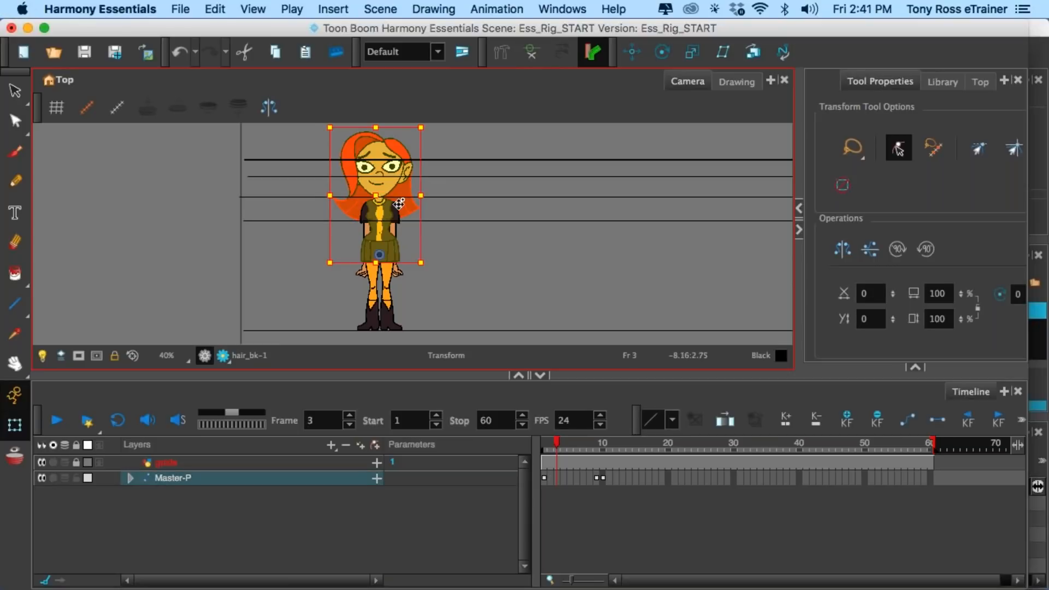
click(539, 52)
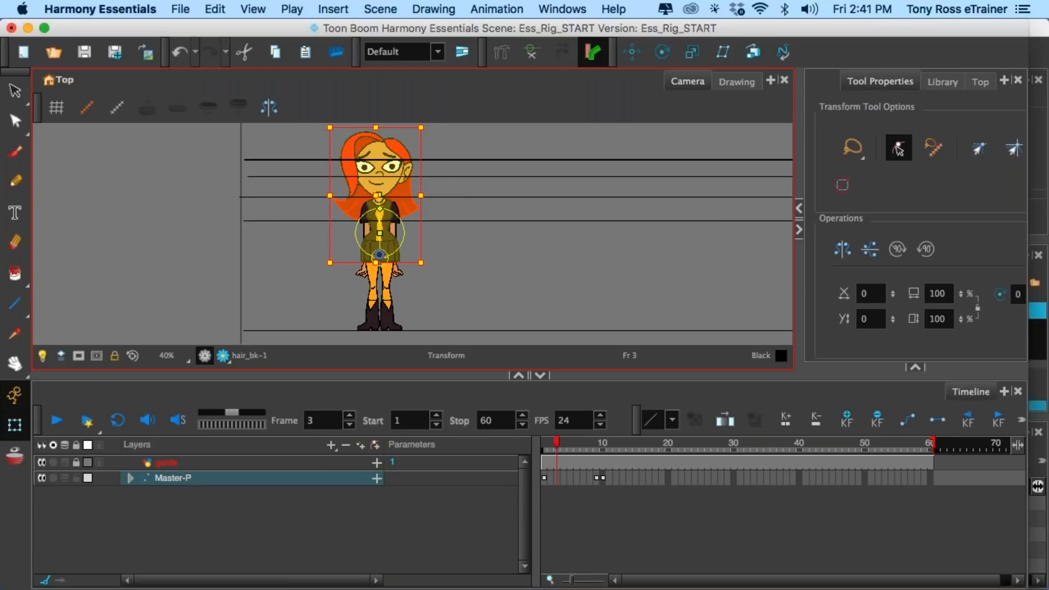
- Go to frame 4 and test the torso deformation with the upper control of its bone chain
click(562, 446)
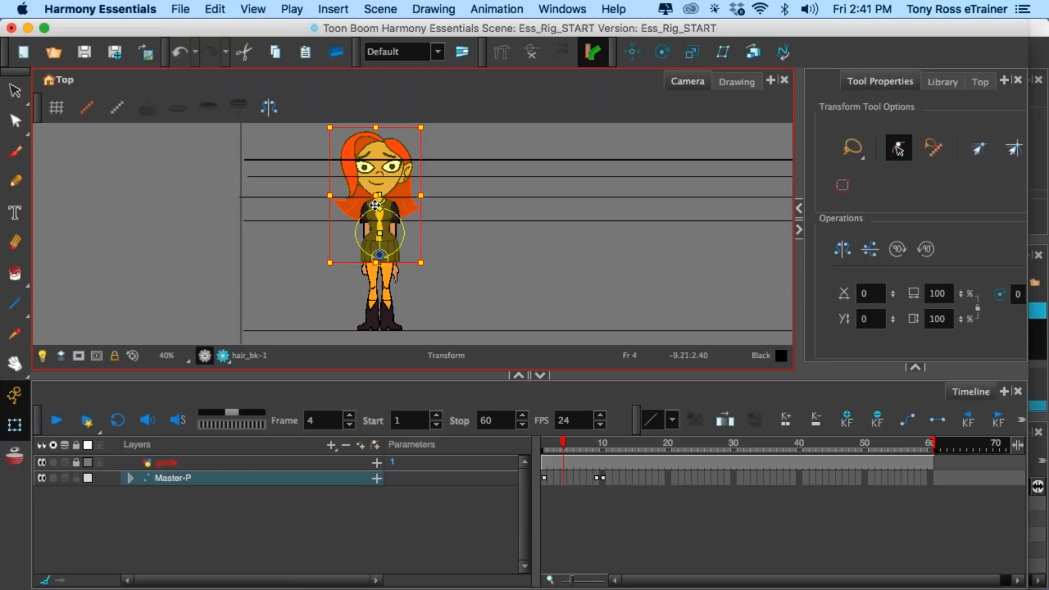
scroll(379, 215, up, 3)
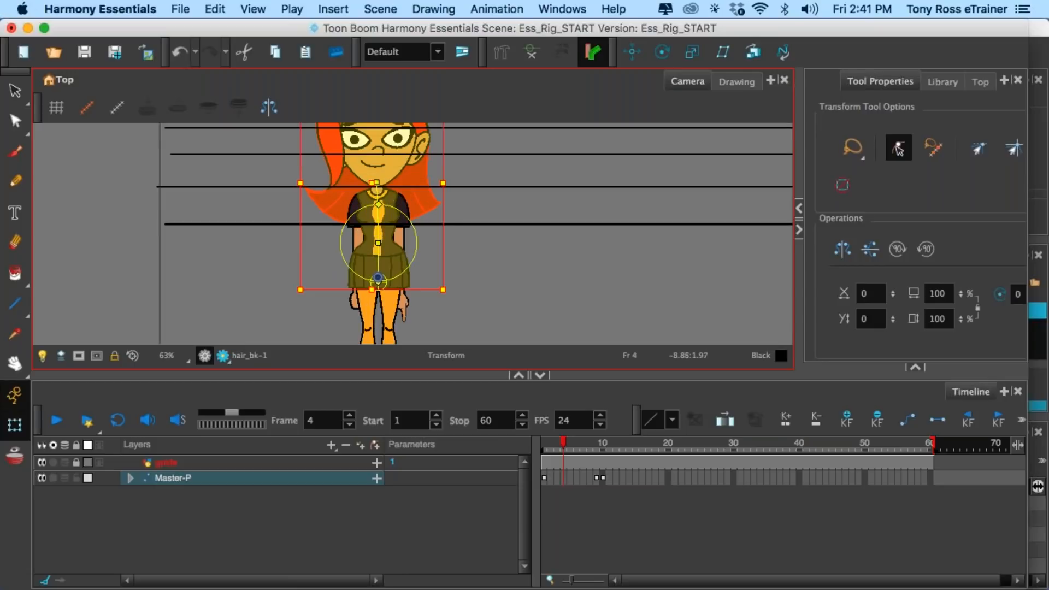
click(378, 203)
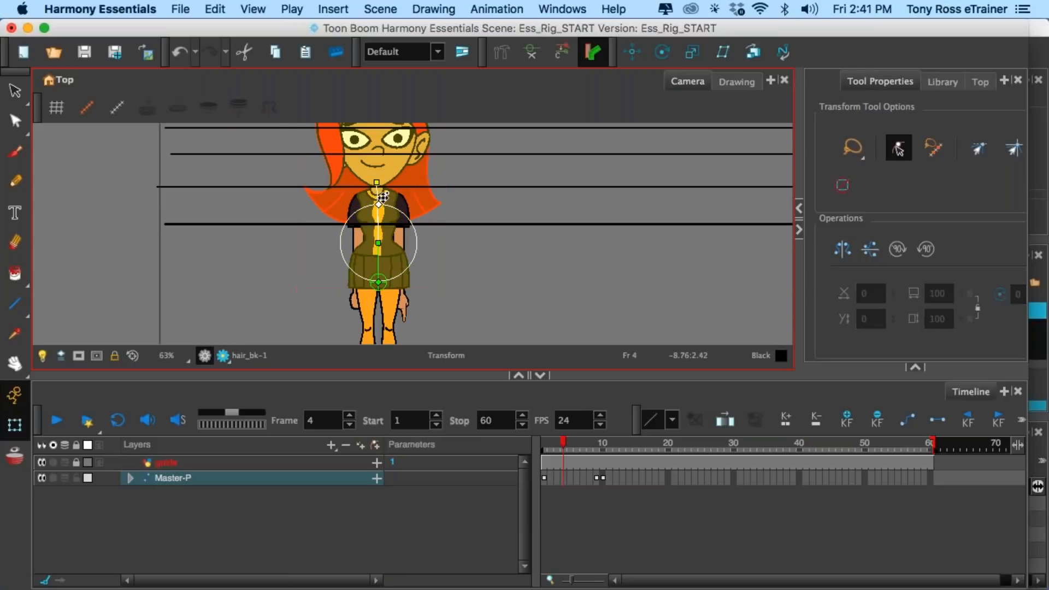
click(377, 196)
click(431, 183)
click(434, 208)
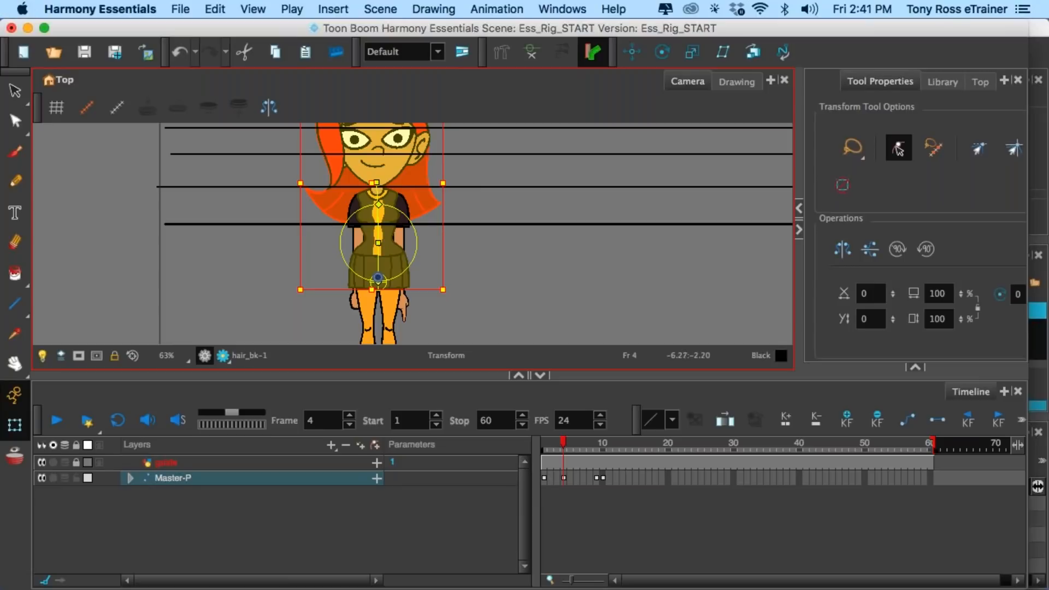
- Try rotating the torso and head clockwise together about the hip pivot, and undo the rotation
scroll(459, 274, down, 2)
click(492, 478)
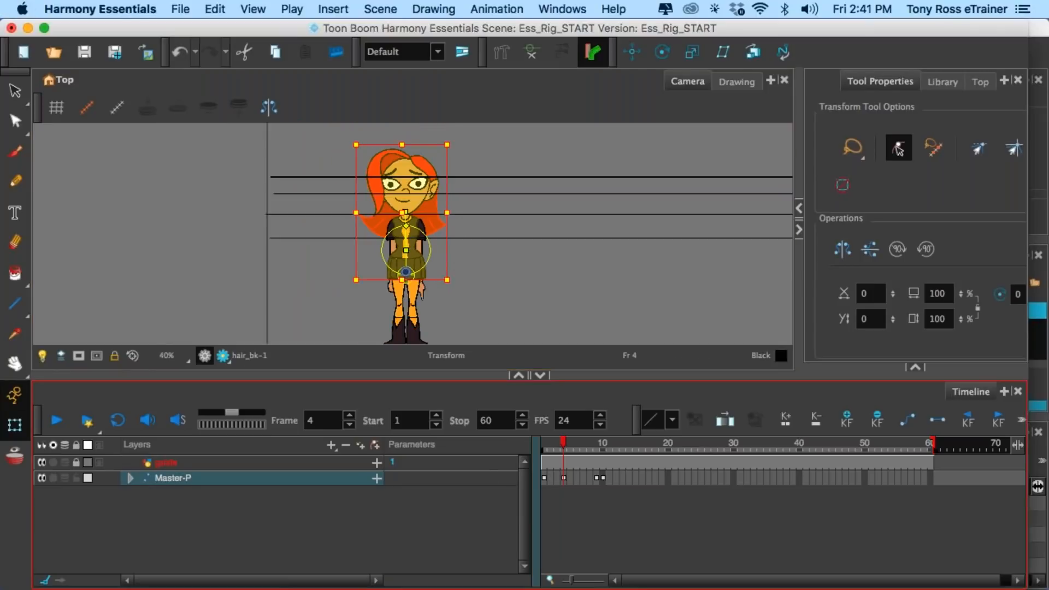
click(511, 516)
click(400, 174)
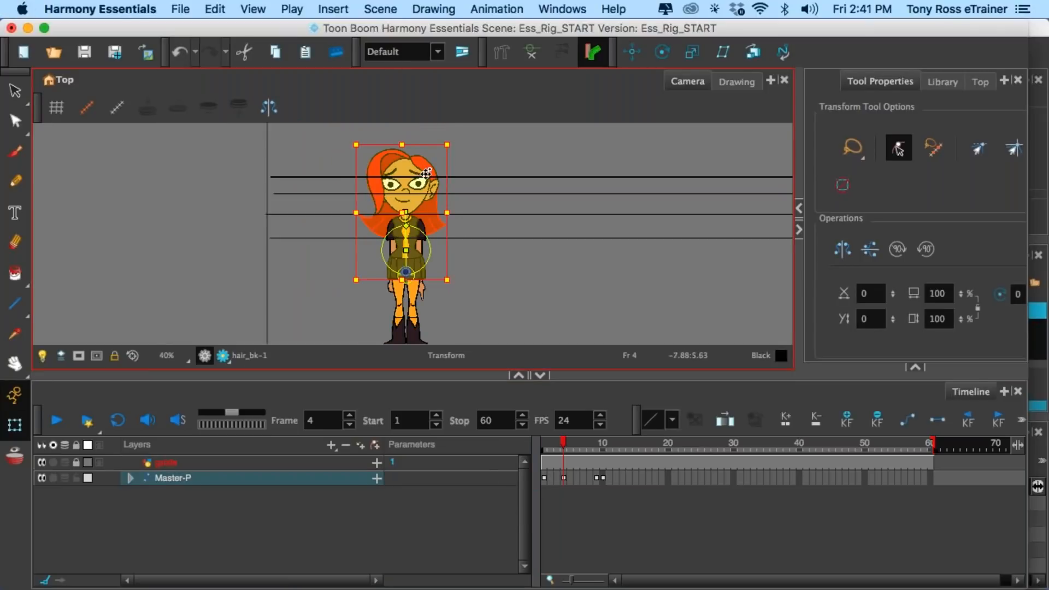
drag(461, 145, 470, 154)
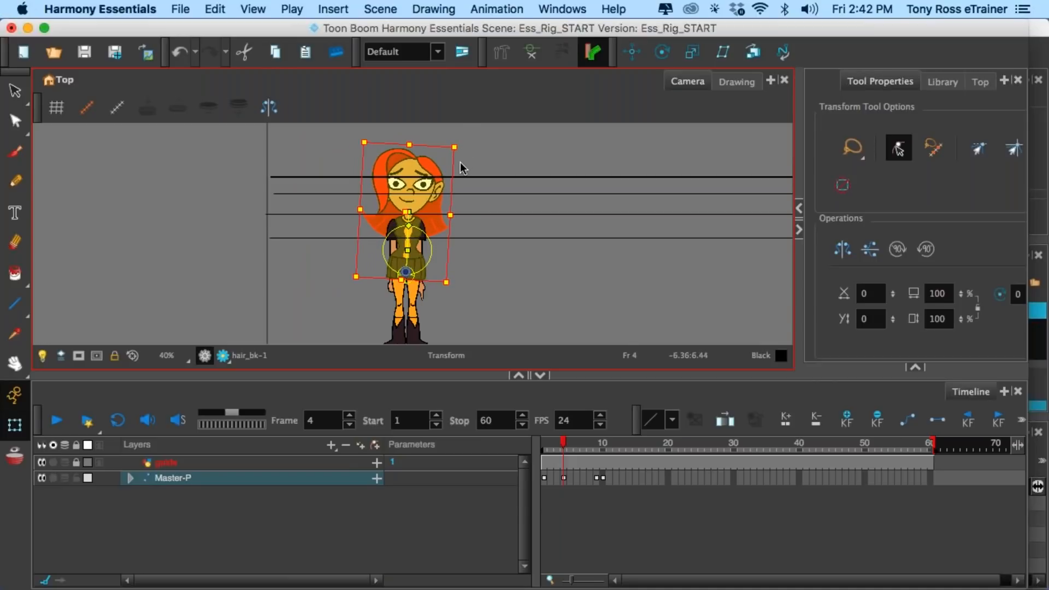
key(super+z)
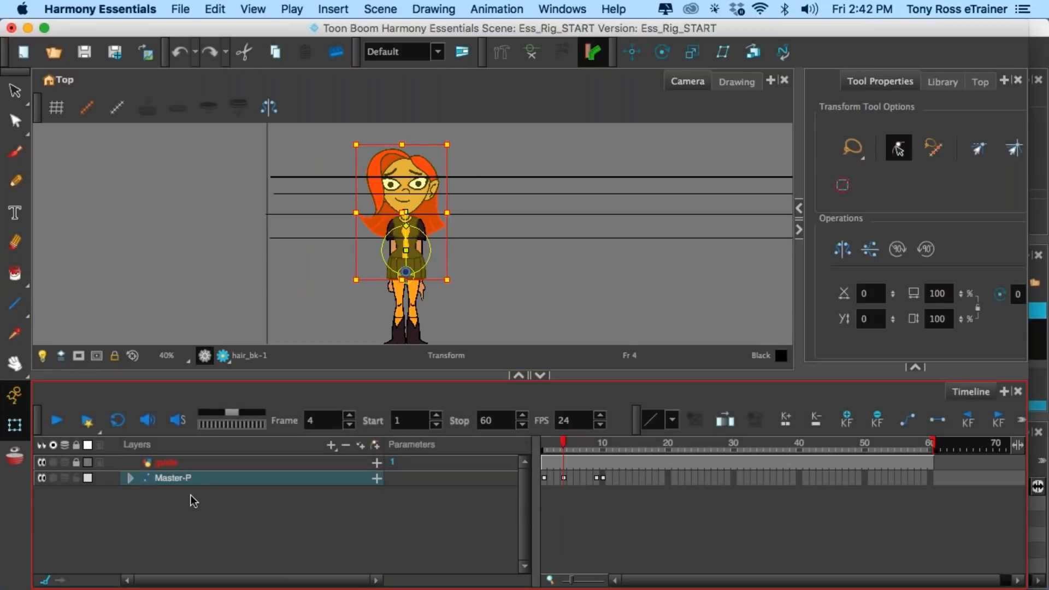
- Expand Master-P, add a parent peg to KO_Head under Bone_1, and collapse the BN_Torso-P hierarchy
click(135, 479)
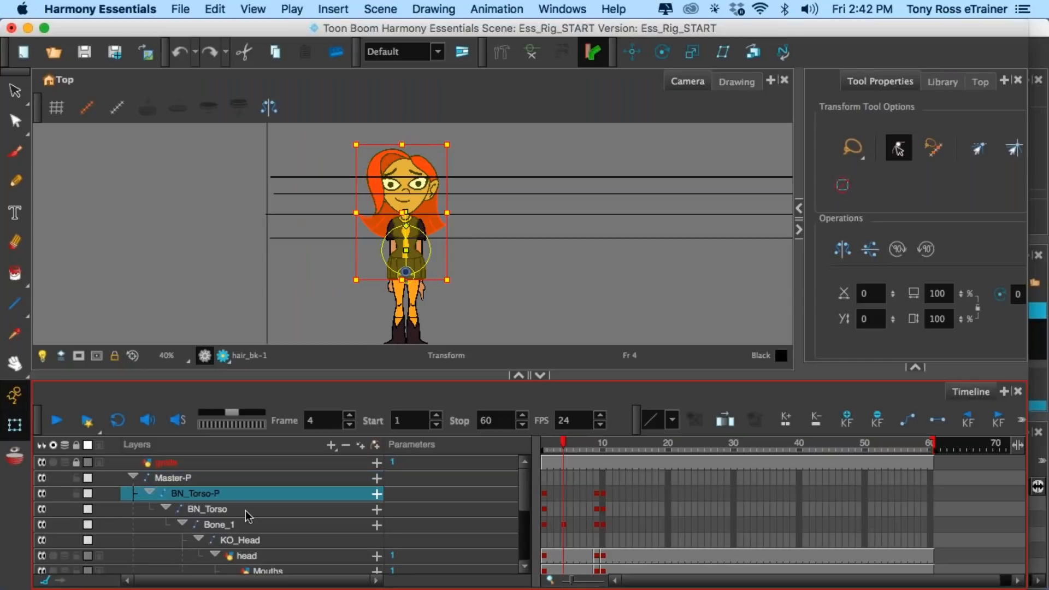
scroll(245, 510, down, 2)
click(263, 514)
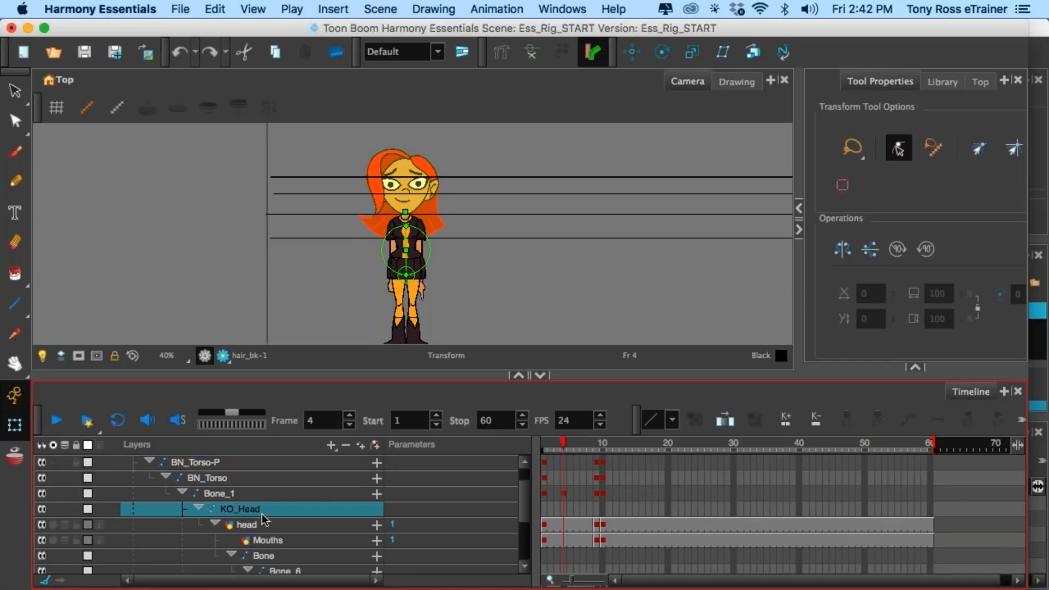
click(199, 508)
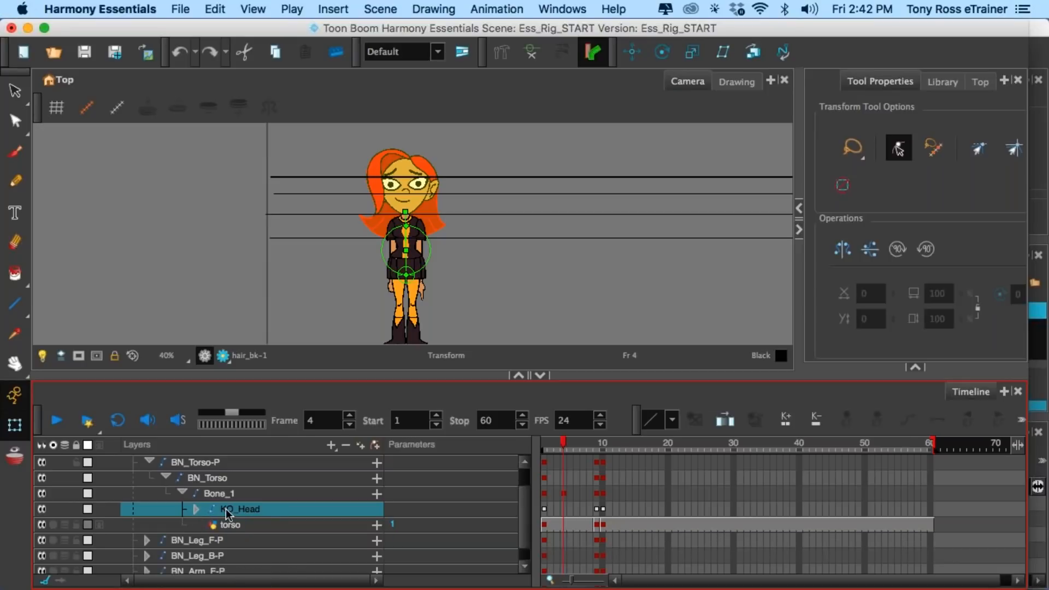
click(375, 445)
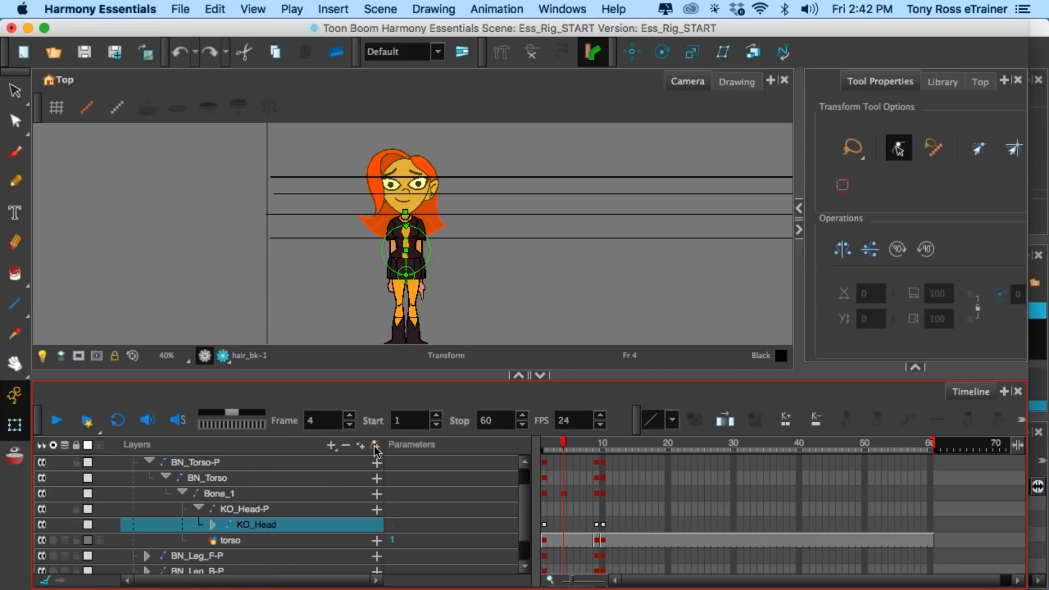
click(198, 509)
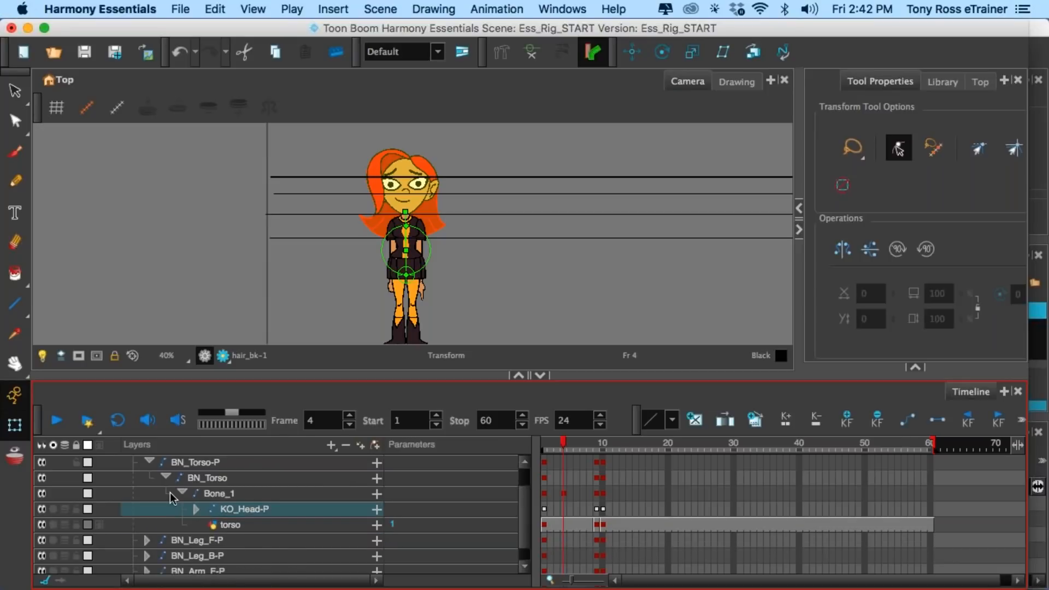
click(150, 463)
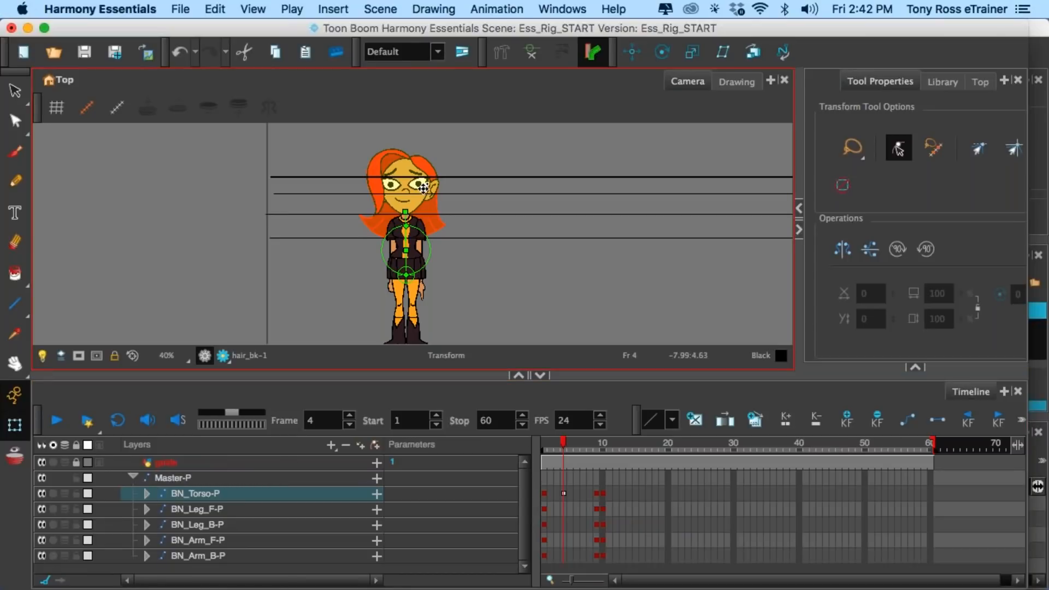
- Select the head in the camera view and place its new peg's pivot at the neck with the Rotate tool
click(420, 183)
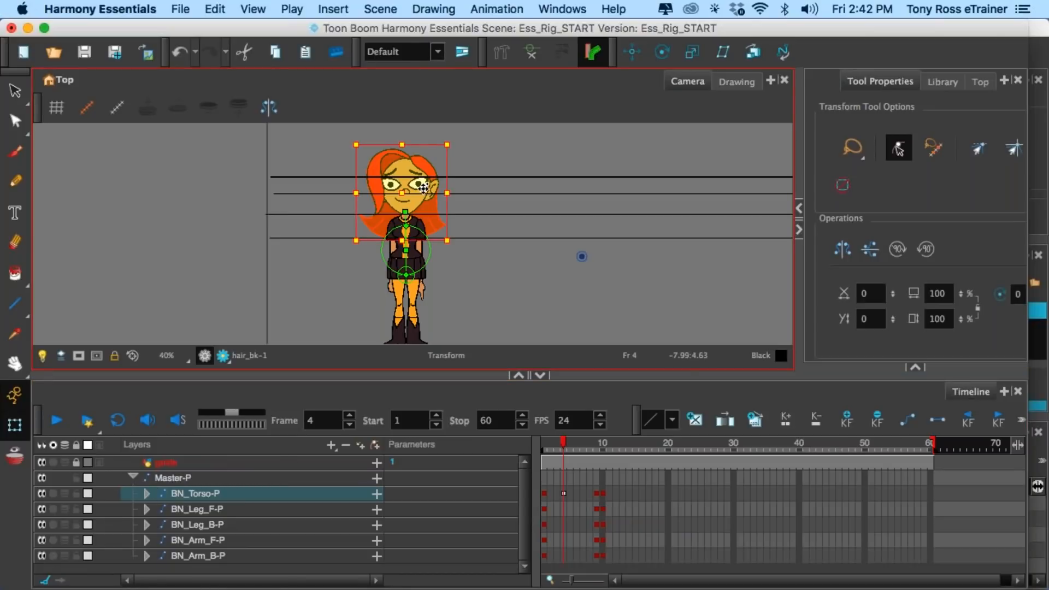
click(654, 48)
drag(584, 258, 407, 218)
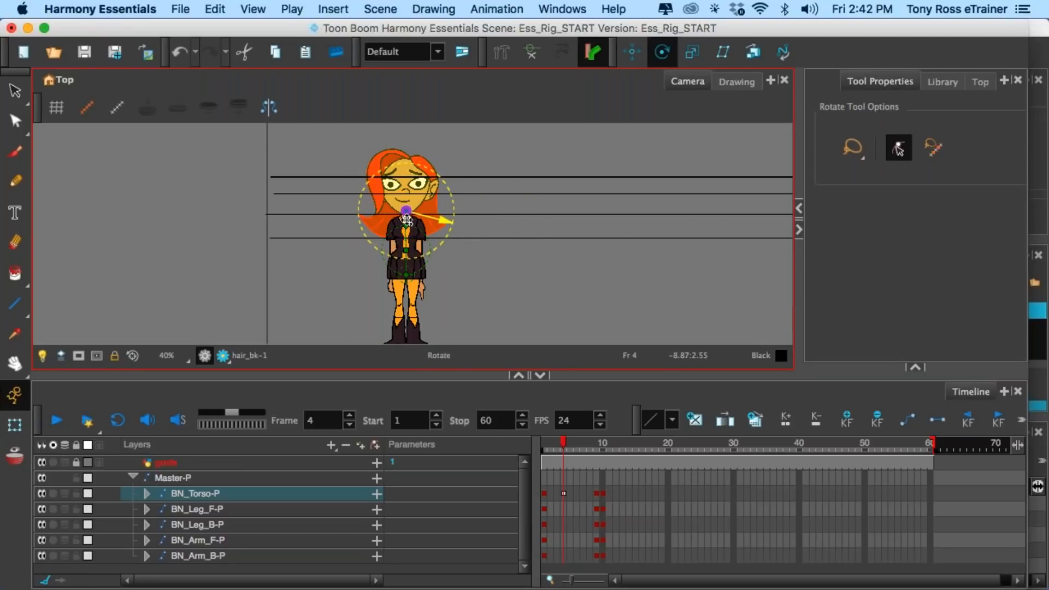
click(14, 425)
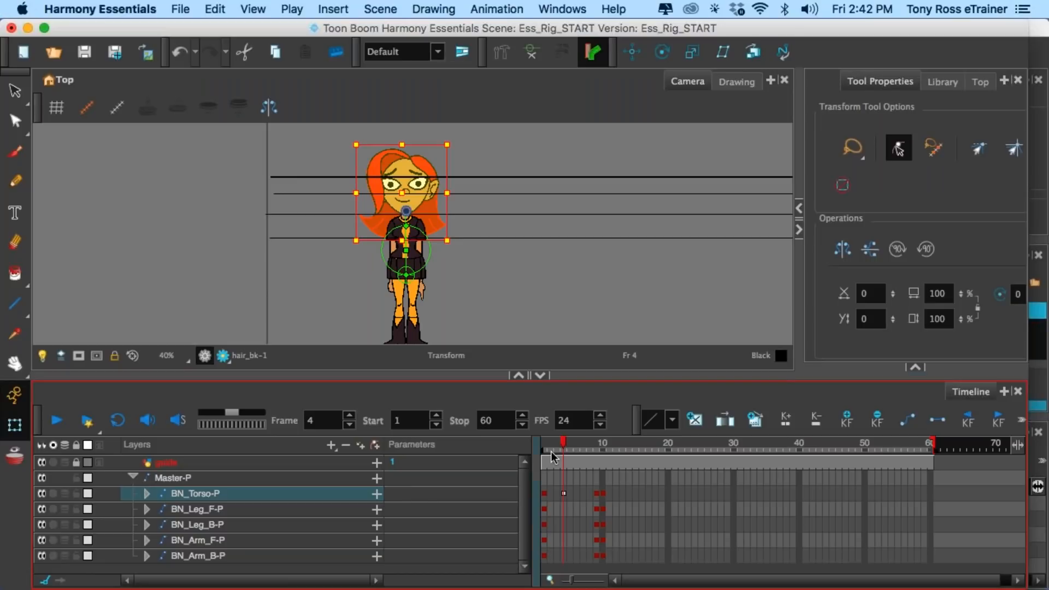
- Tilt the head clockwise about its neck pivot at frame 4
mouse_move(563, 444)
mouse_down()
mouse_move(535, 447)
mouse_move(565, 447)
mouse_up()
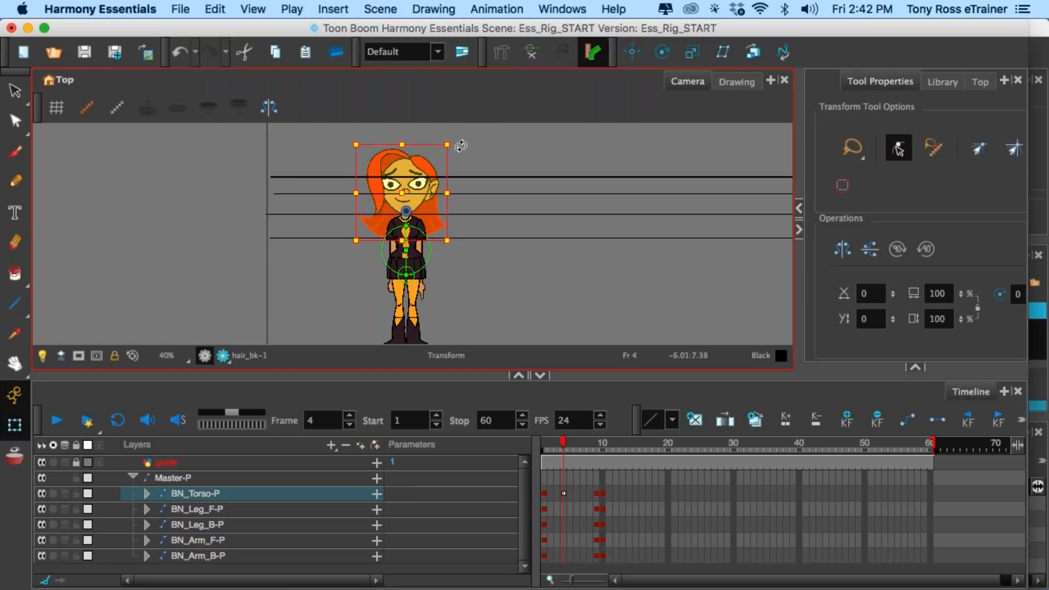
drag(468, 146, 483, 163)
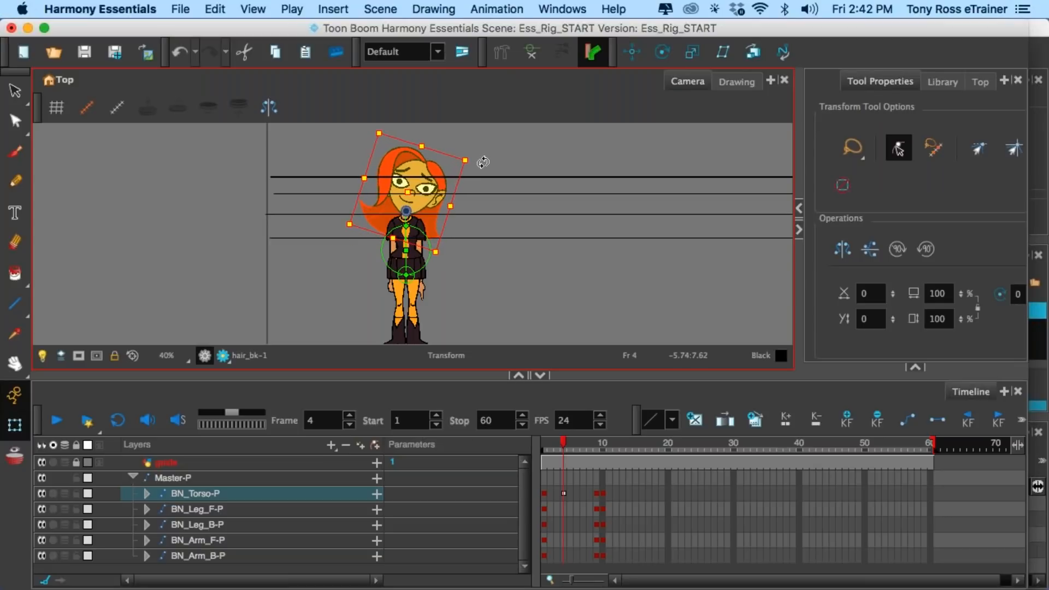
mouse_move(562, 445)
mouse_down()
mouse_move(545, 445)
mouse_move(565, 448)
mouse_up()
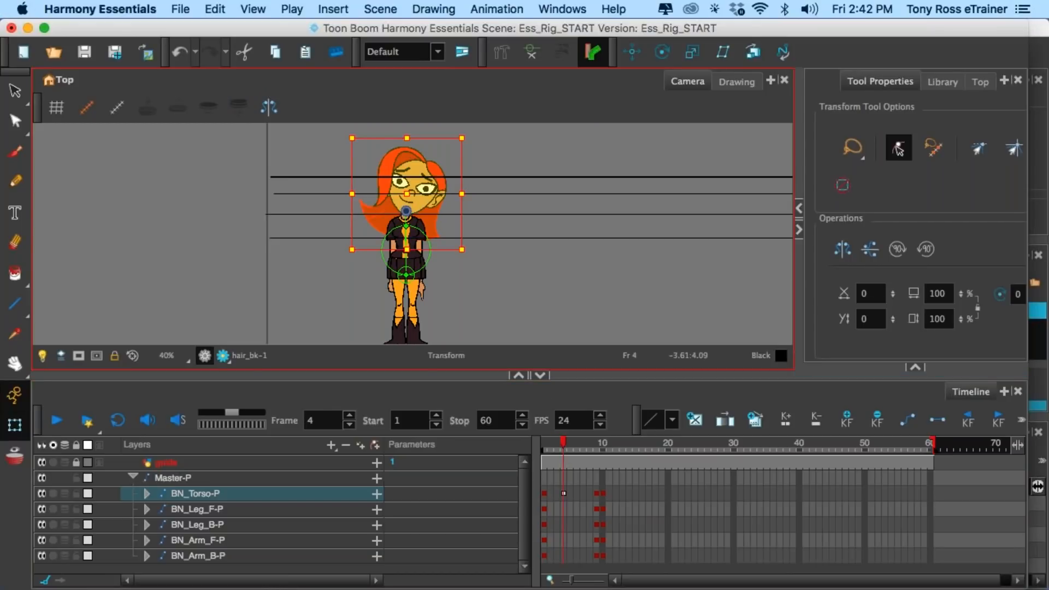
- Hide all deformation controls and keep the tilted head selected
key(Escape)
click(441, 228)
click(536, 51)
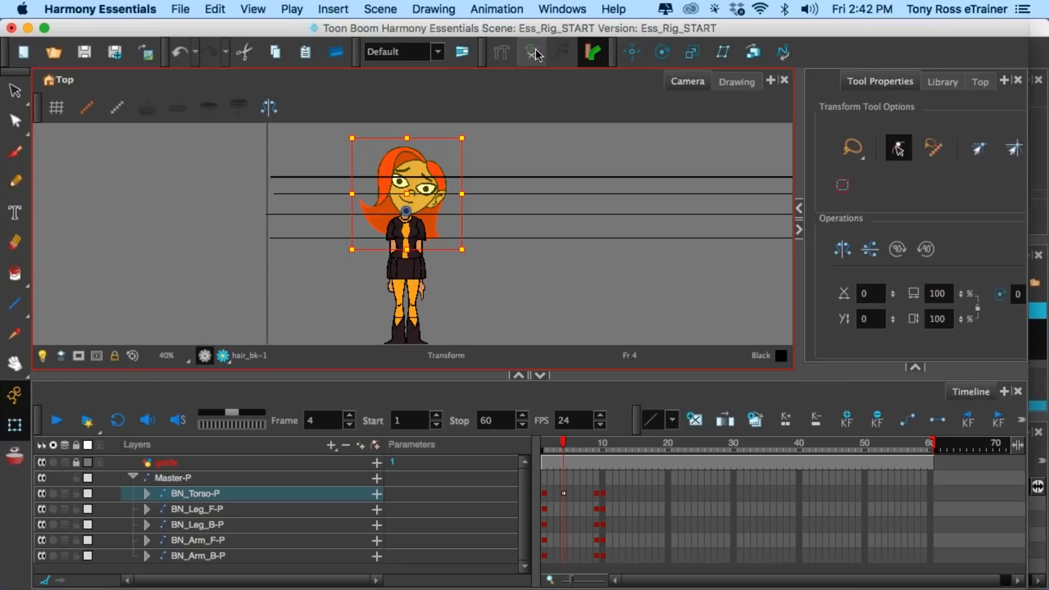
click(482, 230)
click(429, 220)
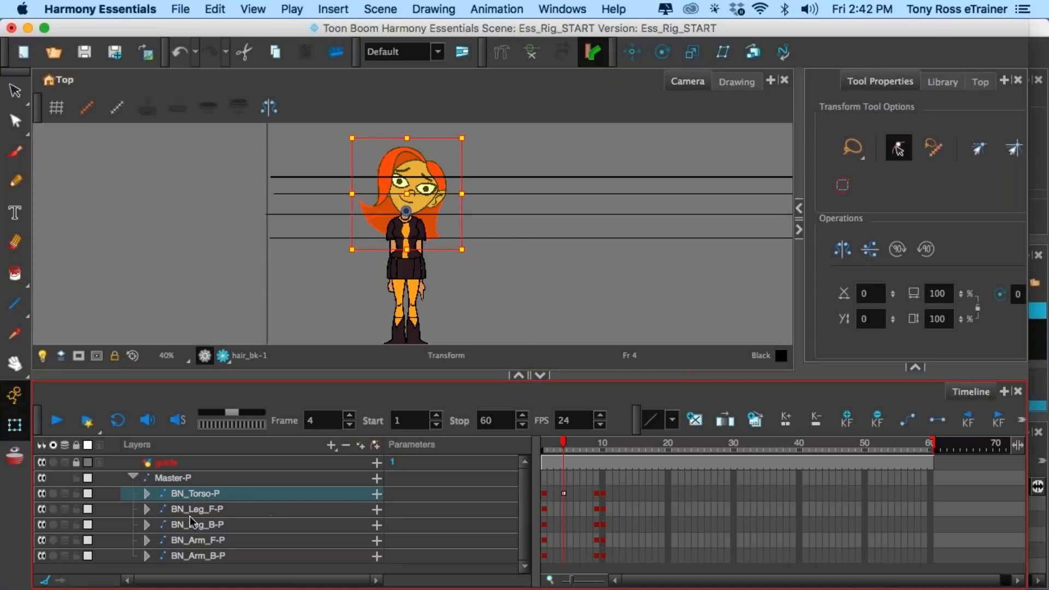
- Expand BN_Torso-P down to the back-hair layers and add a parent peg above Bone_6
click(147, 494)
scroll(215, 546, down, 2)
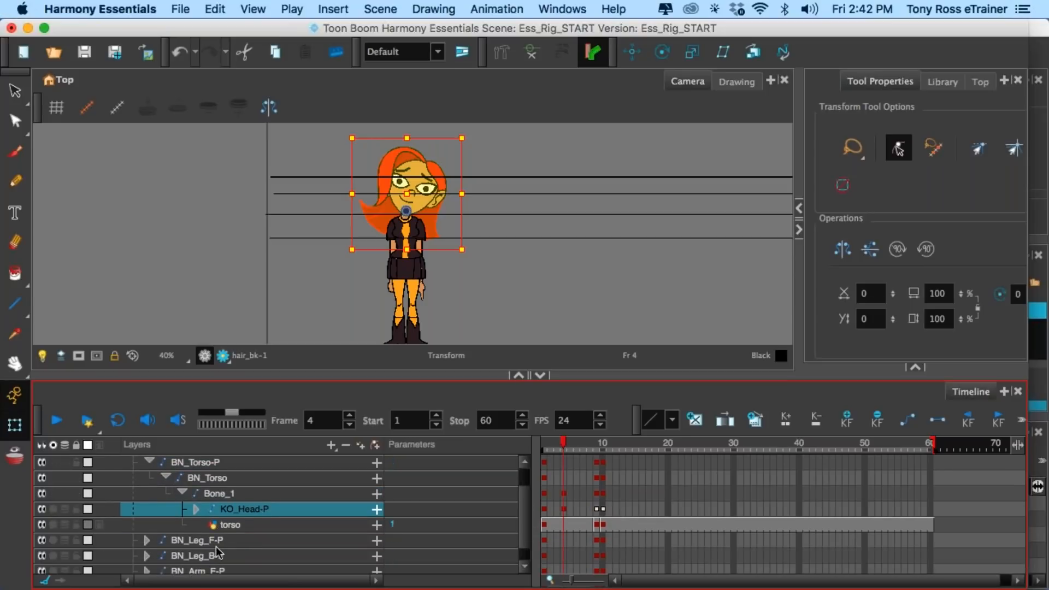
click(197, 509)
click(215, 525)
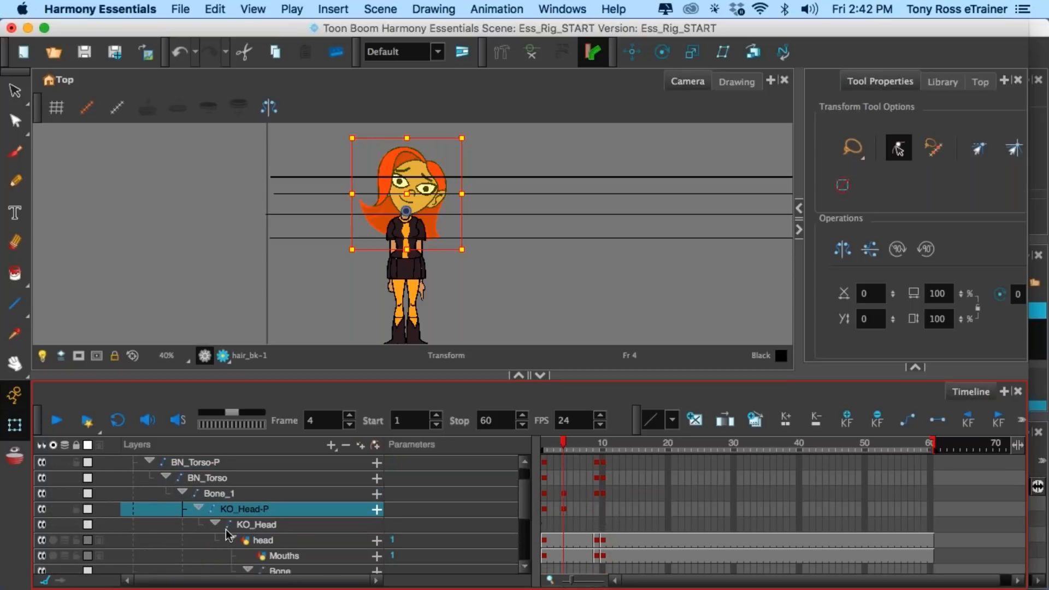
scroll(260, 540, down, 4)
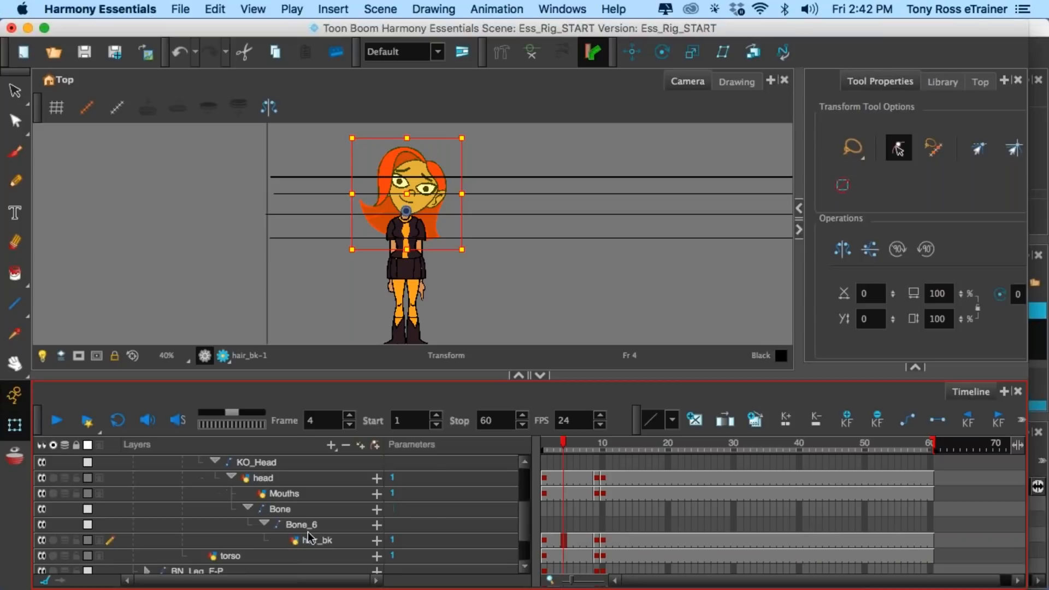
click(315, 527)
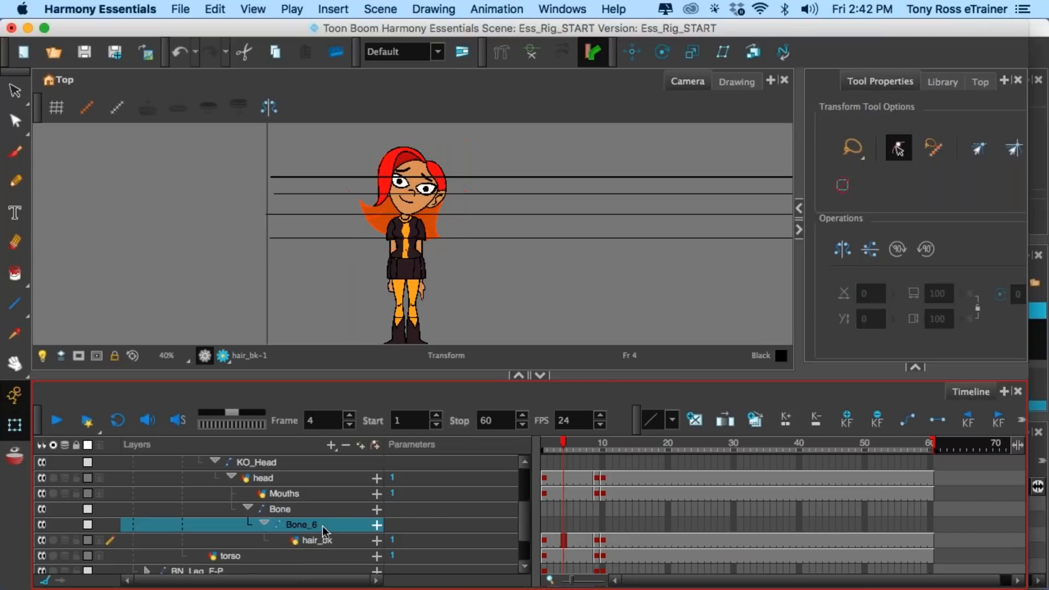
click(362, 446)
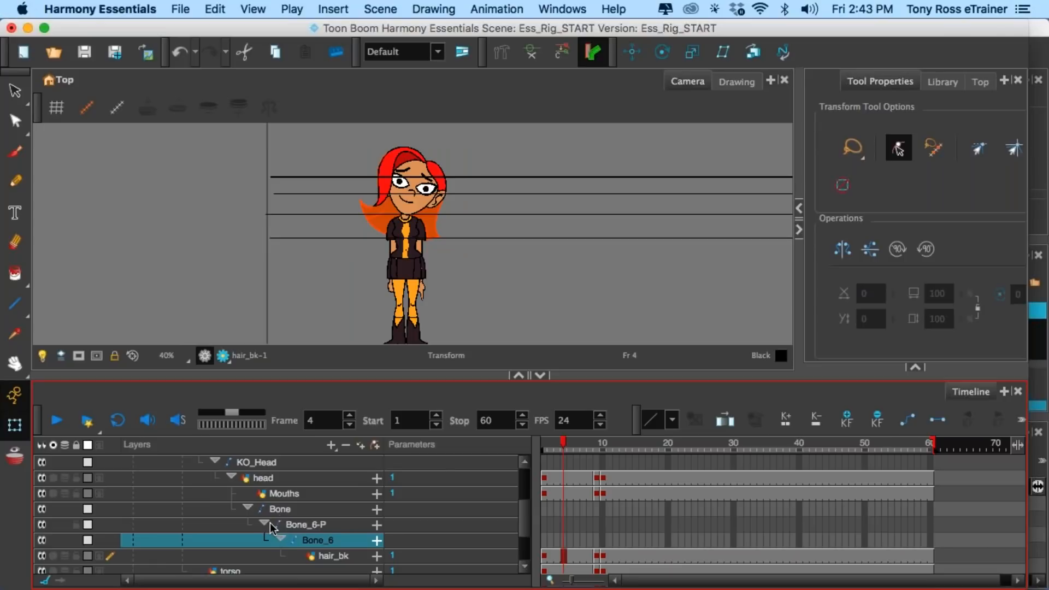
- Collapse the Bone_6-P and Master-P hierarchies in the timeline
click(265, 522)
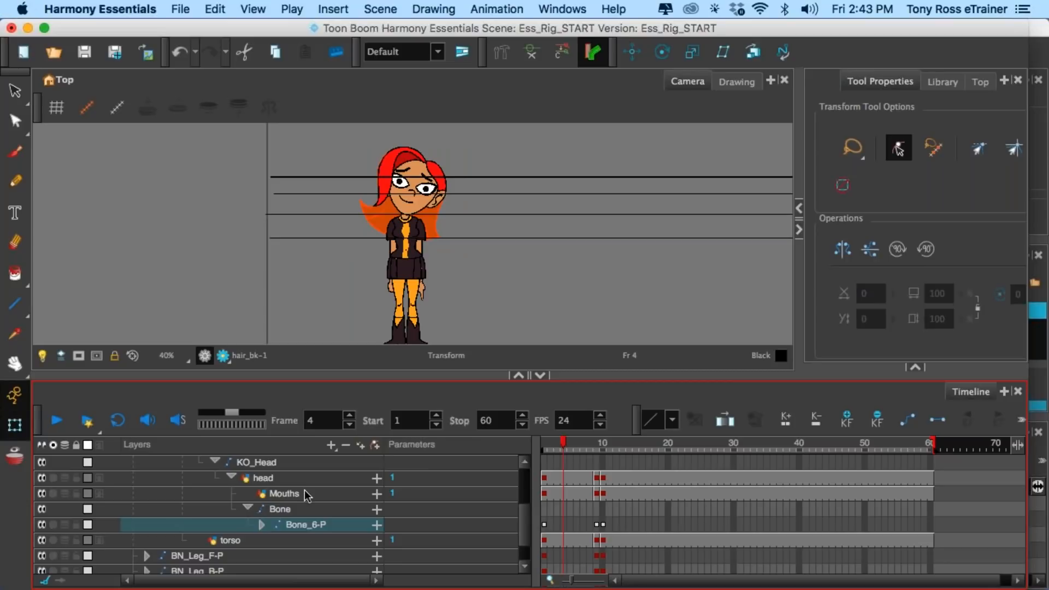
scroll(304, 490, up, 5)
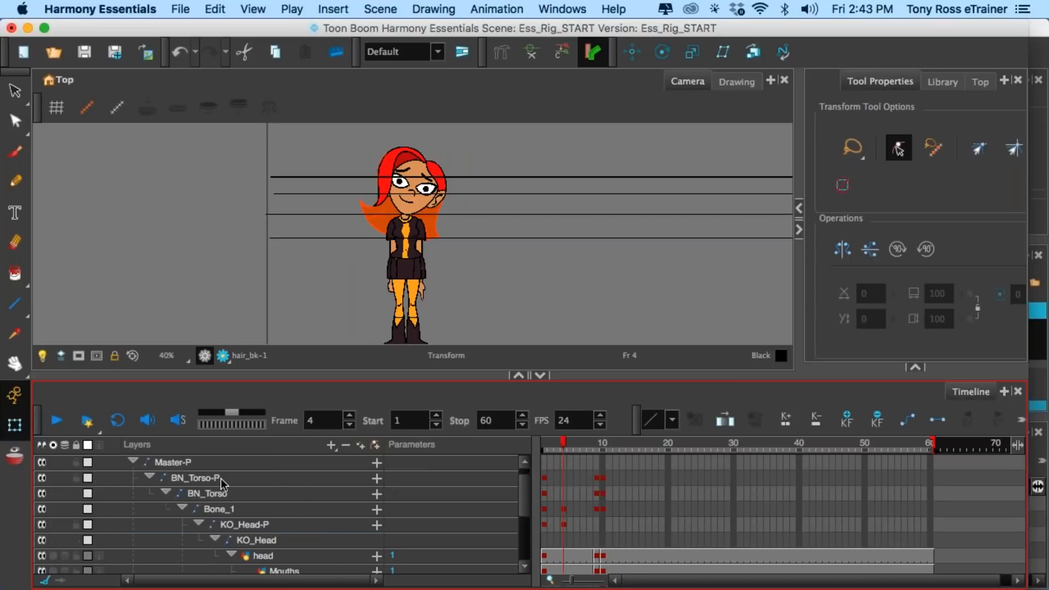
click(138, 462)
mouse_move(566, 444)
mouse_down()
mouse_move(552, 444)
mouse_move(565, 446)
mouse_up()
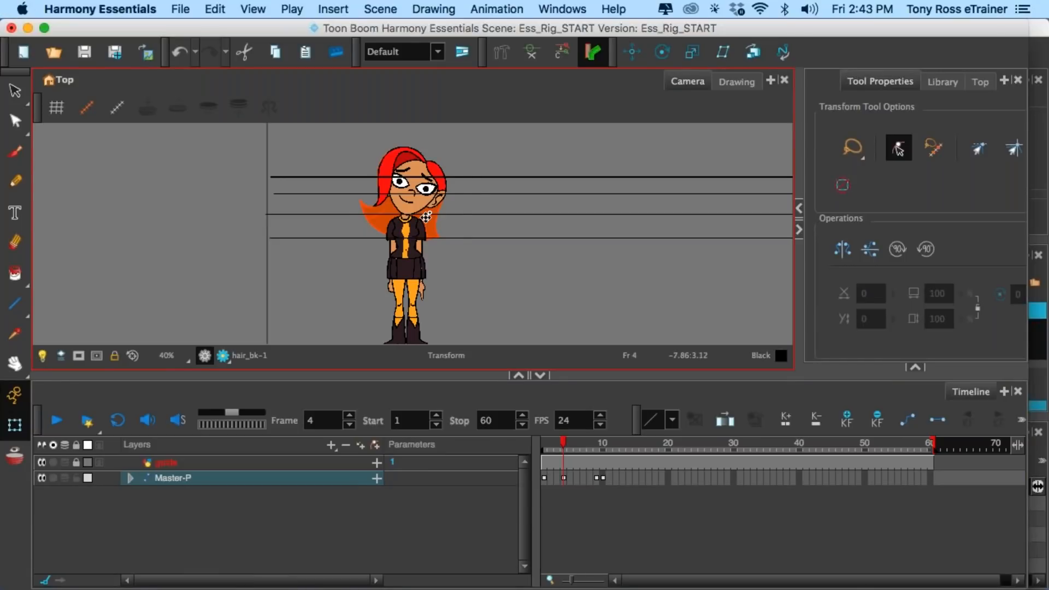
- Select the back hair's new parent peg in the camera view and place its pivot at the top of the head with the Rotate tool
click(422, 219)
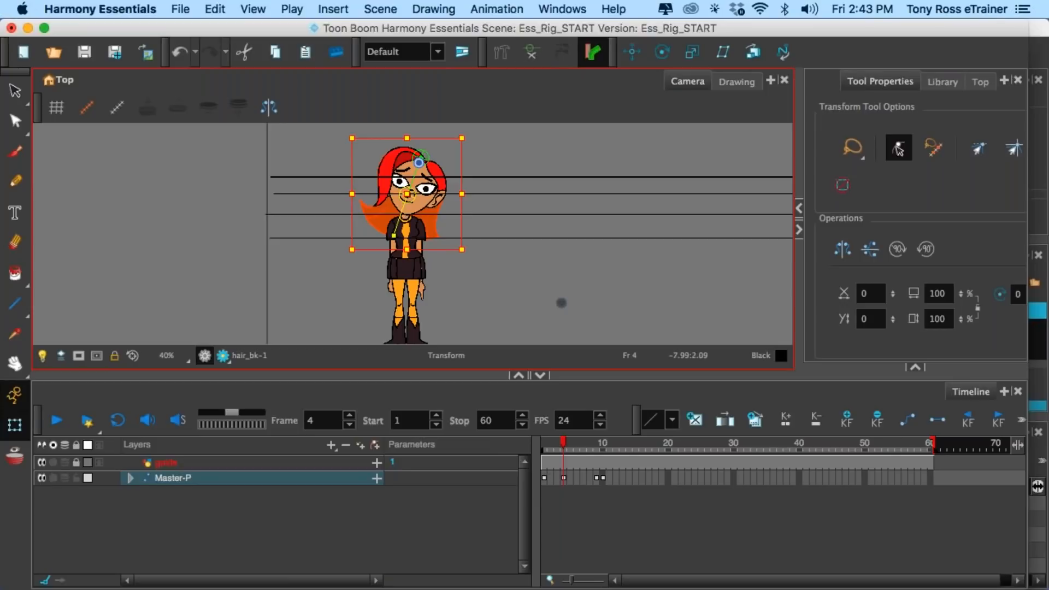
mouse_move(563, 444)
mouse_down()
mouse_move(545, 447)
mouse_move(564, 449)
mouse_up()
key(b)
click(508, 213)
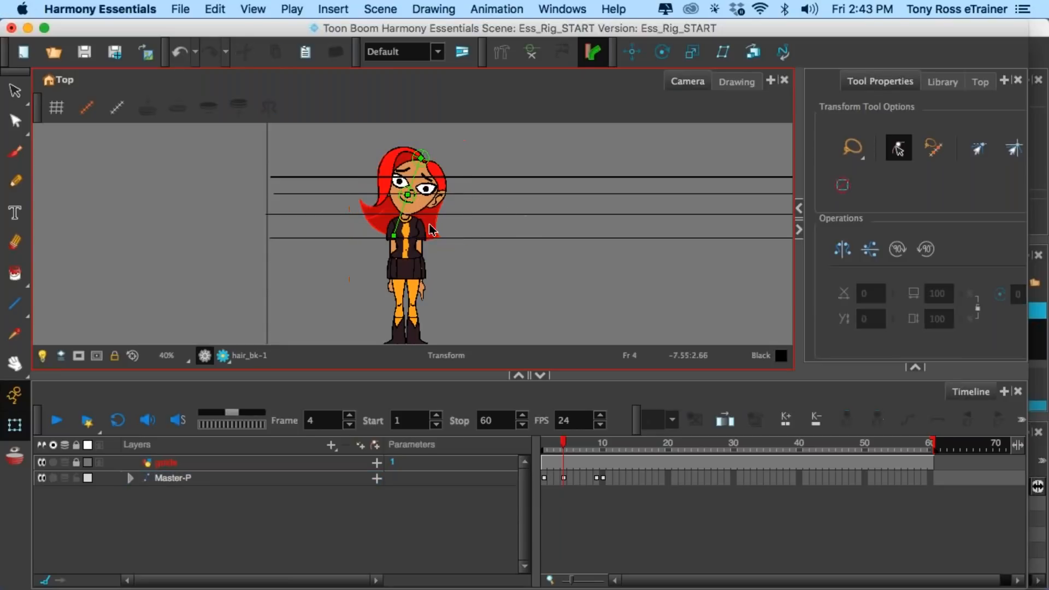
click(431, 226)
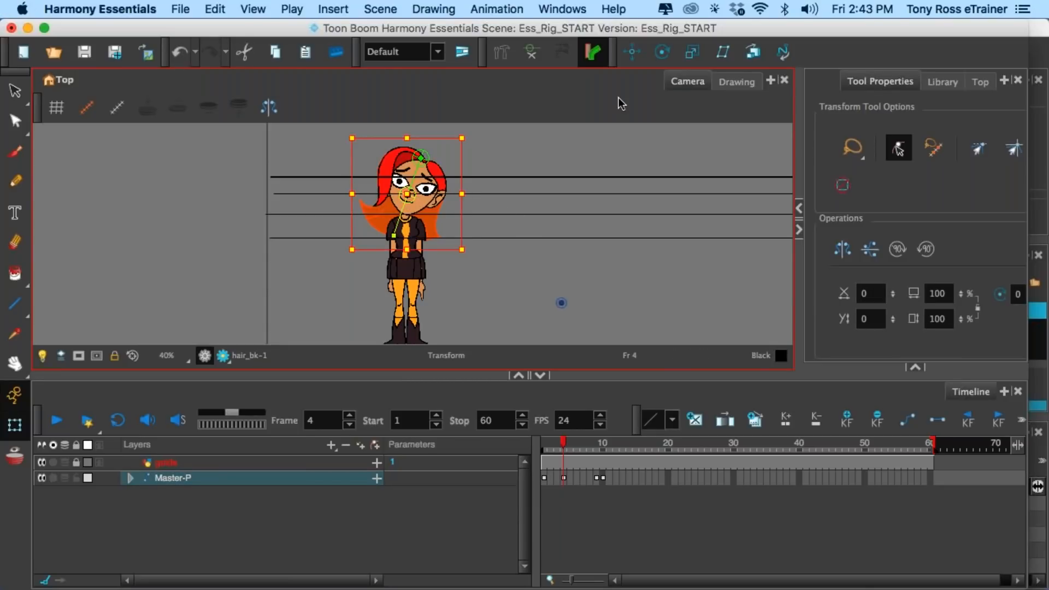
click(662, 52)
drag(562, 305, 421, 162)
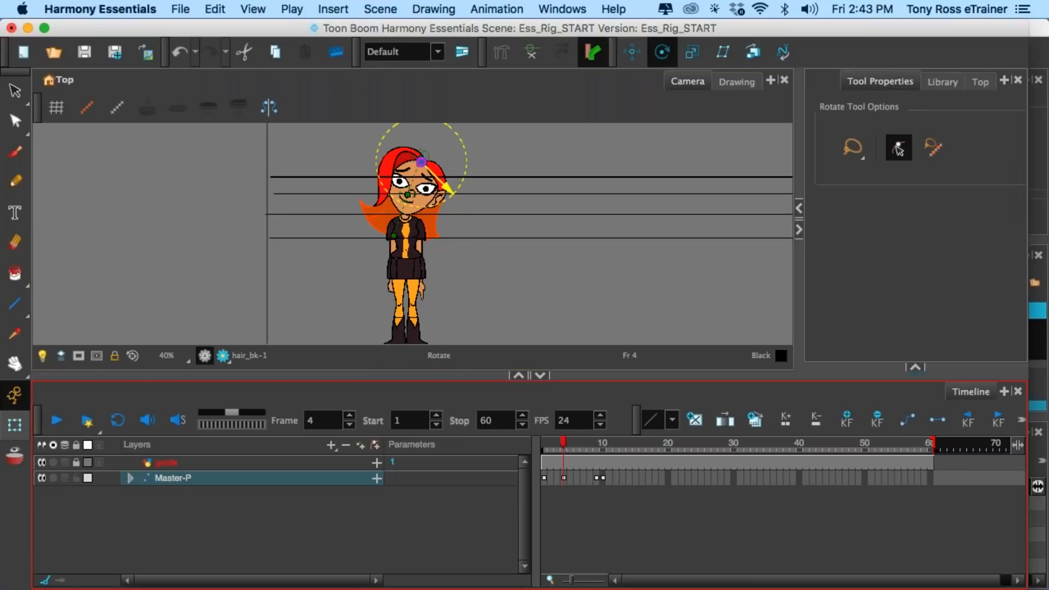
- With the Transform tool, swing the lower back-hair bone out to the left at frame 4 and straighten it down at frame 1
click(15, 424)
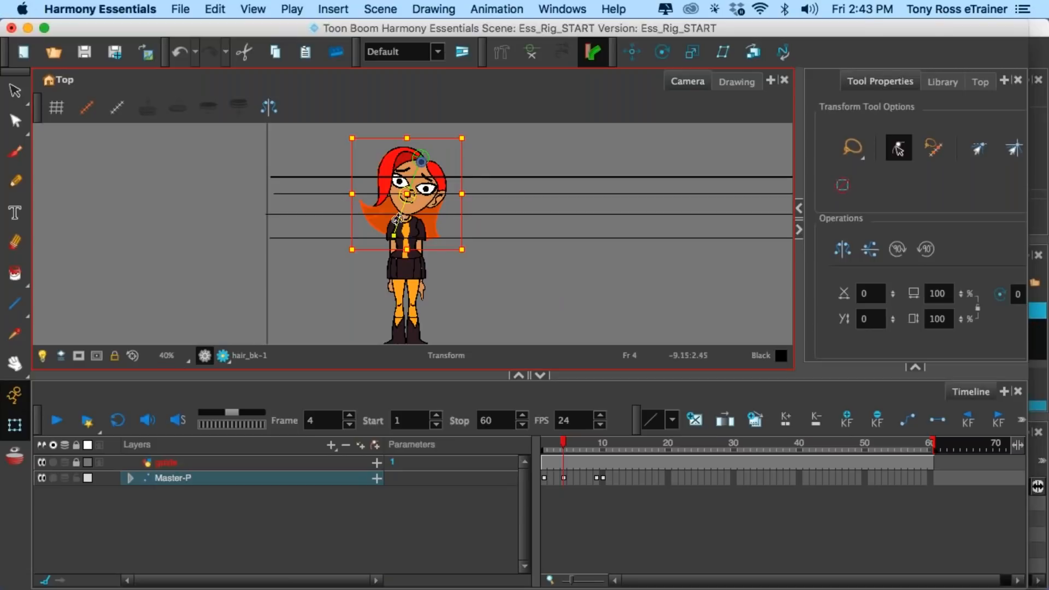
key(Escape)
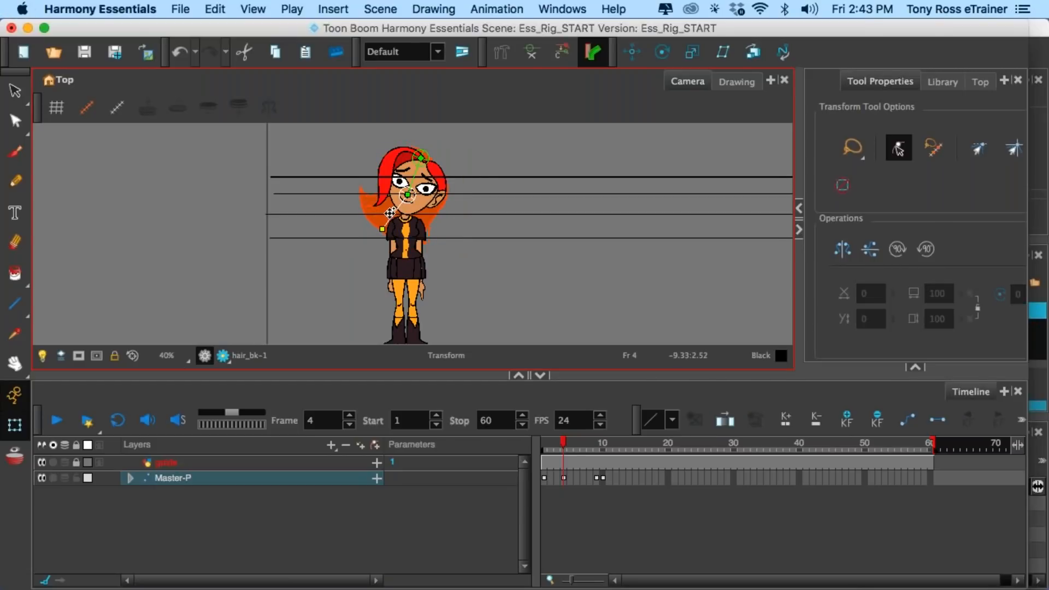
click(536, 447)
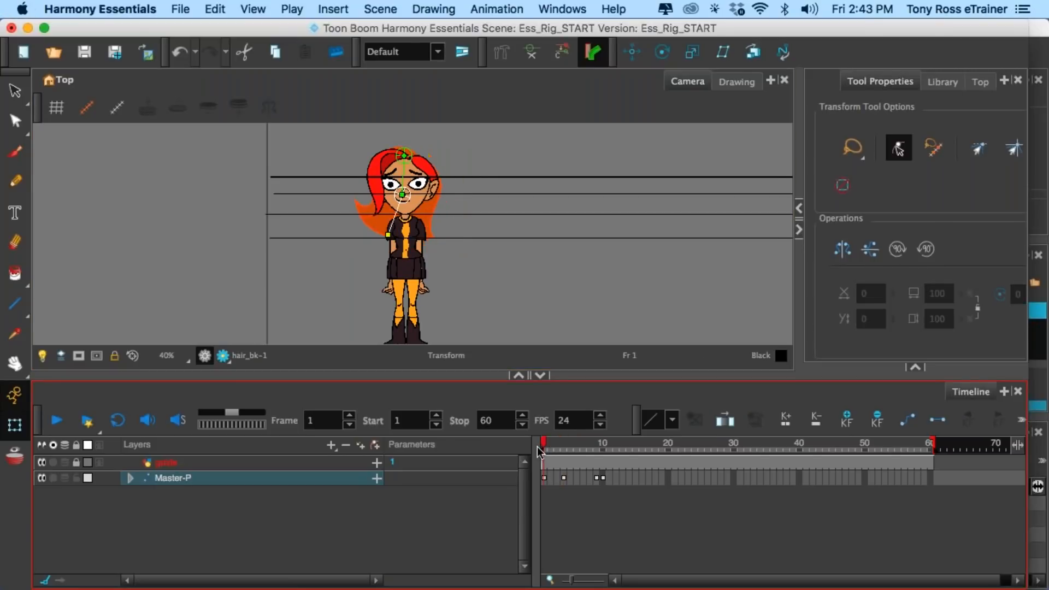
mouse_move(388, 235)
mouse_down()
mouse_move(407, 232)
mouse_move(390, 227)
mouse_move(407, 239)
mouse_up()
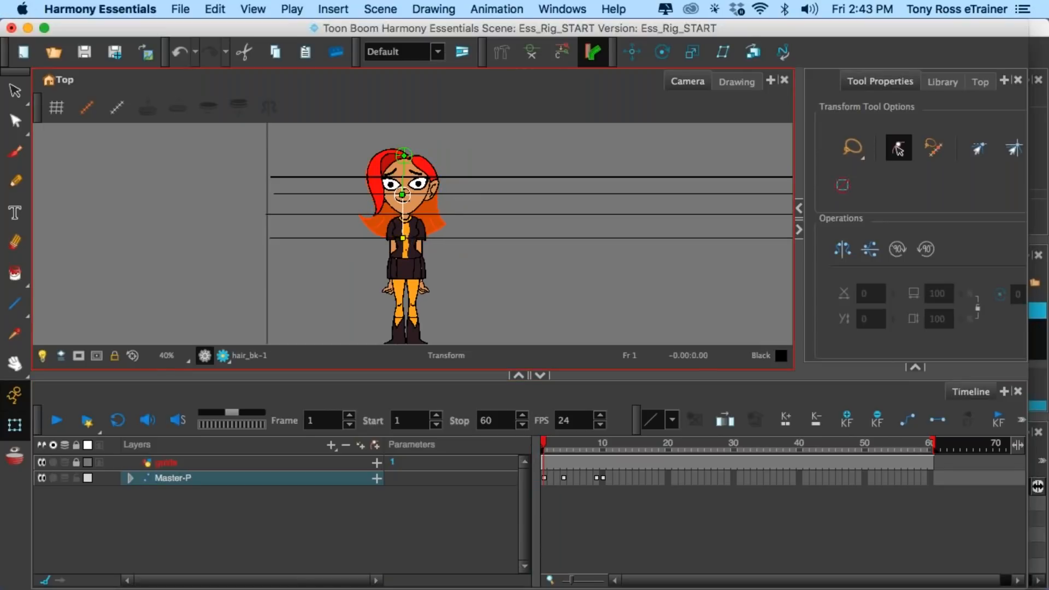
click(545, 479)
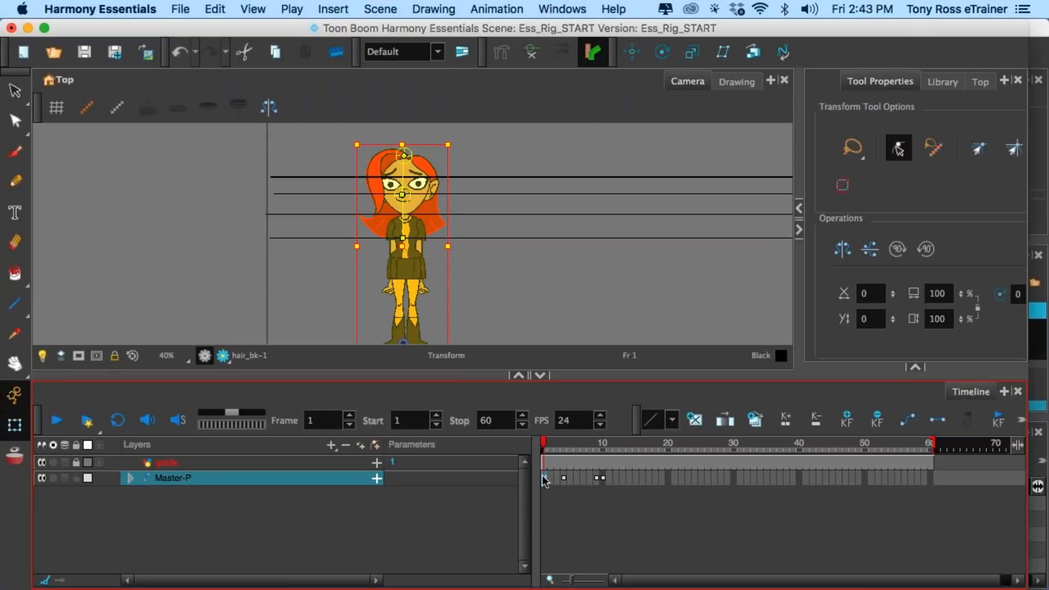
key(super+k)
mouse_move(544, 444)
mouse_down()
mouse_move(565, 445)
mouse_move(542, 447)
mouse_up()
key(super)
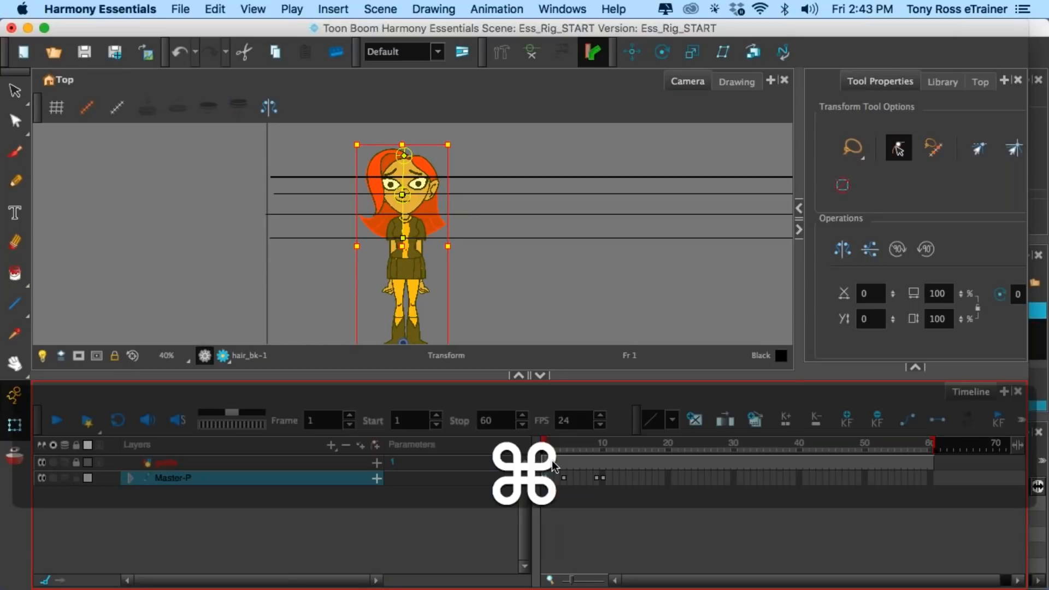
key(super+z)
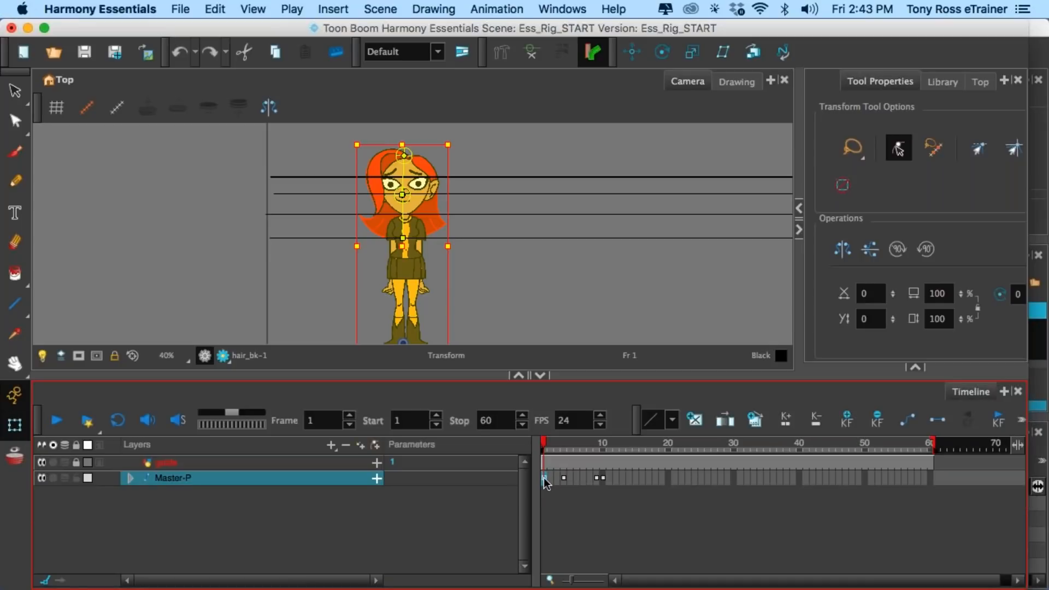
- Insert keyframes for all of Master-P at frames 1 and 4
key(F6)
click(564, 477)
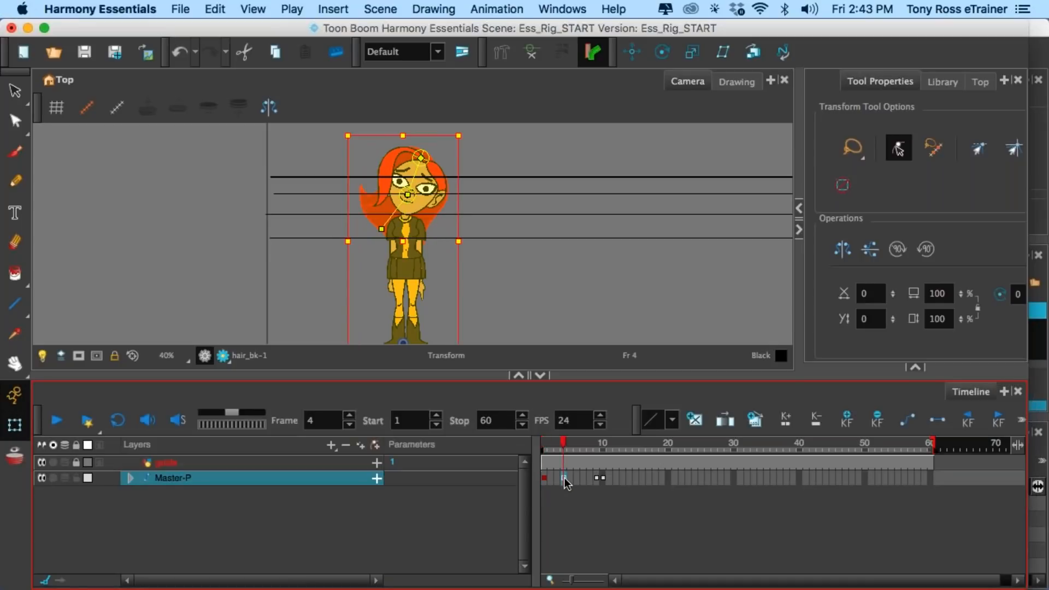
key(F6)
- Turn Master-P's frame 1 keyframe into a motion keyframe so the pose tweens to frame 4
click(543, 448)
mouse_move(543, 449)
mouse_down()
mouse_move(569, 449)
mouse_move(550, 449)
mouse_up()
click(544, 478)
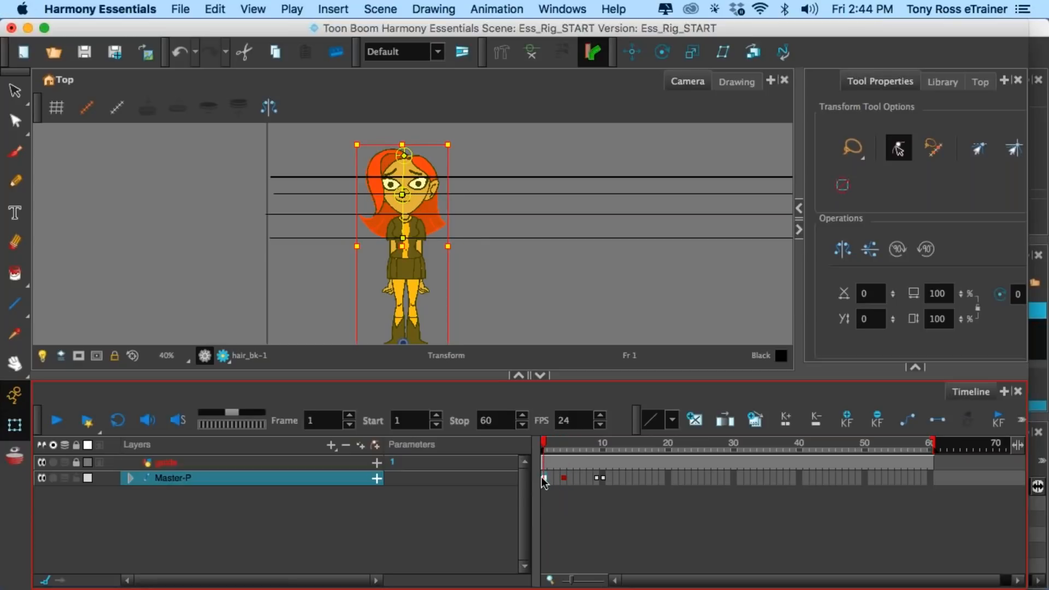
key(super)
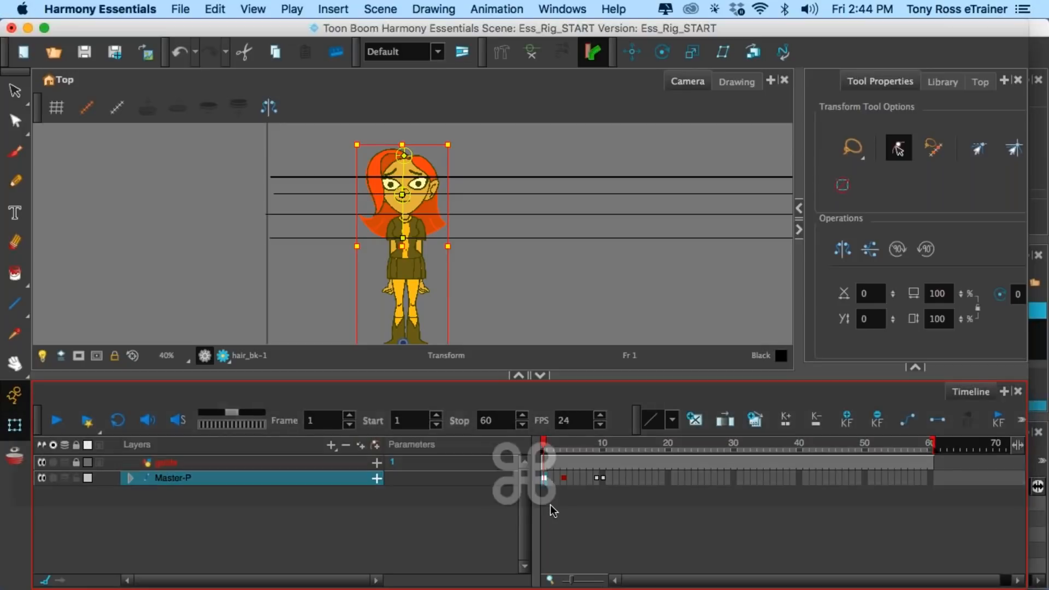
key(super+k)
- Swing the lower back-hair bone back under the head at frame 4 and scrub the motion
drag(544, 446, 561, 450)
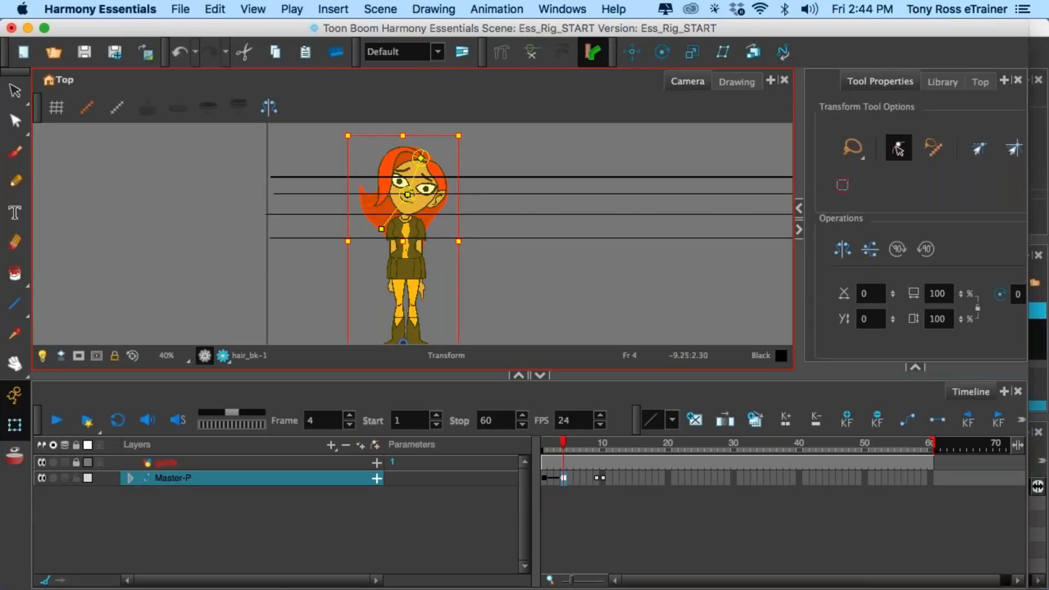
drag(382, 229, 410, 229)
mouse_move(564, 451)
mouse_down()
mouse_move(542, 448)
mouse_move(559, 454)
mouse_up()
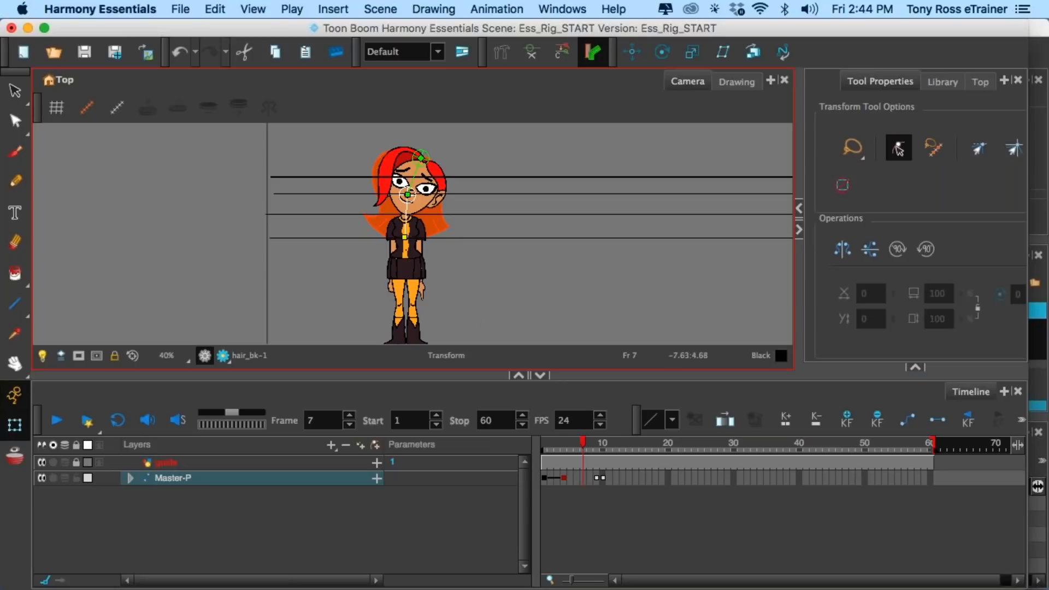
drag(414, 174, 410, 175)
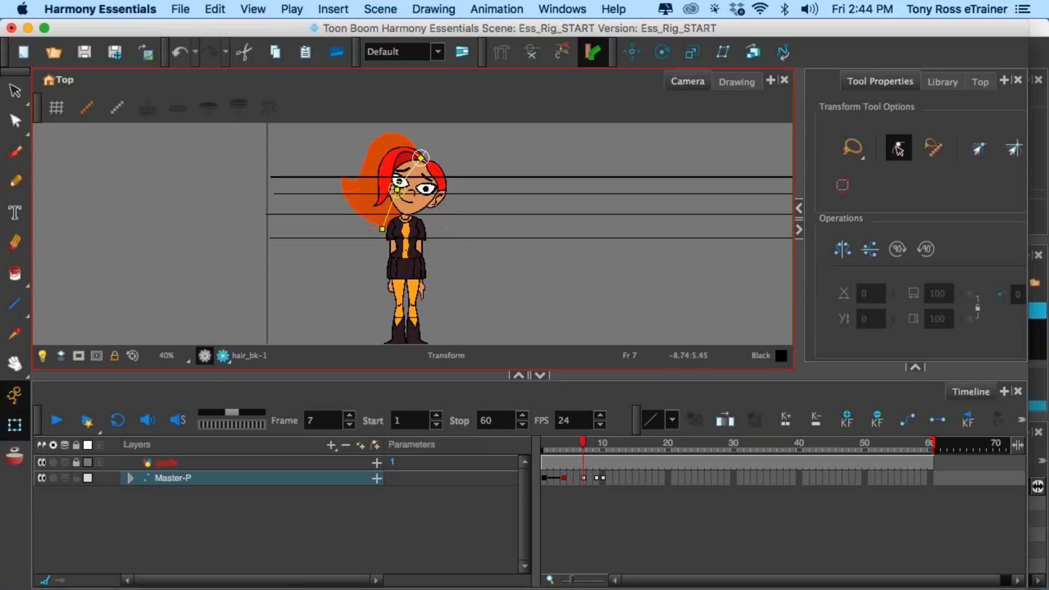
key(super+z)
key(super+z)
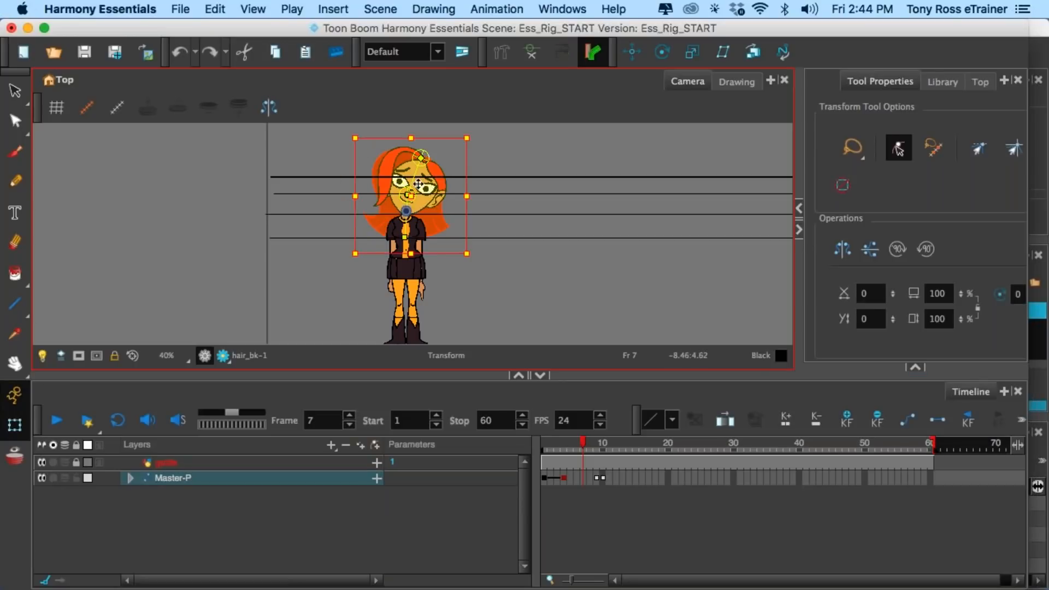
key(super+z)
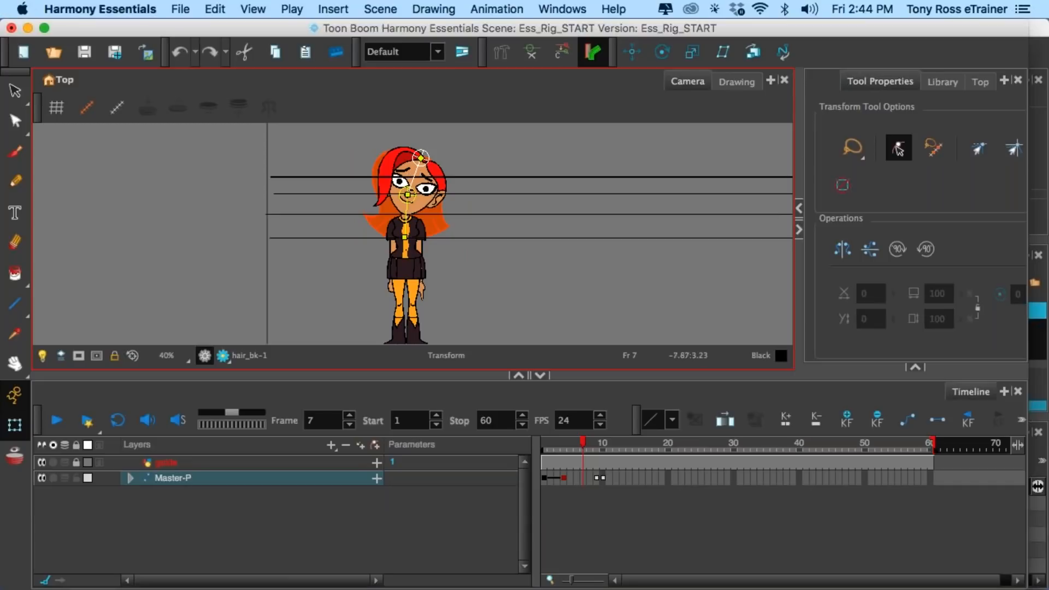
- Rotate the head back upright at frame 7 and insert a keyframe for all of Master-P there
click(480, 208)
click(418, 205)
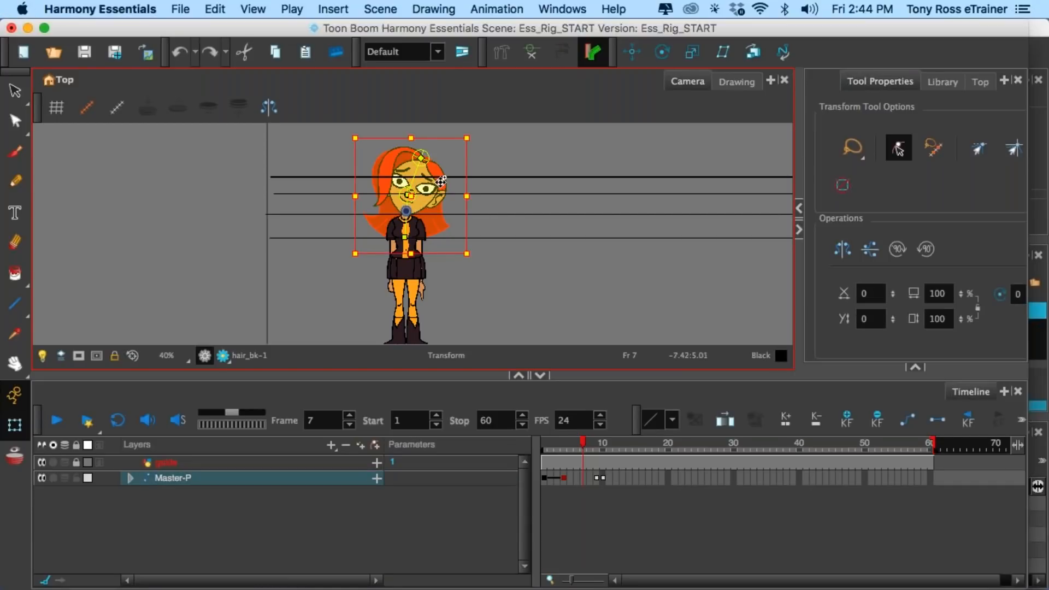
drag(475, 141, 451, 134)
click(583, 479)
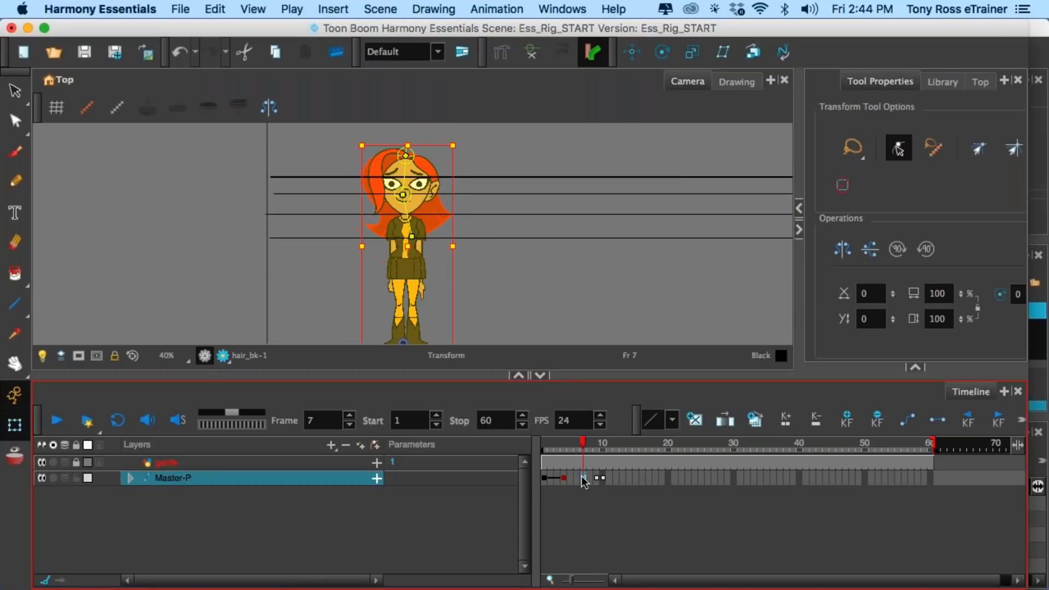
key(F6)
- Swing the lower back-hair bone to the left at frame 7 and partly back toward the center at frame 8
click(468, 300)
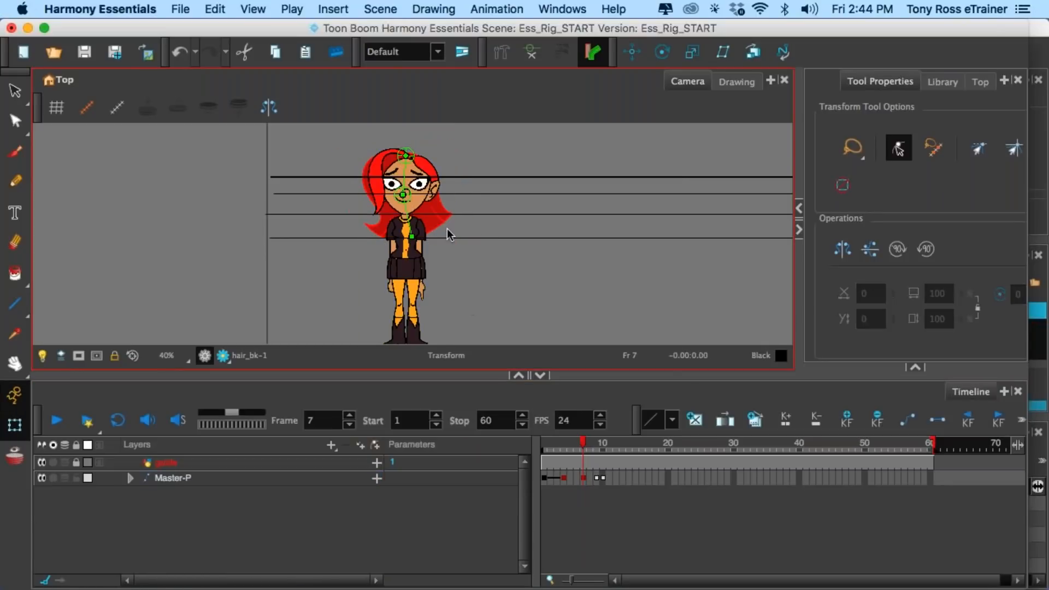
drag(410, 232, 387, 226)
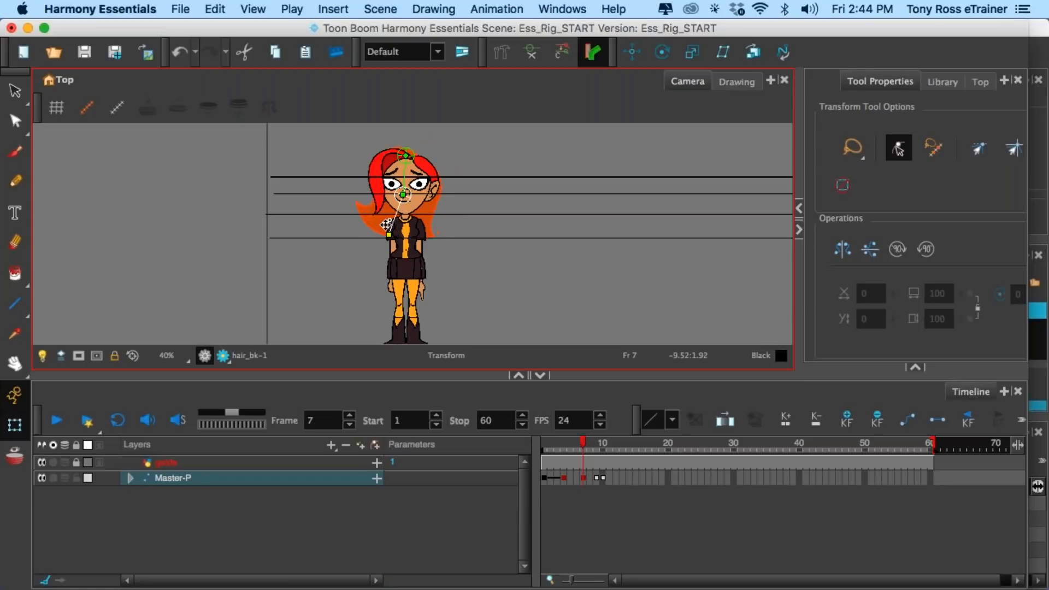
click(589, 447)
drag(389, 236, 401, 237)
mouse_move(590, 444)
mouse_down()
mouse_move(540, 444)
mouse_move(592, 451)
mouse_move(582, 451)
mouse_up()
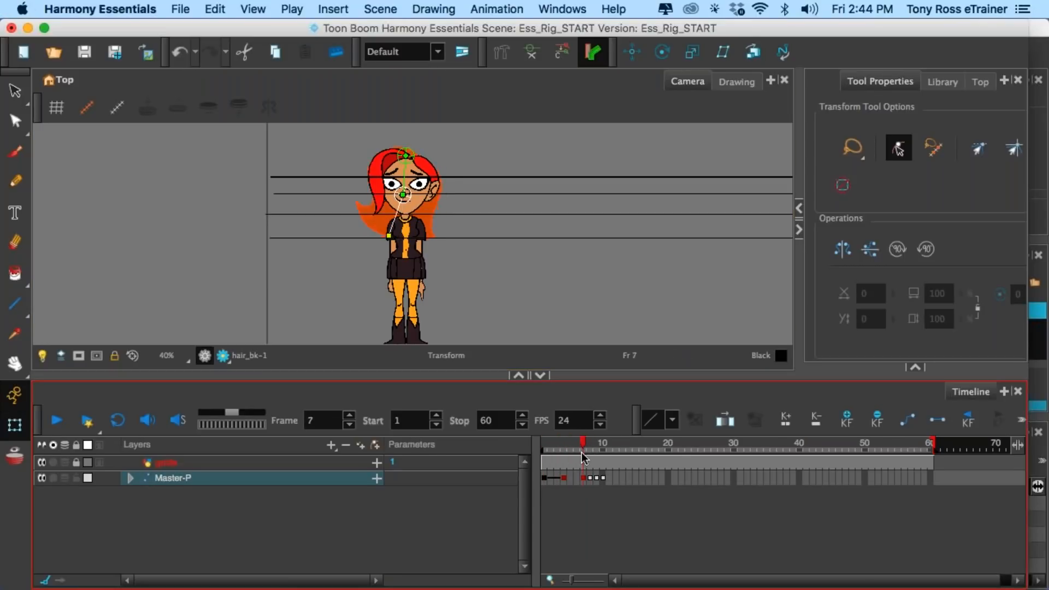
- Turn Master-P's frame 4 keyframe into a motion keyframe and scrub the animation back to frame 1
click(563, 477)
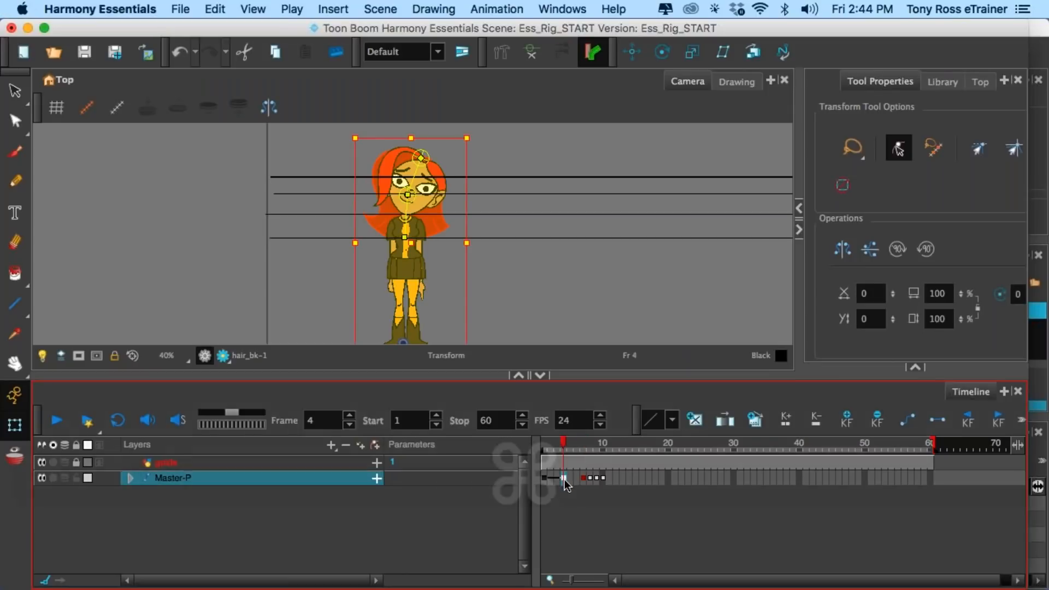
key(super+k)
drag(565, 441, 536, 463)
- Show the Library's folder list and get the right to modify the Harmony library folder
click(576, 518)
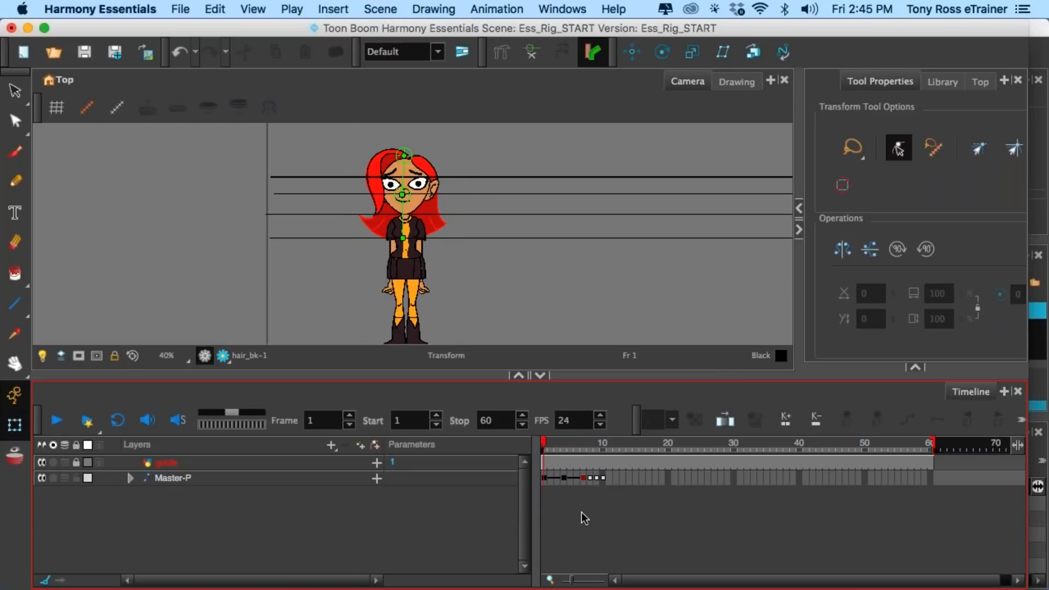
click(936, 83)
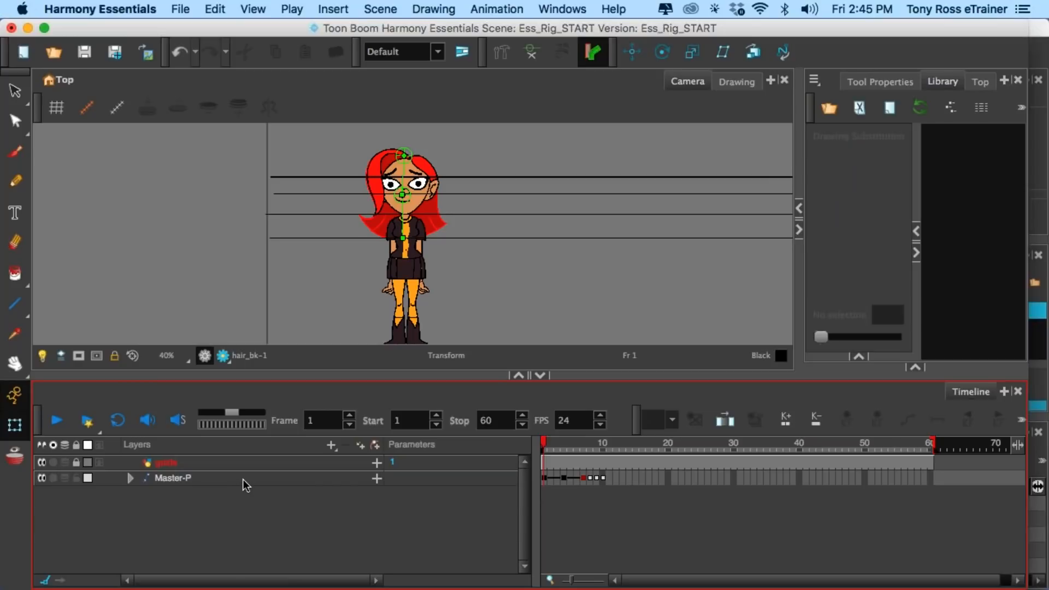
click(859, 356)
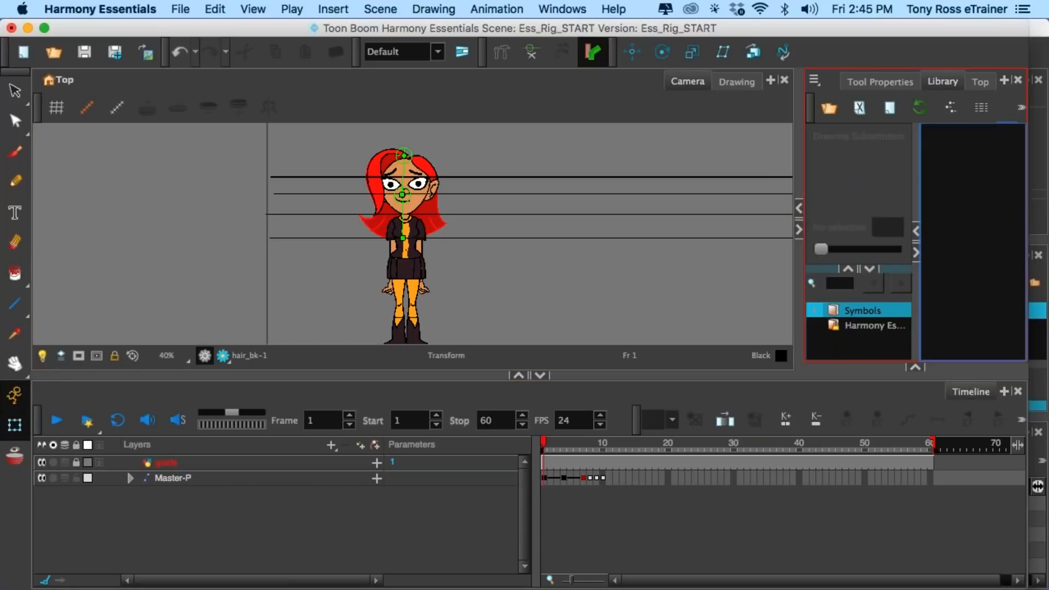
click(857, 326)
drag(831, 268, 833, 198)
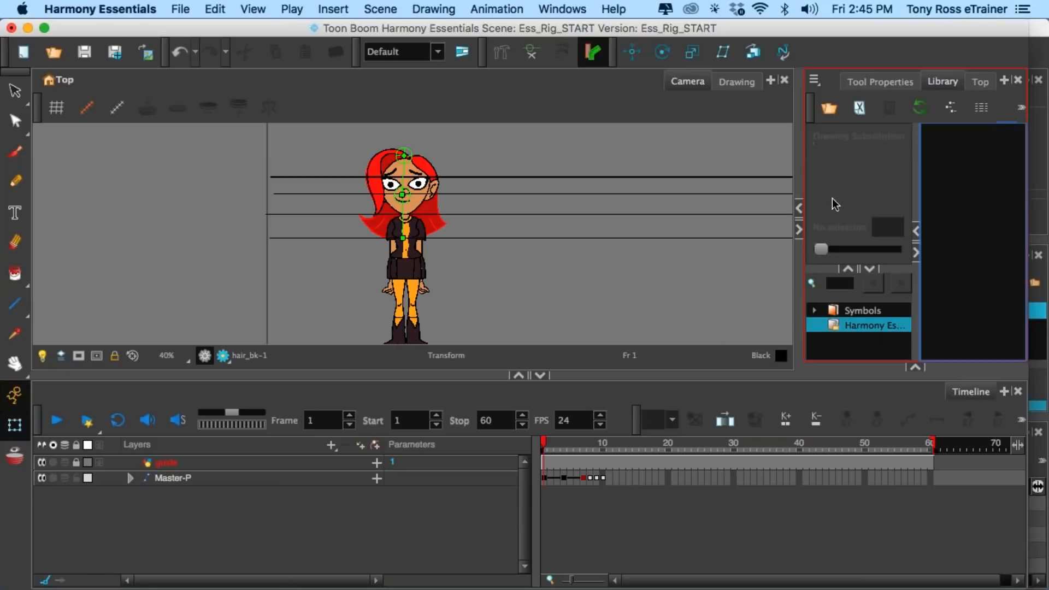
right_click(832, 328)
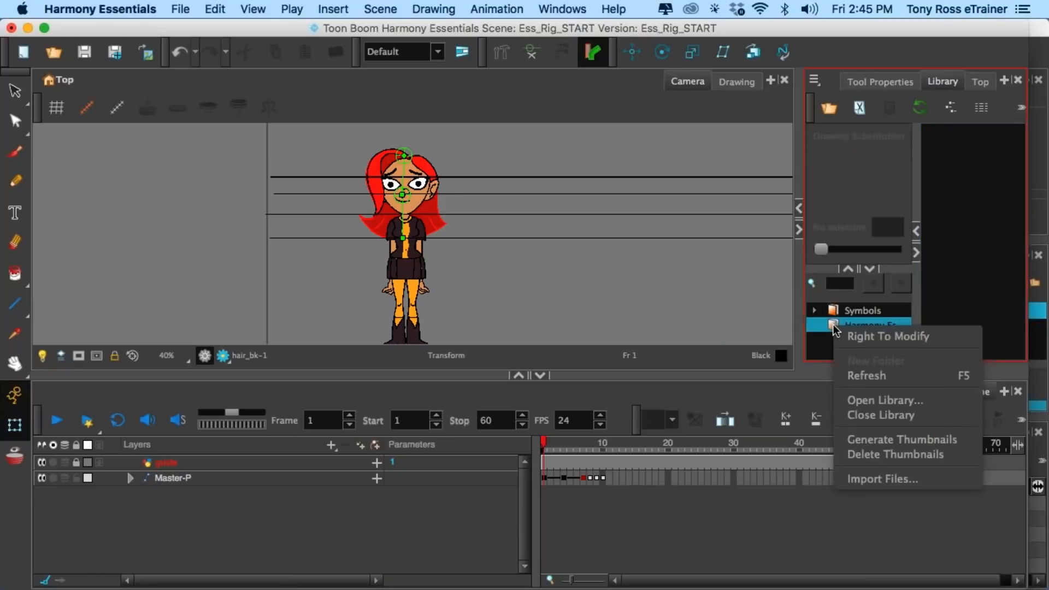
click(868, 337)
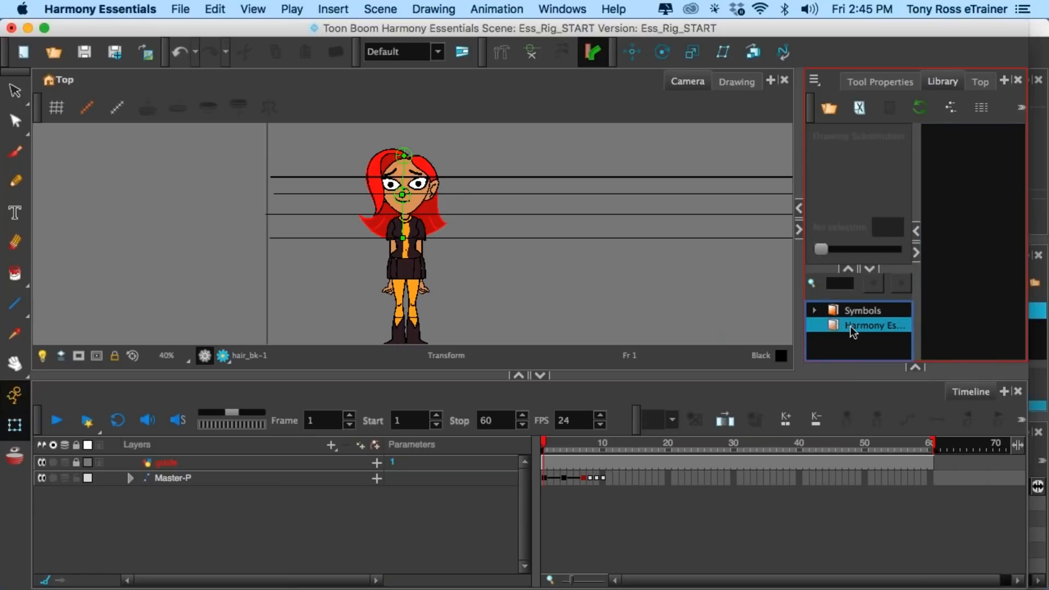
- Store Master-P's frames 1 to 7 in the Harmony library folder as a template named hairflip.tpl
click(547, 478)
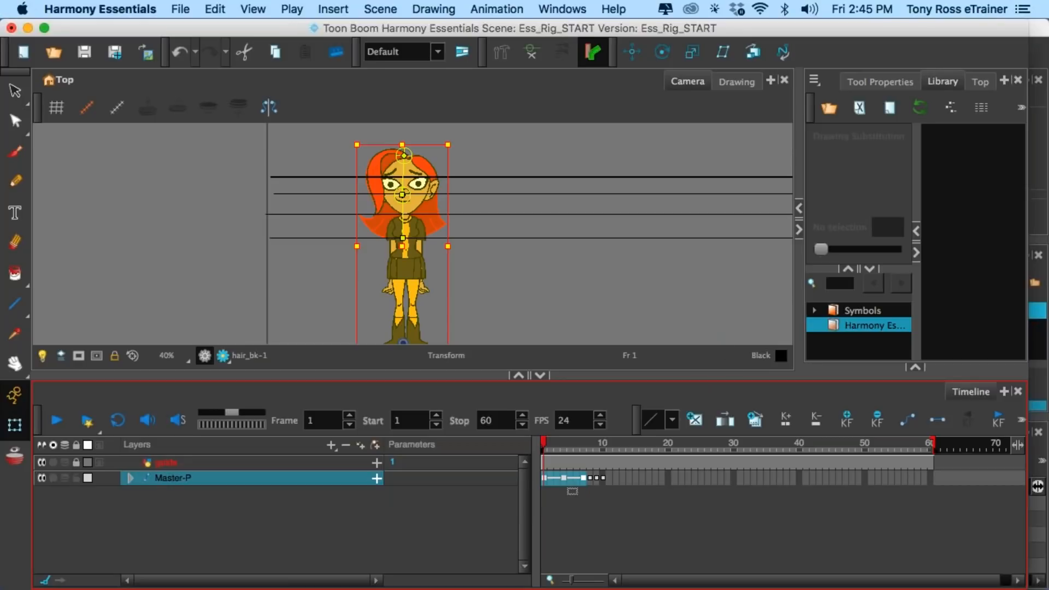
drag(942, 184, 943, 183)
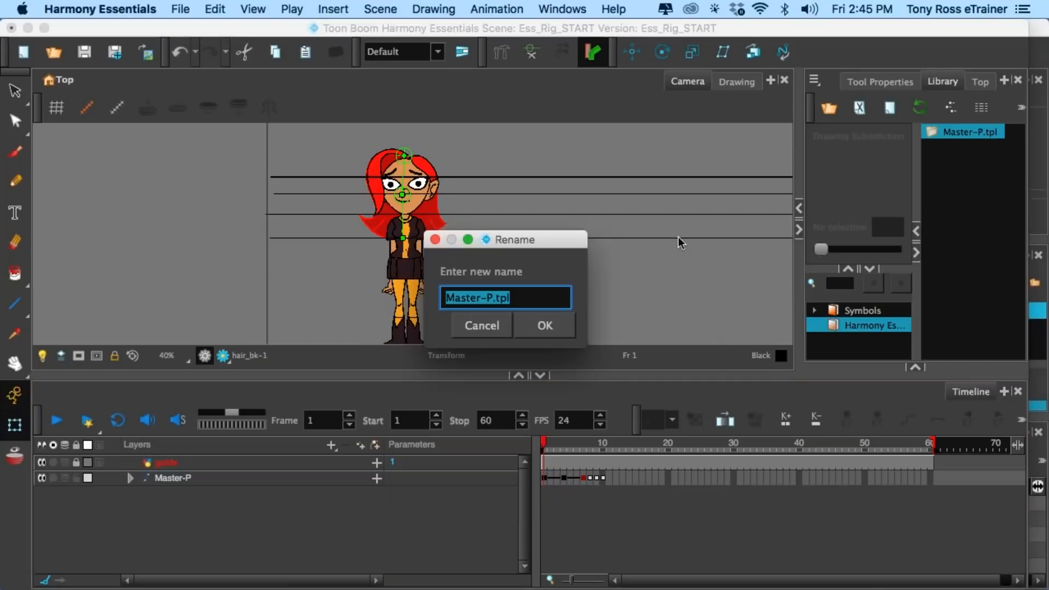
click(490, 298)
drag(492, 297, 410, 292)
text(hair)
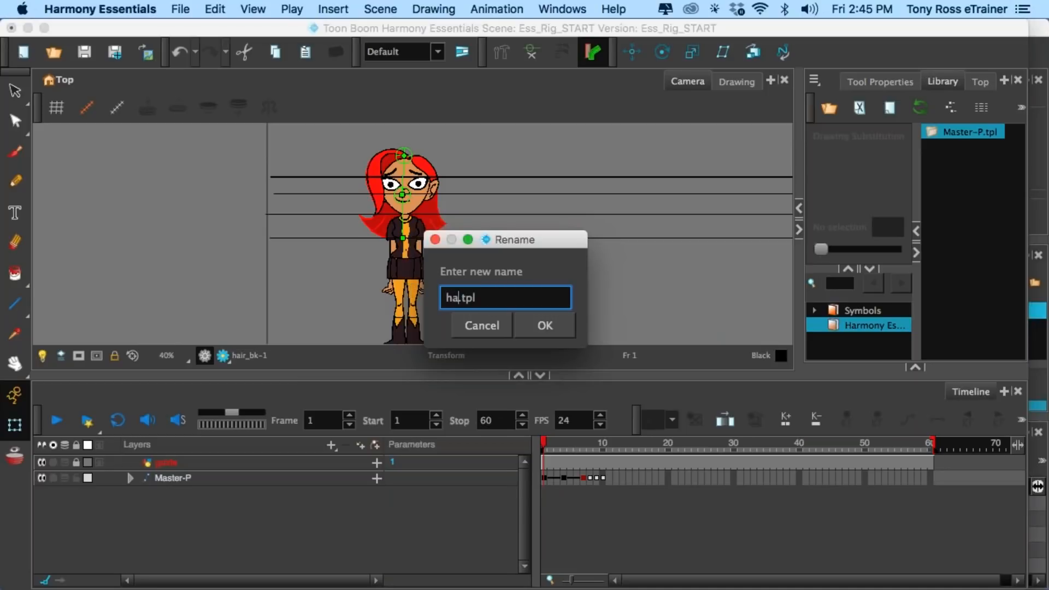
text(flip)
click(556, 323)
- Remove Master-P's keyframes from frames 2 to 8 and return to frame 1
click(545, 478)
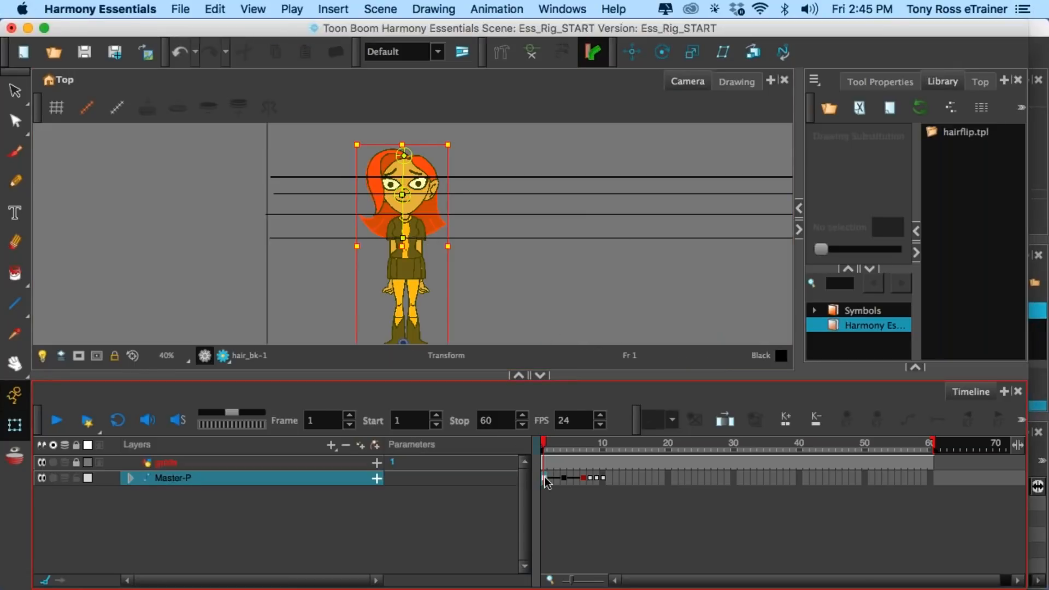
shift+click(583, 480)
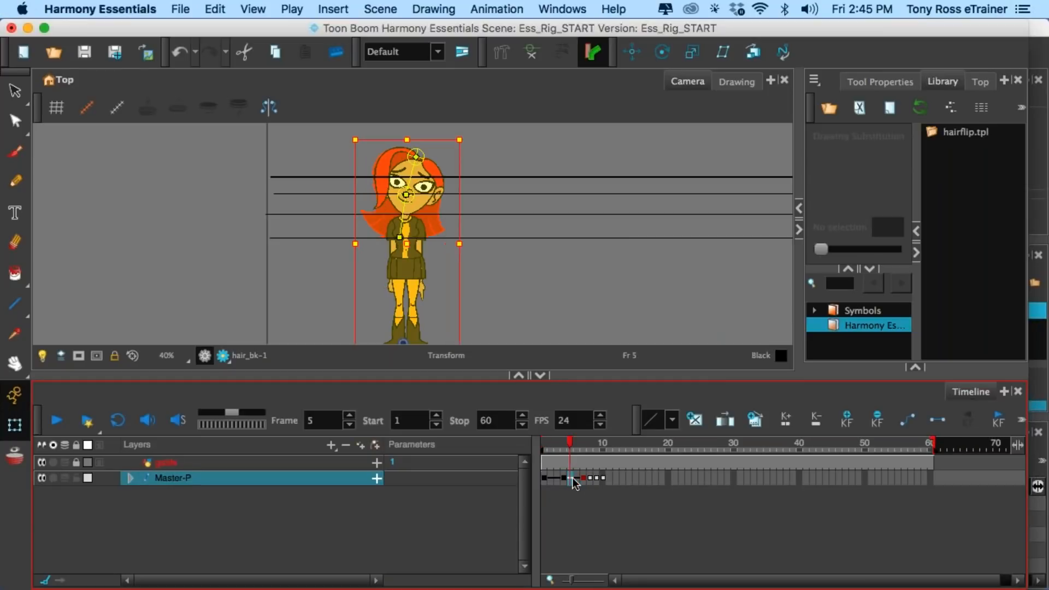
click(550, 477)
shift+click(579, 479)
key(F7)
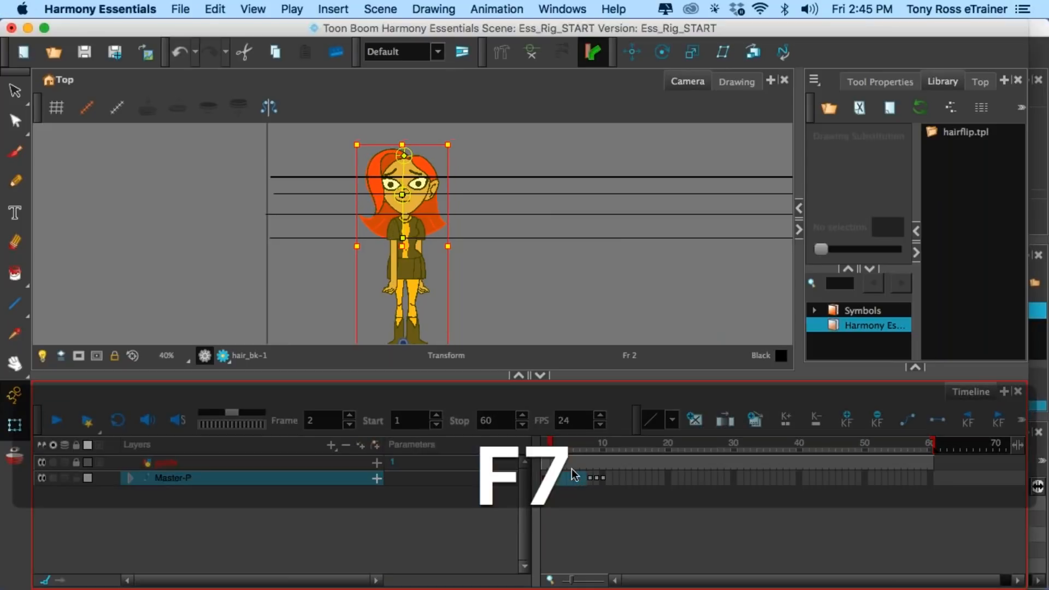
drag(549, 448, 521, 448)
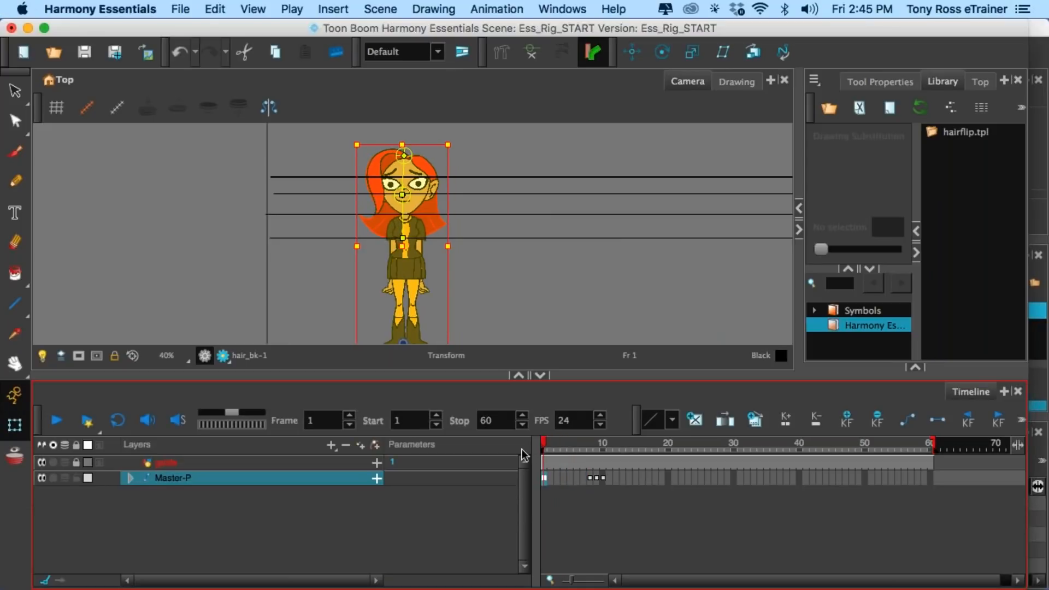
click(590, 478)
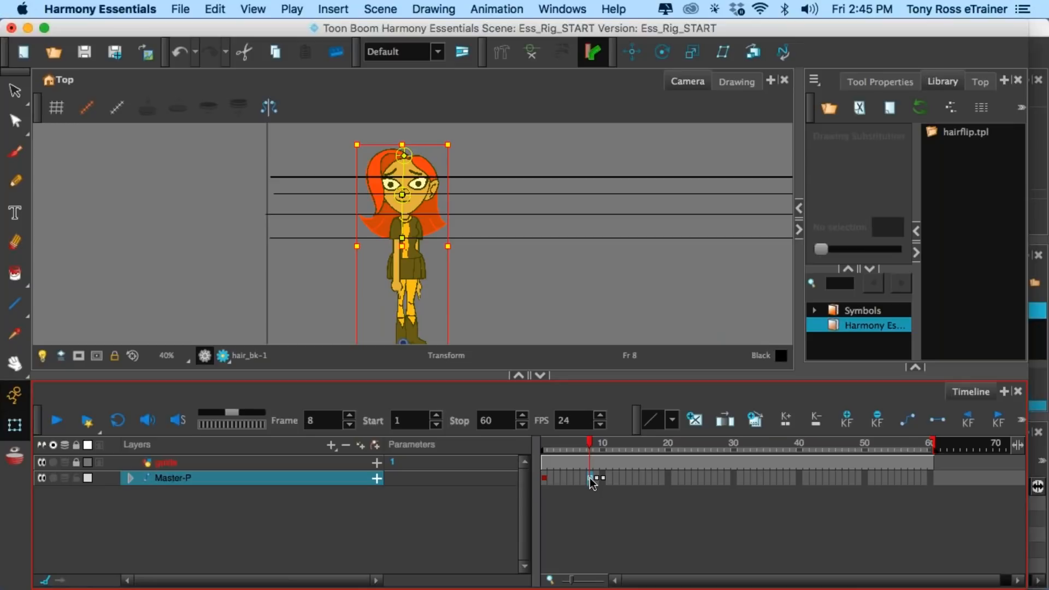
key(F7)
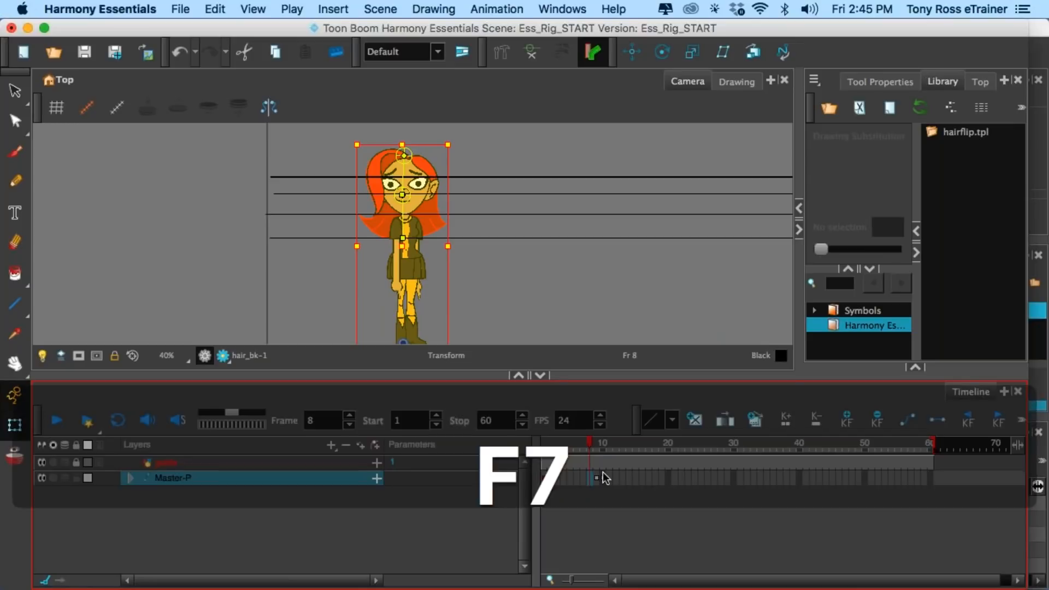
drag(590, 445, 532, 445)
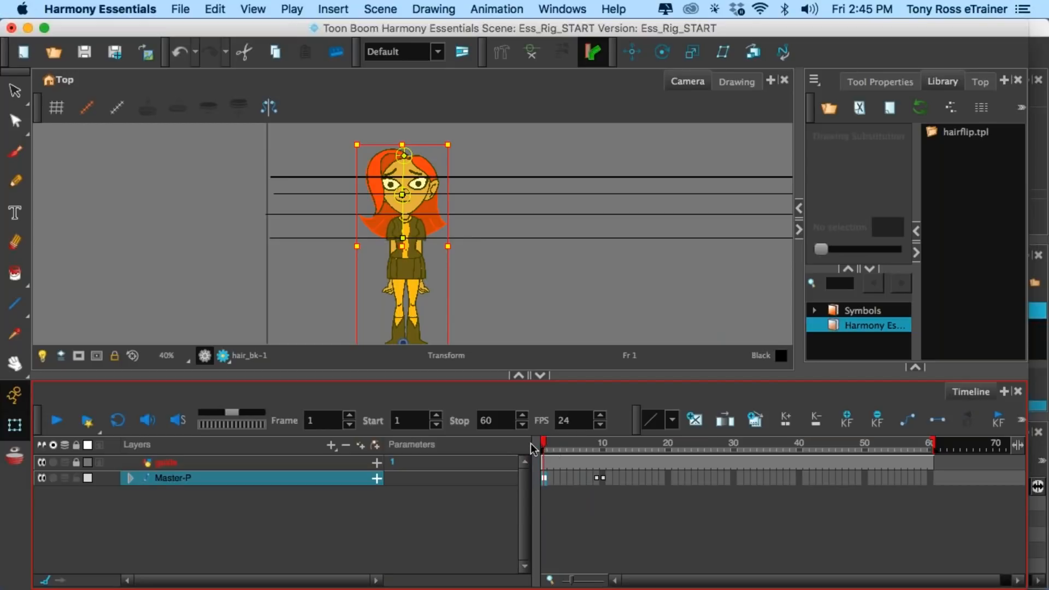
- Apply the hairflip.tpl template to Master-P's timeline starting at frame 1 and scrub the start of the motion
click(942, 133)
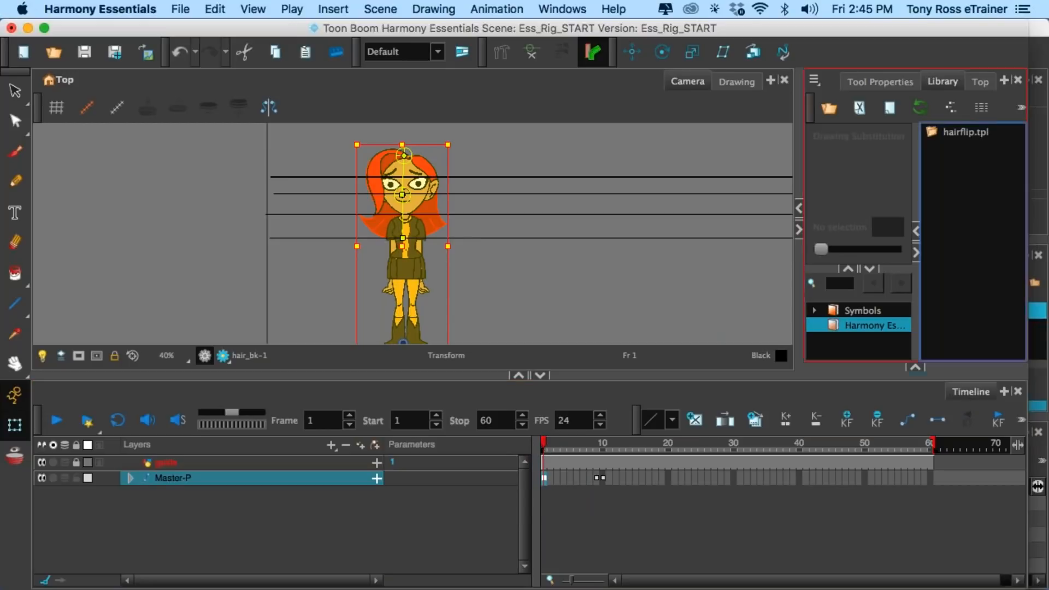
drag(936, 130, 550, 473)
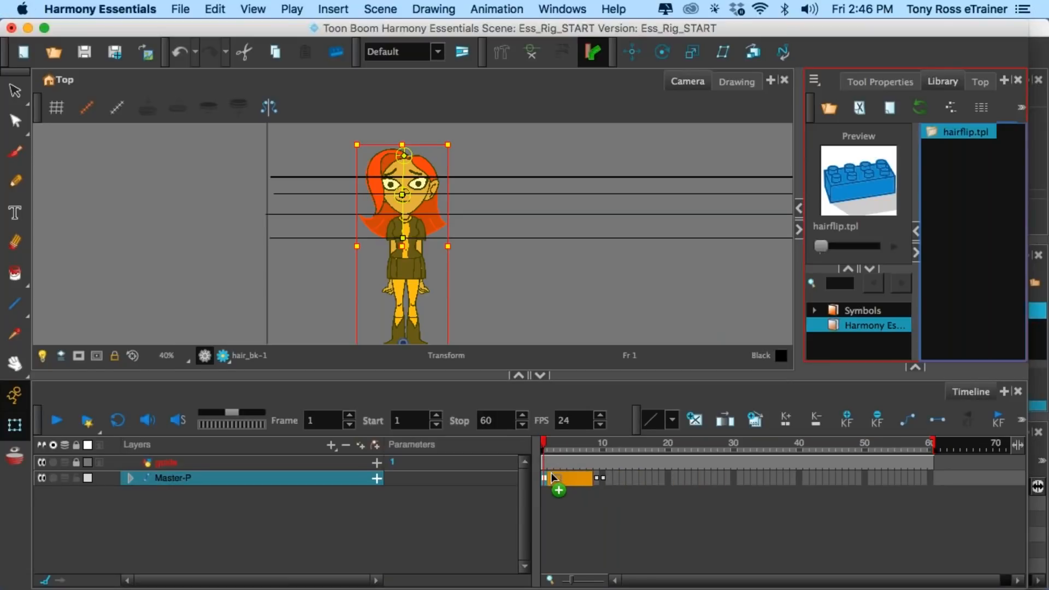
mouse_move(551, 474)
mouse_down()
mouse_move(573, 455)
mouse_move(542, 456)
mouse_up()
click(549, 455)
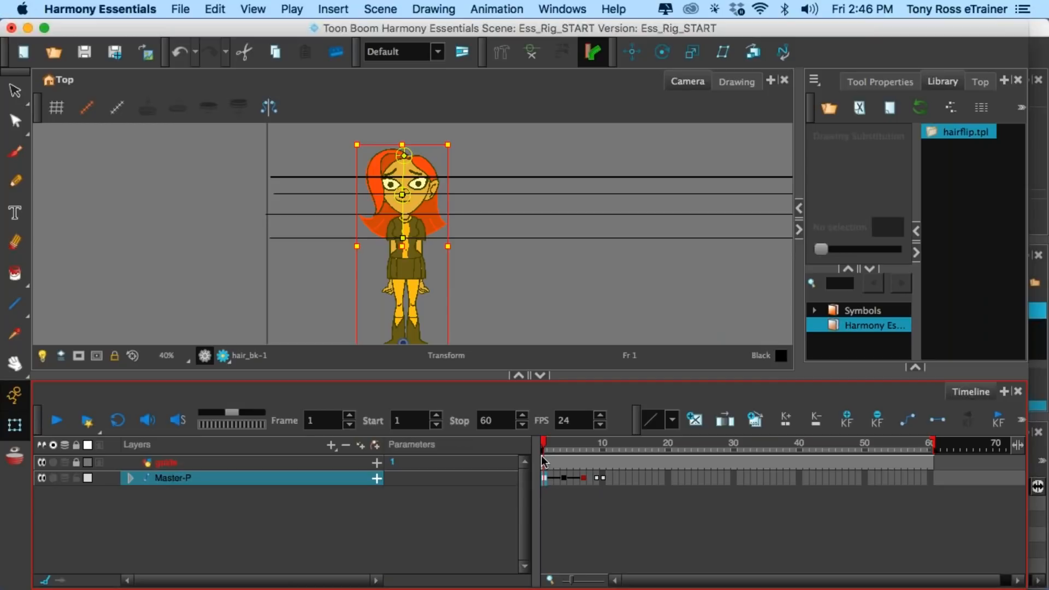
click(965, 133)
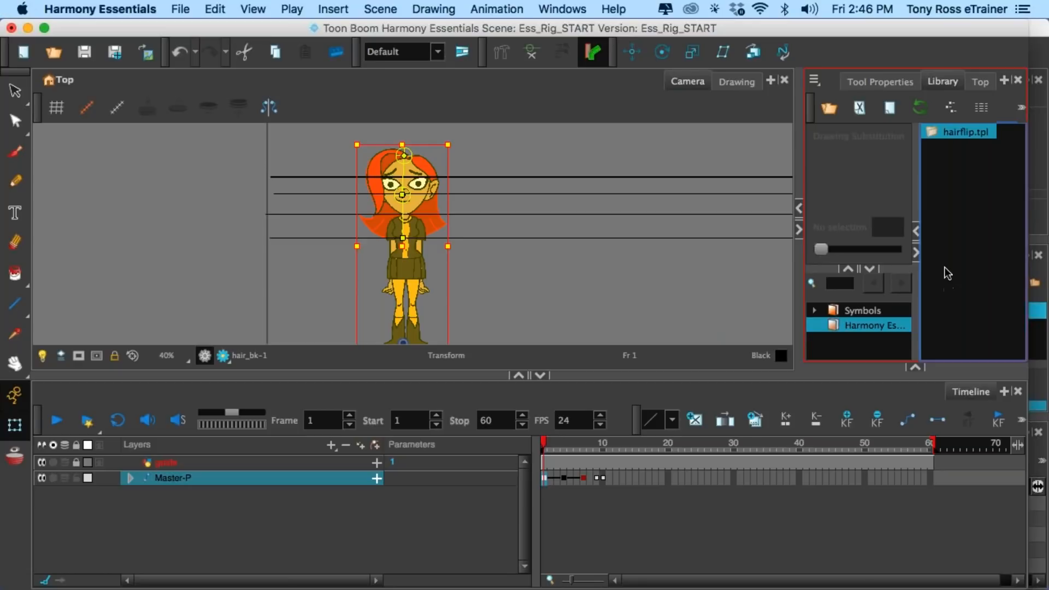
mouse_move(623, 579)
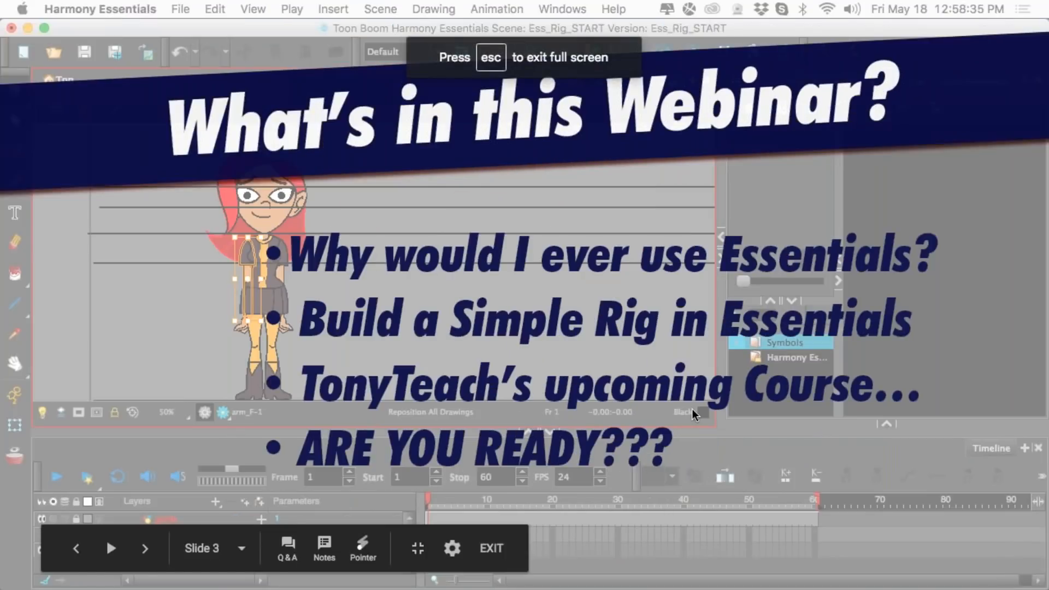
click(738, 463)
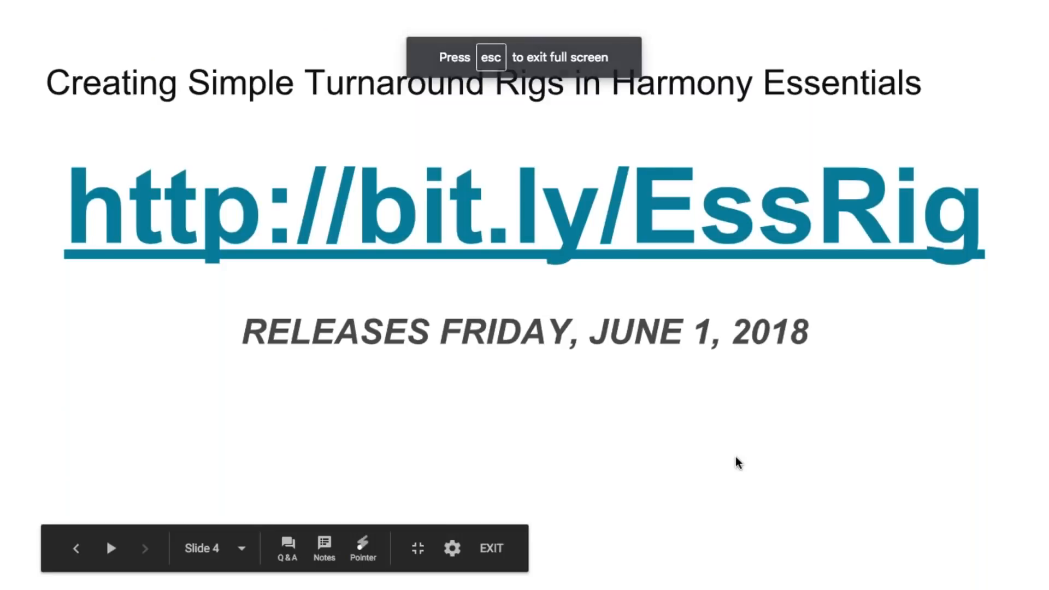
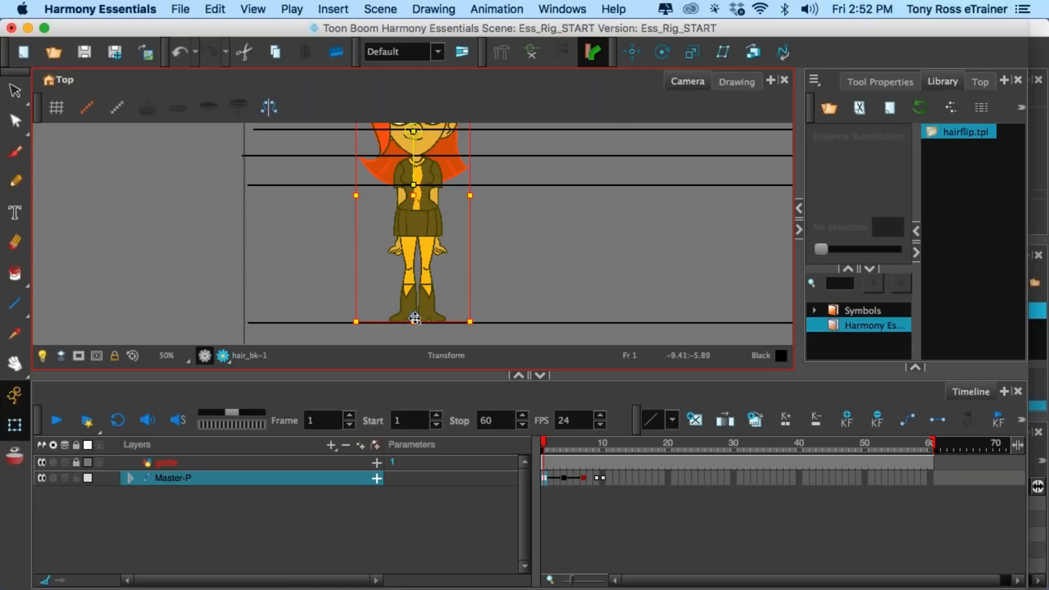
- Move Master-P's Transform pivot at frame 1 from the feet into the empty area to the right of the character
drag(415, 319, 554, 209)
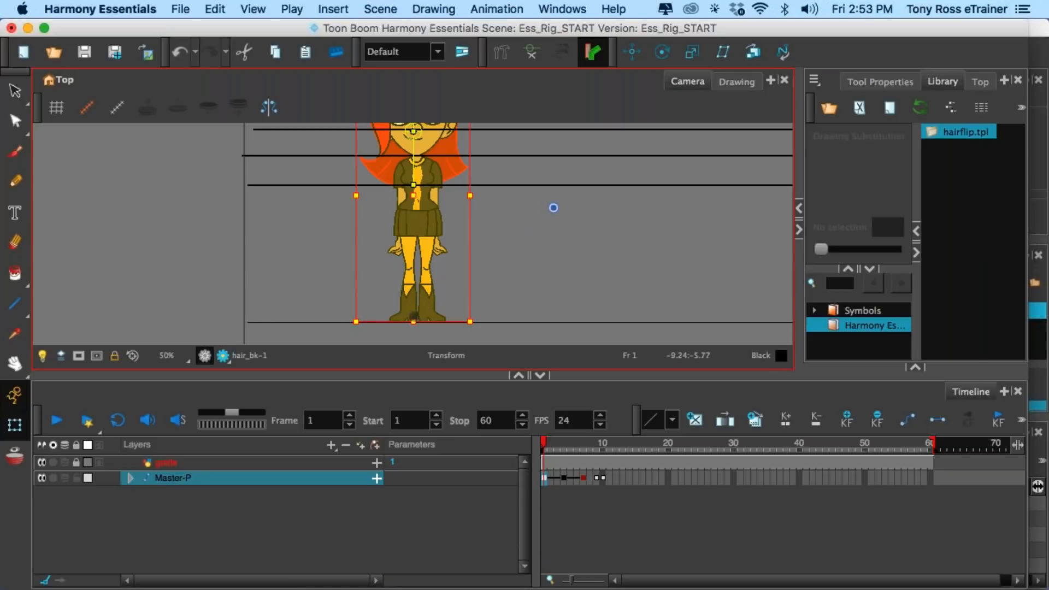
scroll(417, 321, up, 2)
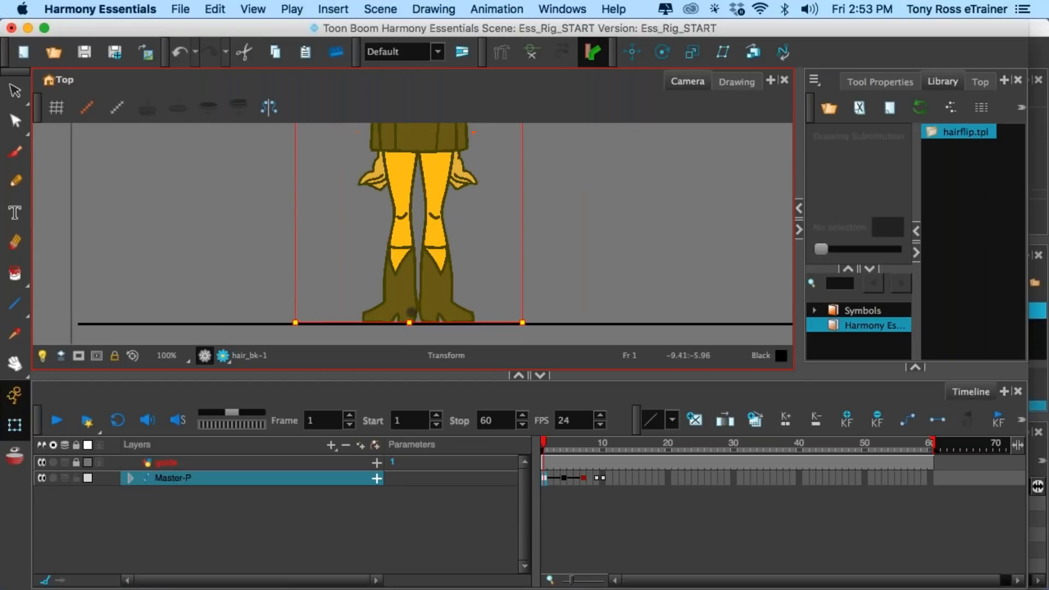
scroll(418, 322, down, 2)
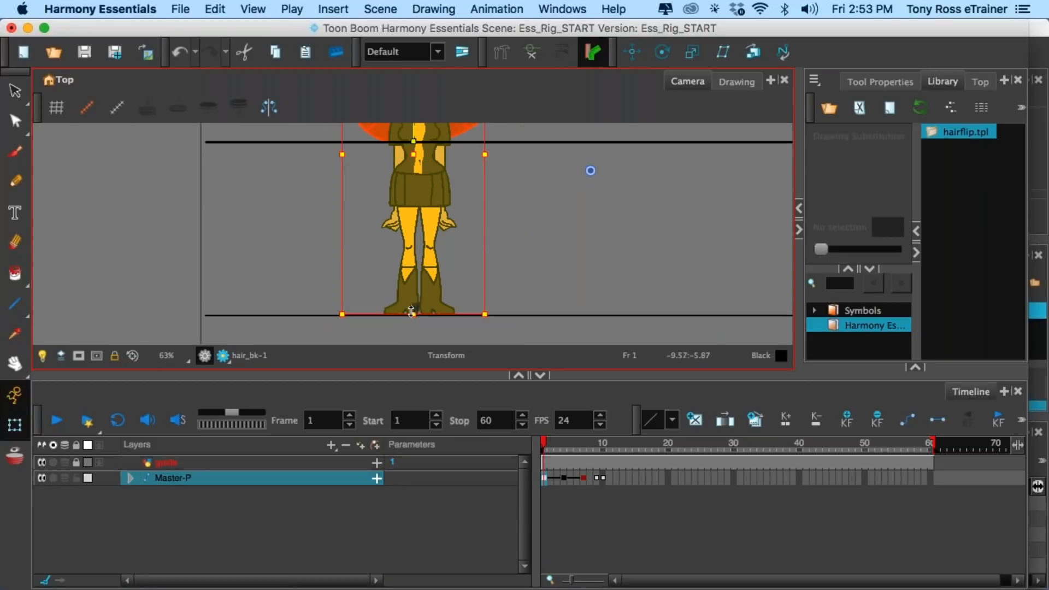
scroll(424, 300, down, 2)
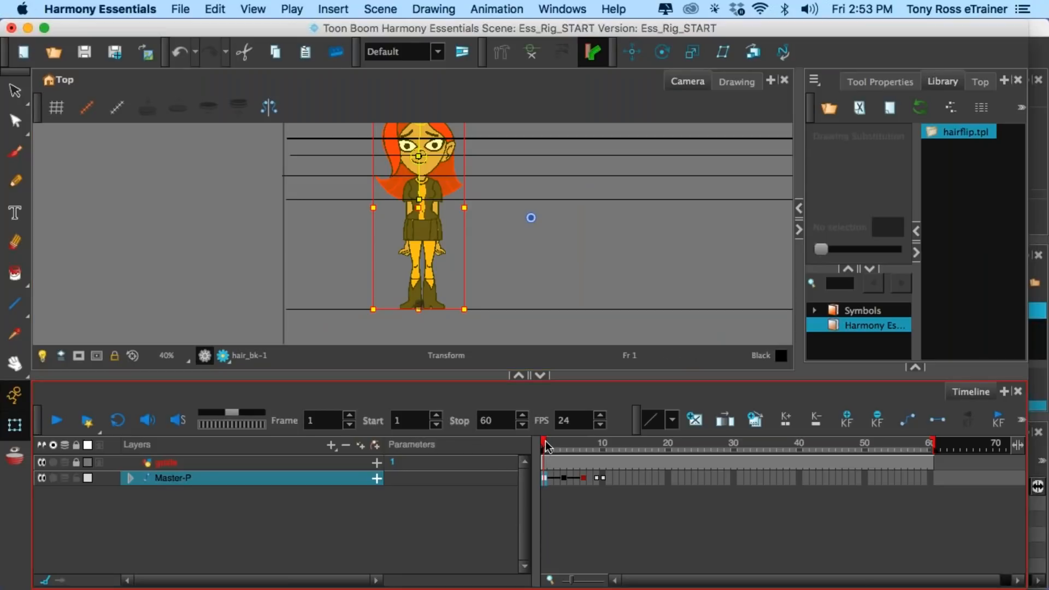
- Shift the whole character up and to the right at frame 4, reposition its pivot, and return to frame 1
drag(546, 446, 563, 445)
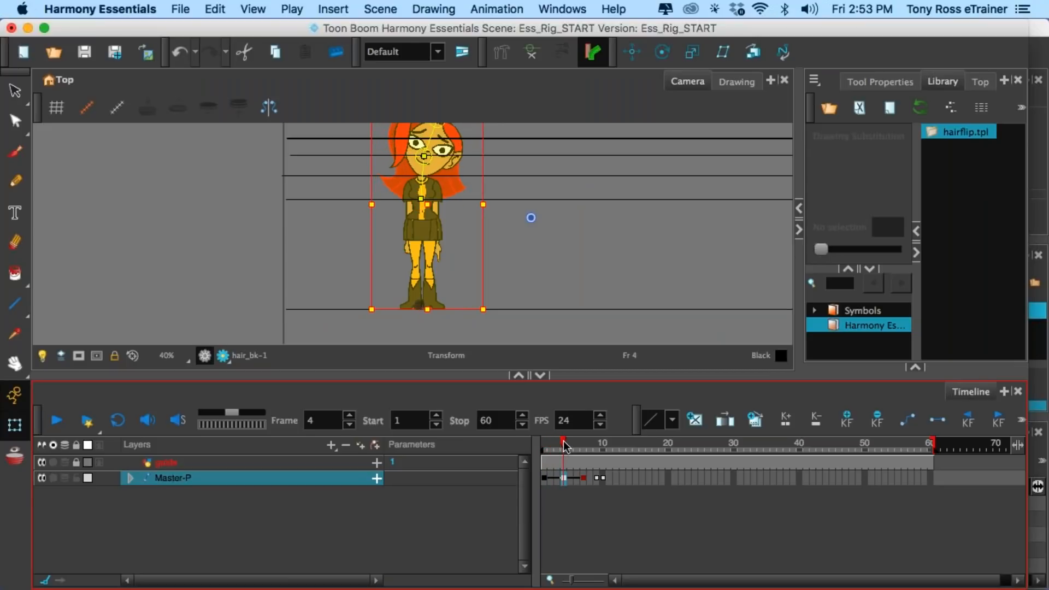
drag(426, 234, 467, 206)
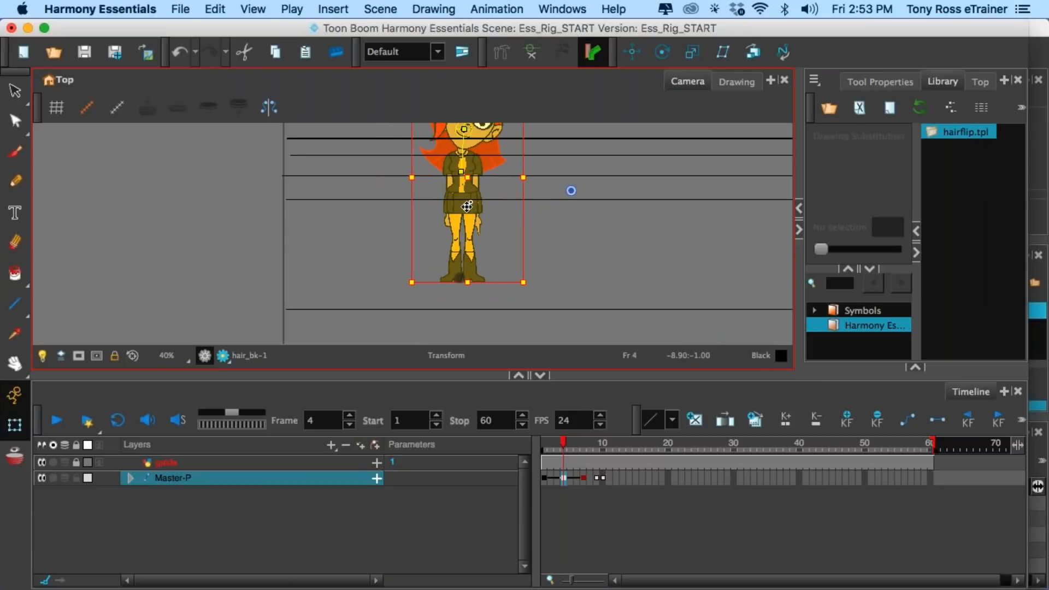
mouse_move(563, 445)
mouse_down()
mouse_move(543, 449)
mouse_move(565, 447)
mouse_up()
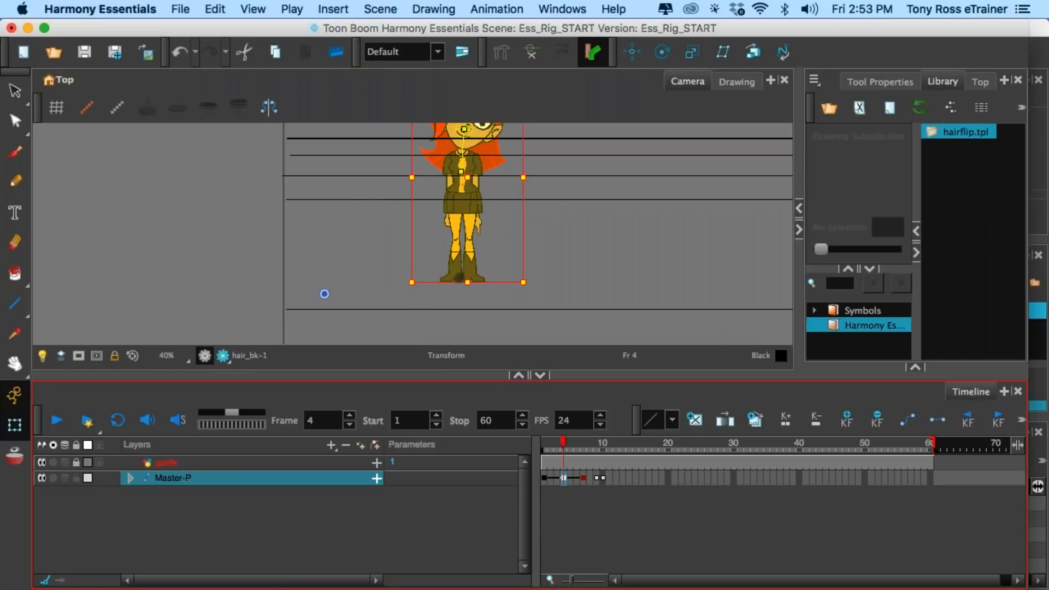
mouse_move(562, 445)
mouse_down()
mouse_move(535, 448)
mouse_move(566, 445)
mouse_up()
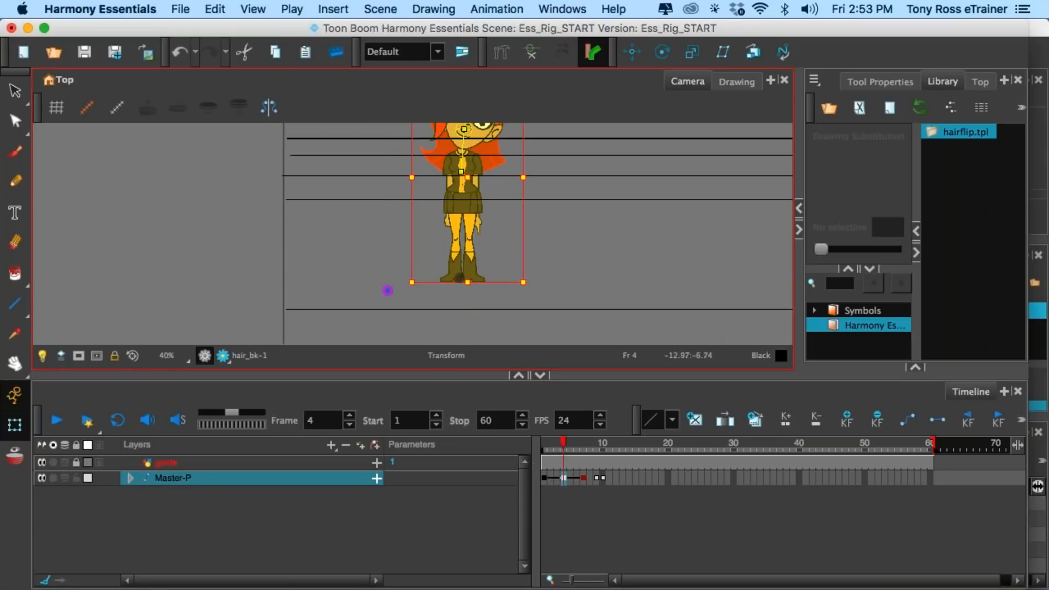
drag(563, 445, 543, 447)
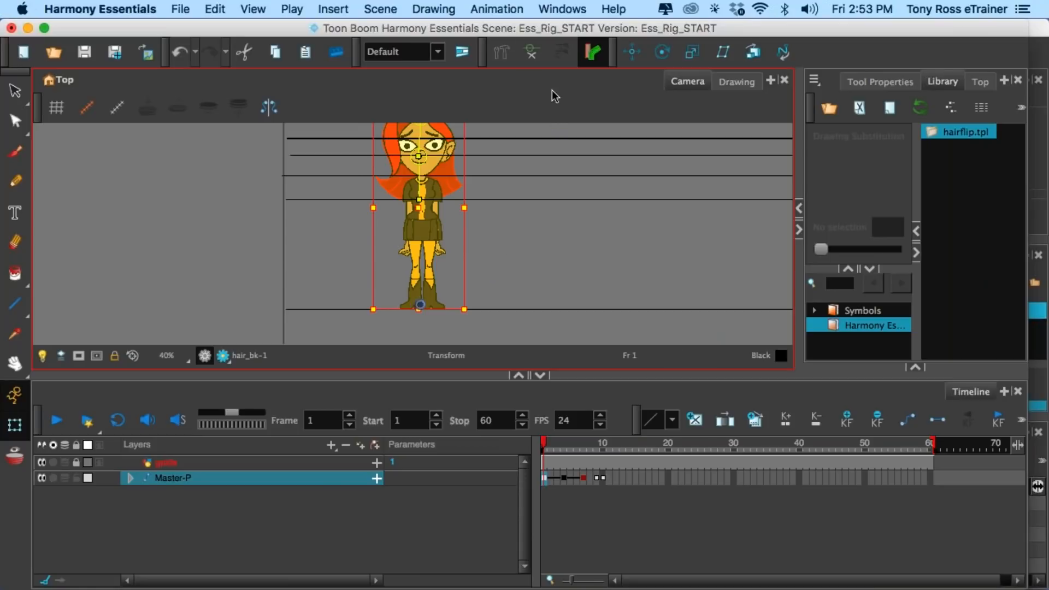
- Rotate Master-P about its feet at frame 1 until the character lies on its back, and undo the rotation
click(11, 398)
click(658, 51)
drag(473, 273, 405, 253)
mouse_move(546, 447)
mouse_down()
mouse_move(565, 447)
mouse_move(541, 447)
mouse_up()
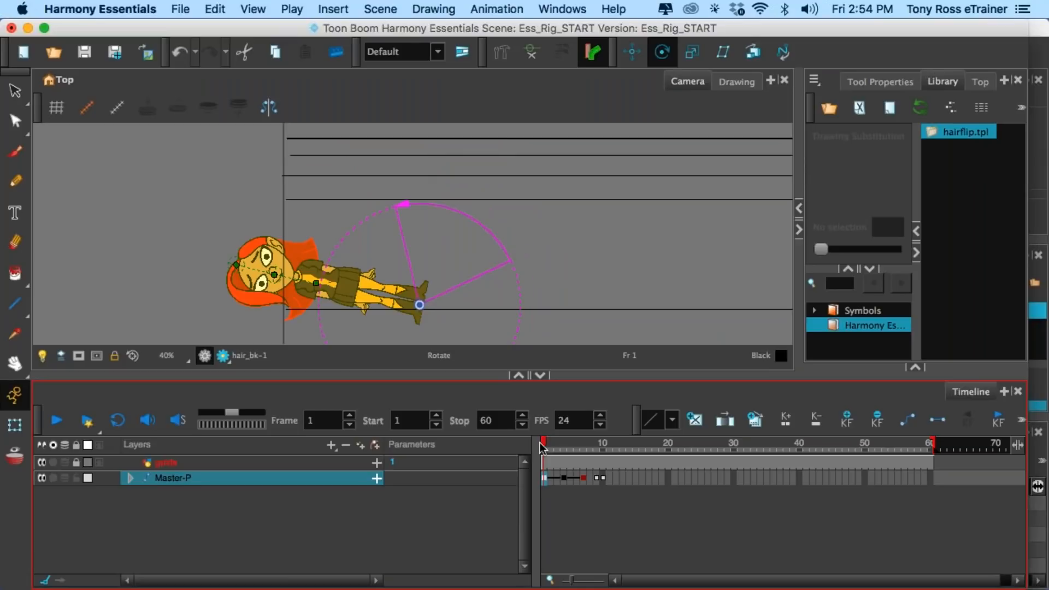
key(super+z)
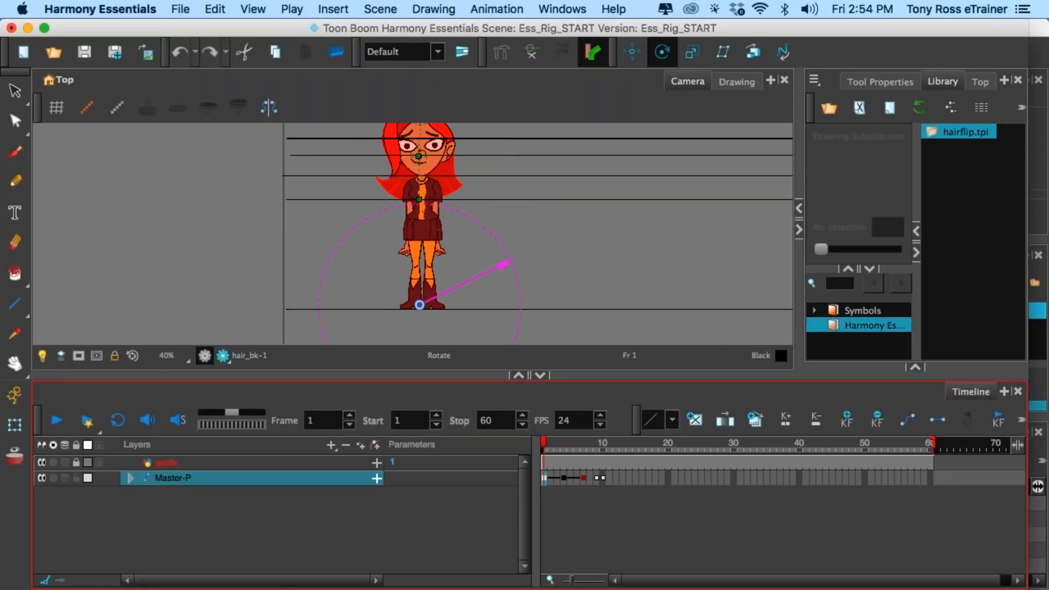
- Nudge Master-P's pivot slightly to the right between the feet with the Rotate tool
mouse_move(416, 301)
mouse_down()
mouse_move(452, 302)
mouse_move(375, 237)
mouse_move(321, 228)
mouse_move(433, 239)
mouse_move(416, 302)
mouse_move(425, 305)
mouse_up()
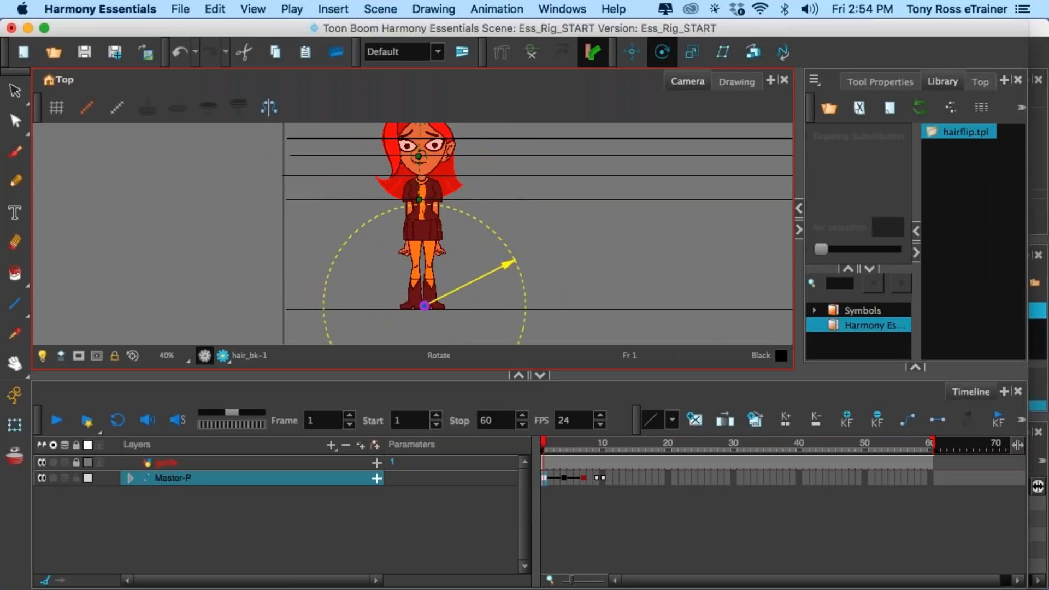
- Switch back to the Transform tool, deselect the character, and display the tool's properties
click(16, 422)
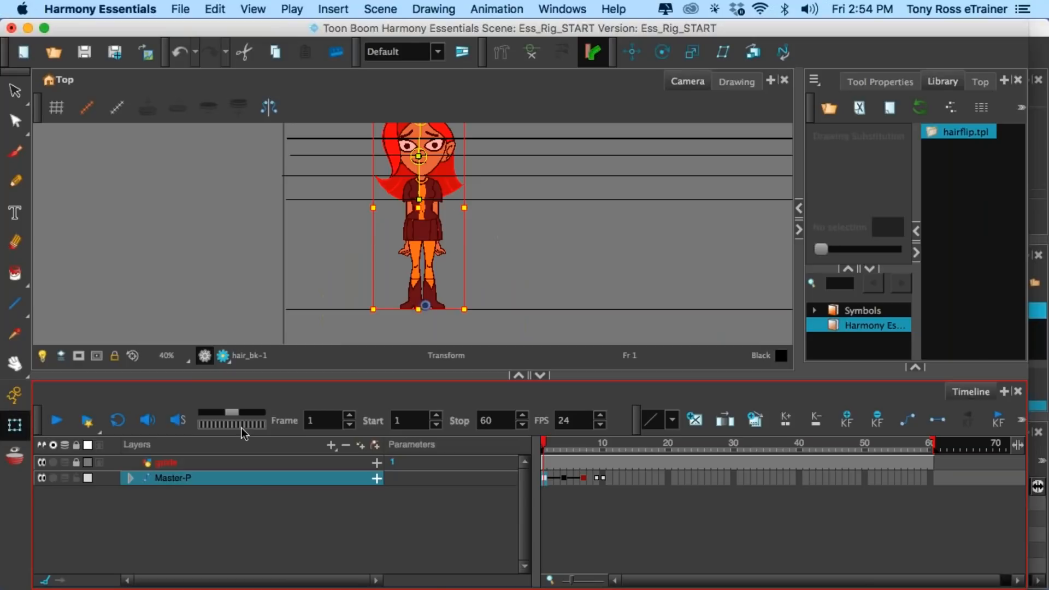
click(317, 519)
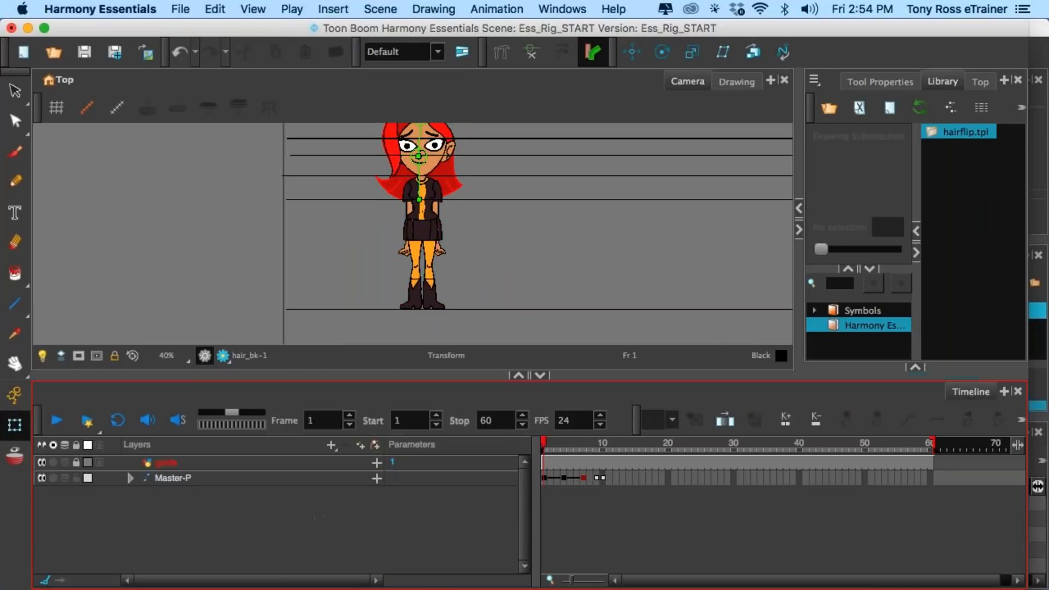
key(space)
drag(405, 241, 381, 263)
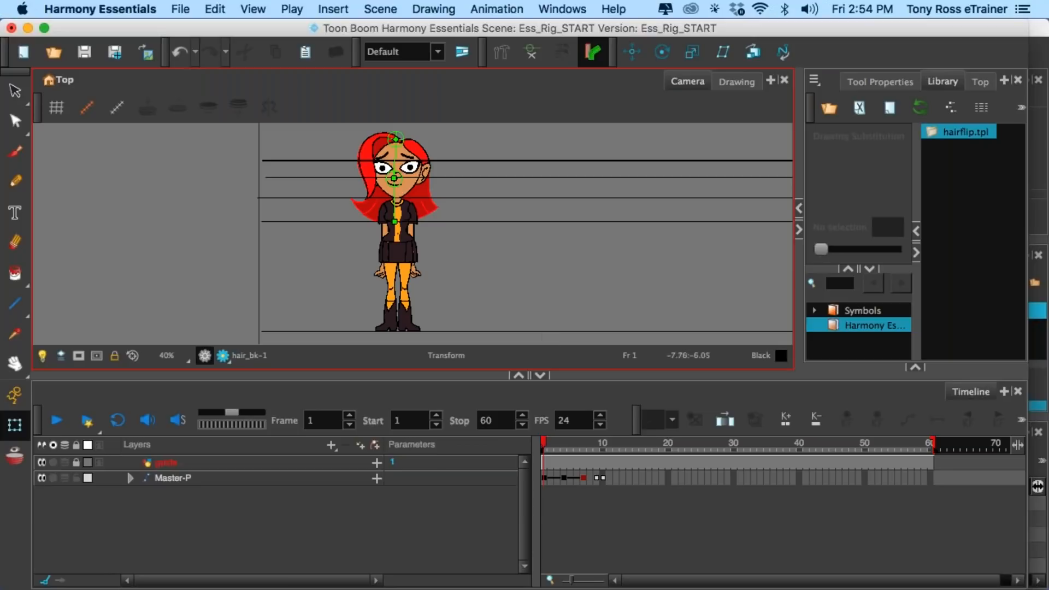
click(882, 80)
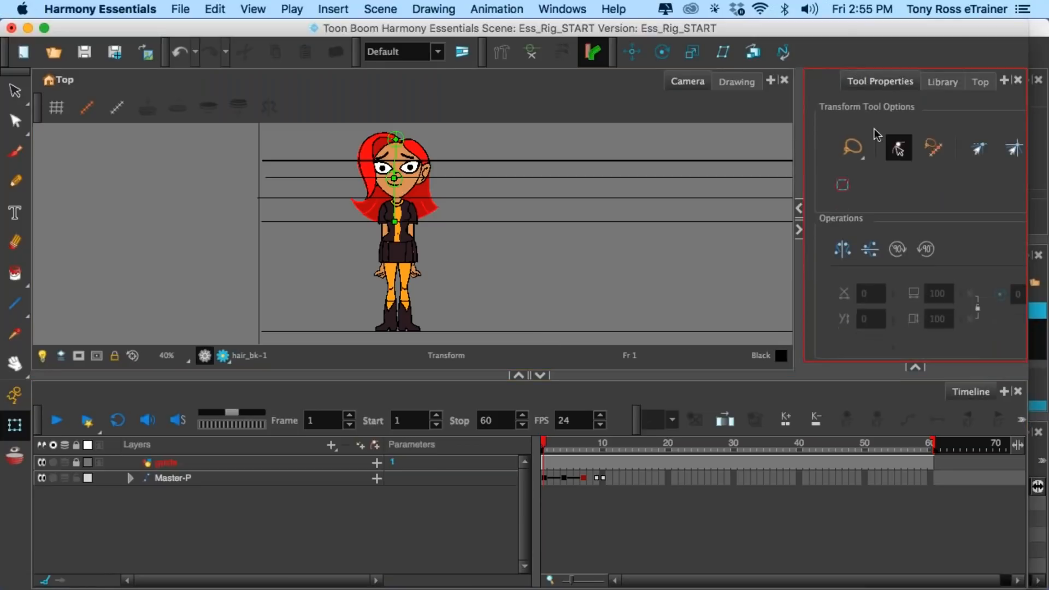
- Expand the Master-P hierarchy, solo the Mouths layer under head, and hide the deformation controls around the mouth
click(132, 477)
scroll(219, 533, down, 2)
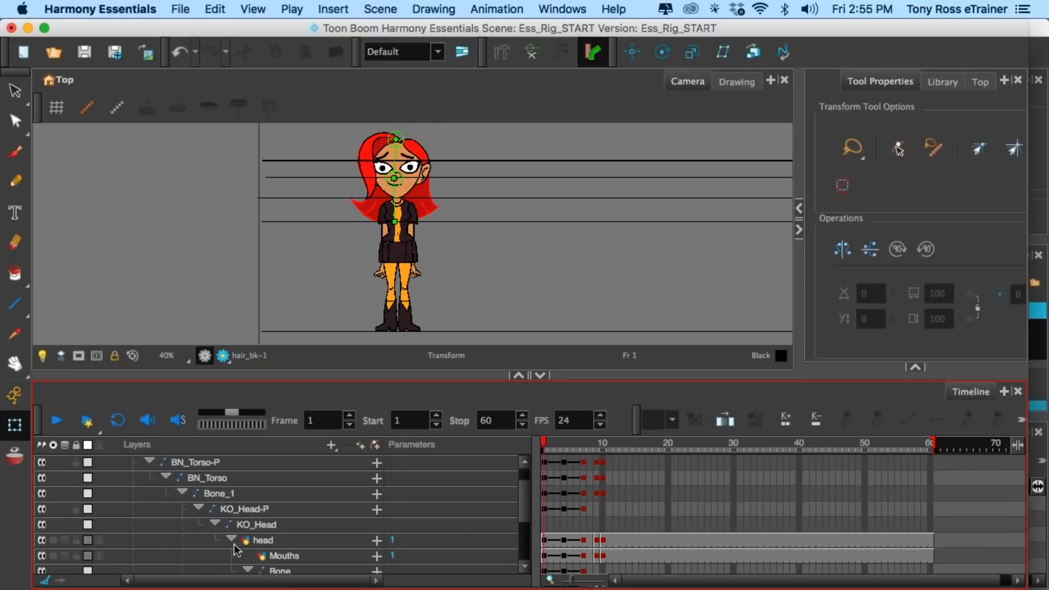
click(268, 535)
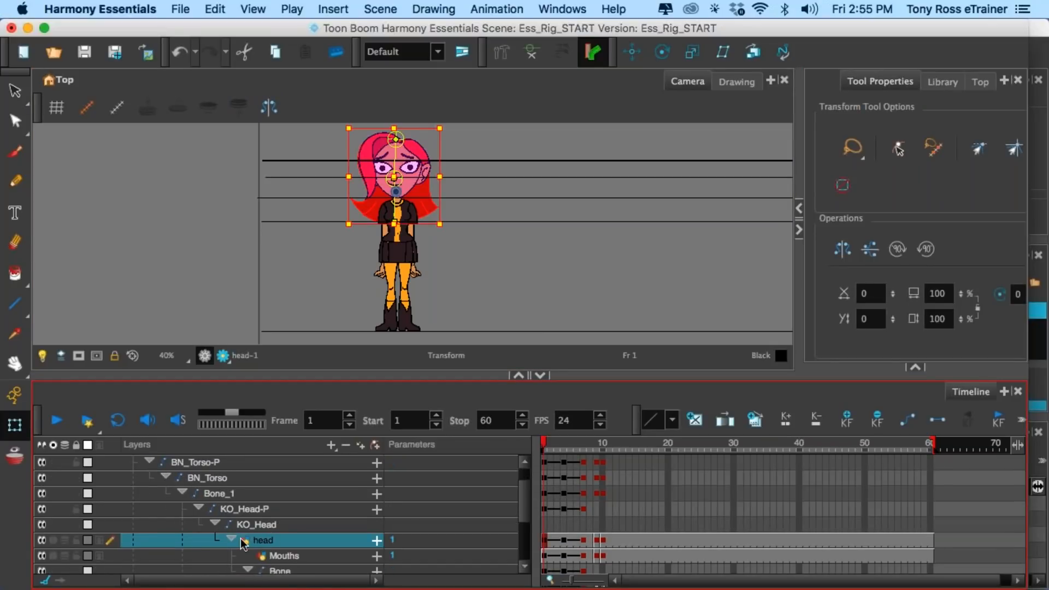
click(276, 558)
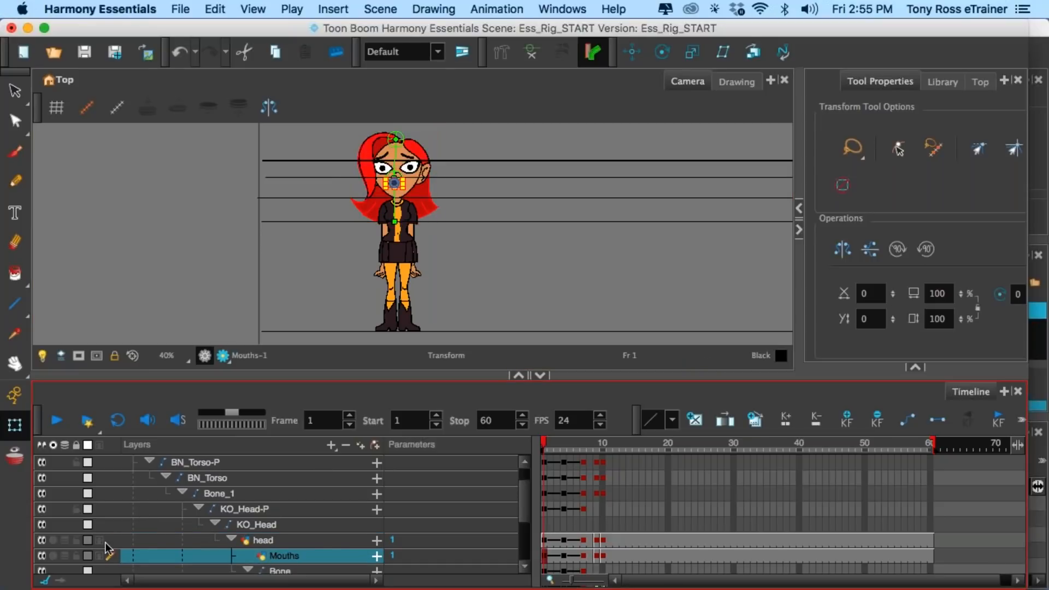
click(53, 555)
key(f)
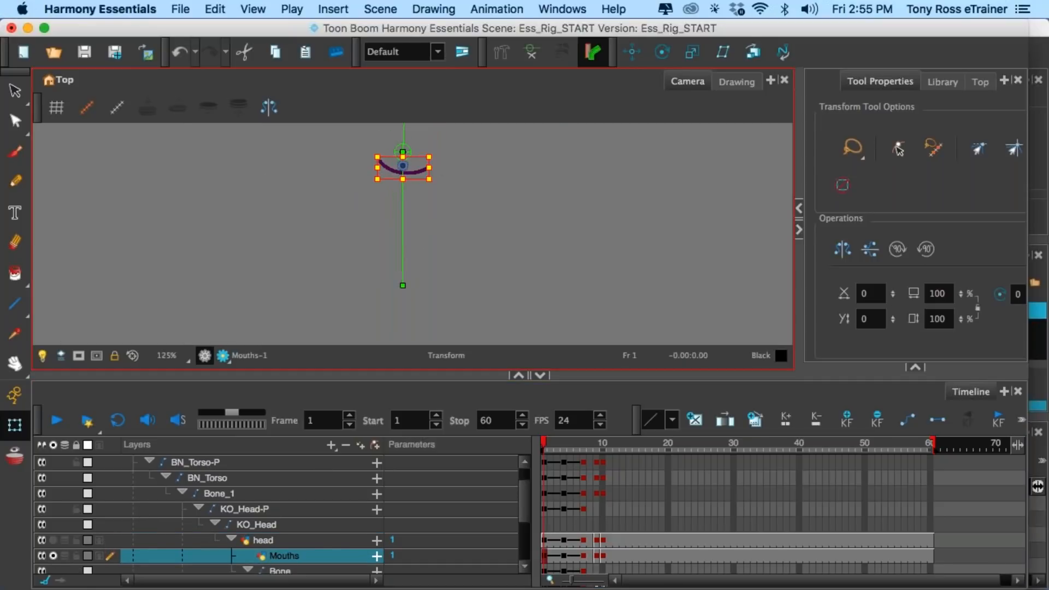
click(535, 53)
scroll(464, 155, up, 3)
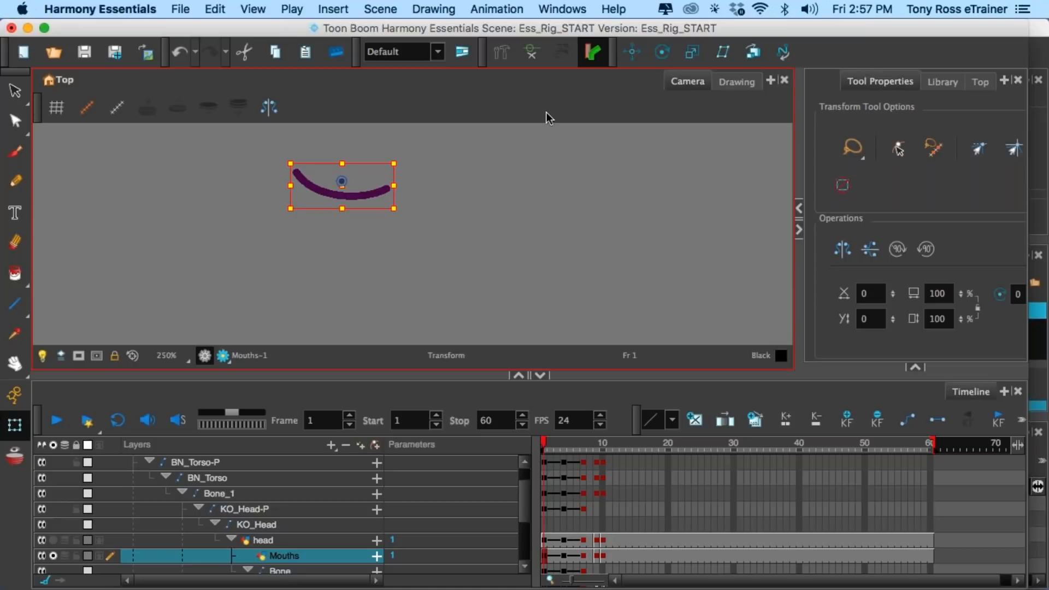
- Open the Harmony Essentials Getting Started guide and return to the Ess_Rig_START scene
click(612, 10)
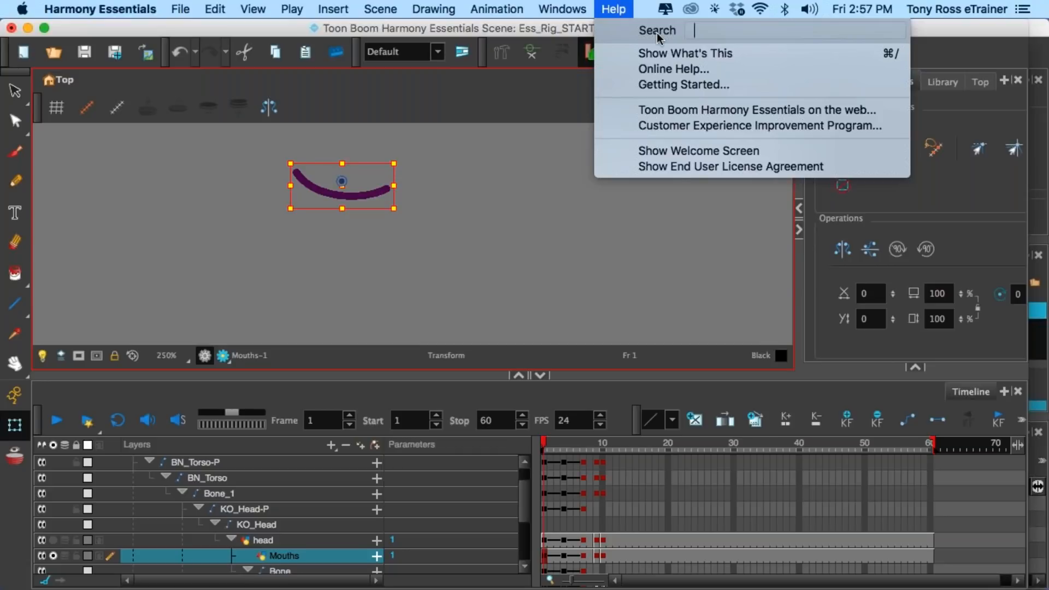
click(672, 86)
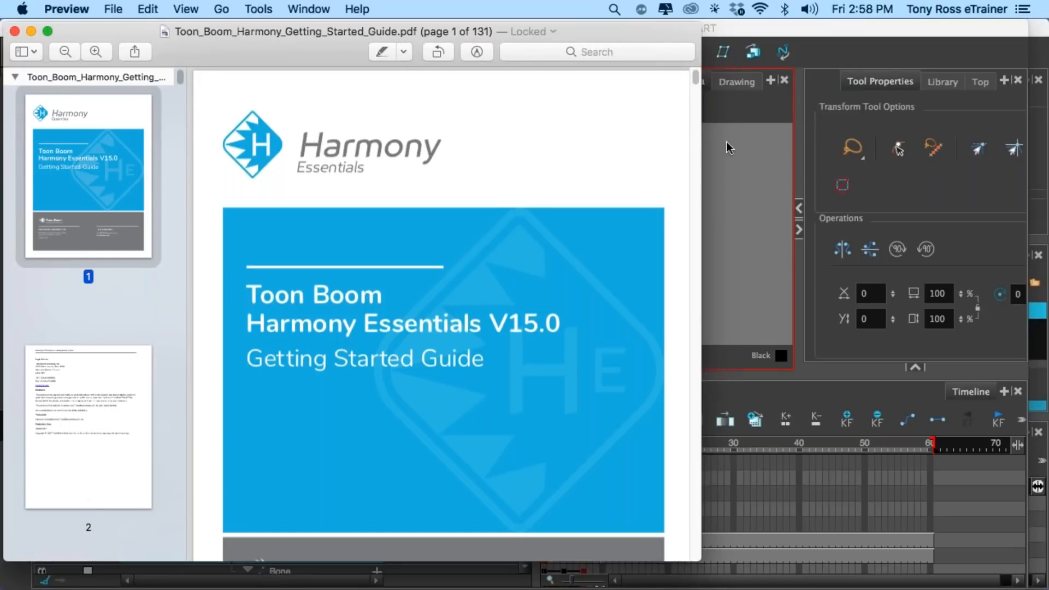
click(727, 159)
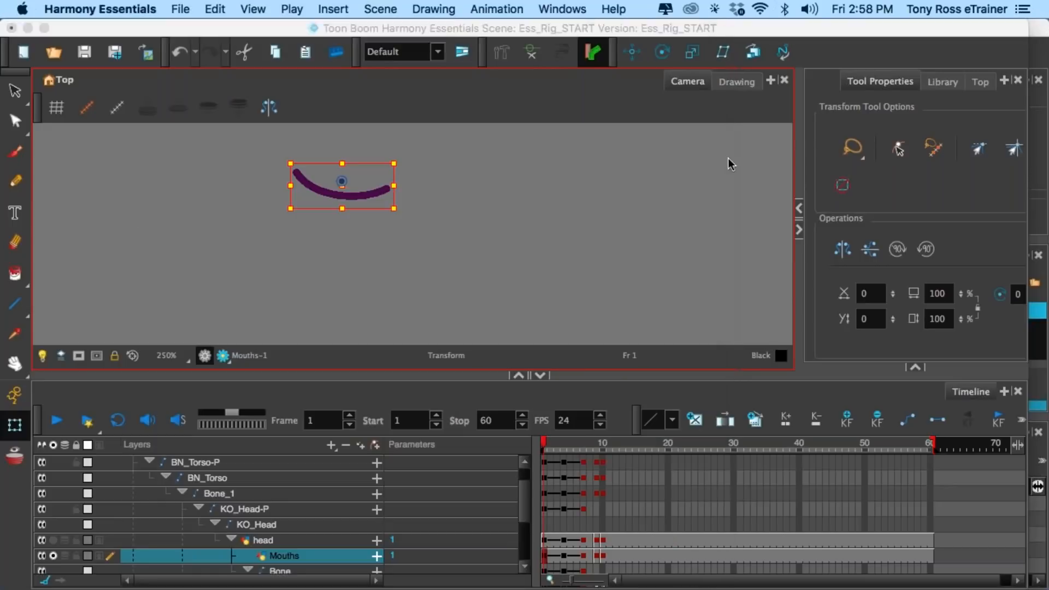
- Open the online Harmony 15 Essentials documentation in the browser and search it for "peg"
click(613, 9)
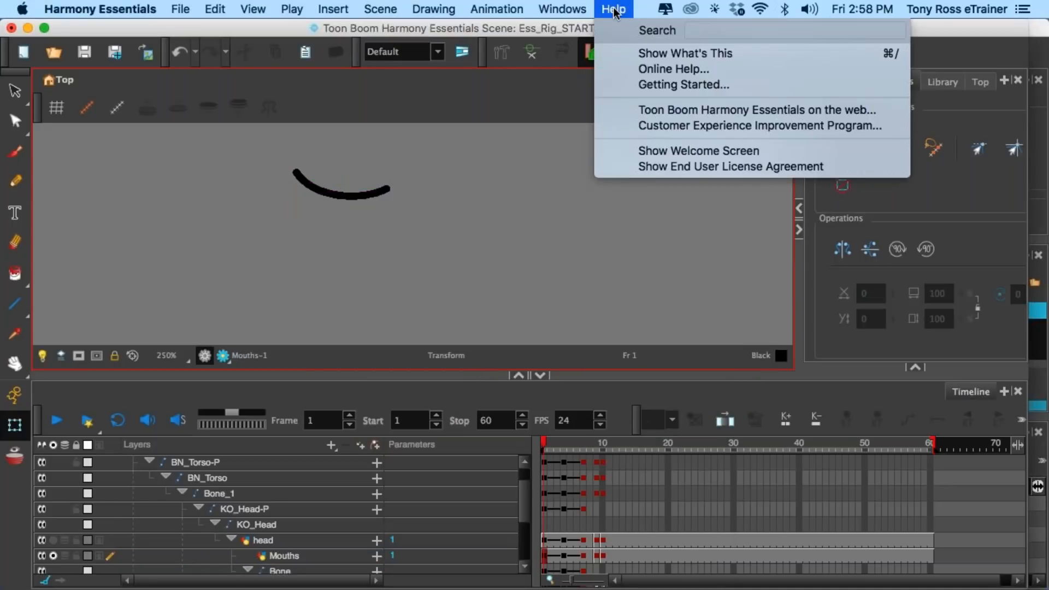
click(653, 71)
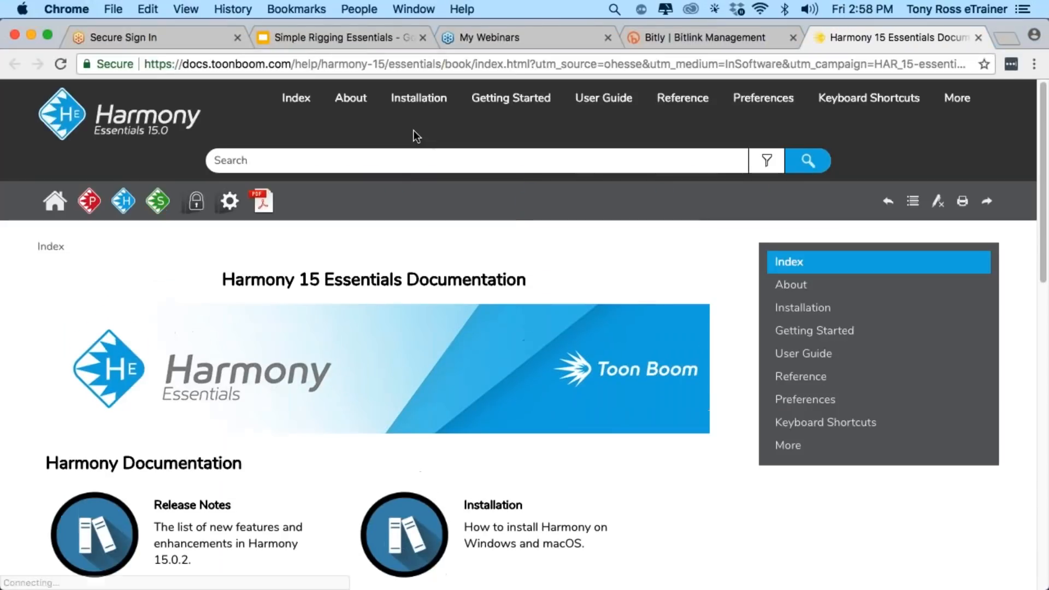
drag(266, 281, 403, 284)
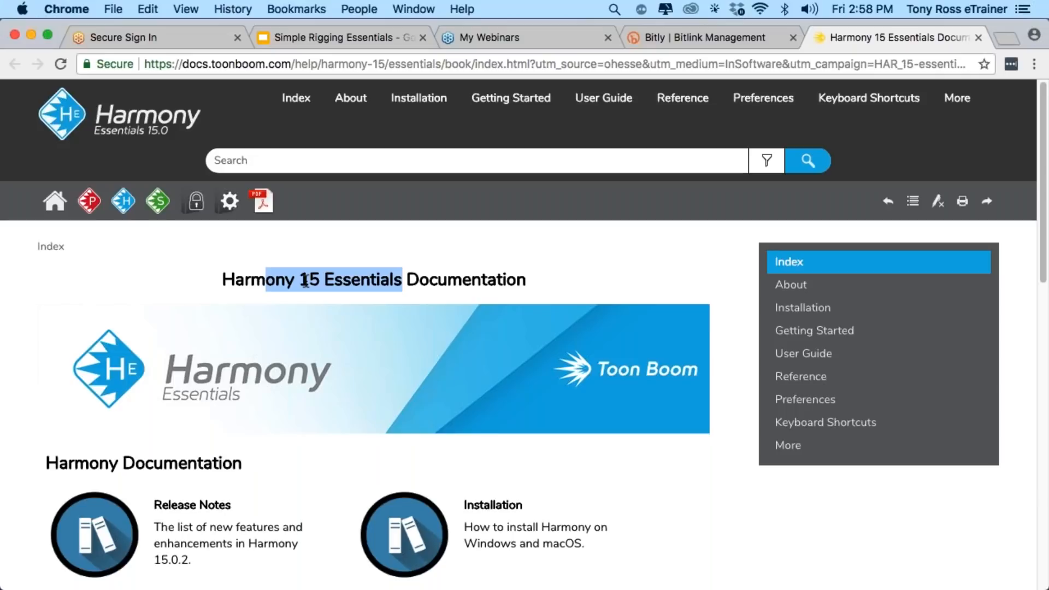
click(283, 164)
text(peg)
key(Return)
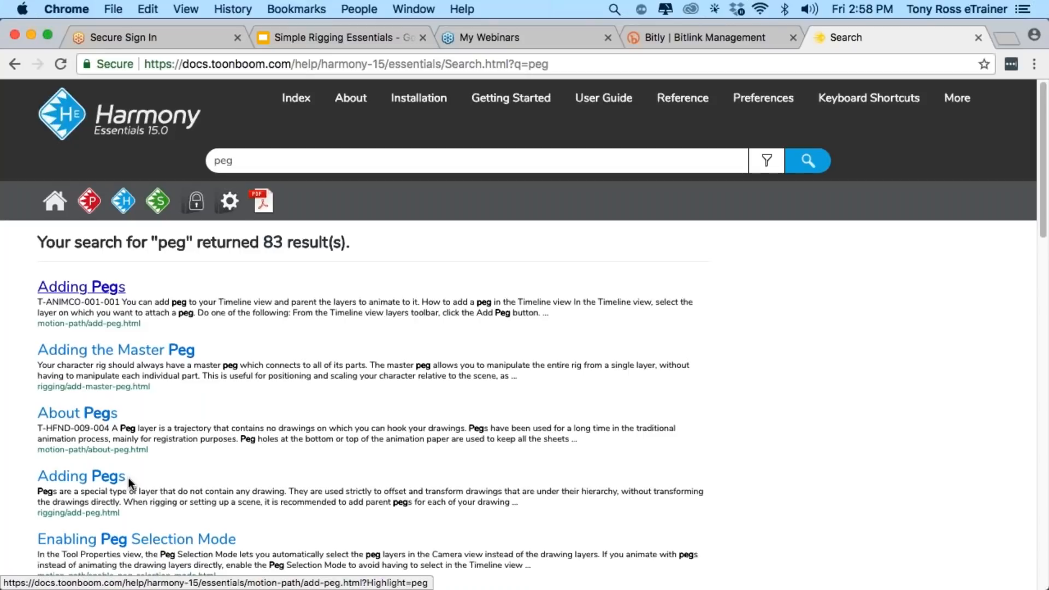
- Switch to the Simple Rigging Essentials presentation and present the slide with the bit.ly/EssRig link
mouse_move(440, 589)
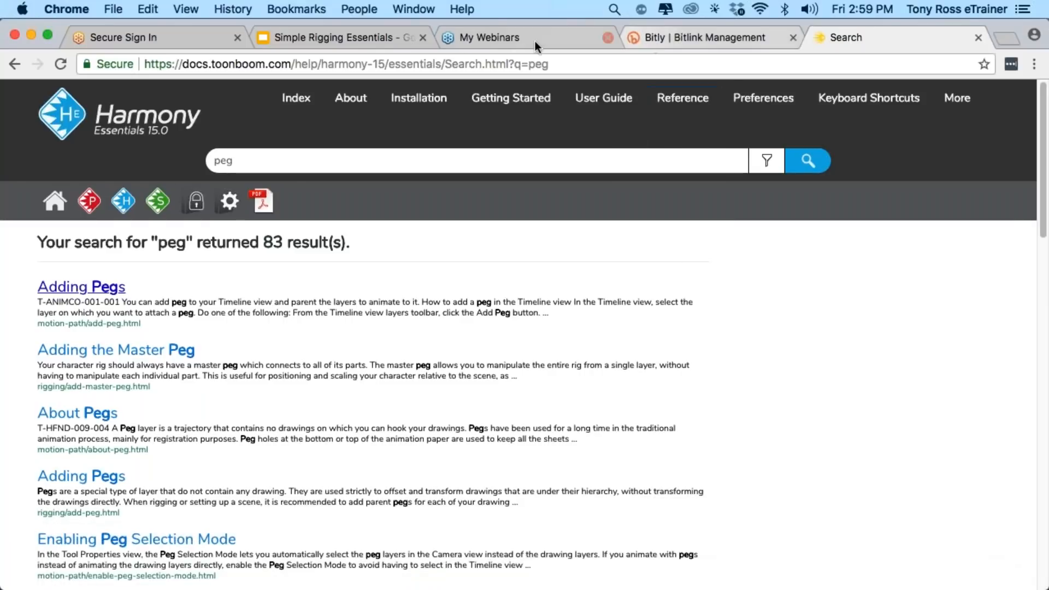
click(349, 41)
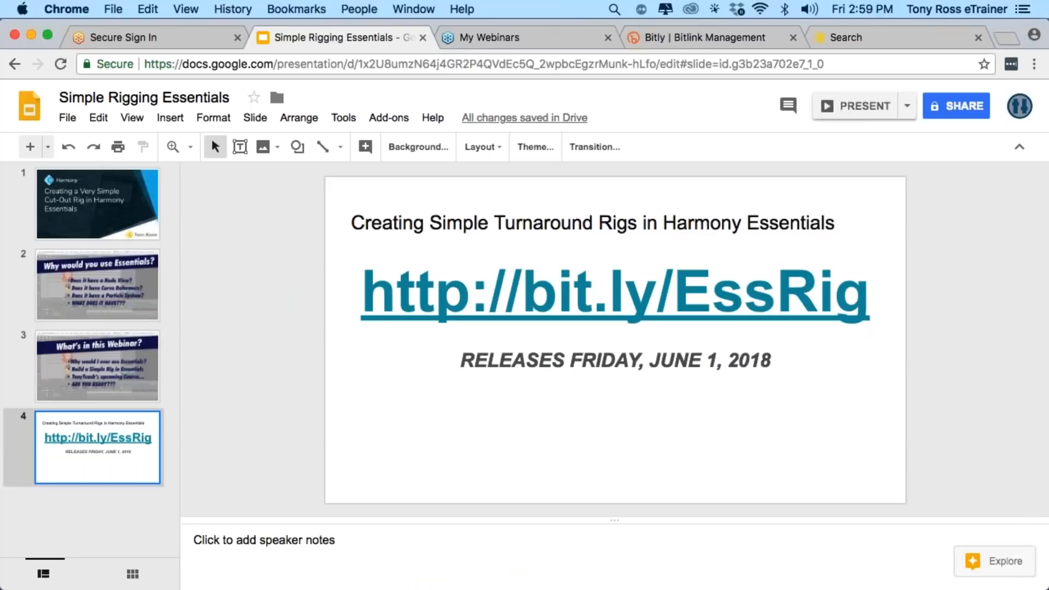
click(851, 108)
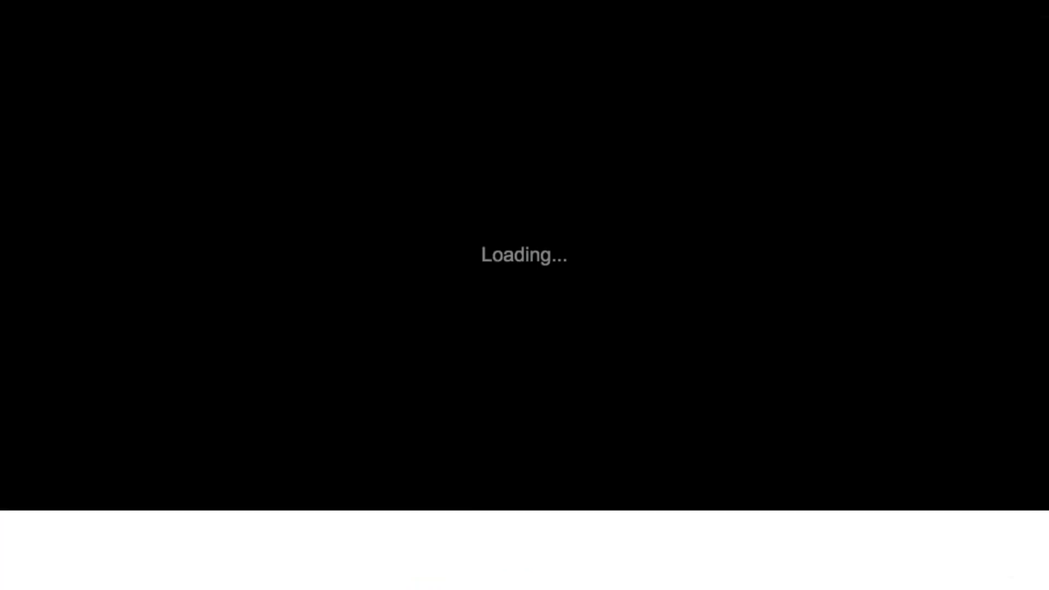